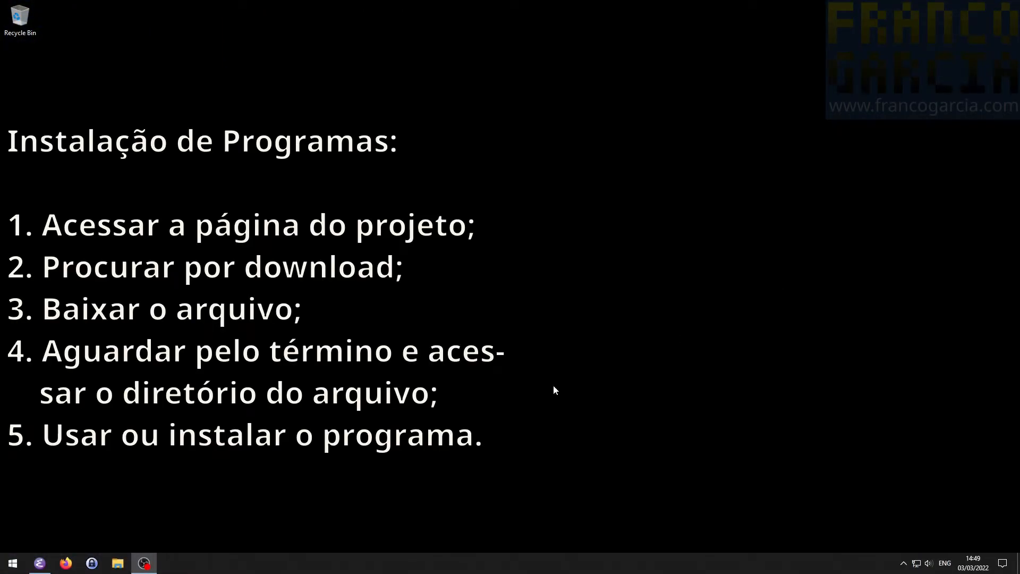
- Switch to Firefox, search the web for "firefox" and open Mozilla's Download Firefox Browser page
{"action": "left_click", "coordinate": [75, 562]}
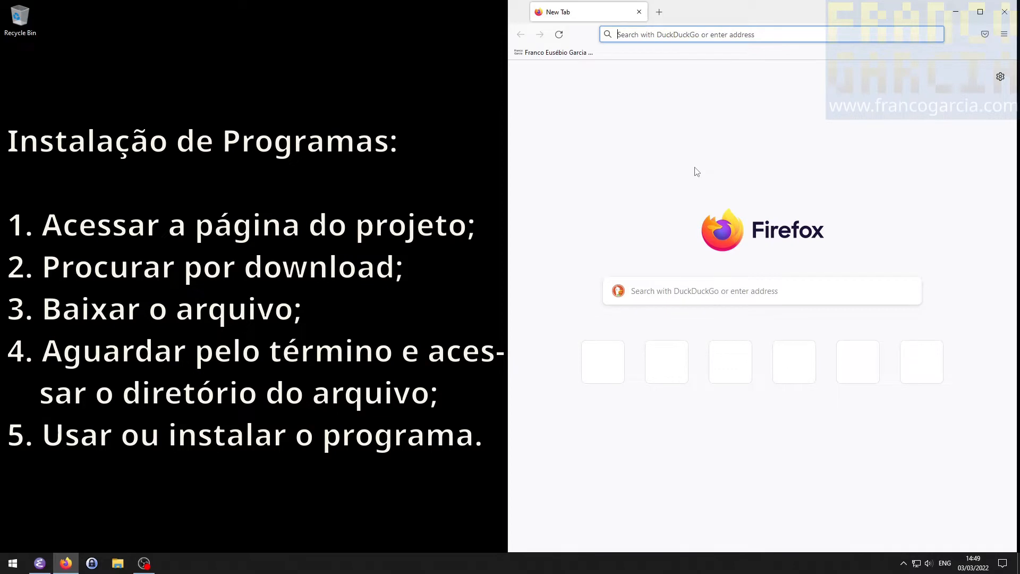
{"action": "type", "text": "firefox"}
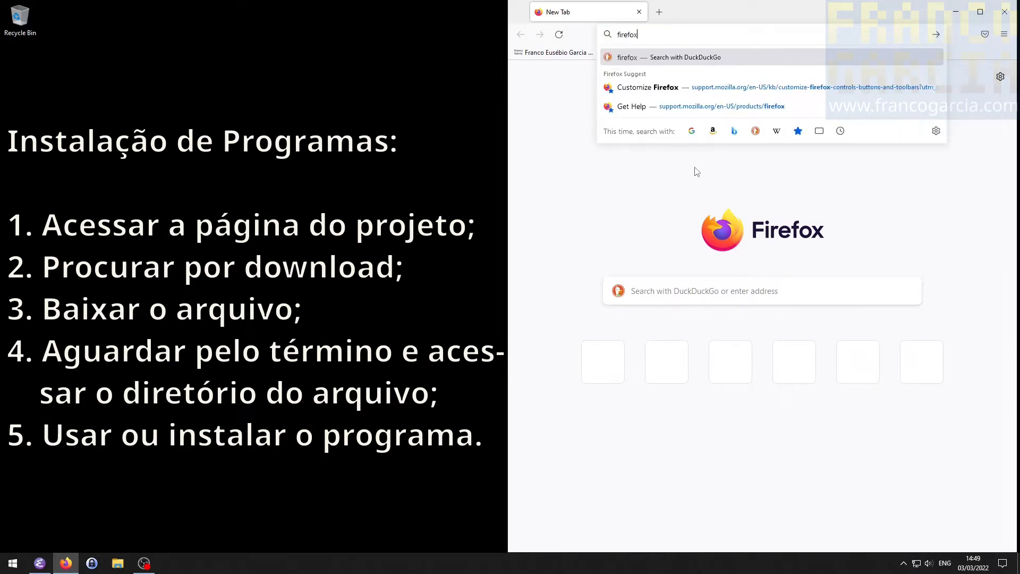
{"action": "key", "text": "Return"}
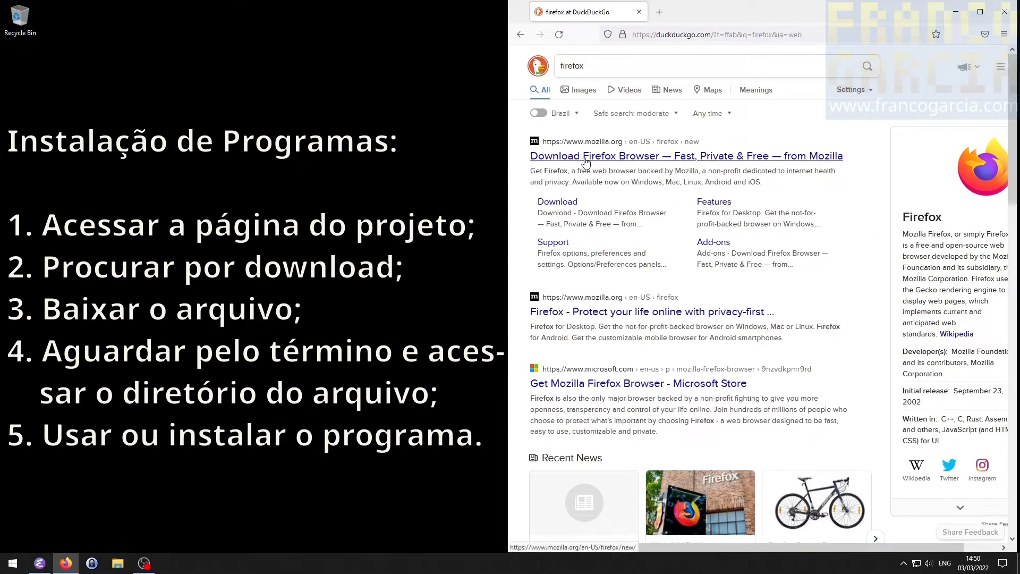
{"action": "left_click", "coordinate": [622, 157]}
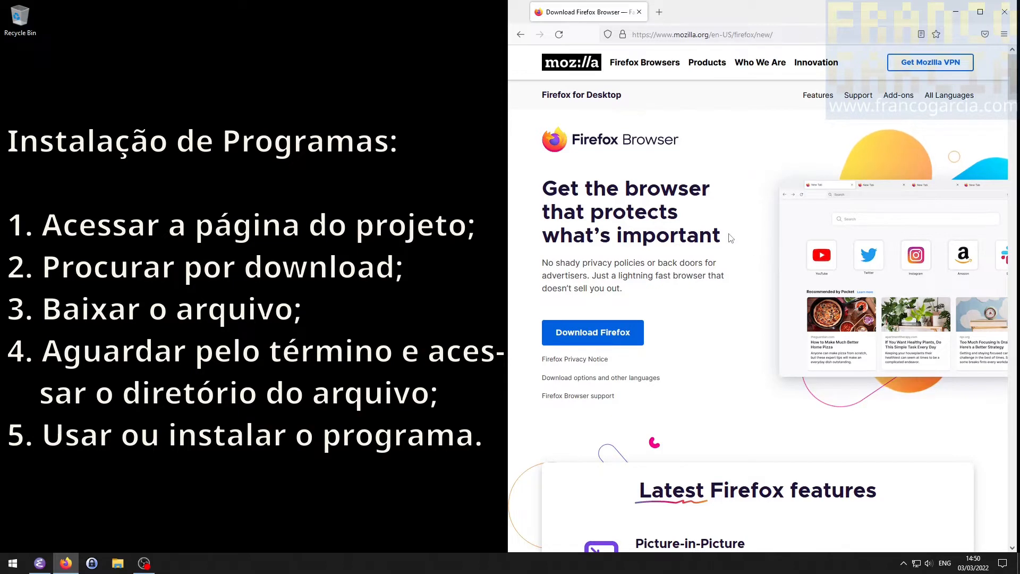
- Download just the Firefox browser from the Mozilla page and save Firefox Installer.exe
{"action": "scroll", "coordinate": [730, 209], "scroll_direction": "down", "scroll_amount": 2}
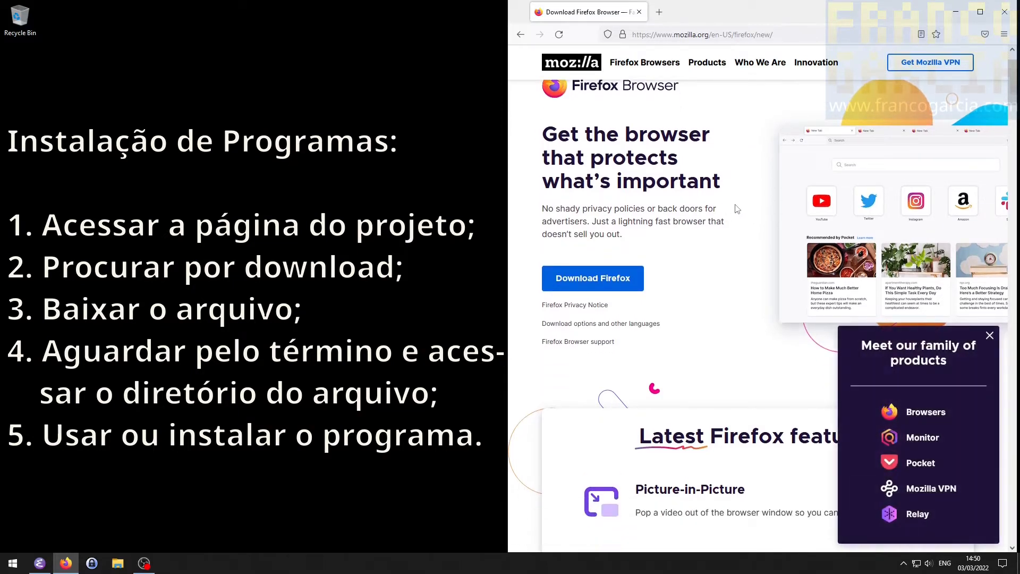
{"action": "left_click", "coordinate": [621, 281]}
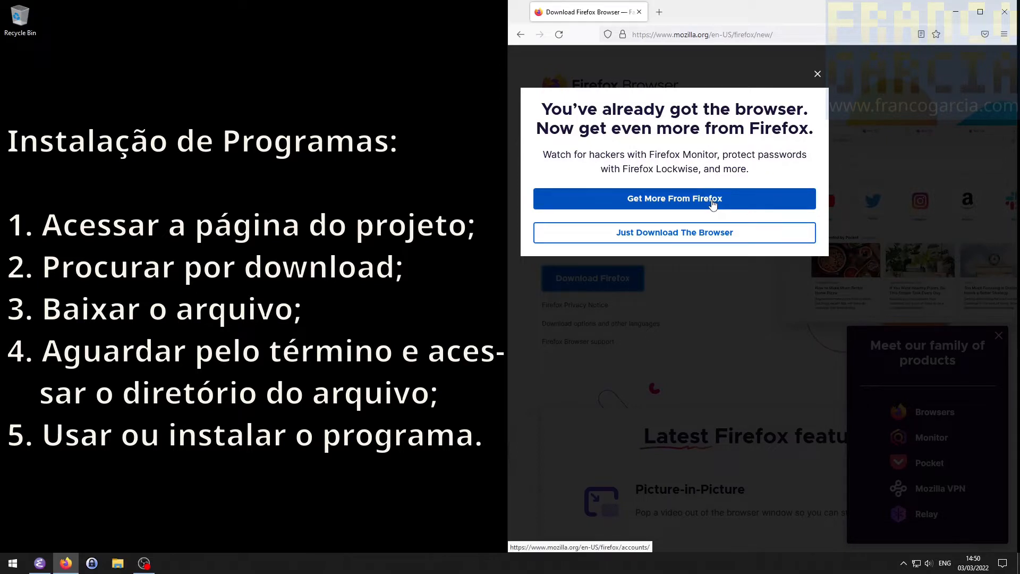
{"action": "left_click", "coordinate": [714, 230]}
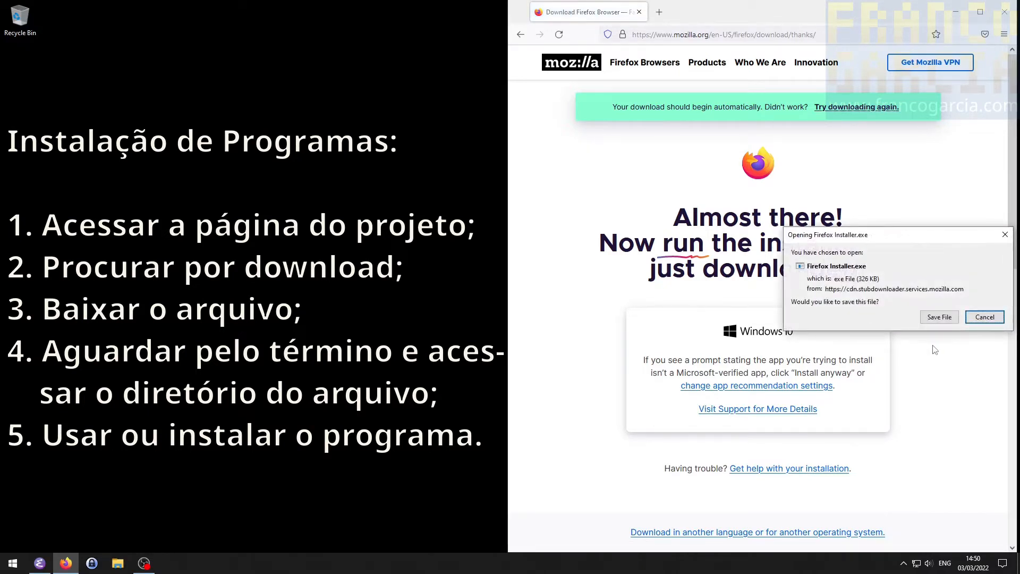
{"action": "left_click", "coordinate": [939, 318]}
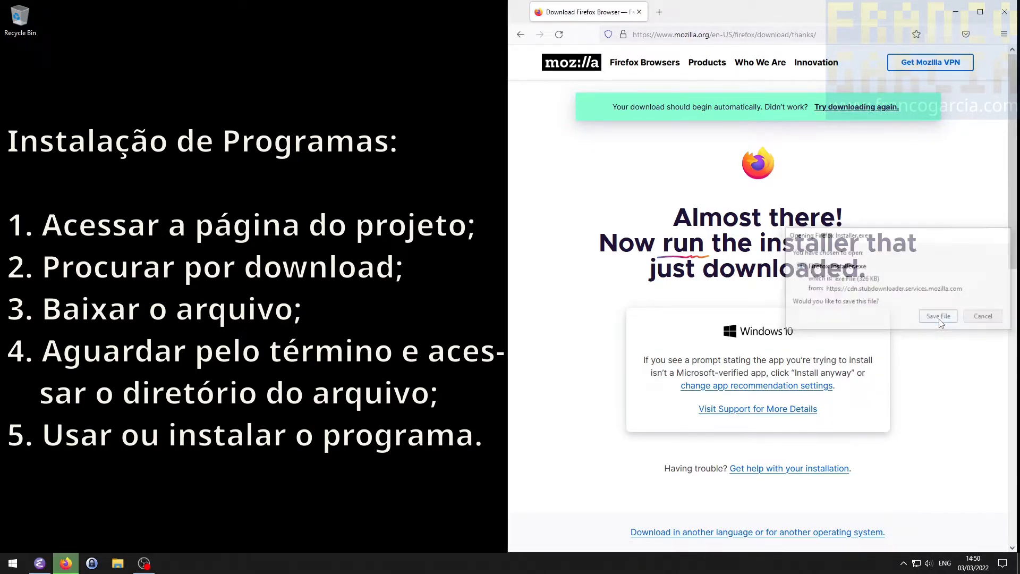
{"action": "left_click", "coordinate": [836, 112]}
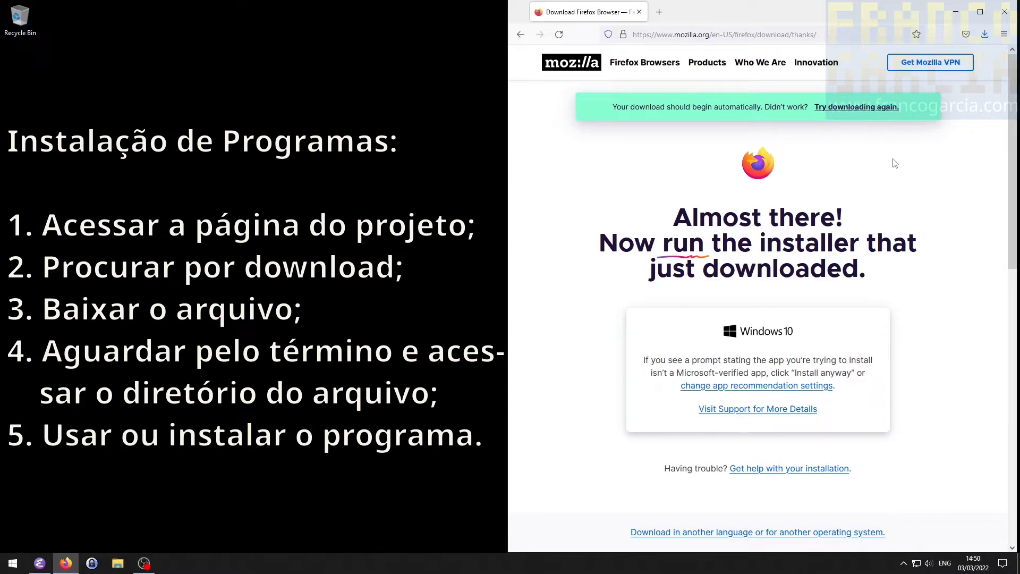
- Run Firefox Installer.exe from its download folder, allow it to change the device, and close the Firefox window it launches
{"action": "left_click", "coordinate": [984, 34]}
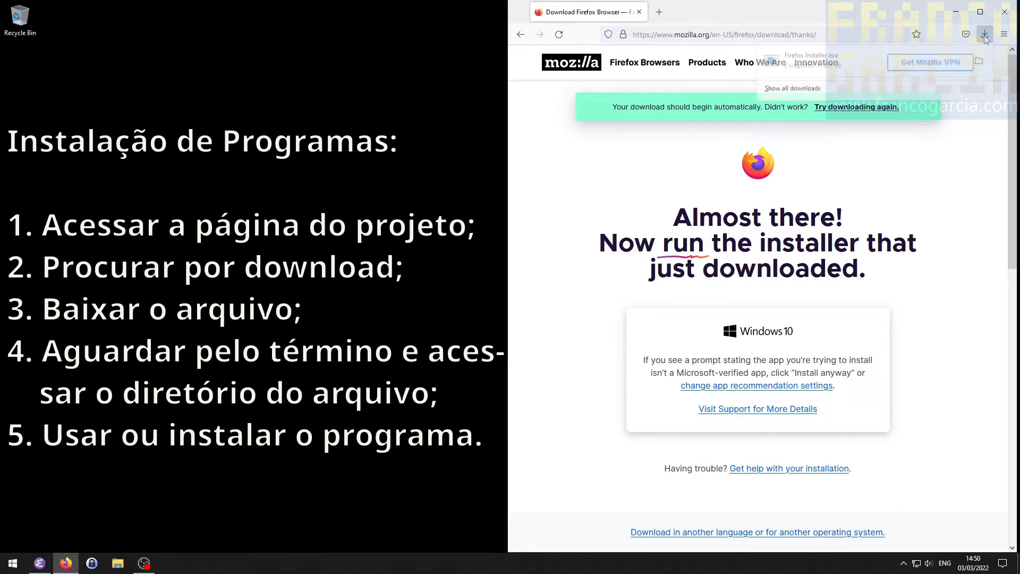
{"action": "left_click", "coordinate": [979, 63]}
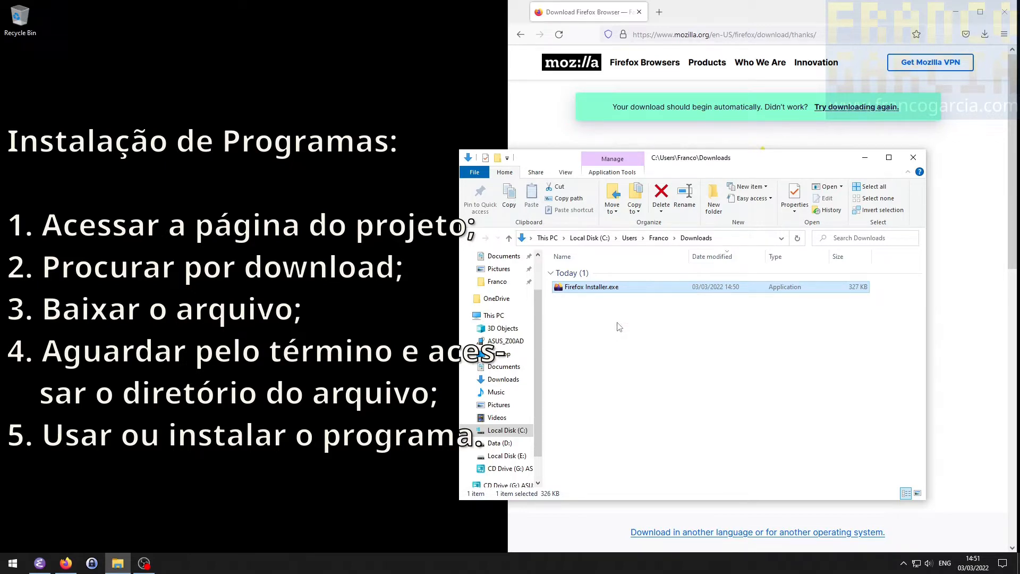
{"action": "double_click", "coordinate": [608, 287]}
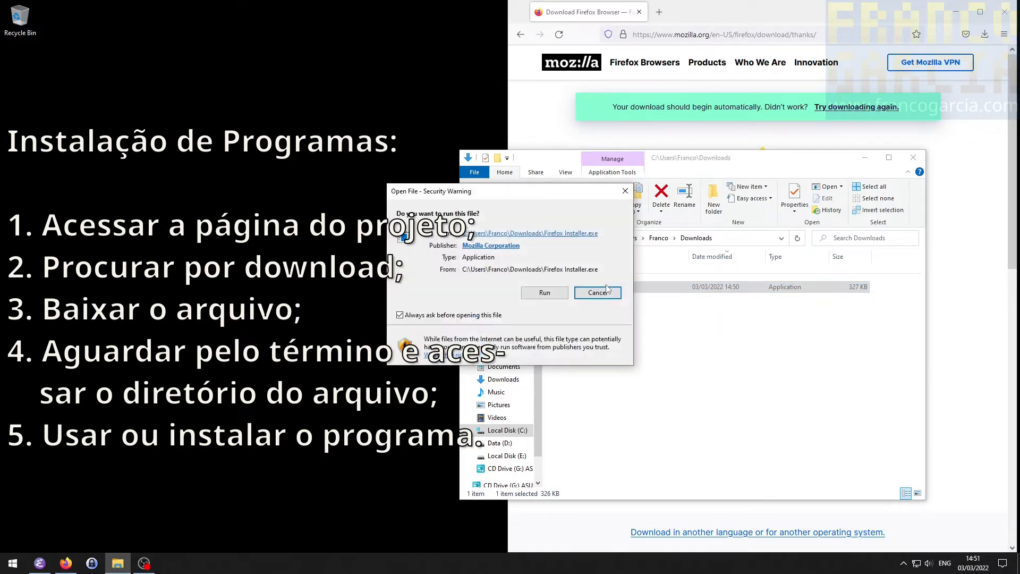
{"action": "left_click", "coordinate": [548, 293]}
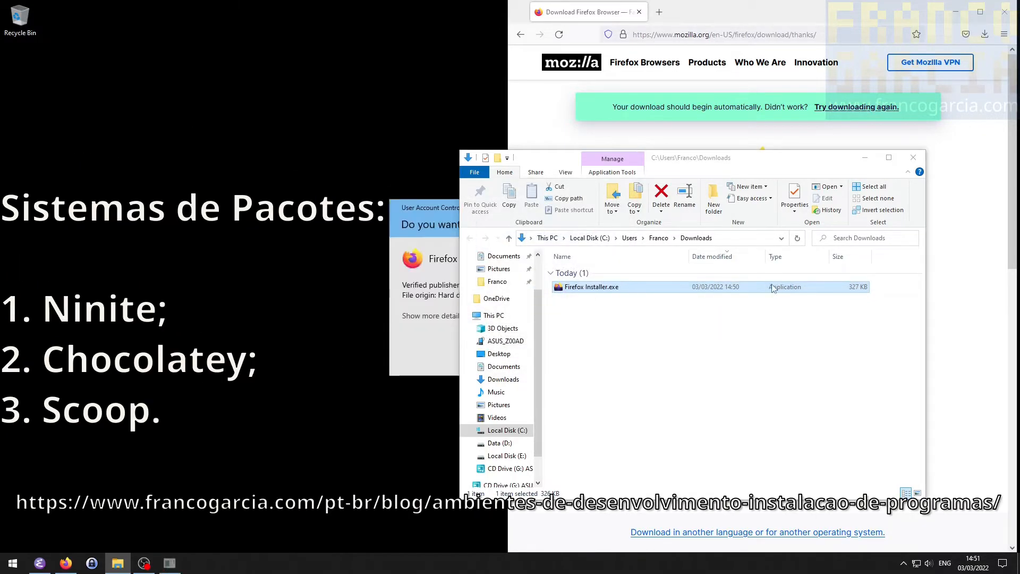
{"action": "left_click", "coordinate": [429, 213]}
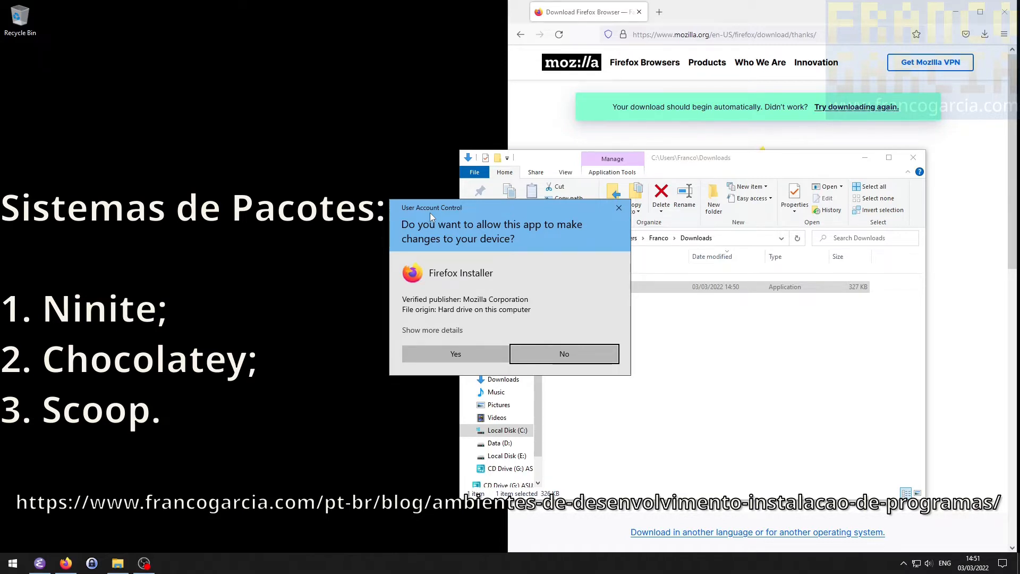
{"action": "left_click", "coordinate": [466, 353]}
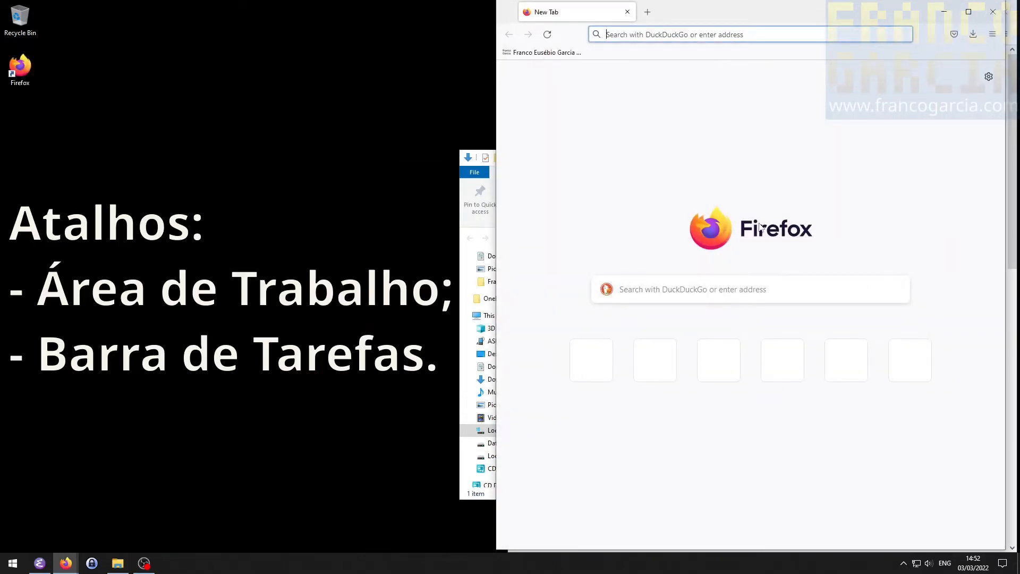
{"action": "left_click", "coordinate": [997, 11]}
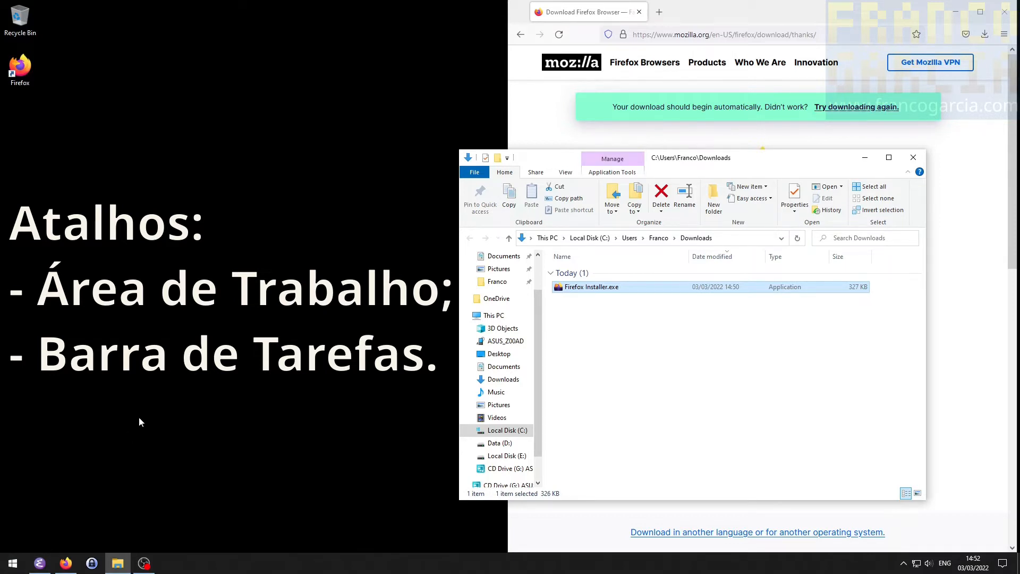
- Launch the installed Firefox by searching Windows for "firefox" and close its new window
{"action": "key", "text": "super"}
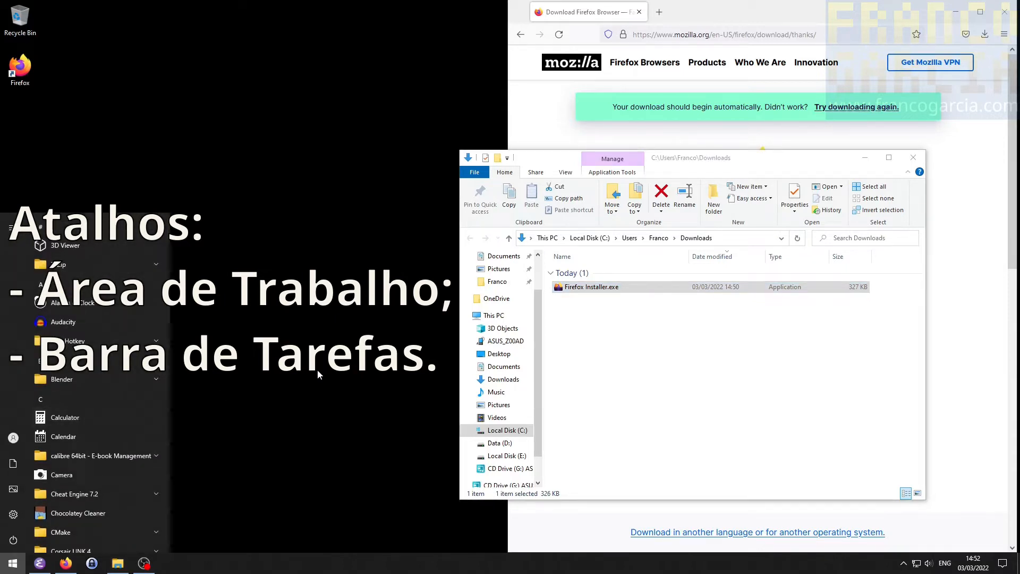
{"action": "type", "text": "firefox"}
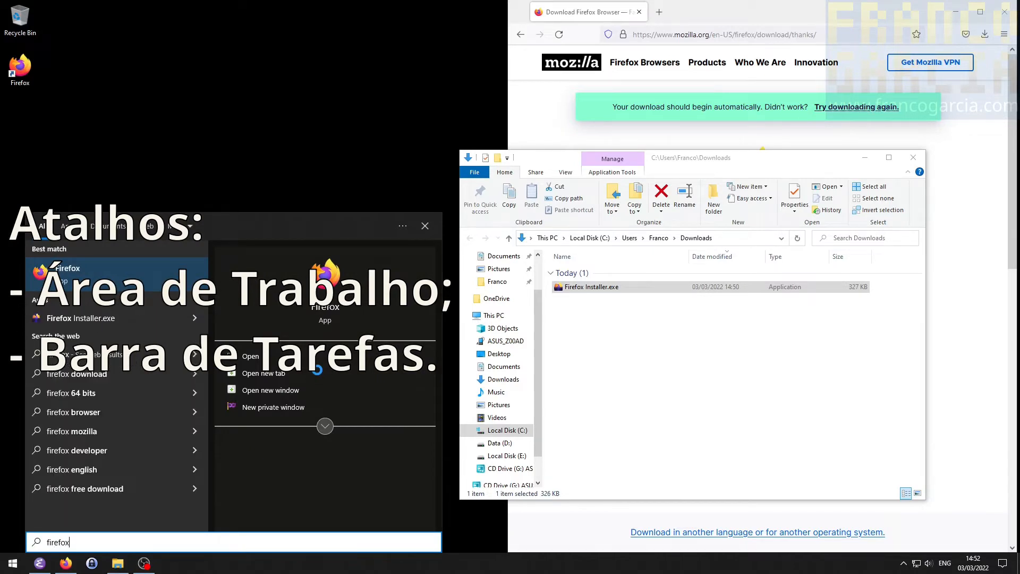
{"action": "left_click", "coordinate": [82, 272]}
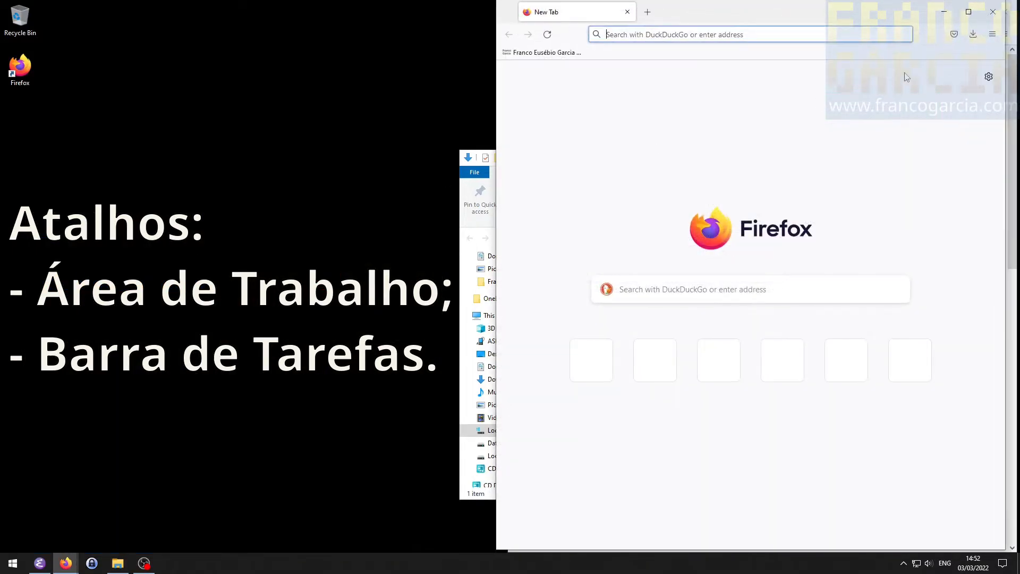
{"action": "left_click", "coordinate": [991, 12]}
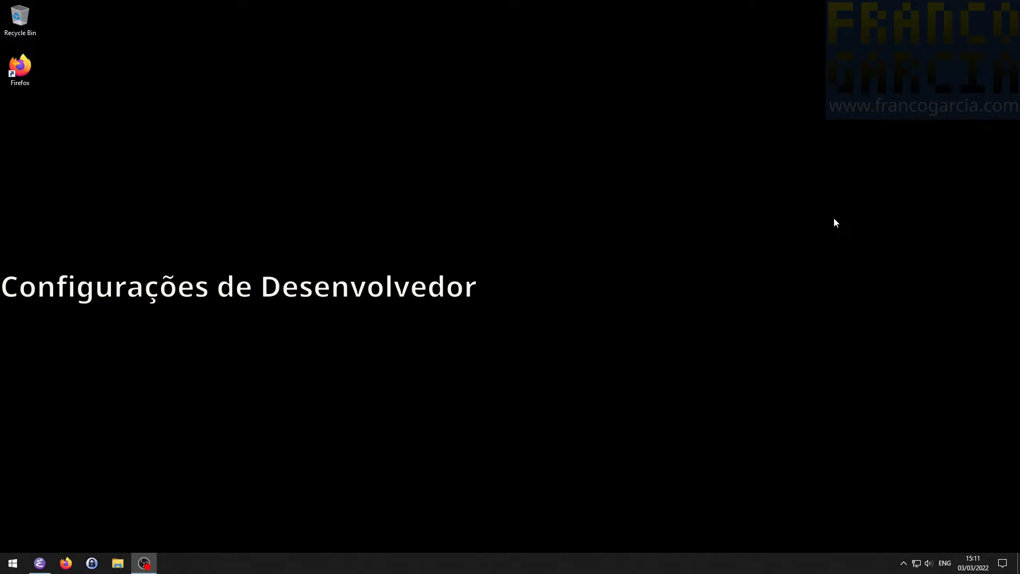
- Find the Windows Developer settings by searching for "developer" and review the Developer Mode, File Explorer and Remote Desktop options
{"action": "left_click", "coordinate": [2, 566]}
{"action": "type", "text": "developer"}
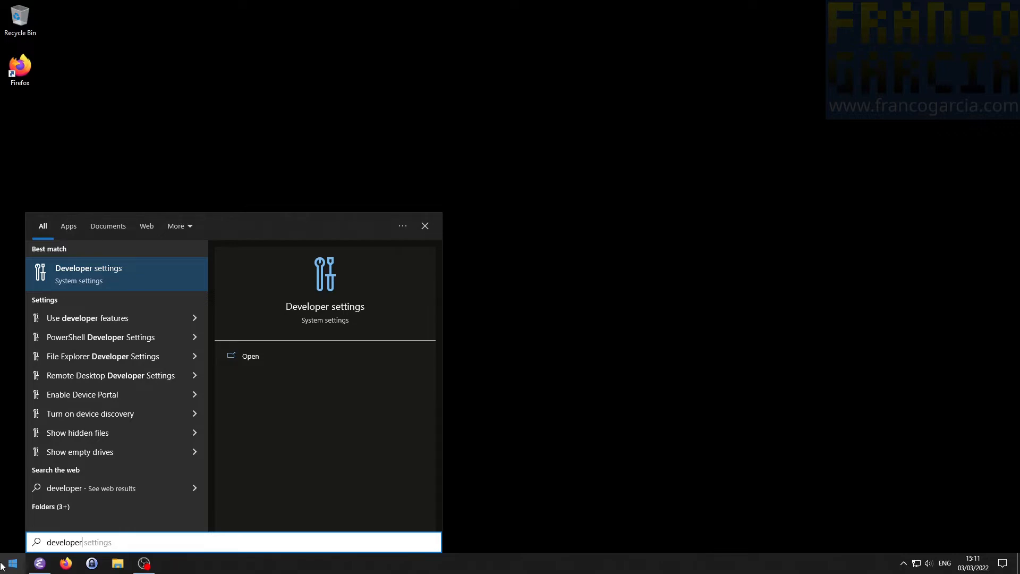
{"action": "left_click", "coordinate": [88, 272]}
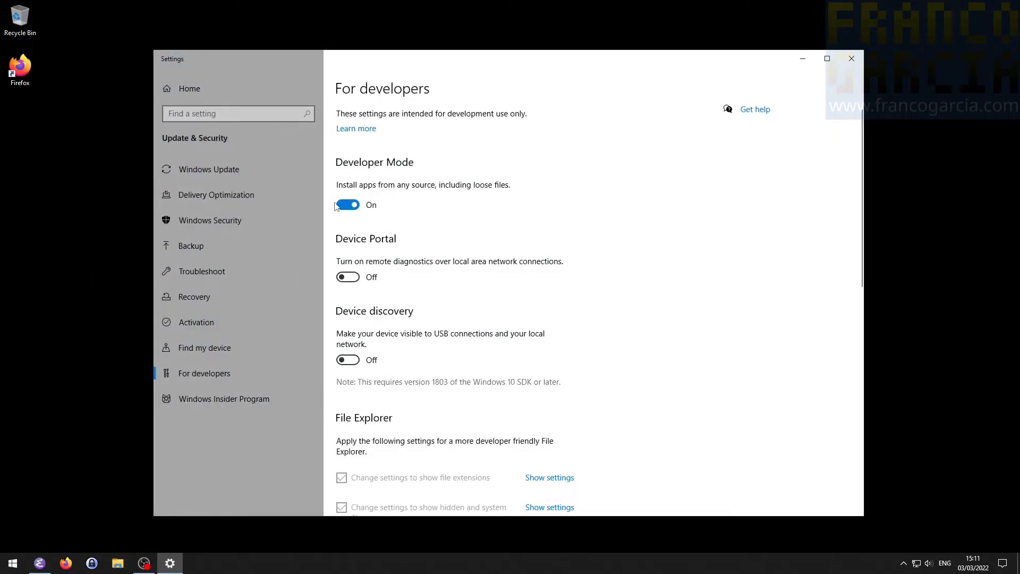
{"action": "scroll", "coordinate": [617, 251], "scroll_direction": "down", "scroll_amount": 3}
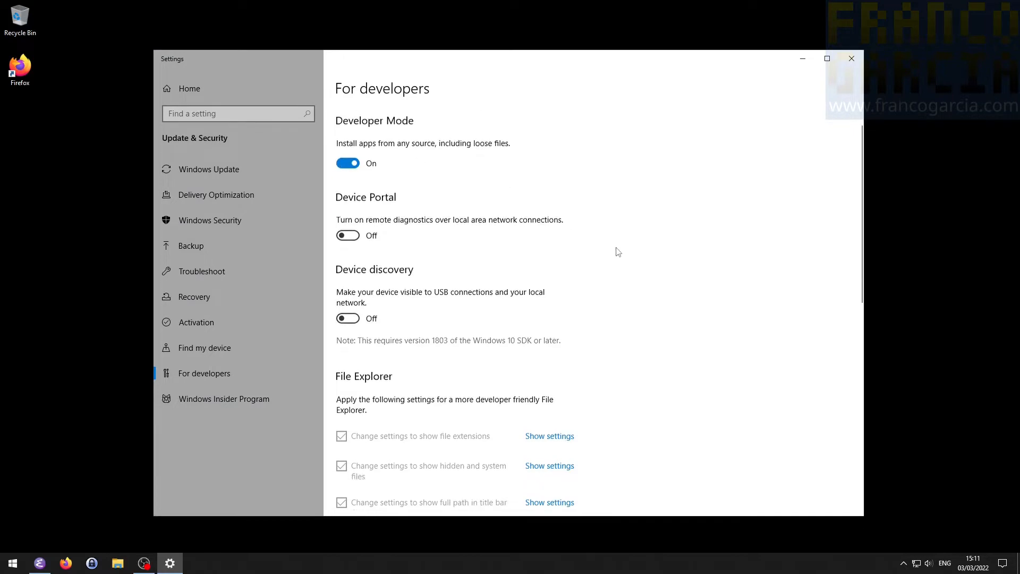
{"action": "scroll", "coordinate": [617, 250], "scroll_direction": "down", "scroll_amount": 3}
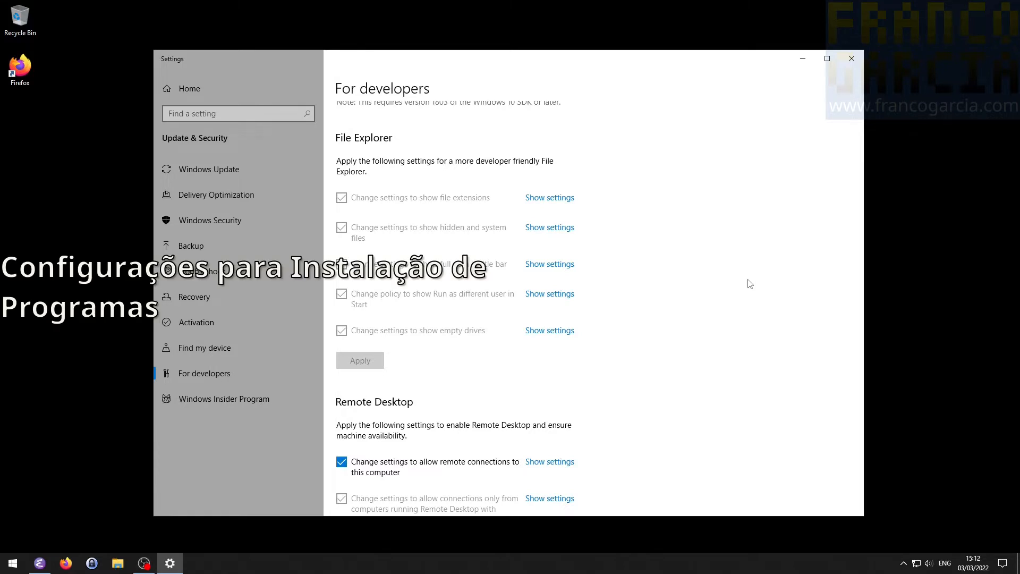
- Search the settings for "install", open Apps & features and choose Anywhere as the permitted source for apps
{"action": "left_click", "coordinate": [263, 109]}
{"action": "type", "text": "install"}
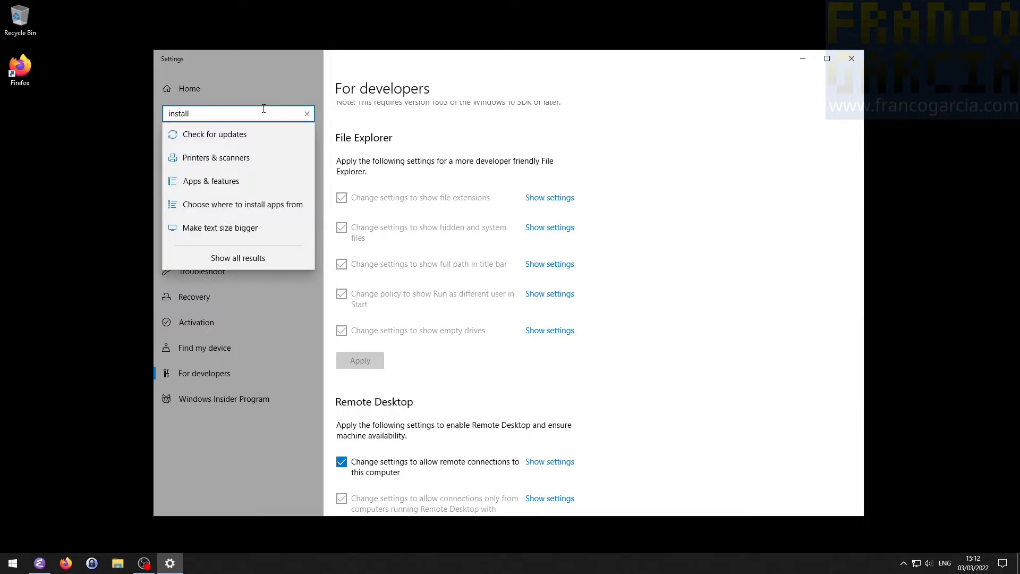
{"action": "left_click", "coordinate": [230, 181]}
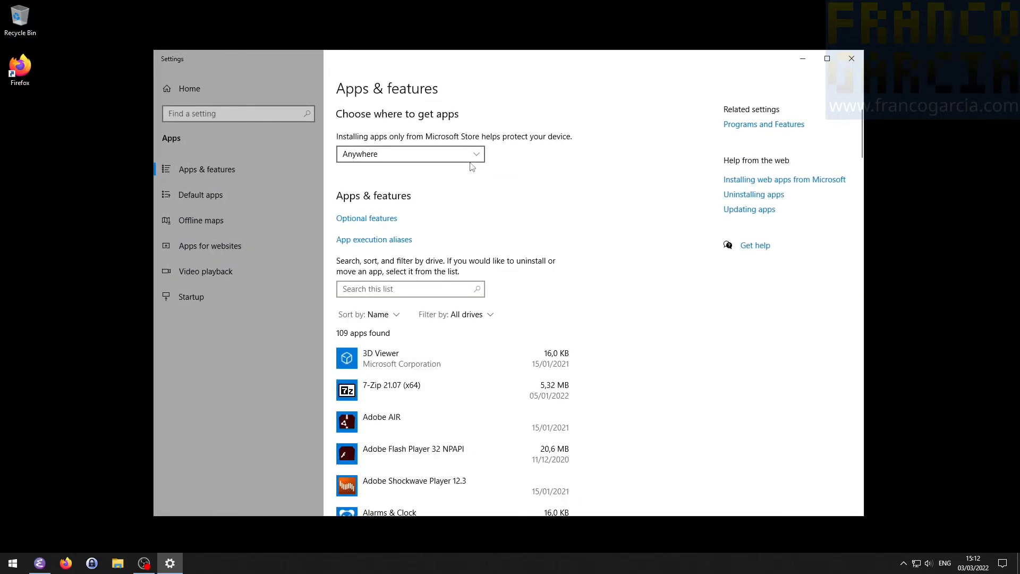
{"action": "left_click", "coordinate": [473, 159]}
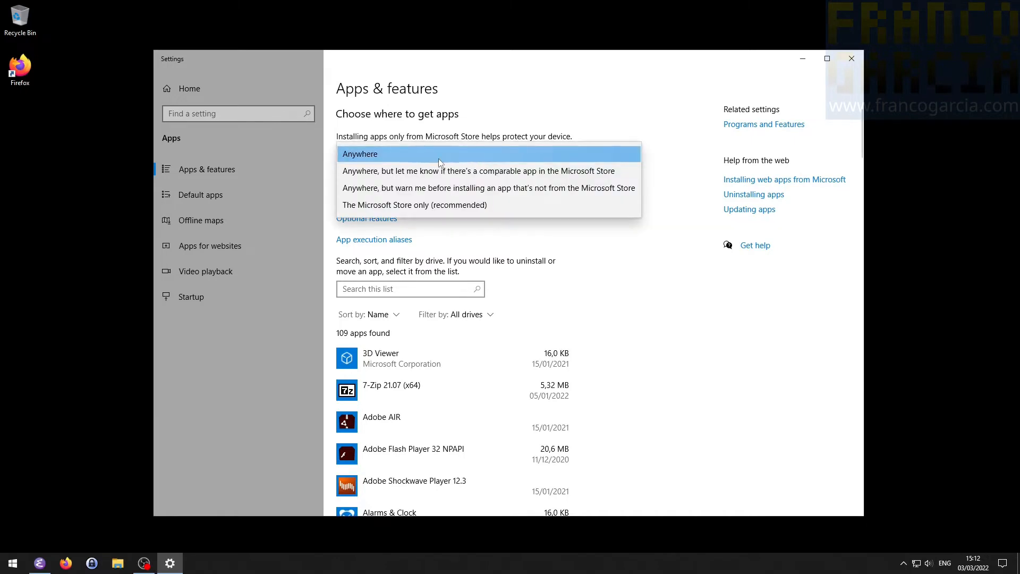
{"action": "left_click", "coordinate": [447, 155]}
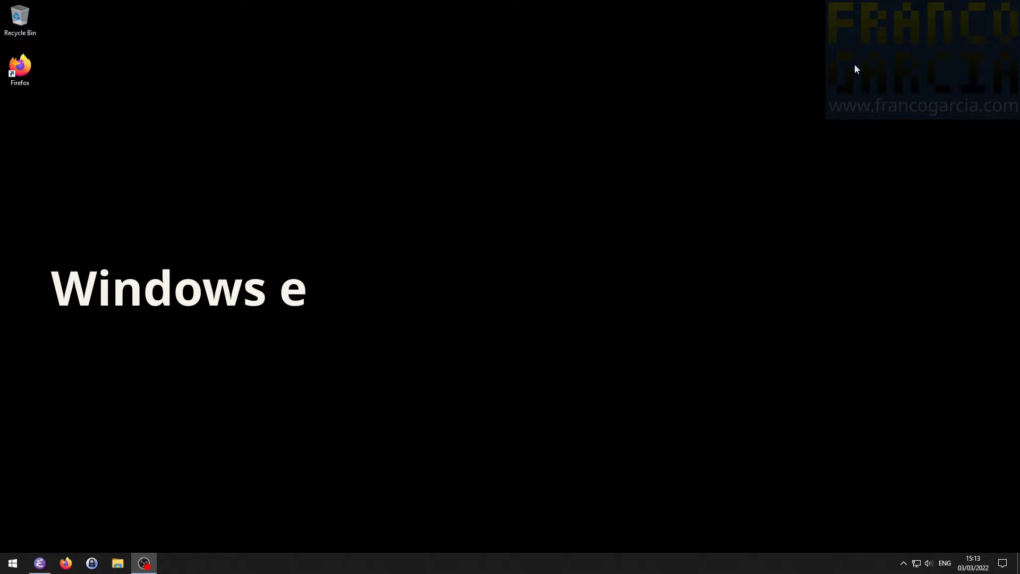
- Open a File Explorer window and view the pinned folders and options of its taskbar shortcut
{"action": "key", "text": "super+e"}
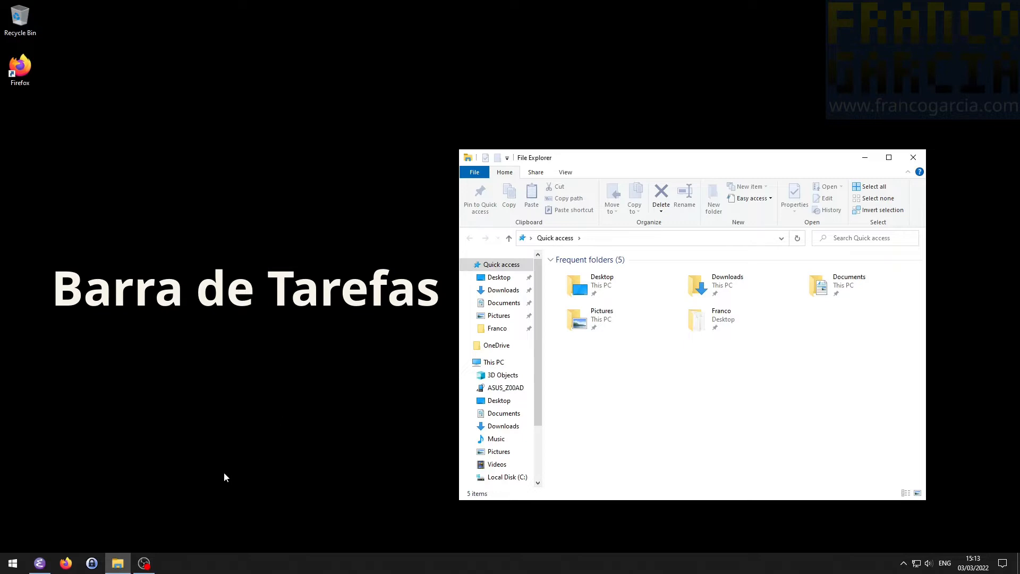
{"action": "right_click", "coordinate": [127, 562]}
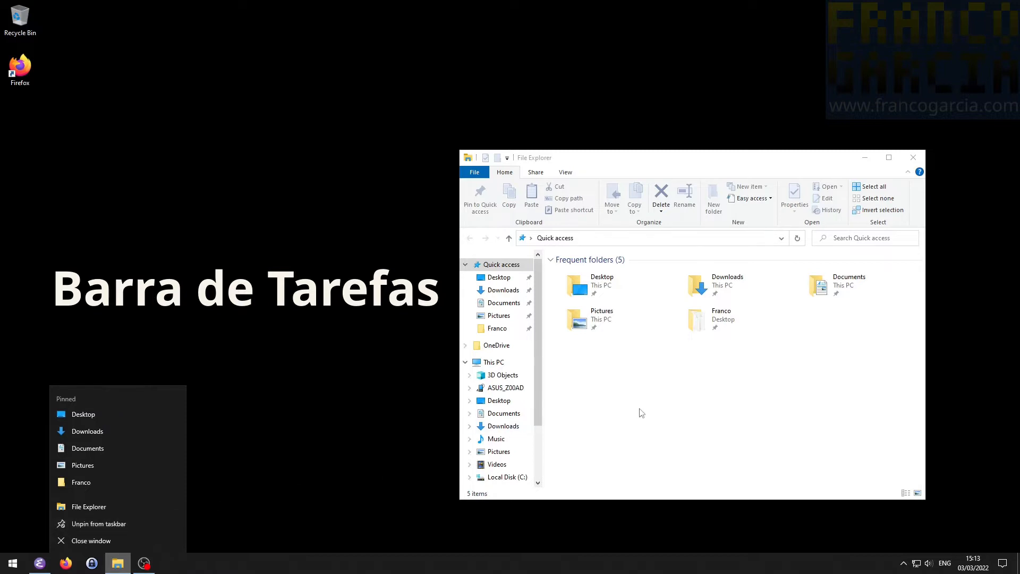
{"action": "left_click", "coordinate": [660, 413]}
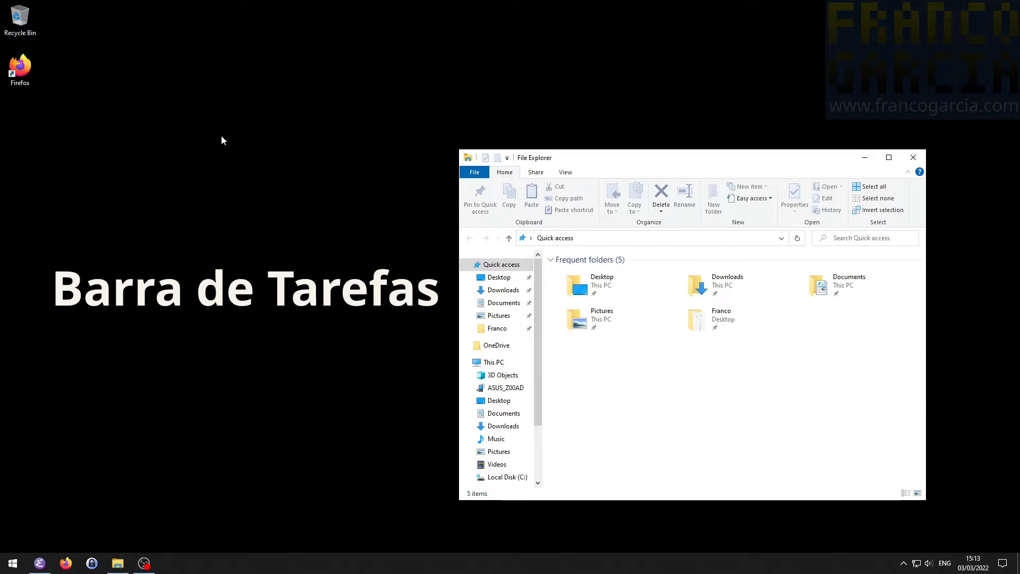
{"action": "left_click_drag", "start_coordinate": [20, 67], "coordinate": [55, 93]}
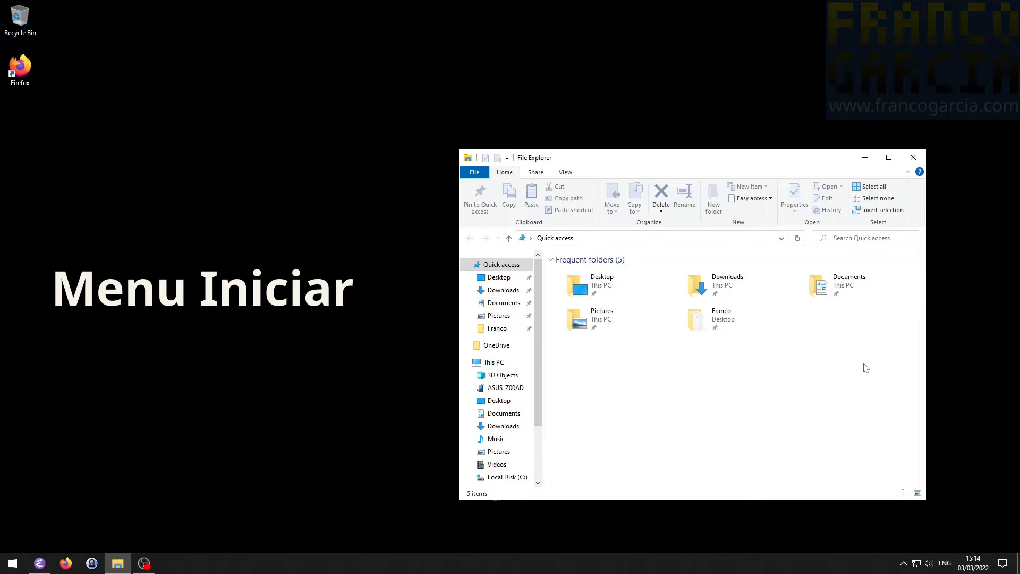
- Search Windows for "cmd" and open the Command Prompt
{"action": "key", "text": "super"}
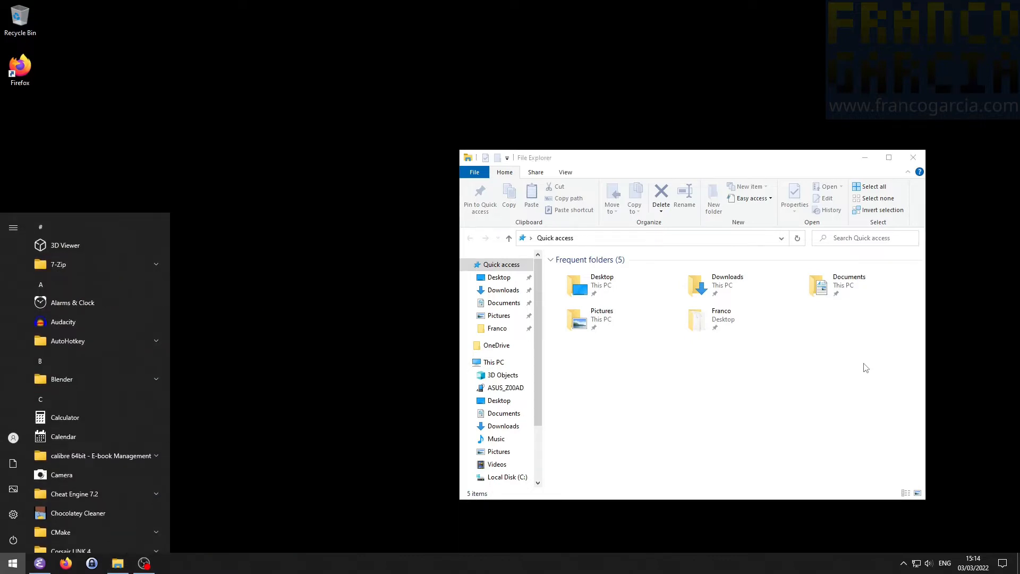
{"action": "type", "text": "cmd"}
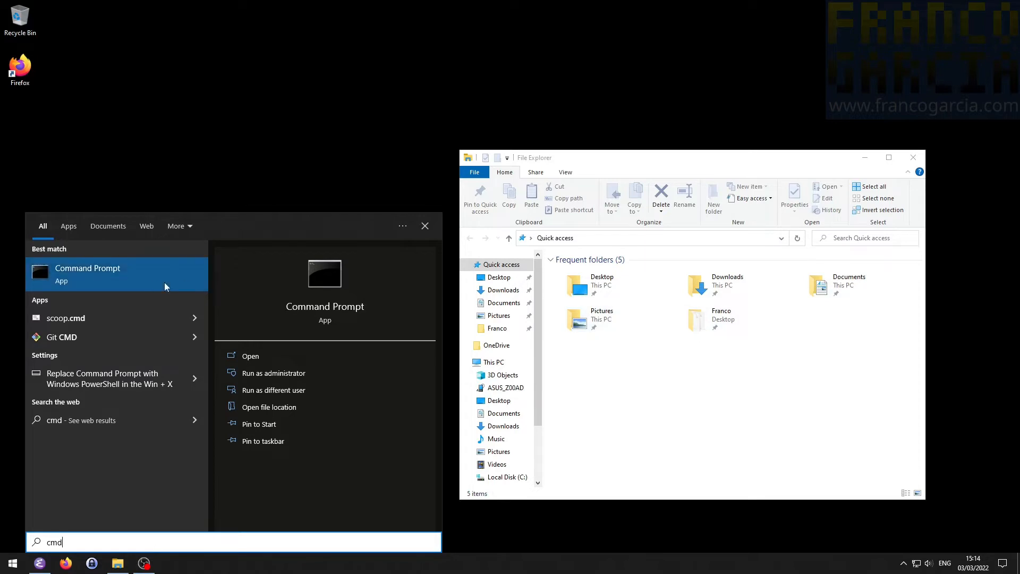
{"action": "left_click", "coordinate": [146, 280]}
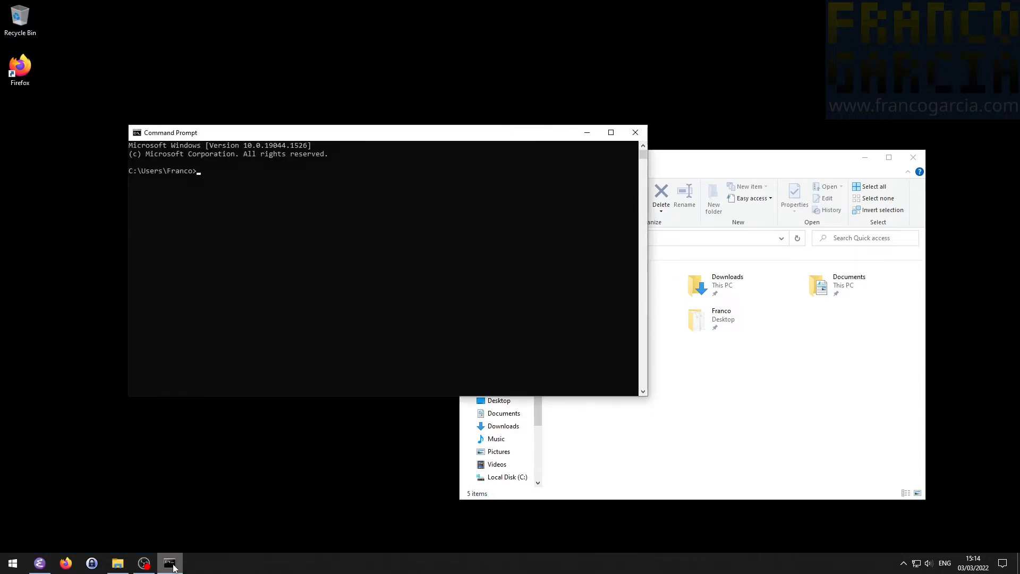
- View the options of the Command Prompt's taskbar shortcut
{"action": "right_click", "coordinate": [174, 566]}
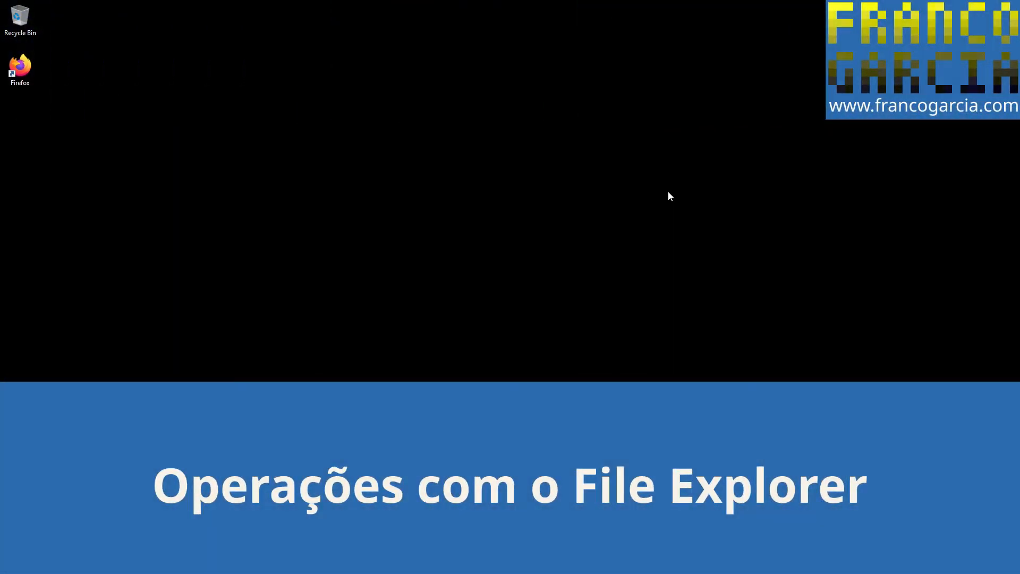
- Open a File Explorer window and switch the display of file name extensions and hidden items off and back on
{"action": "key", "text": "super+e"}
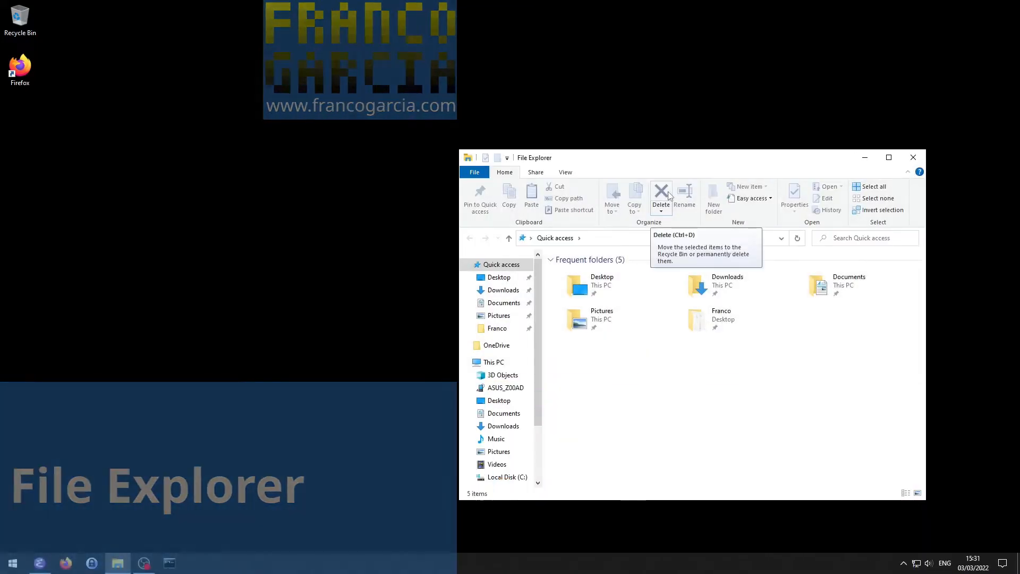
{"action": "left_click", "coordinate": [571, 176]}
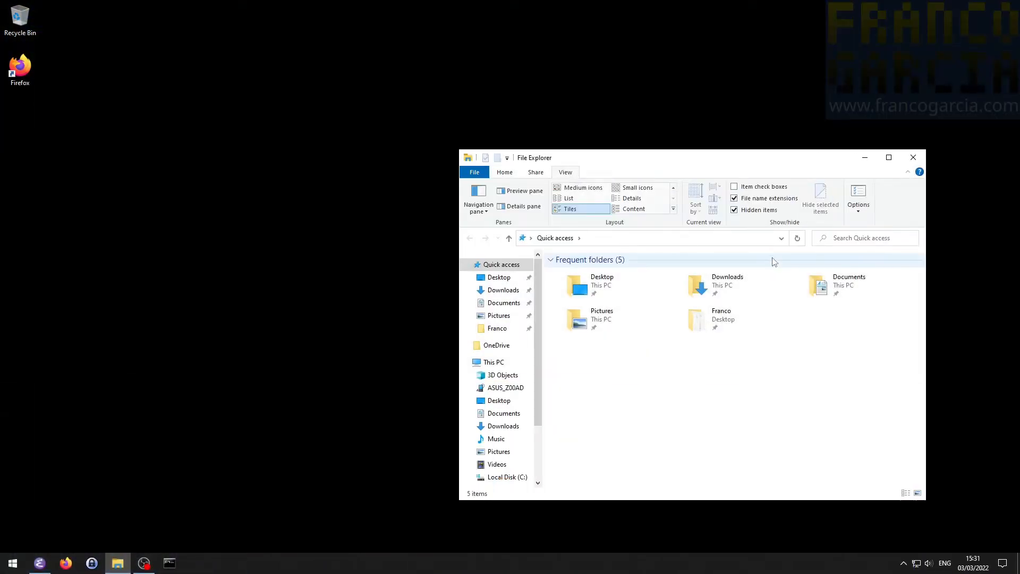
{"action": "left_click", "coordinate": [773, 199]}
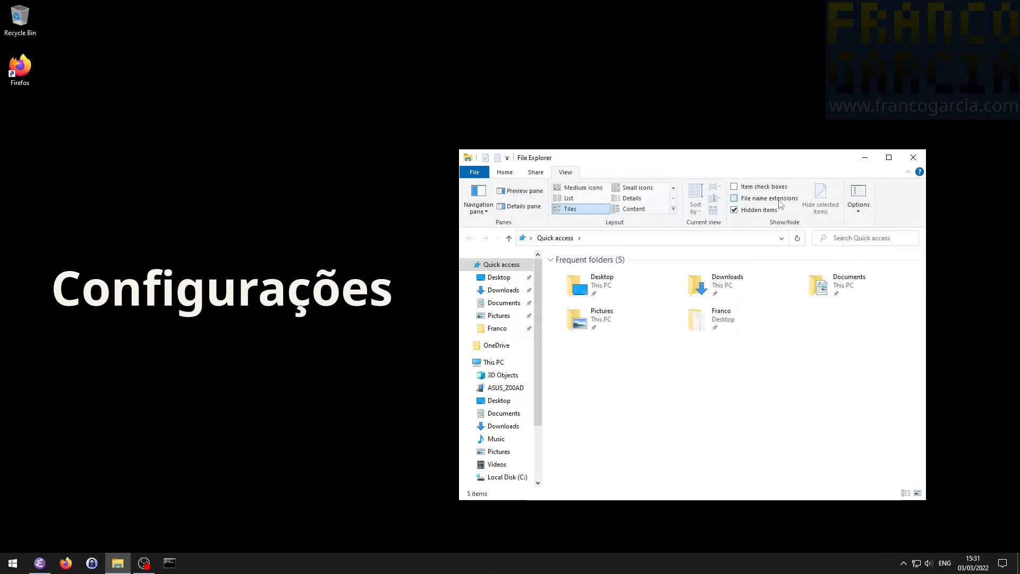
{"action": "left_click", "coordinate": [781, 205]}
{"action": "left_click", "coordinate": [764, 212]}
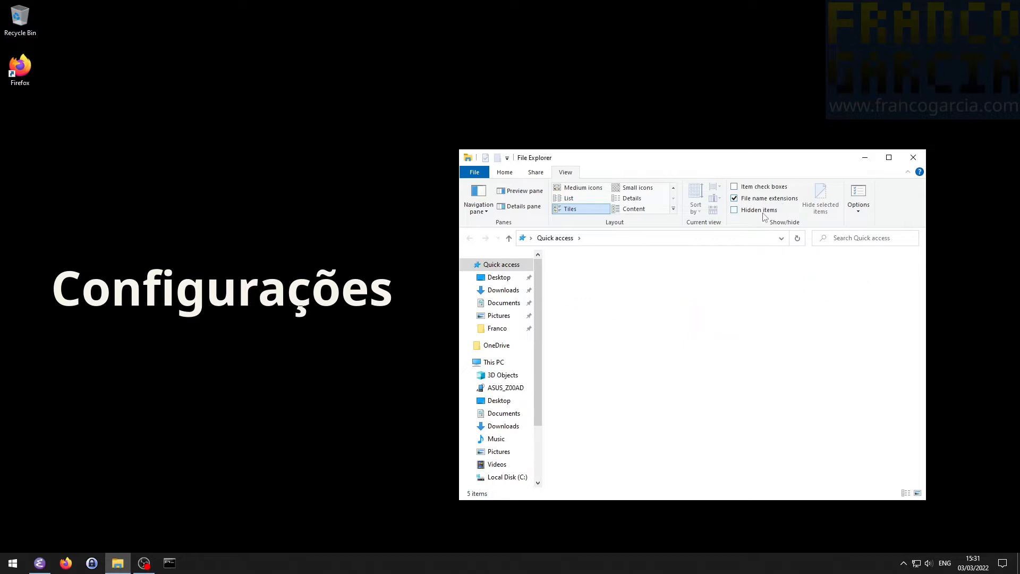
{"action": "left_click", "coordinate": [765, 216]}
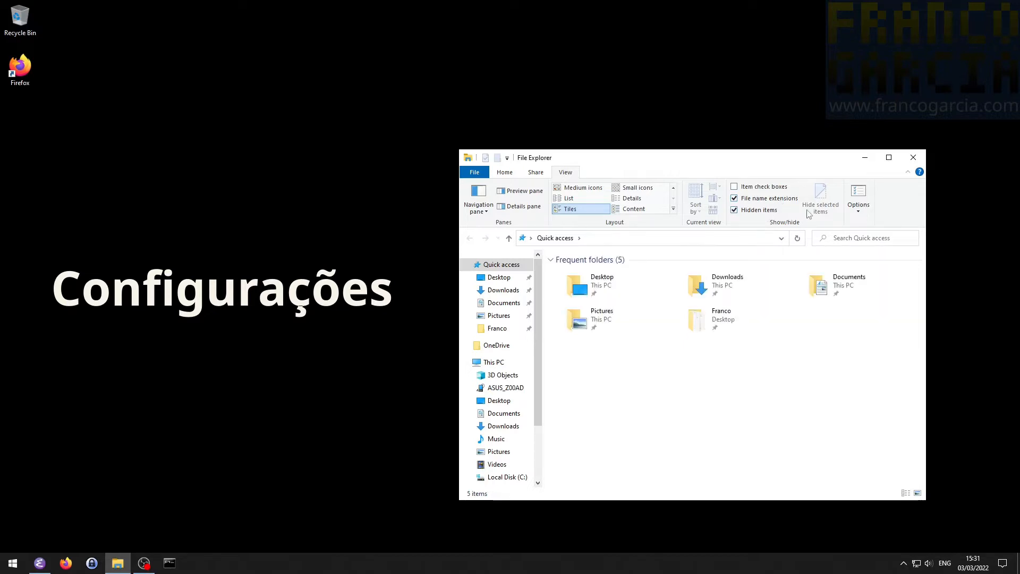
- Collapse and expand the File Explorer ribbon several times, leaving it expanded
{"action": "double_click", "coordinate": [566, 172]}
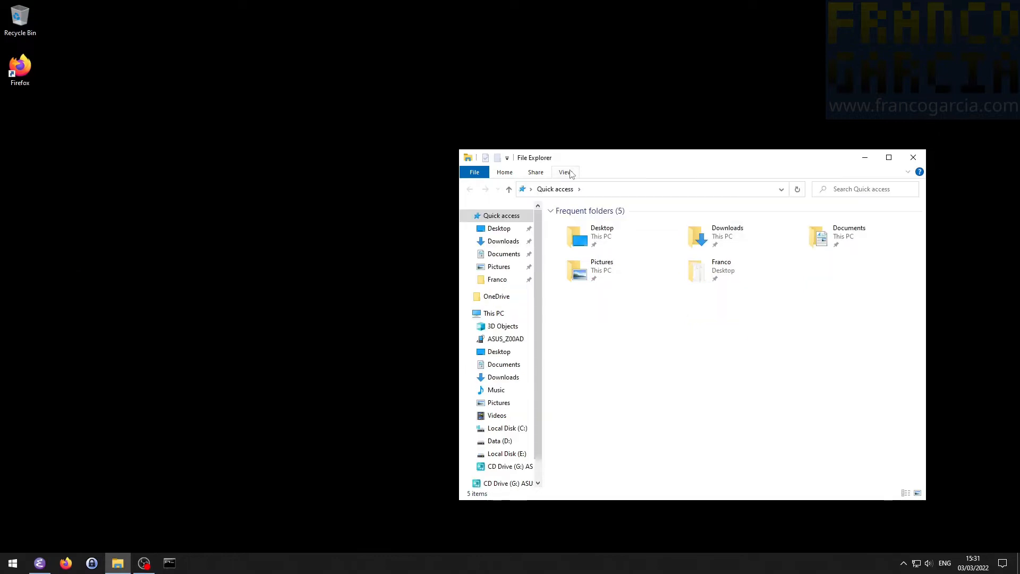
{"action": "double_click", "coordinate": [570, 173]}
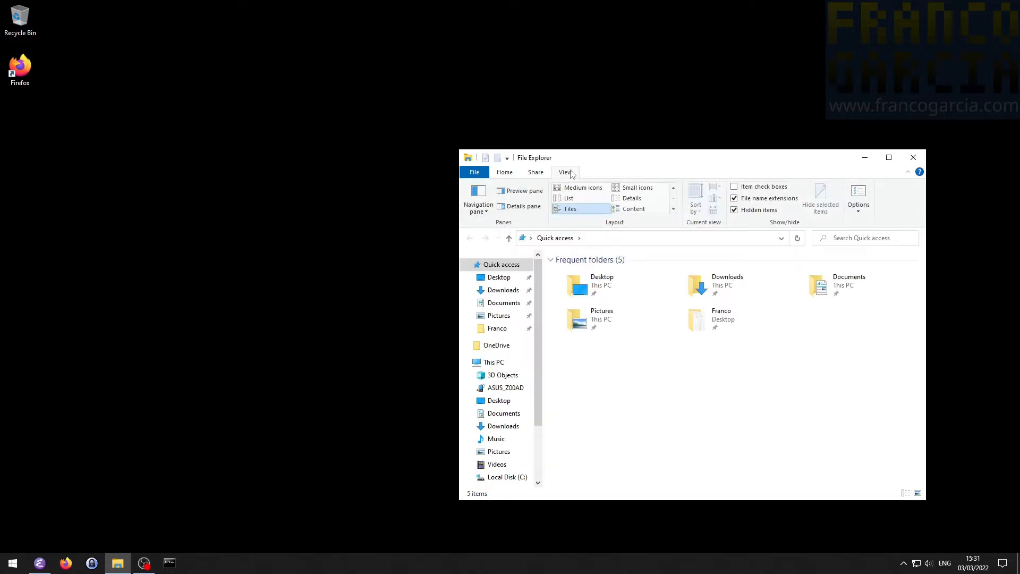
{"action": "double_click", "coordinate": [571, 173]}
{"action": "double_click", "coordinate": [572, 173]}
{"action": "double_click", "coordinate": [571, 173]}
{"action": "left_click", "coordinate": [572, 173]}
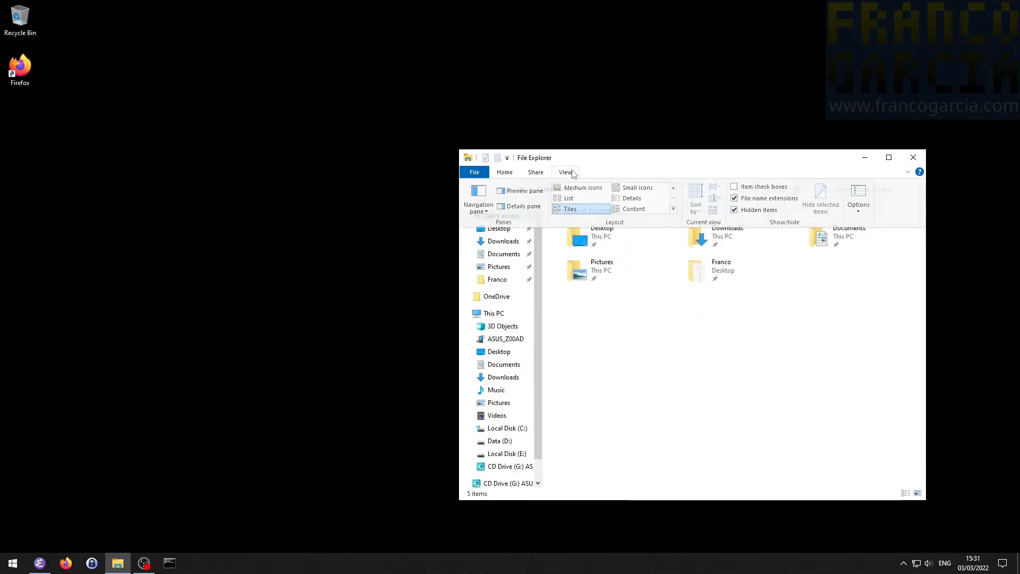
{"action": "double_click", "coordinate": [573, 173]}
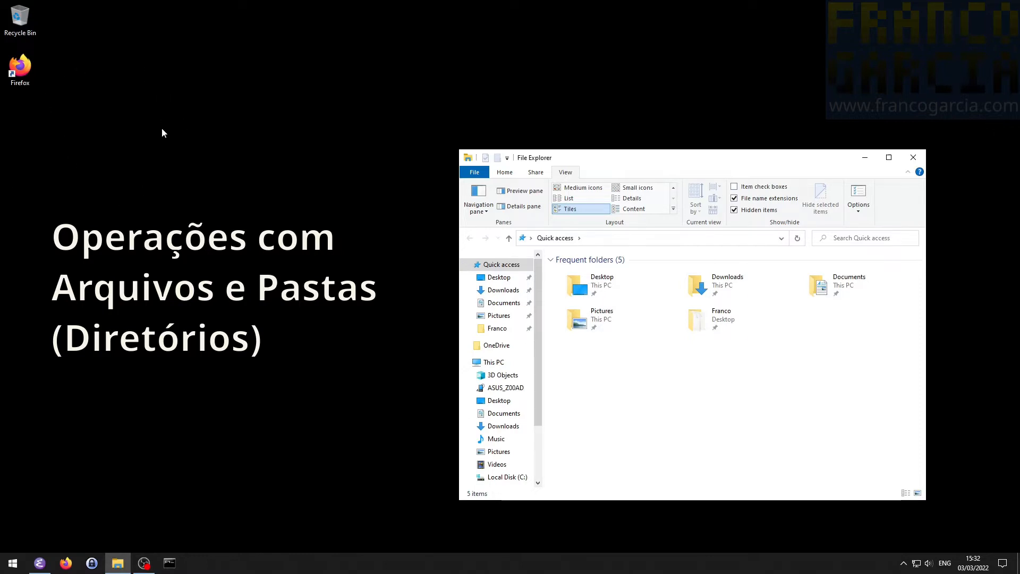
{"action": "right_click", "coordinate": [126, 88]}
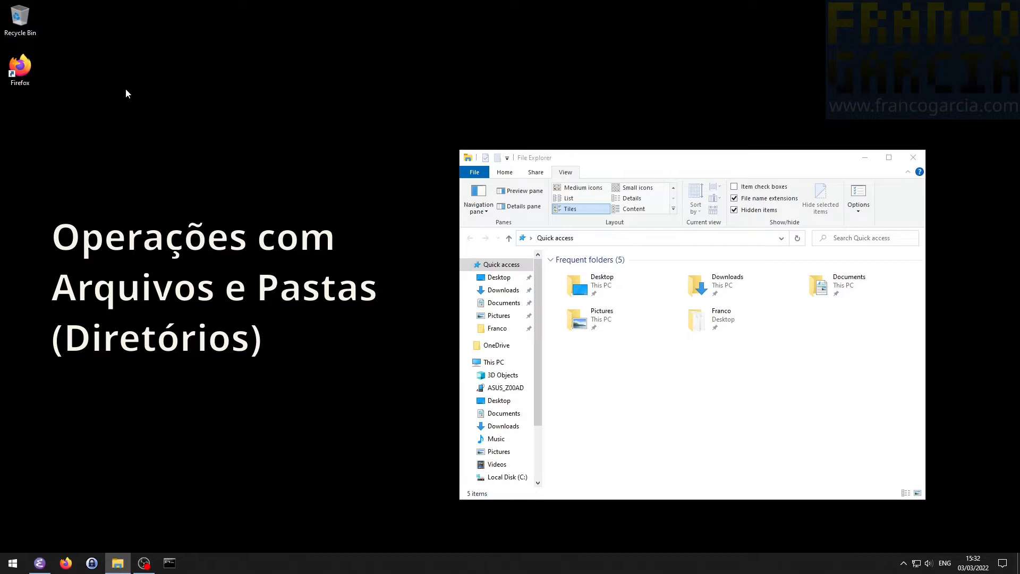
{"action": "left_click", "coordinate": [95, 83]}
{"action": "left_click", "coordinate": [671, 407]}
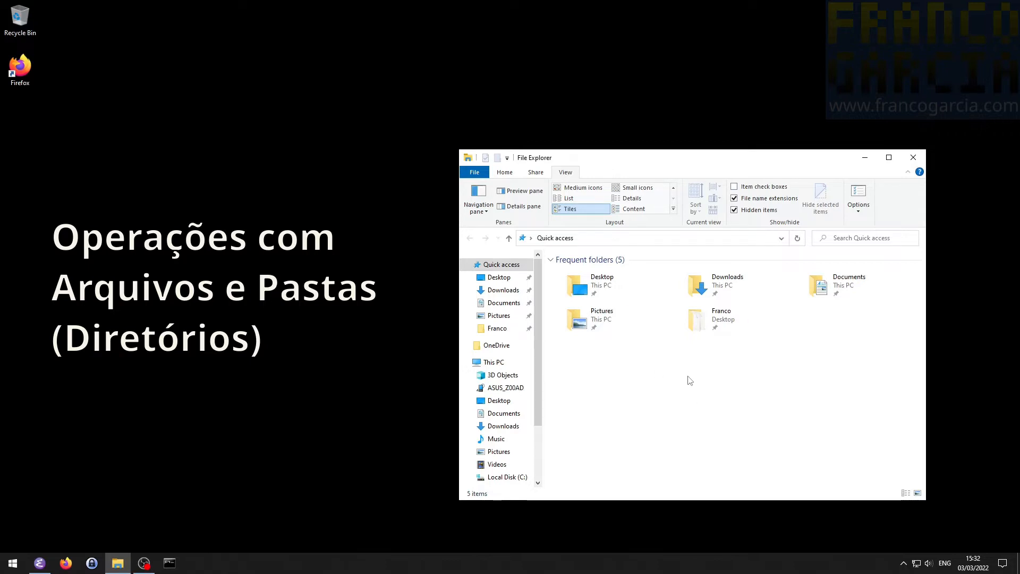
- Look at the Downloads folder, then go to the Desktop folder and create a new folder there named Projetos
{"action": "left_click", "coordinate": [499, 290]}
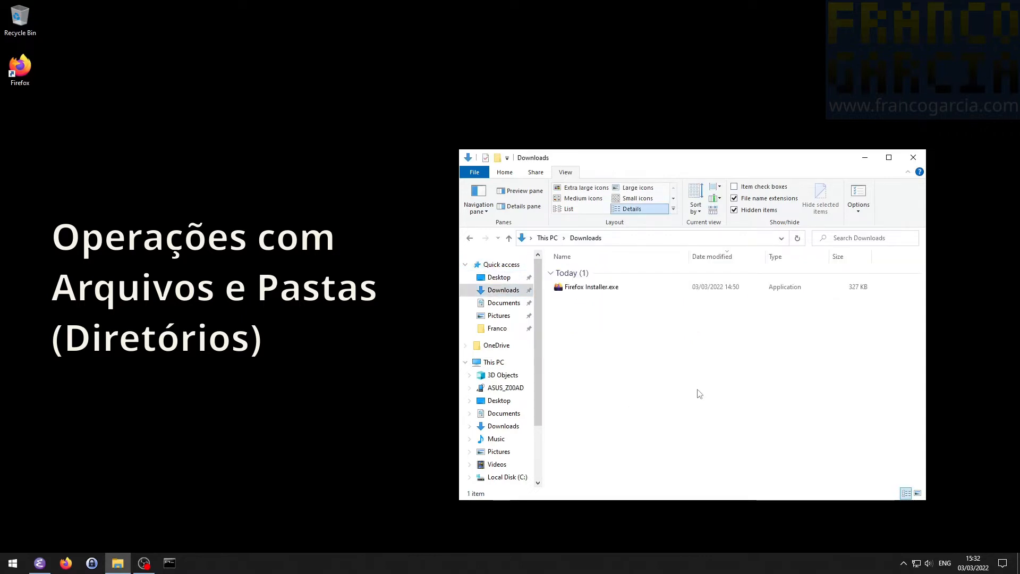
{"action": "left_click", "coordinate": [485, 277]}
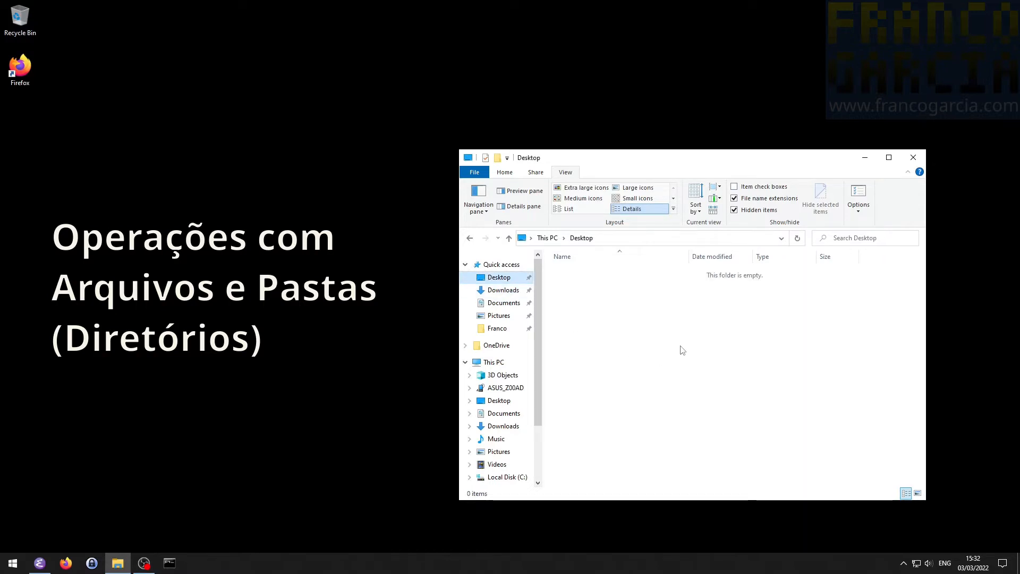
{"action": "right_click", "coordinate": [670, 313]}
{"action": "mouse_move", "coordinate": [726, 449]}
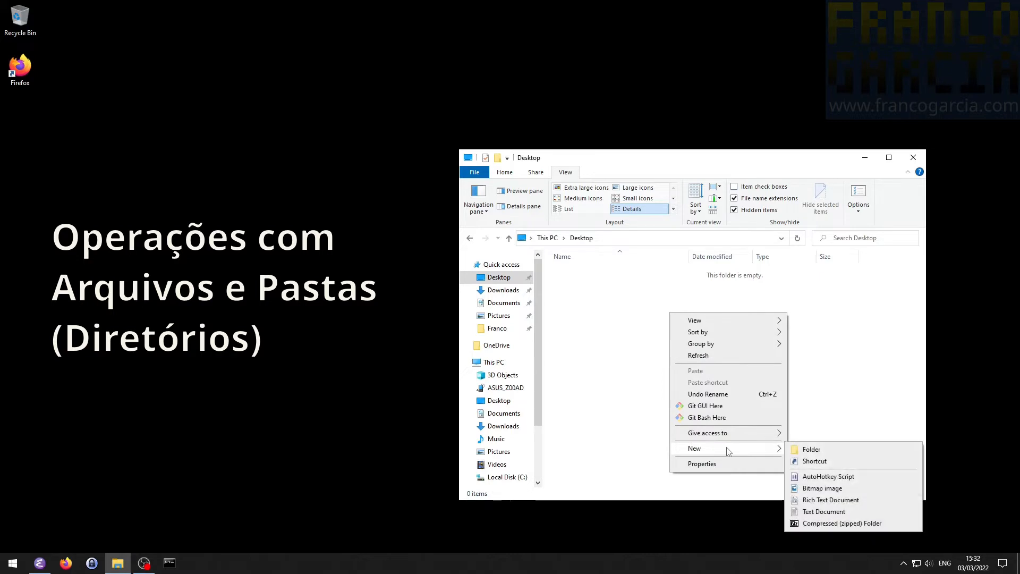
{"action": "left_click", "coordinate": [835, 451]}
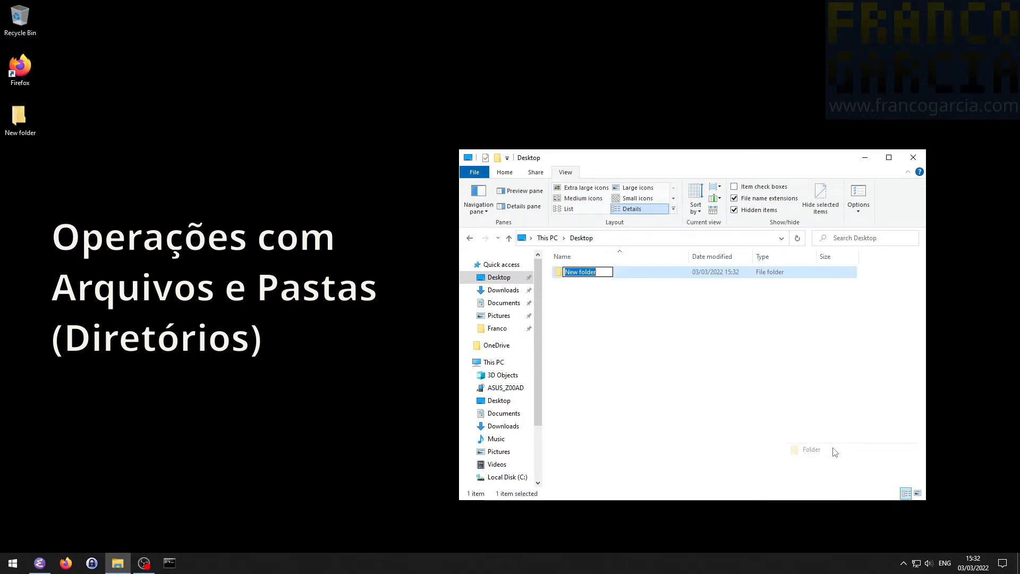
{"action": "type", "text": "Projetos"}
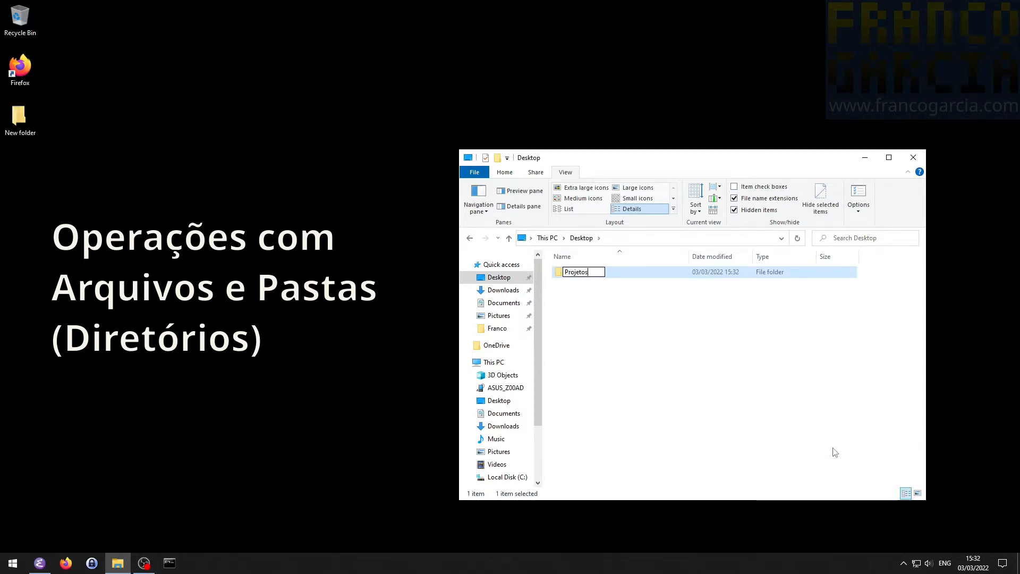
{"action": "key", "text": "Return"}
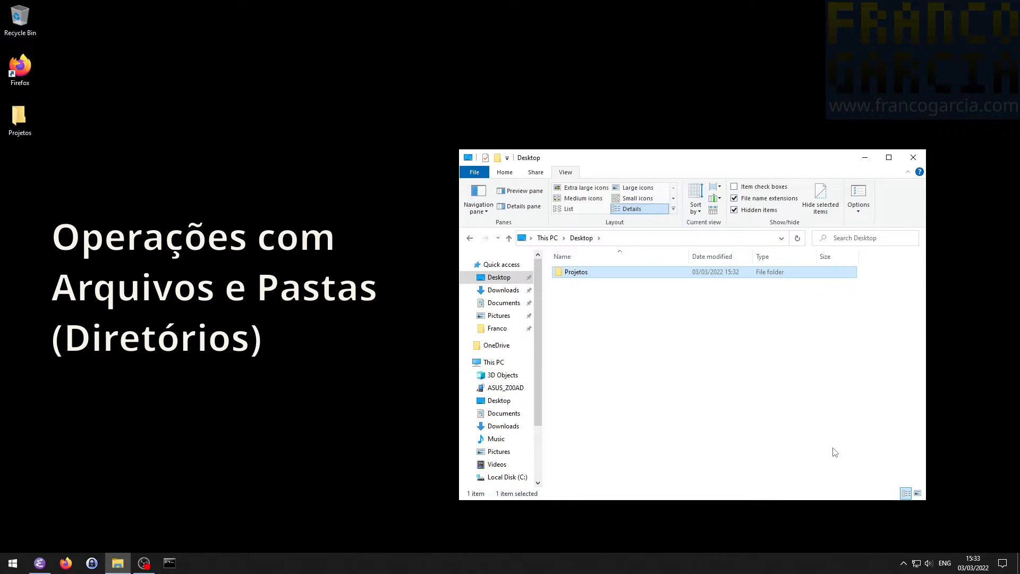
- Open the Projetos folder and create a subfolder in it named Exemplo
{"action": "double_click", "coordinate": [581, 274]}
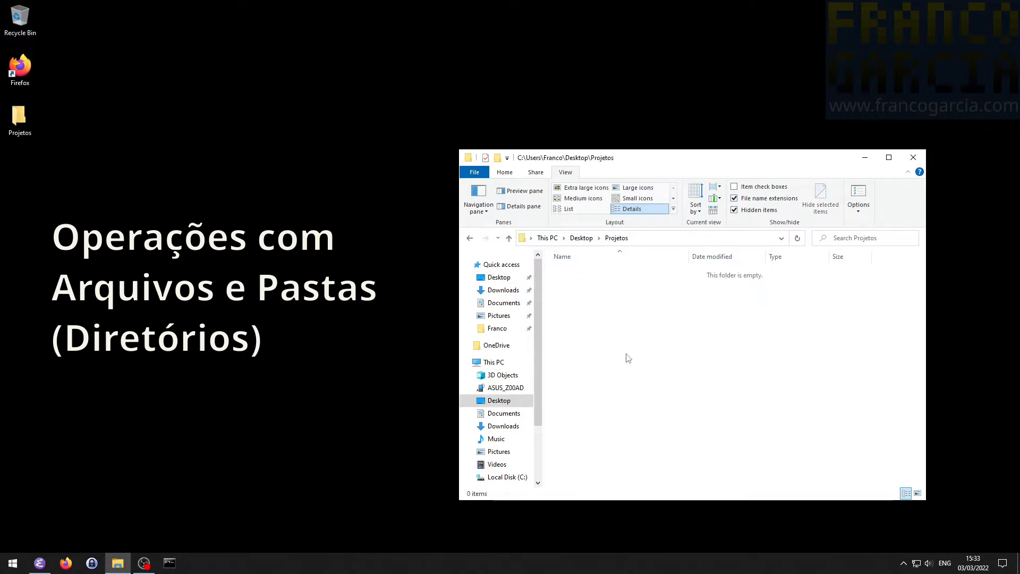
{"action": "right_click", "coordinate": [611, 317]}
{"action": "mouse_move", "coordinate": [668, 465]}
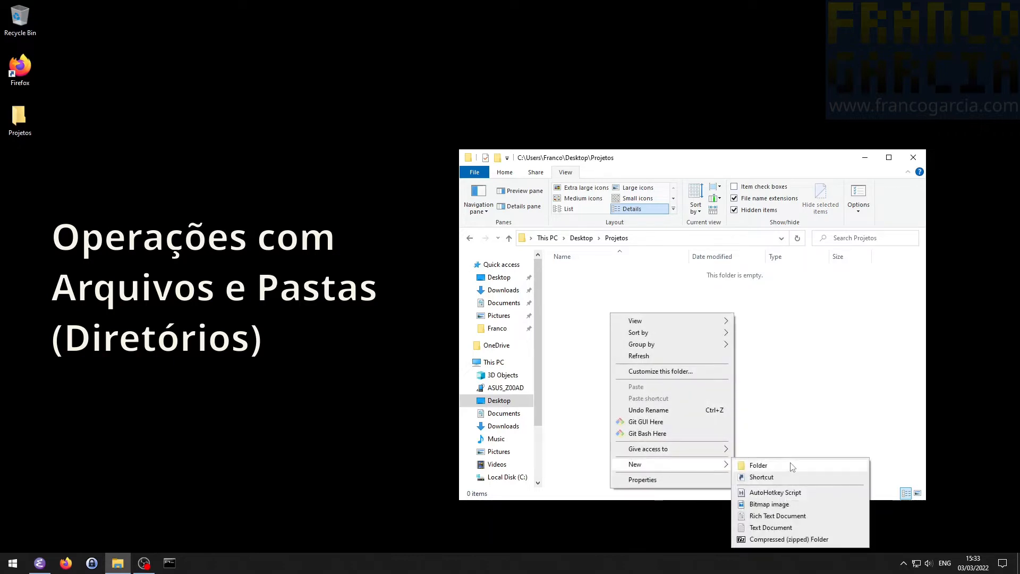
{"action": "left_click", "coordinate": [758, 466]}
{"action": "type", "text": "Exempo"}
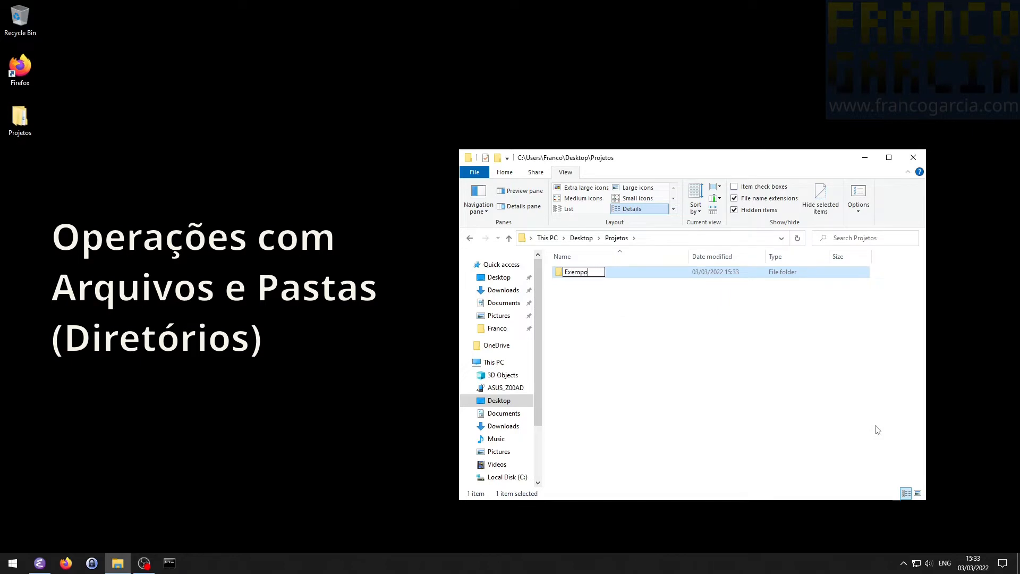
{"action": "key", "text": "BackSpace"}
{"action": "type", "text": "lo"}
{"action": "key", "text": "Return"}
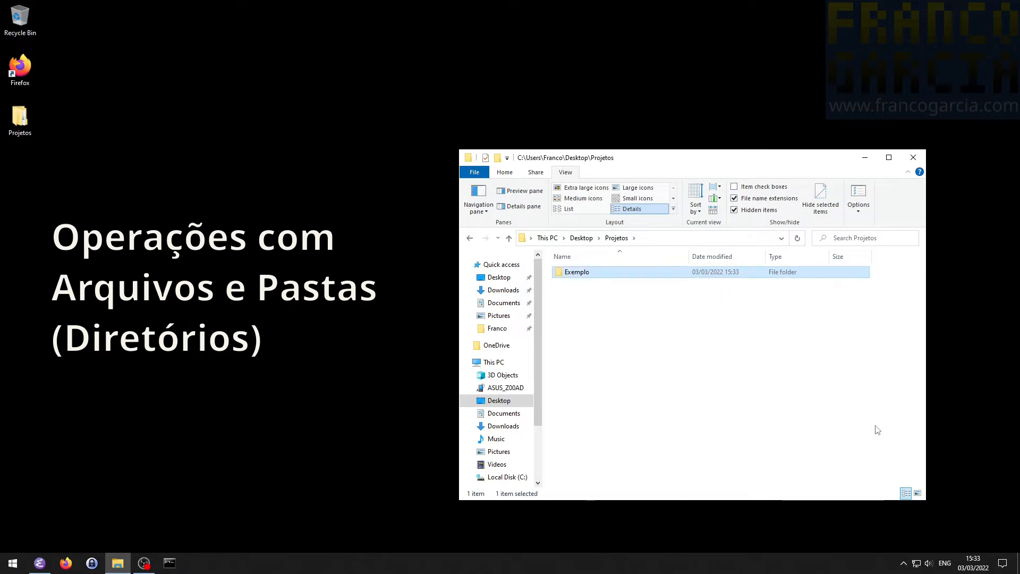
- Open the Exemplo folder and return to Projetos by removing Exemplo from the folder path
{"action": "key", "text": "Return"}
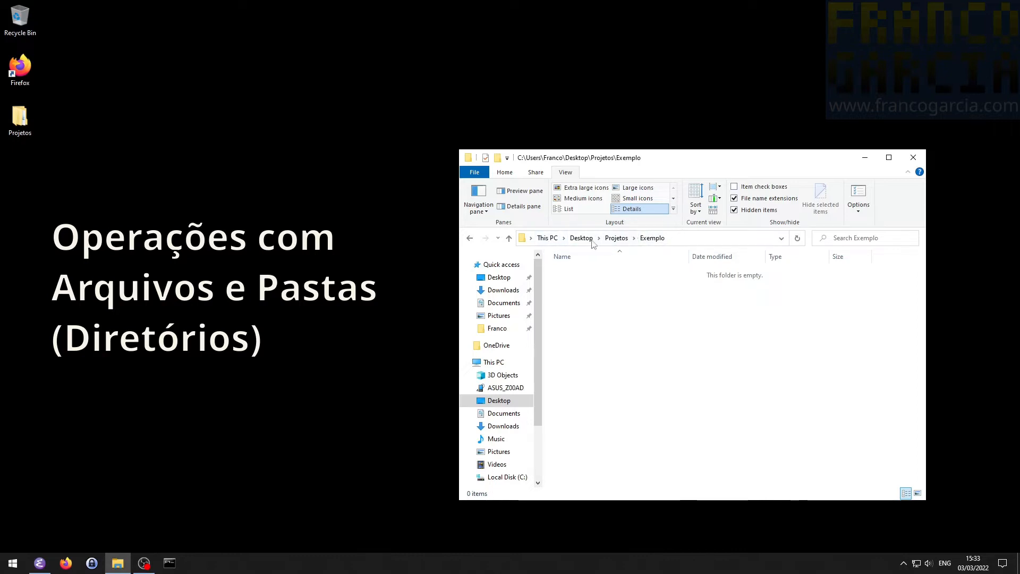
{"action": "left_click", "coordinate": [744, 237]}
{"action": "left_click", "coordinate": [744, 237]}
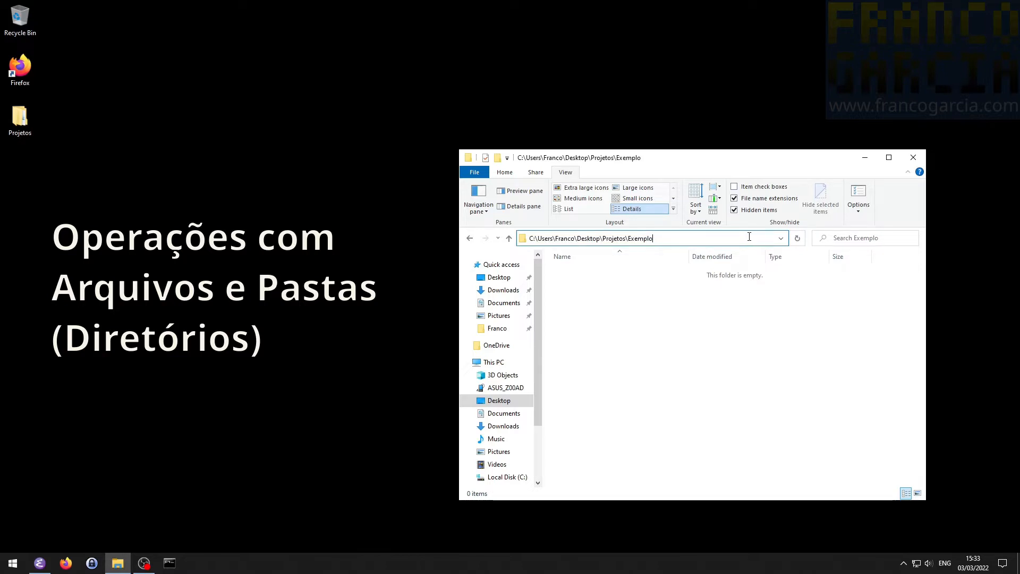
{"action": "key", "text": "ctrl+shift+Left"}
{"action": "key", "text": "BackSpace"}
{"action": "key", "text": "Return"}
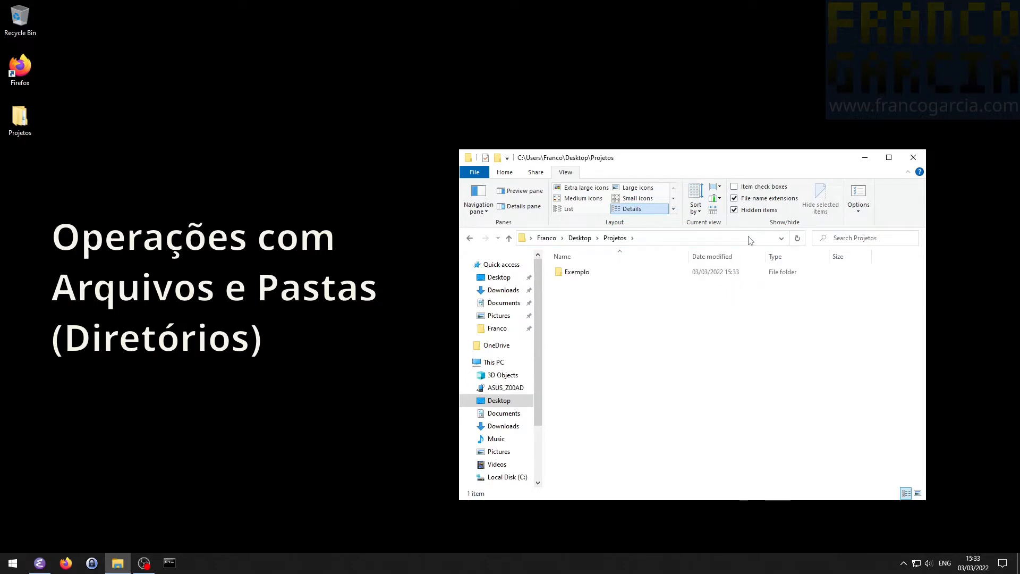
- Move up one level to the Desktop folder, then navigate back down through Projetos into Exemplo
{"action": "left_click", "coordinate": [583, 277]}
{"action": "key", "text": "alt+Up"}
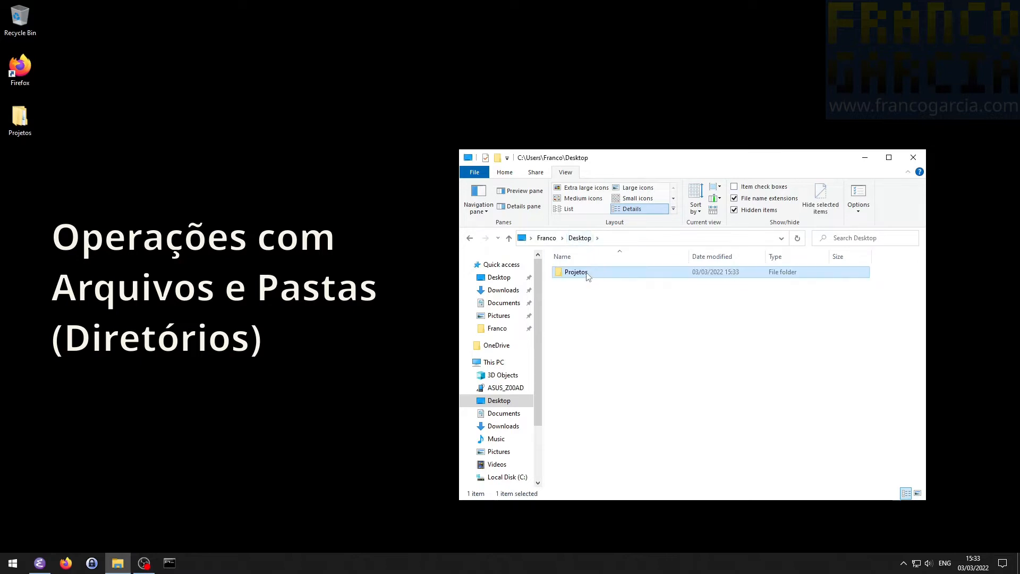
{"action": "double_click", "coordinate": [588, 276]}
{"action": "double_click", "coordinate": [587, 276]}
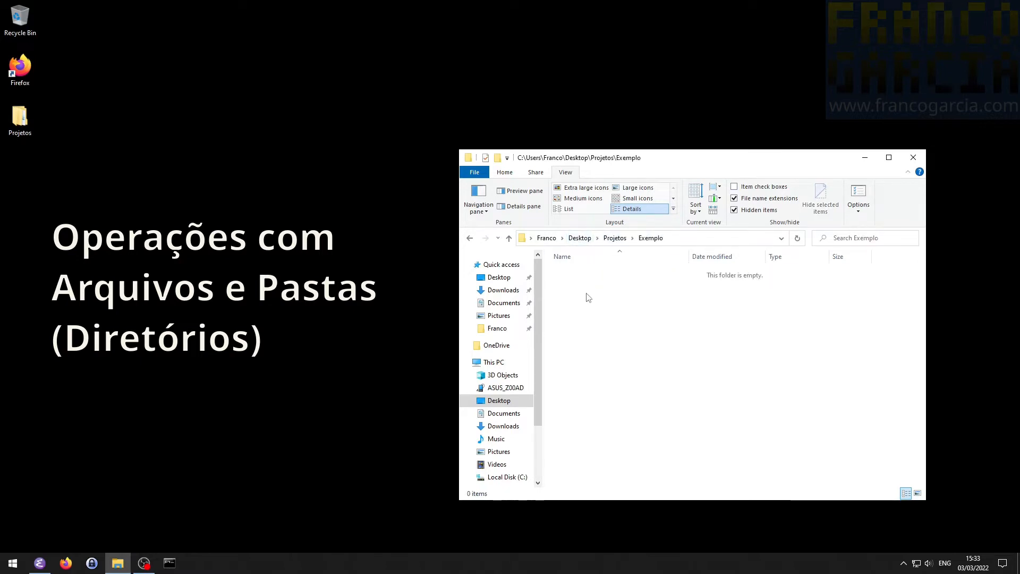
- Create a new text document named meu-arquivo.txt in the Exemplo folder
{"action": "right_click", "coordinate": [593, 305]}
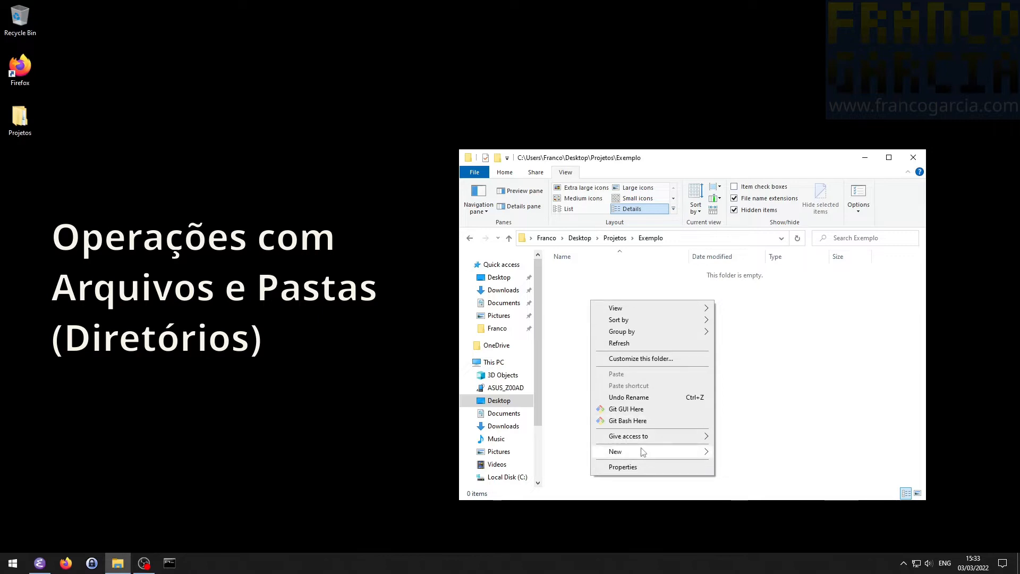
{"action": "mouse_move", "coordinate": [643, 452]}
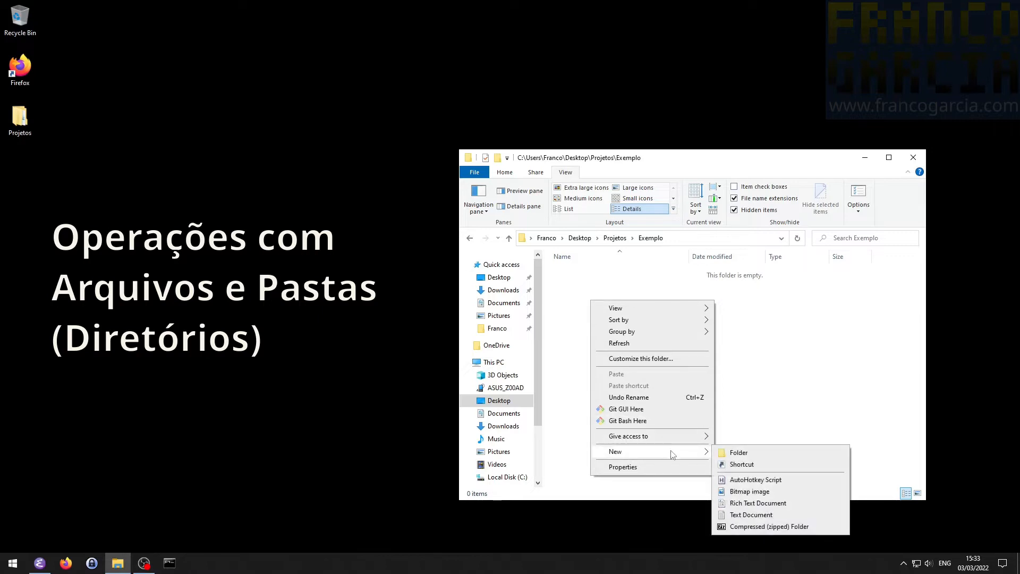
{"action": "left_click", "coordinate": [738, 515]}
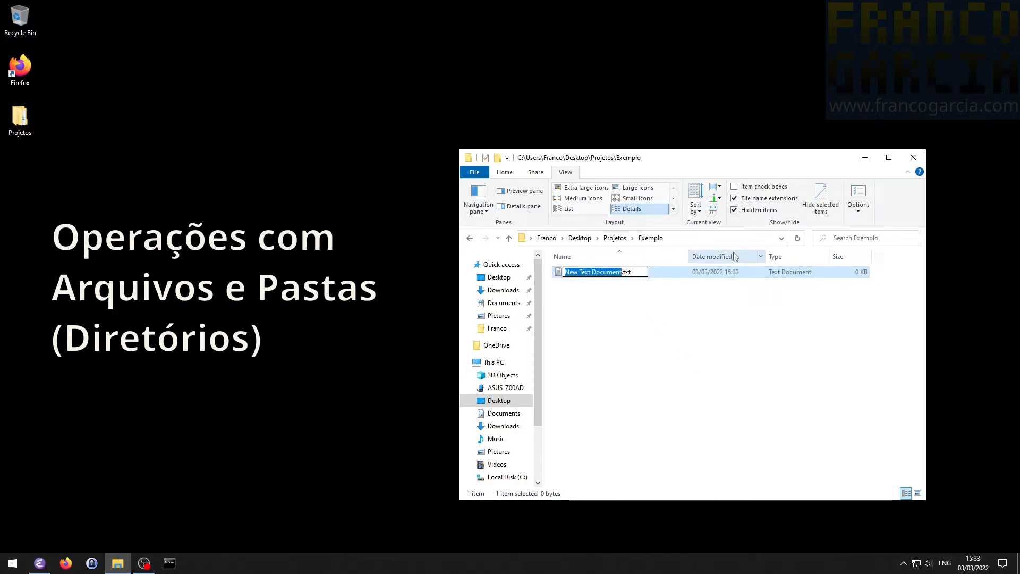
{"action": "type", "text": "meu-a"}
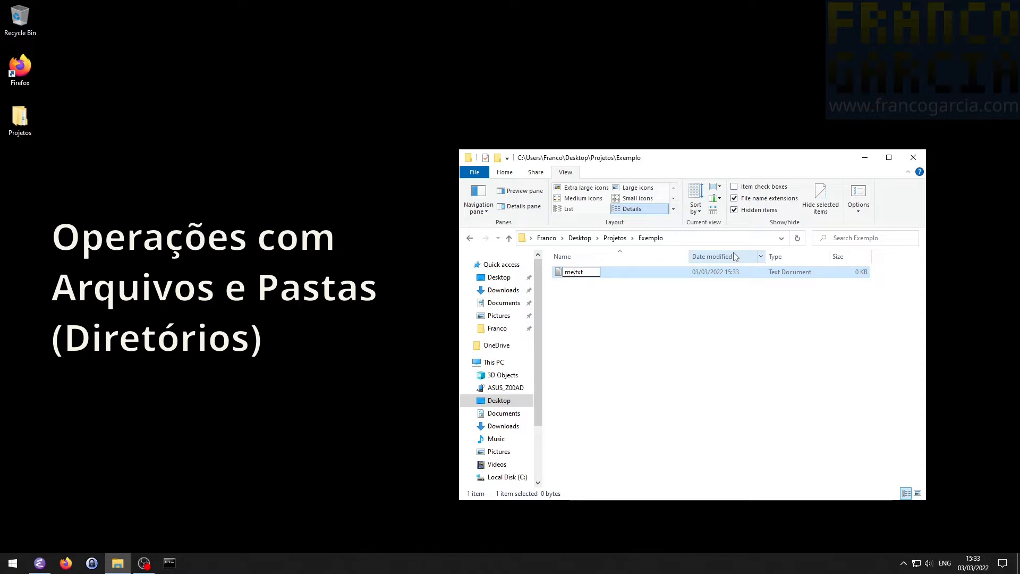
{"action": "type", "text": "rquivo"}
{"action": "key", "text": "Return"}
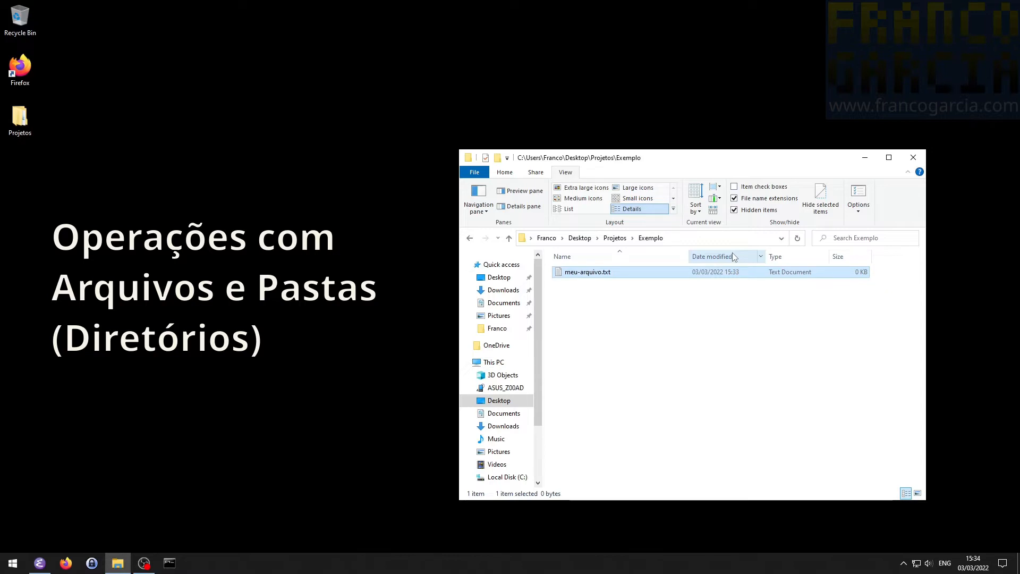
- Open meu-arquivo.txt in Notepad, write "Olá, meu nome é" followed by the author's first name and an exclamation mark, and save the file
{"action": "double_click", "coordinate": [589, 271]}
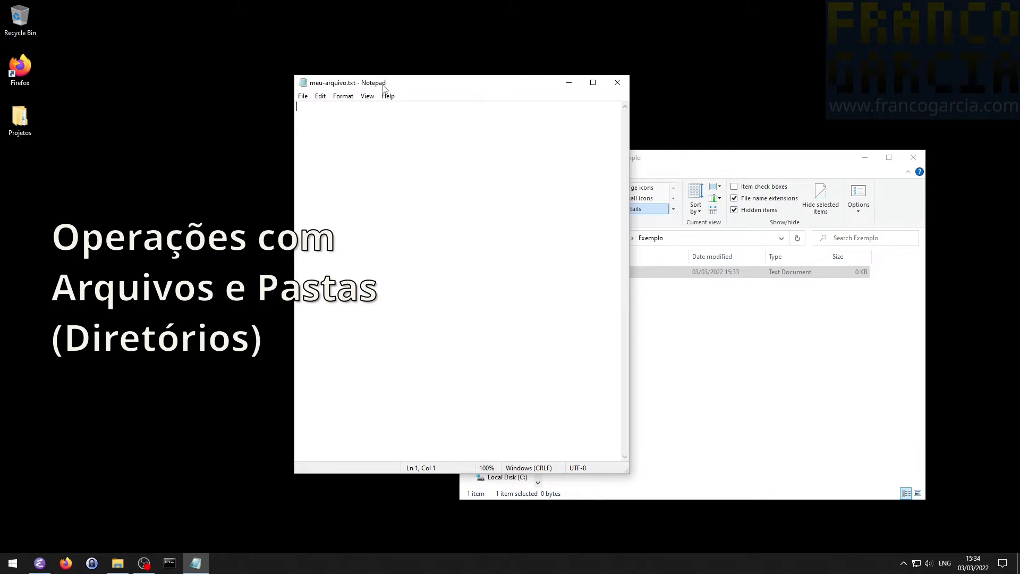
{"action": "type", "text": "01á, meu nome "}
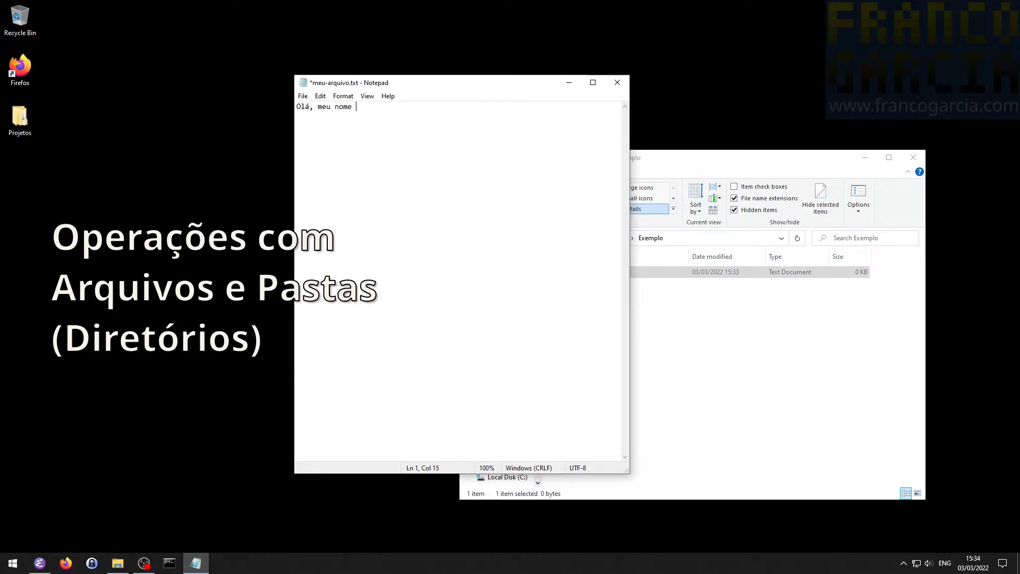
{"action": "type", "text": "é Franco!"}
{"action": "key", "text": "ctrl+s"}
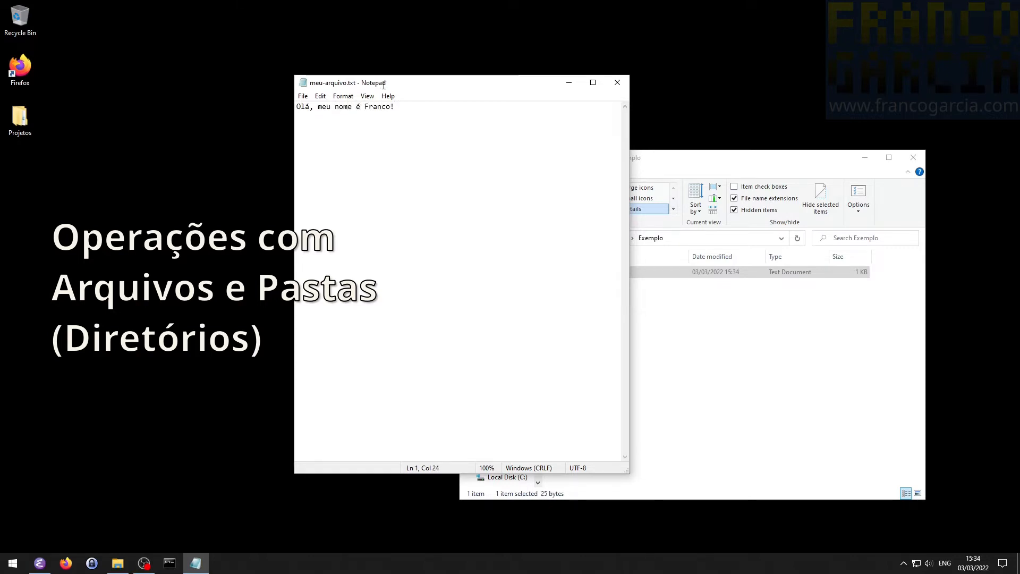
- Close Notepad and point out meu-arquivo.txt in the Exemplo folder
{"action": "left_click", "coordinate": [617, 82]}
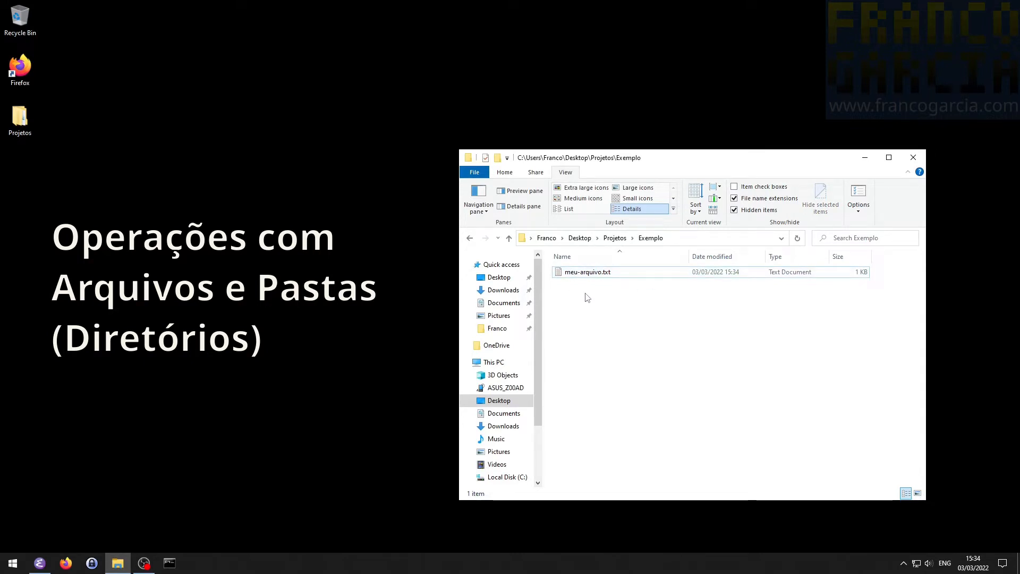
{"action": "left_click", "coordinate": [612, 275]}
{"action": "left_click", "coordinate": [653, 289]}
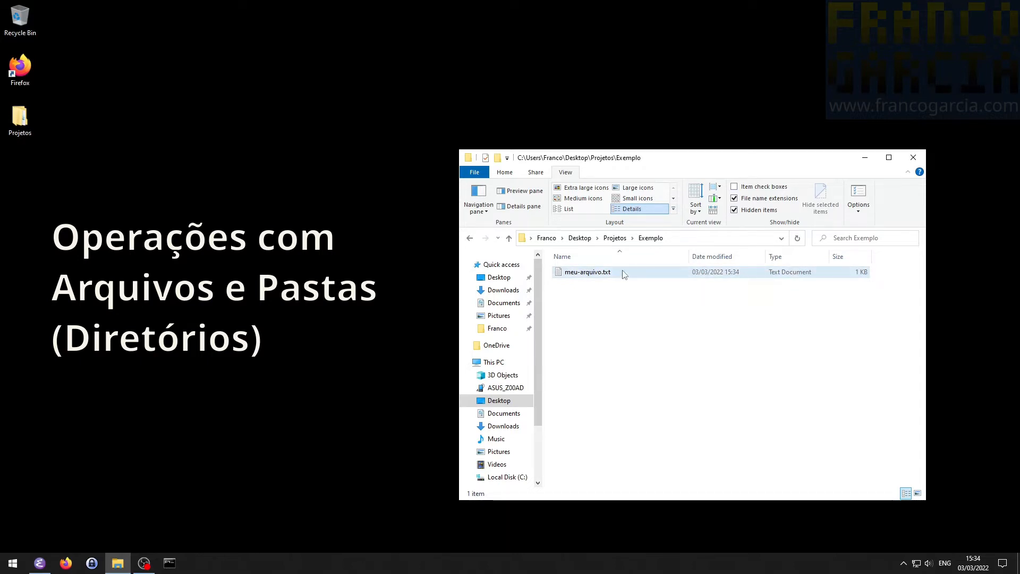
{"action": "mouse_move", "coordinate": [609, 273]}
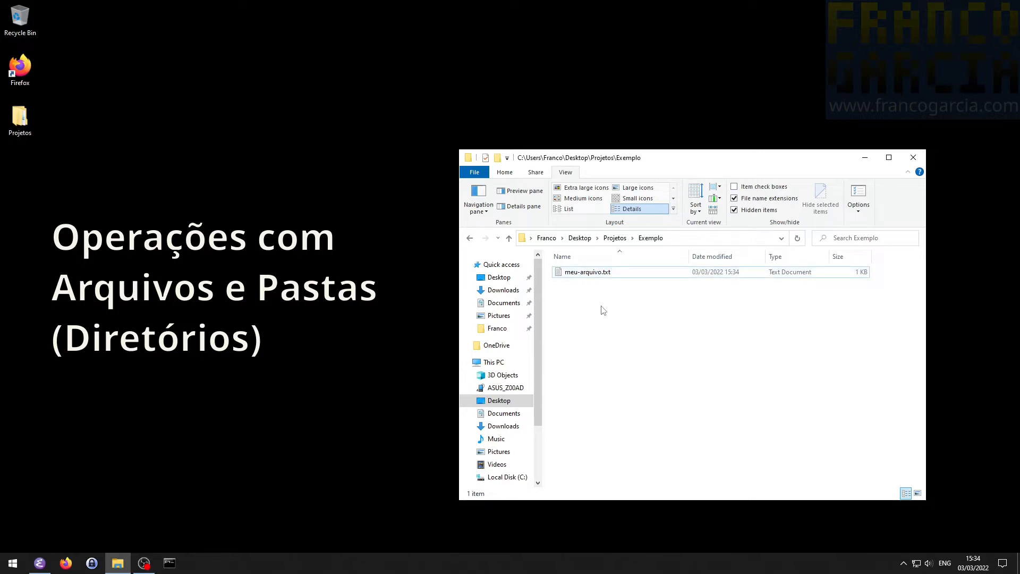
{"action": "left_click", "coordinate": [622, 272]}
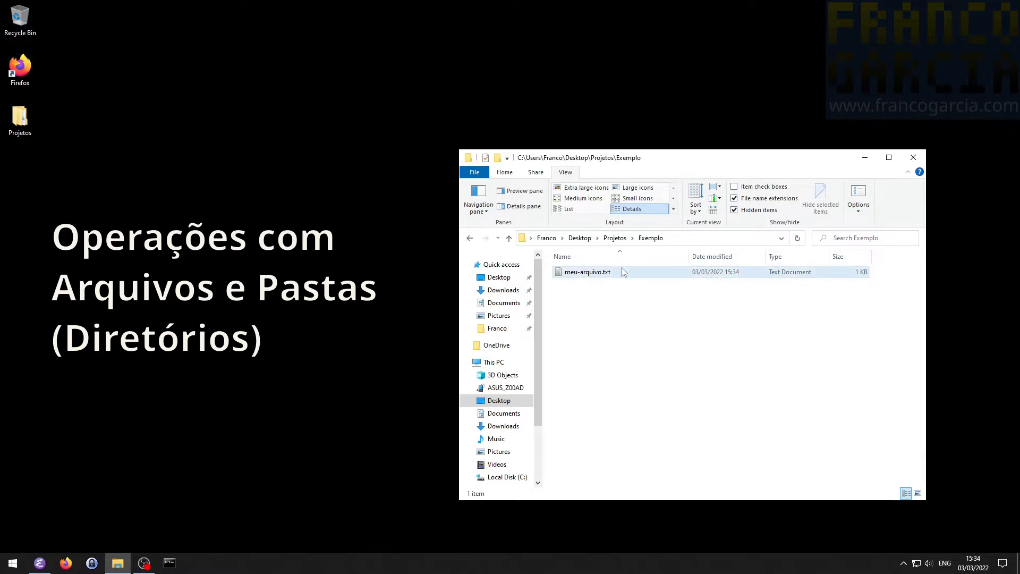
{"action": "key", "text": "F2"}
{"action": "key", "text": "End"}
{"action": "key", "text": "ctrl+shift+Left"}
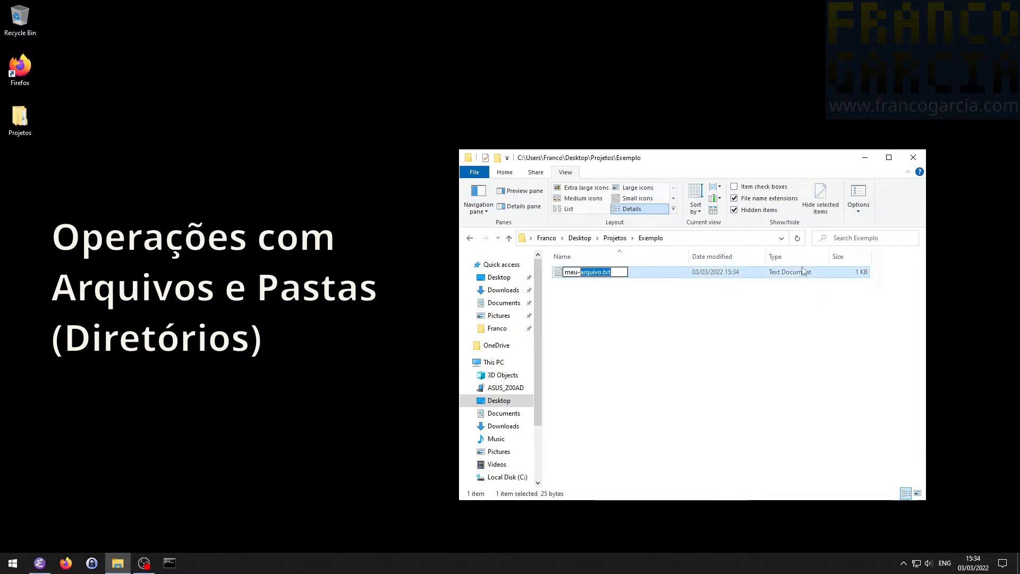
{"action": "key", "text": "shift+Right"}
{"action": "key", "text": "shift+Right"}
{"action": "key", "text": "shift+Right"}
{"action": "key", "text": "shift+Right"}
{"action": "key", "text": "shift+Right"}
{"action": "key", "text": "shift+Right"}
{"action": "key", "text": "shift+Right"}
{"action": "key", "text": "shift+Right"}
{"action": "key", "text": "shift+Right"}
{"action": "key", "text": "shift+Right"}
{"action": "key", "text": "shift+Right"}
{"action": "key", "text": "ctrl+shift+Left"}
{"action": "key", "text": "BackSpace"}
{"action": "type", "text": "p"}
{"action": "key", "text": "BackSpace"}
{"action": "type", "text": "js"}
{"action": "key", "text": "BackSpace"}
{"action": "key", "text": "BackSpace"}
{"action": "type", "text": "c"}
{"action": "key", "text": "BackSpace"}
{"action": "key", "text": "Escape"}
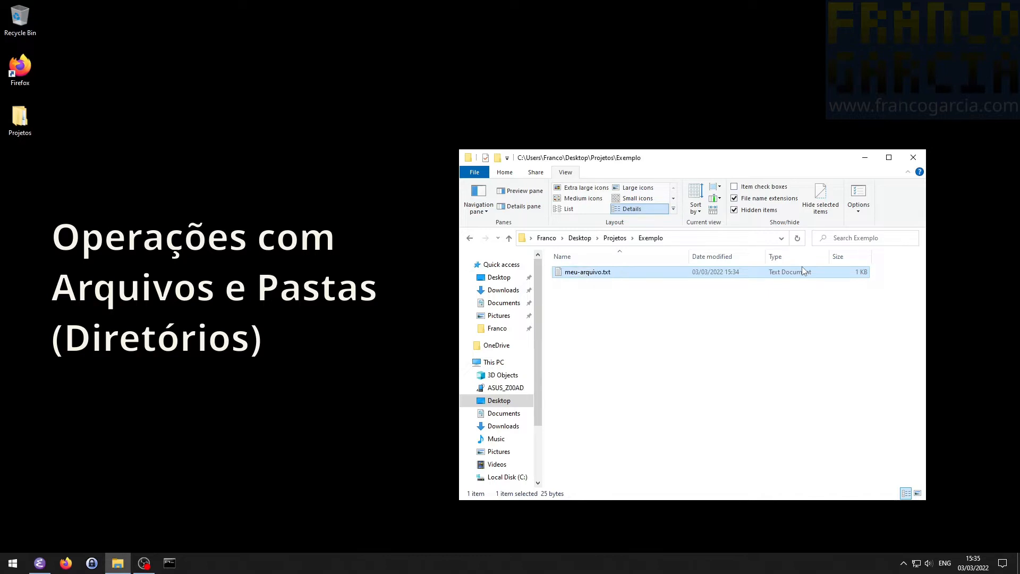
- Rename meu-arquivo.txt to meu-arquivo.lua and accept the change of file extension
{"action": "right_click", "coordinate": [583, 277]}
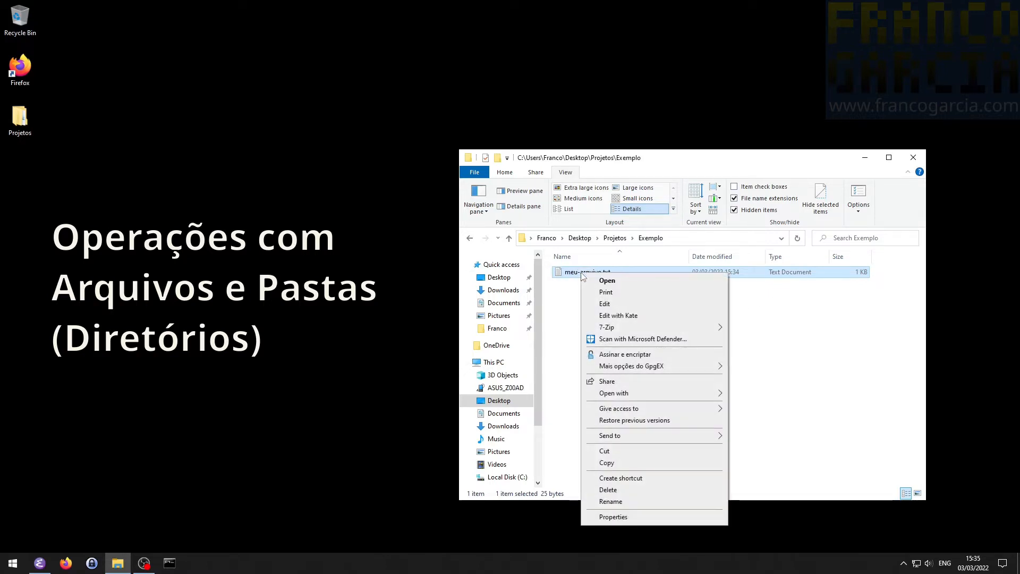
{"action": "left_click", "coordinate": [631, 502]}
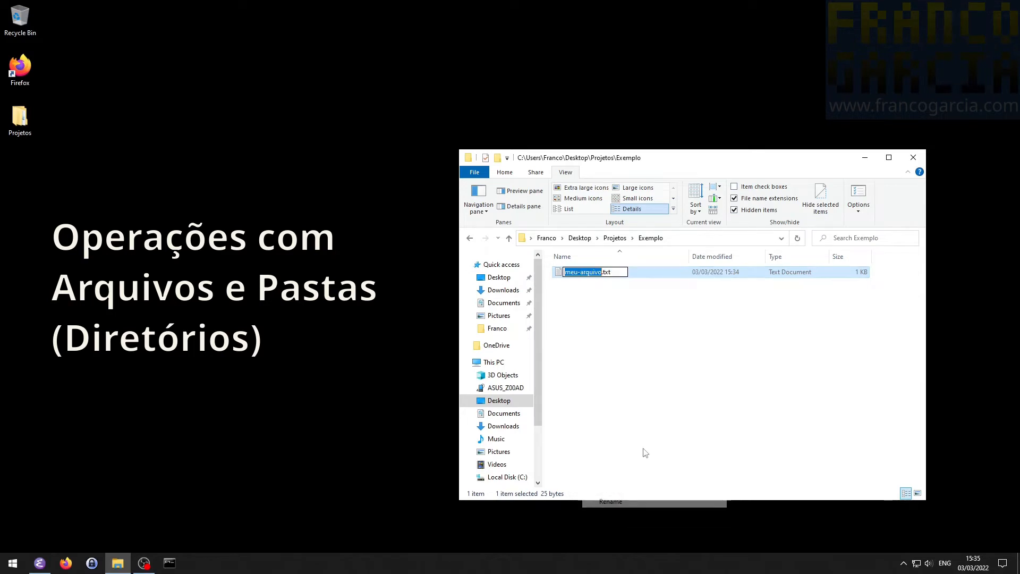
{"action": "key", "text": "End"}
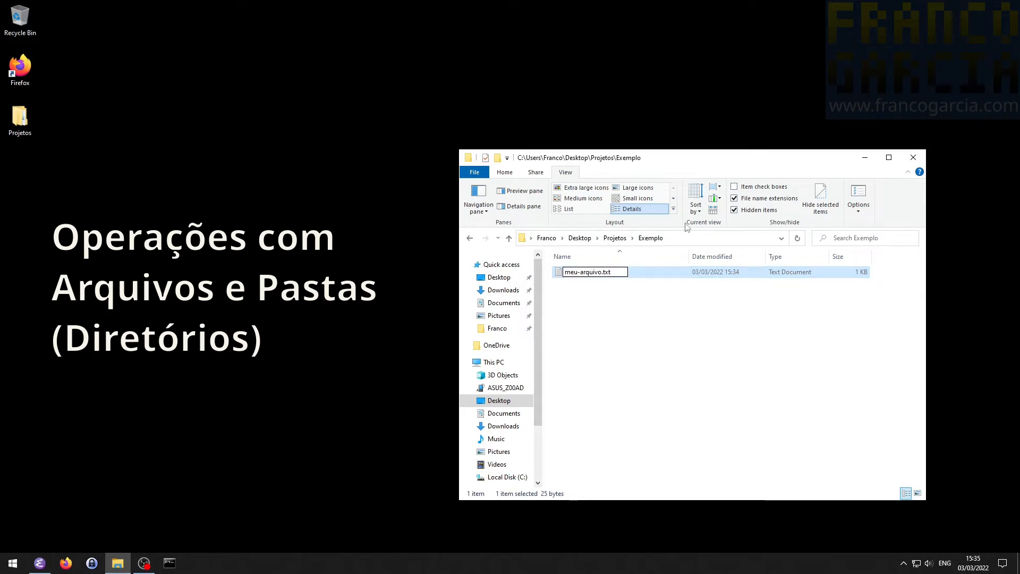
{"action": "key", "text": "shift+Left"}
{"action": "key", "text": "shift+Left"}
{"action": "key", "text": "shift+Left"}
{"action": "type", "text": "lua"}
{"action": "key", "text": "Return"}
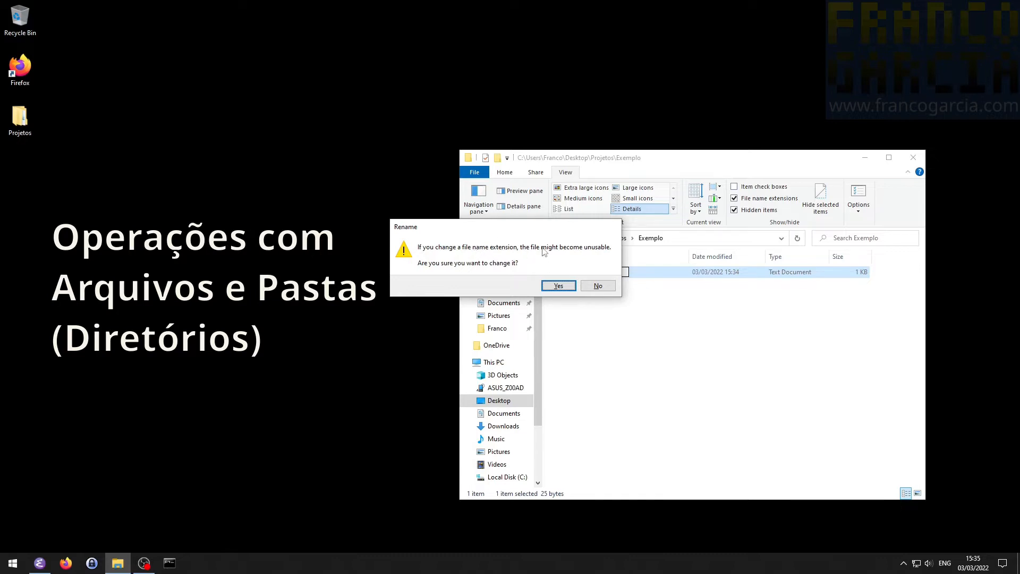
{"action": "left_click", "coordinate": [551, 289]}
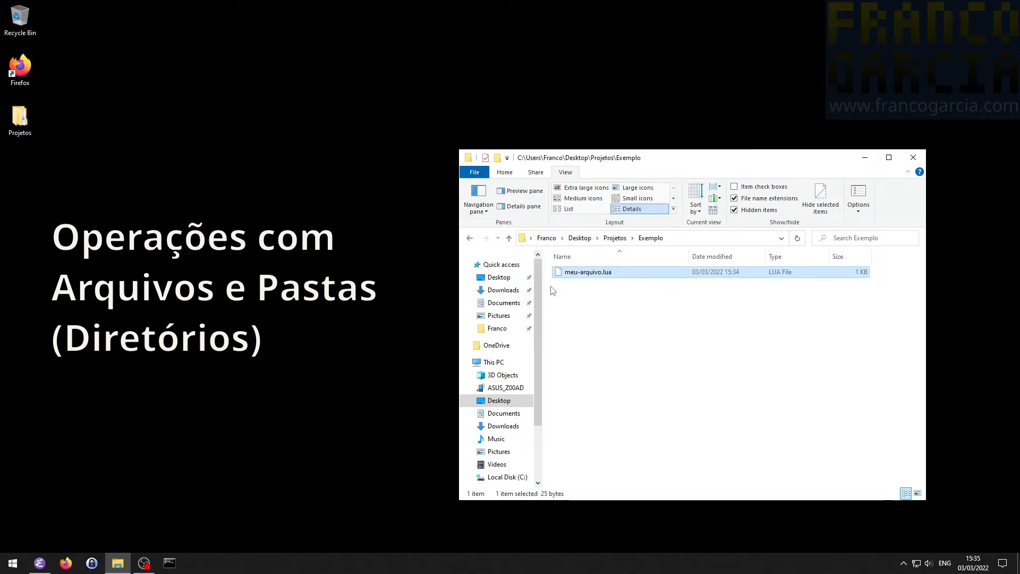
{"action": "key", "text": "alt+Tab"}
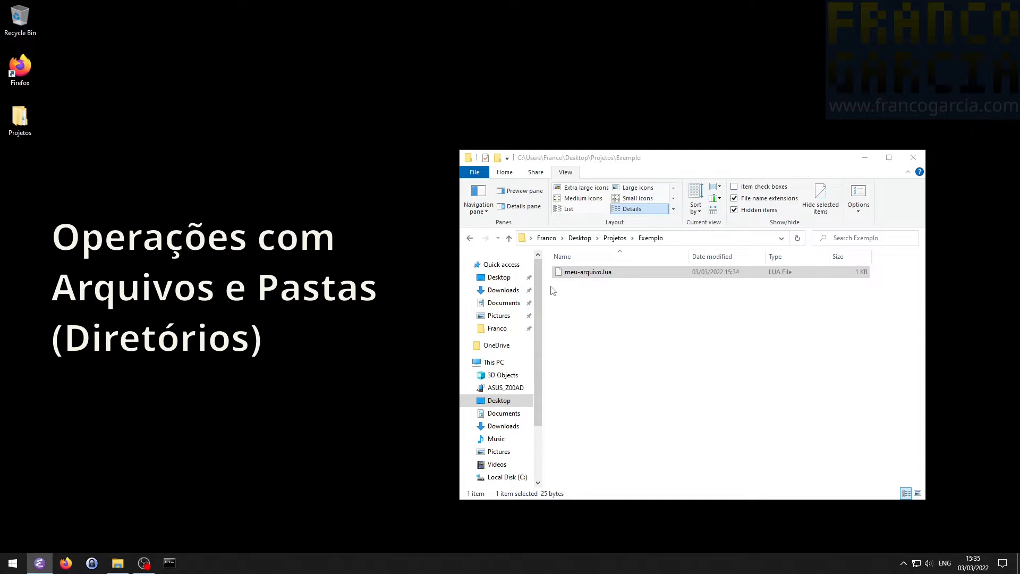
- Create a new file named codigo.py in the Exemplo folder and accept the change of file extension
{"action": "right_click", "coordinate": [639, 322]}
{"action": "mouse_move", "coordinate": [752, 474]}
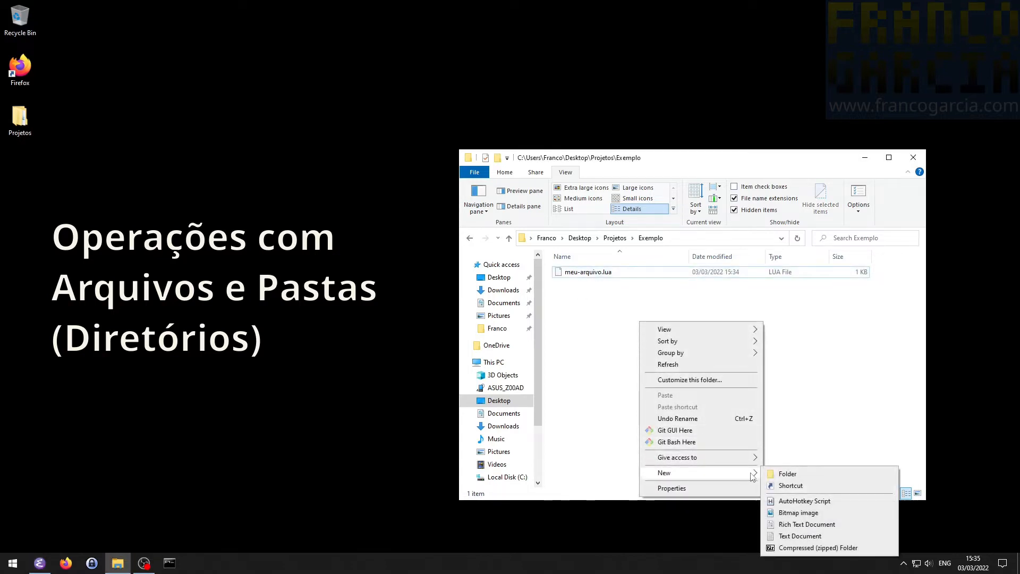
{"action": "left_click", "coordinate": [805, 531]}
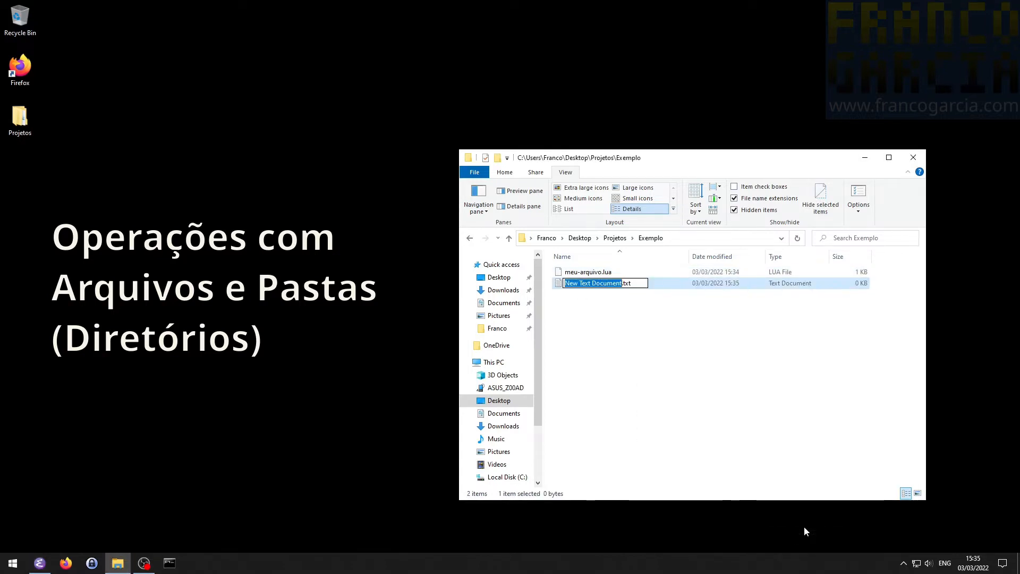
{"action": "type", "text": "codigo"}
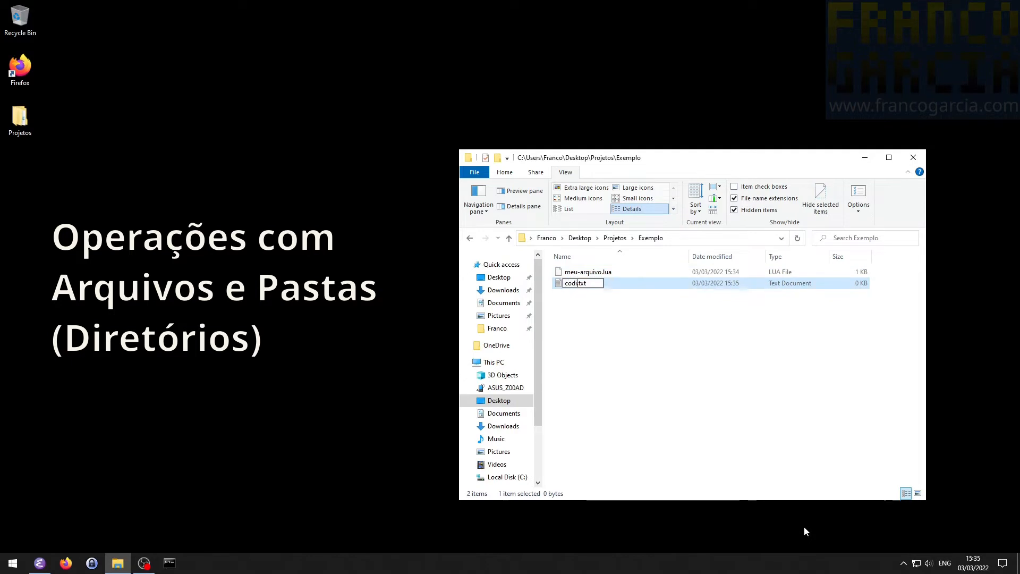
{"action": "key", "text": "shift+End"}
{"action": "type", "text": "lua"}
{"action": "key", "text": "Return"}
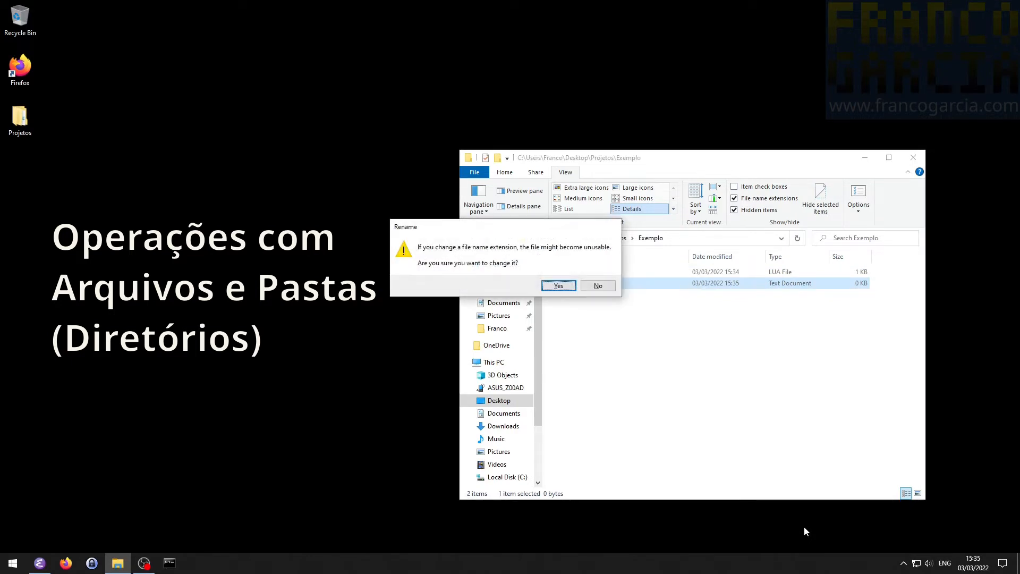
{"action": "left_click", "coordinate": [559, 285]}
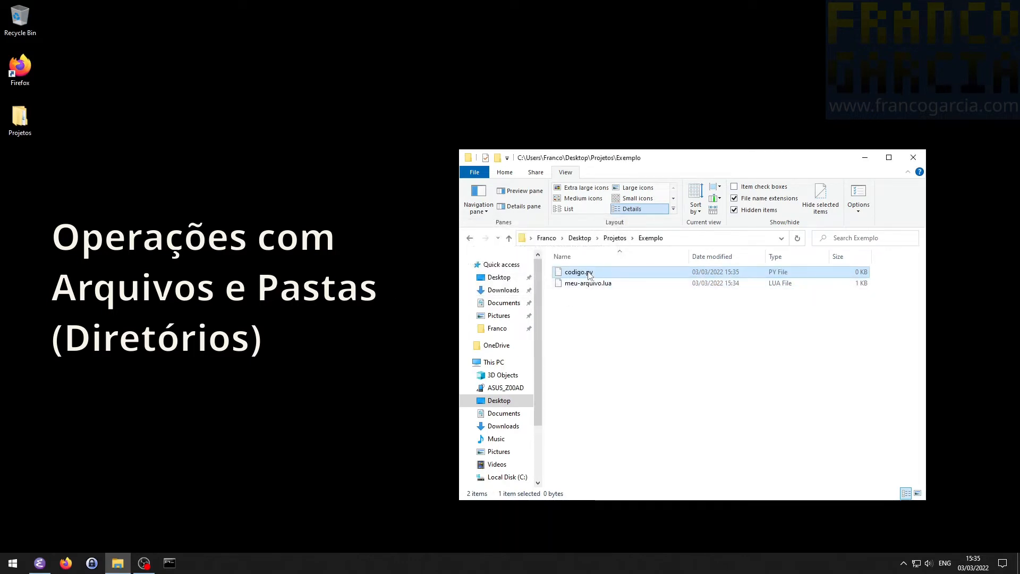
- Delete codigo.py from the Exemplo folder
{"action": "right_click", "coordinate": [589, 274]}
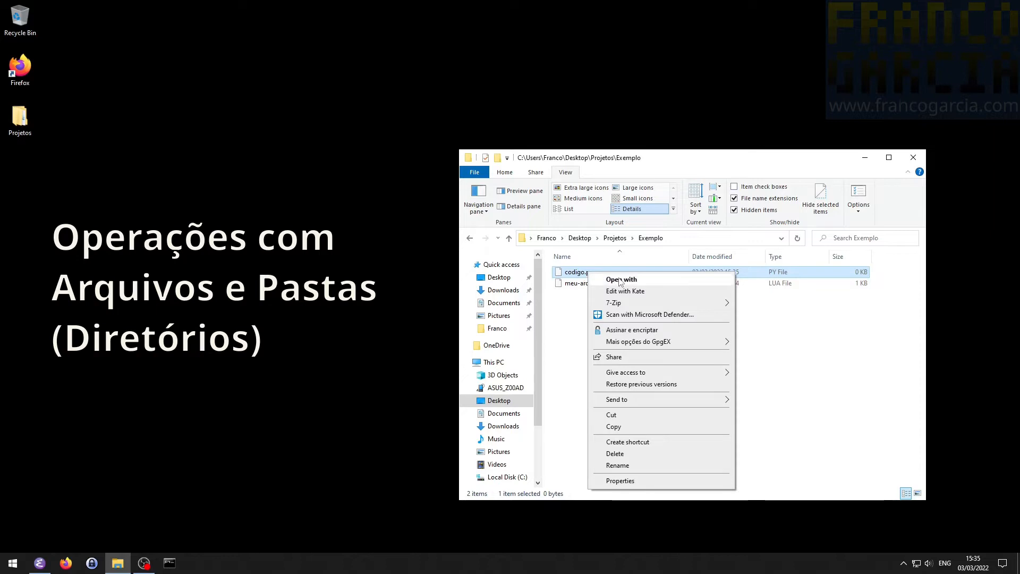
{"action": "left_click", "coordinate": [573, 318]}
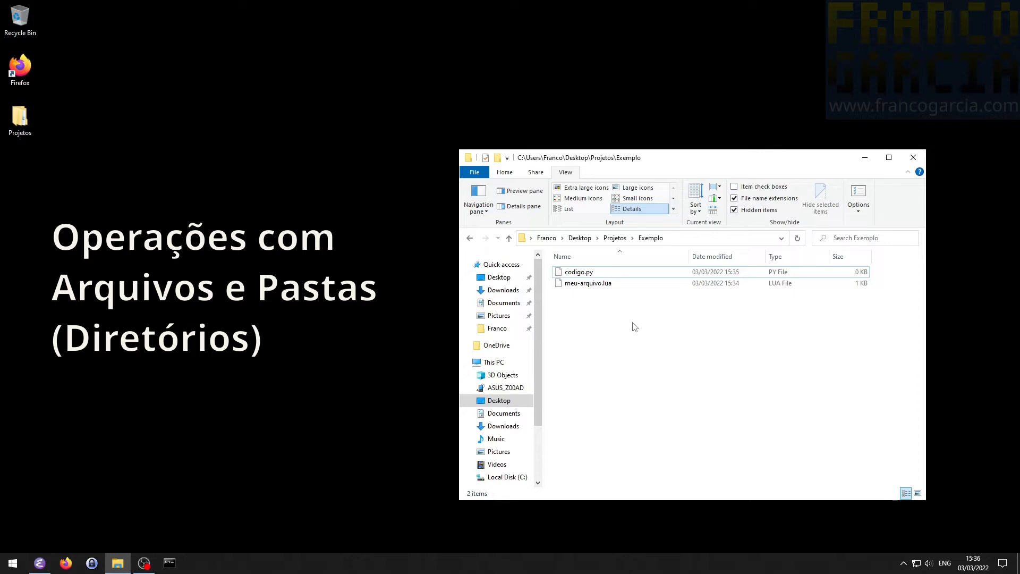
{"action": "right_click", "coordinate": [586, 273]}
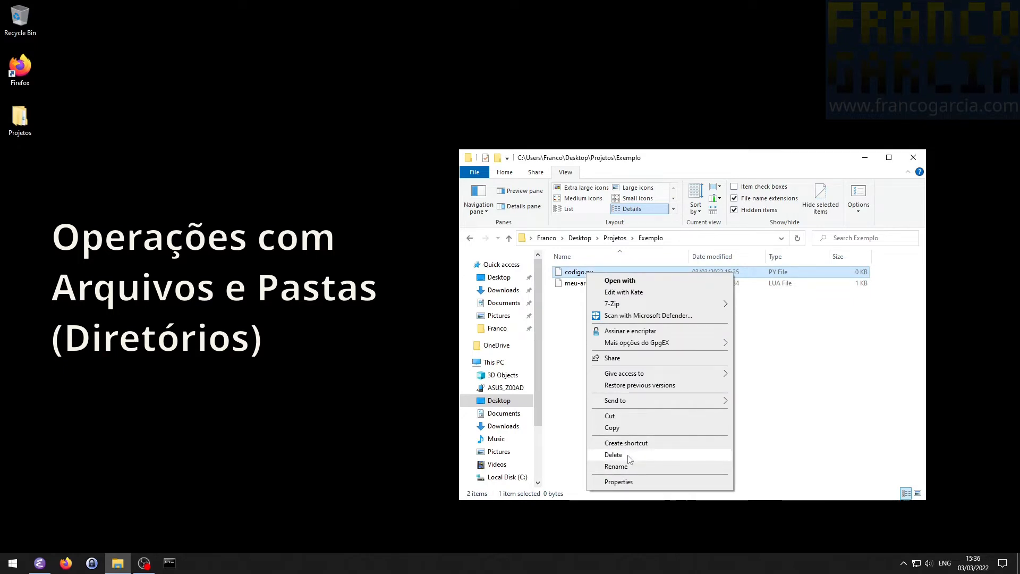
{"action": "left_click", "coordinate": [628, 456]}
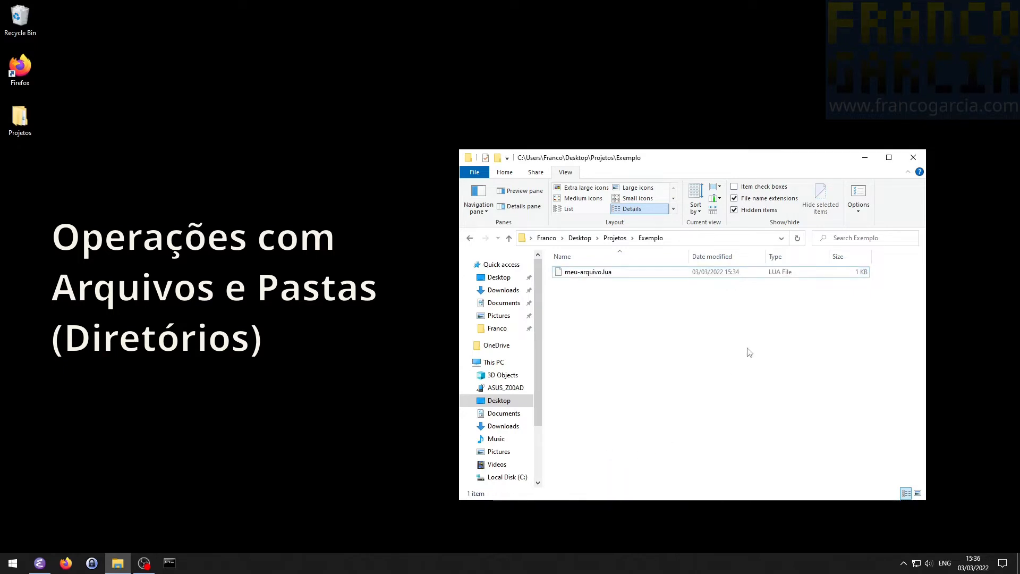
- Restore codigo.py from the Recycle Bin to its original folder and close the Recycle Bin window
{"action": "double_click", "coordinate": [27, 20]}
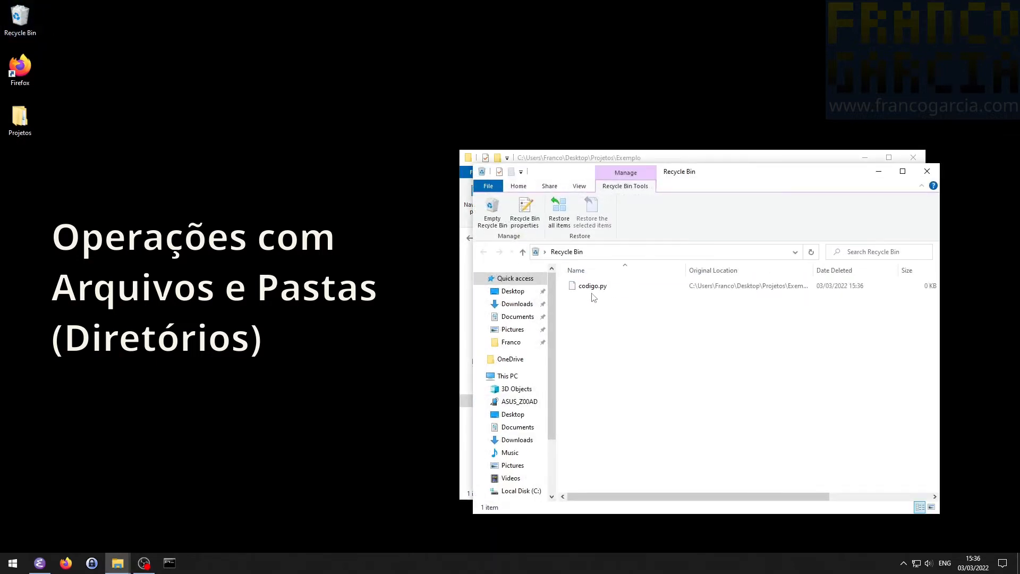
{"action": "left_click", "coordinate": [589, 291]}
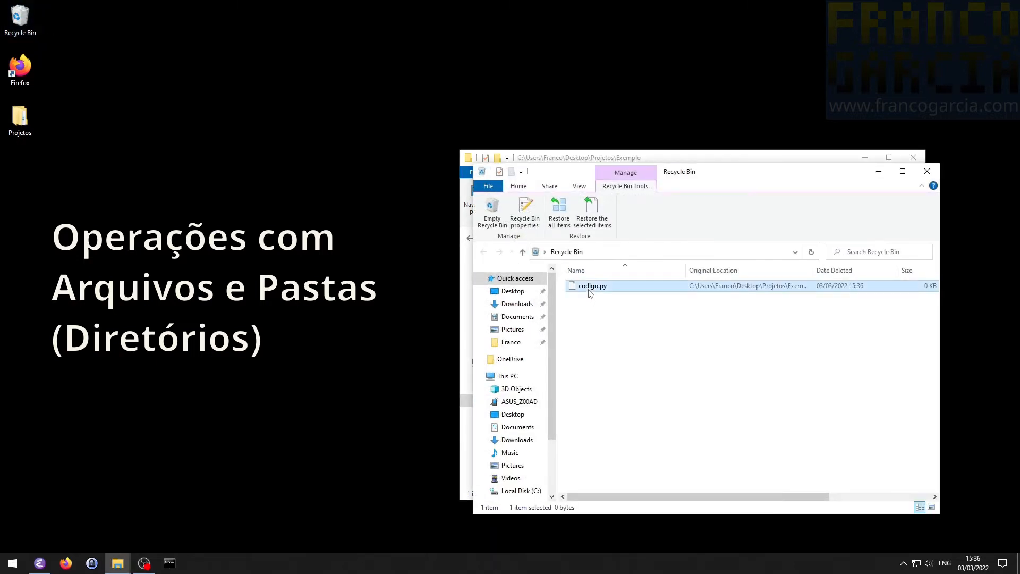
{"action": "left_click", "coordinate": [587, 215]}
{"action": "left_click", "coordinate": [928, 171]}
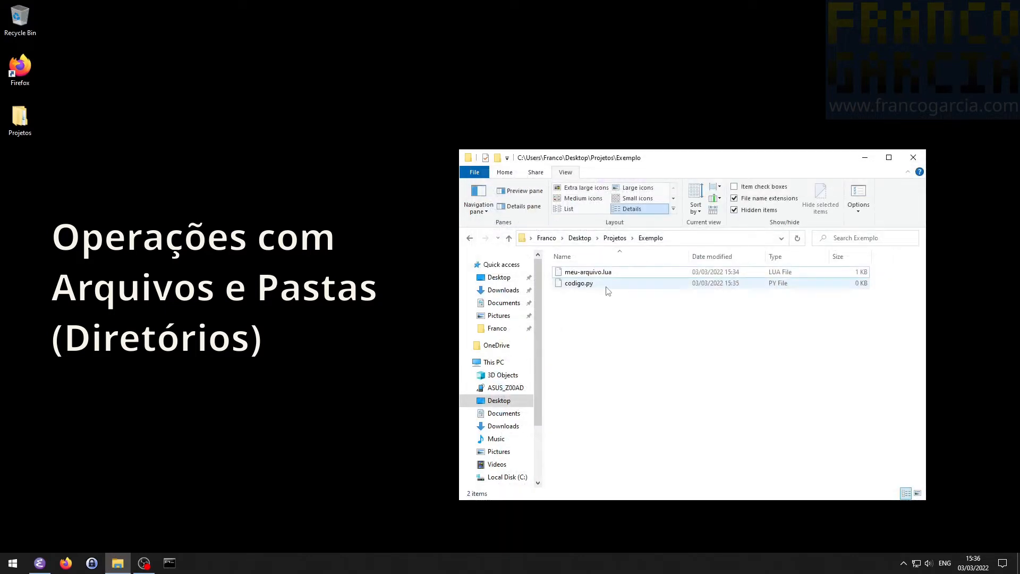
- Delete meu-arquivo.lua, then empty the Recycle Bin to remove it permanently and close its window
{"action": "left_click", "coordinate": [584, 272]}
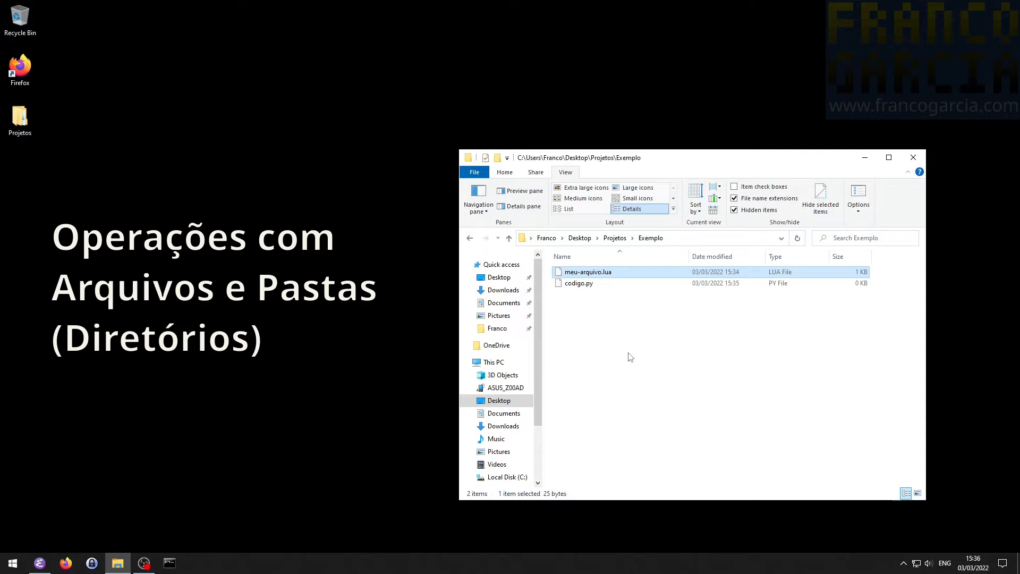
{"action": "key", "text": "Delete"}
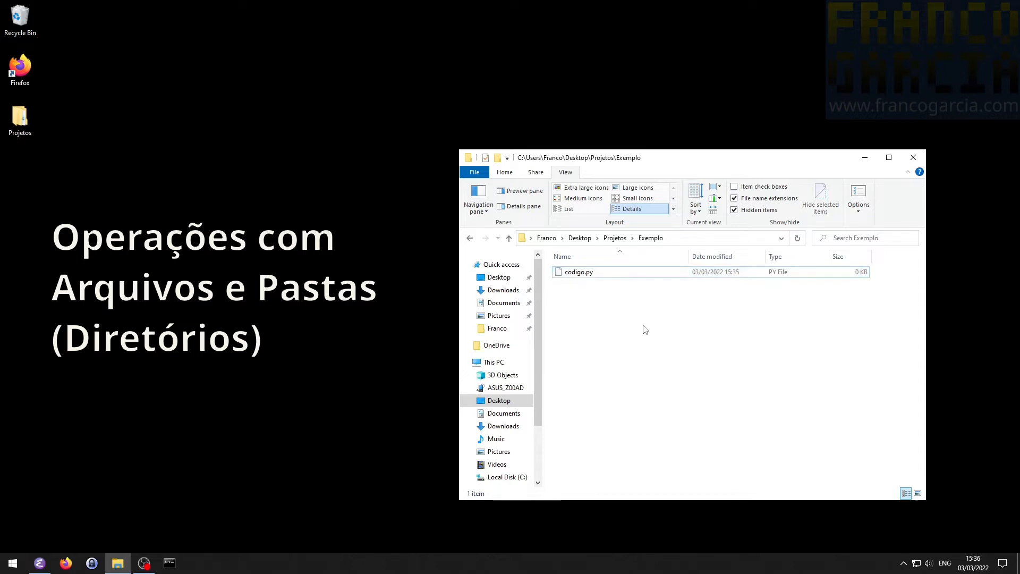
{"action": "double_click", "coordinate": [20, 17]}
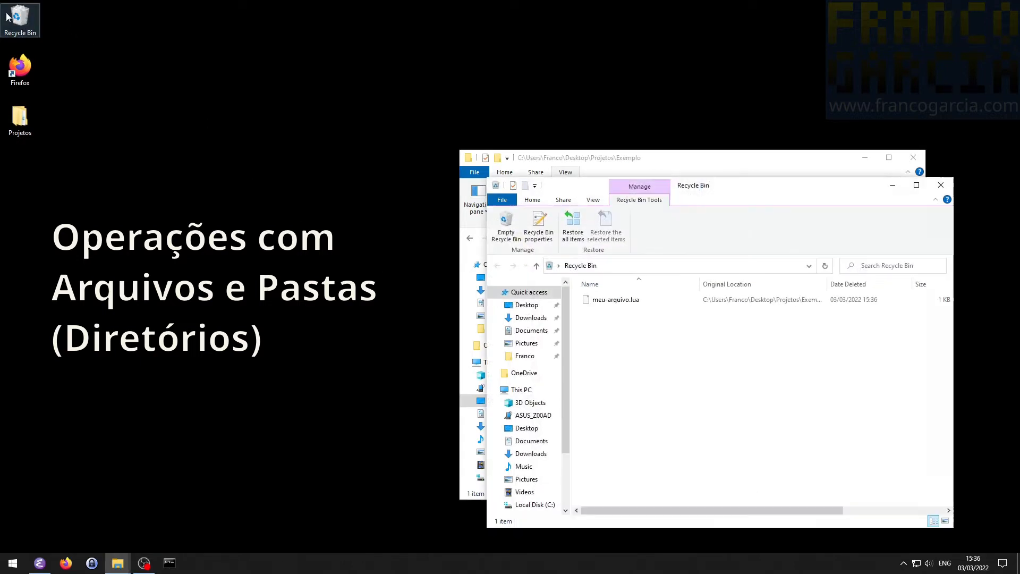
{"action": "left_click", "coordinate": [632, 301]}
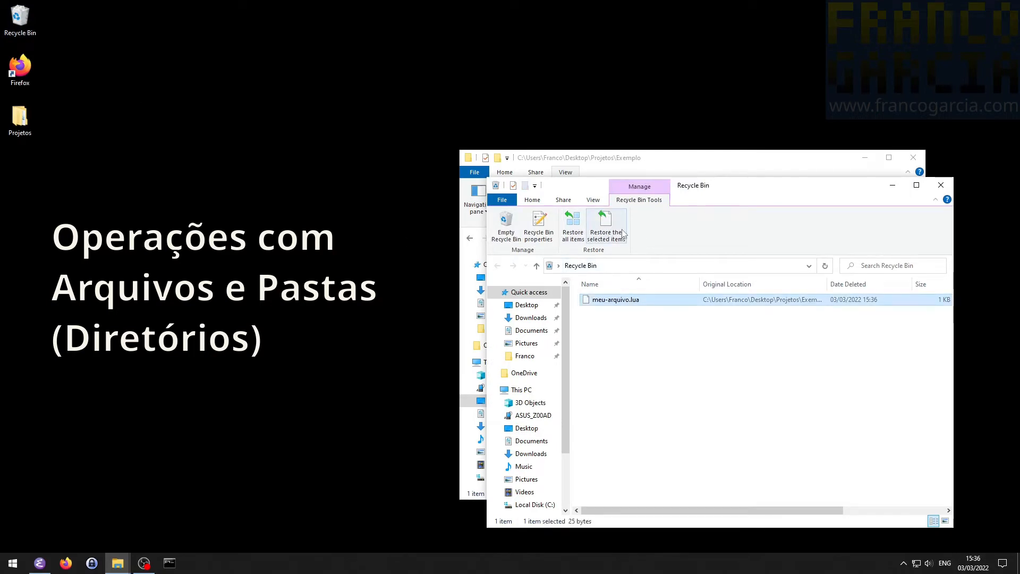
{"action": "left_click", "coordinate": [504, 228]}
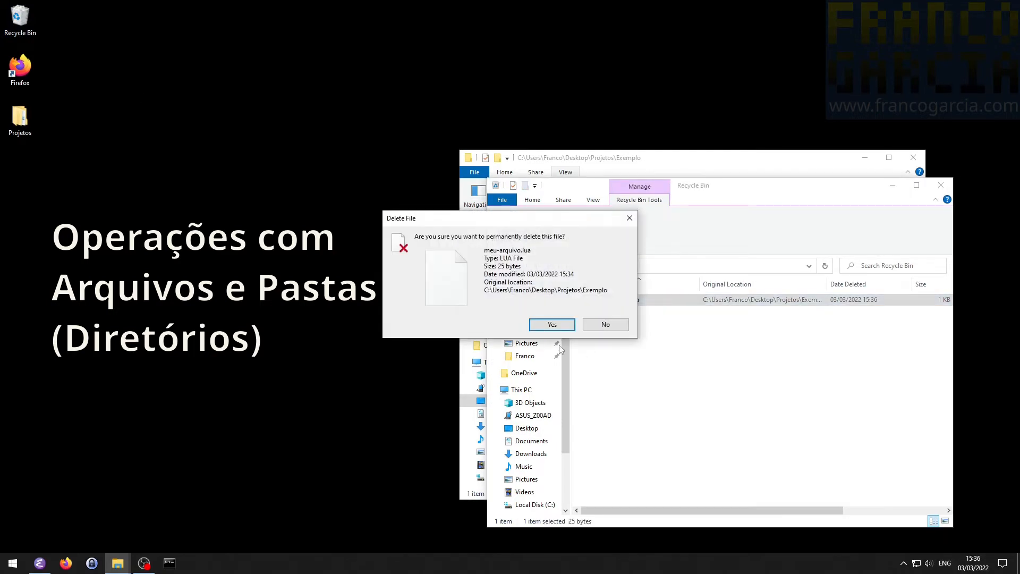
{"action": "left_click", "coordinate": [551, 324]}
{"action": "left_click", "coordinate": [941, 184]}
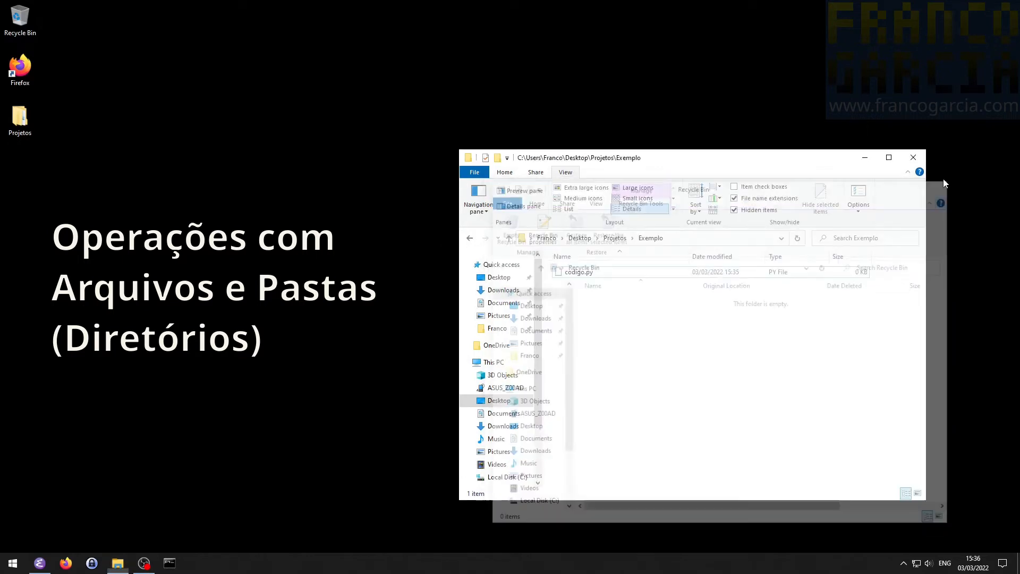
- Permanently delete codigo.py from the Exemplo folder without sending it to the Recycle Bin
{"action": "left_click", "coordinate": [637, 274]}
{"action": "key", "text": "shift+Delete"}
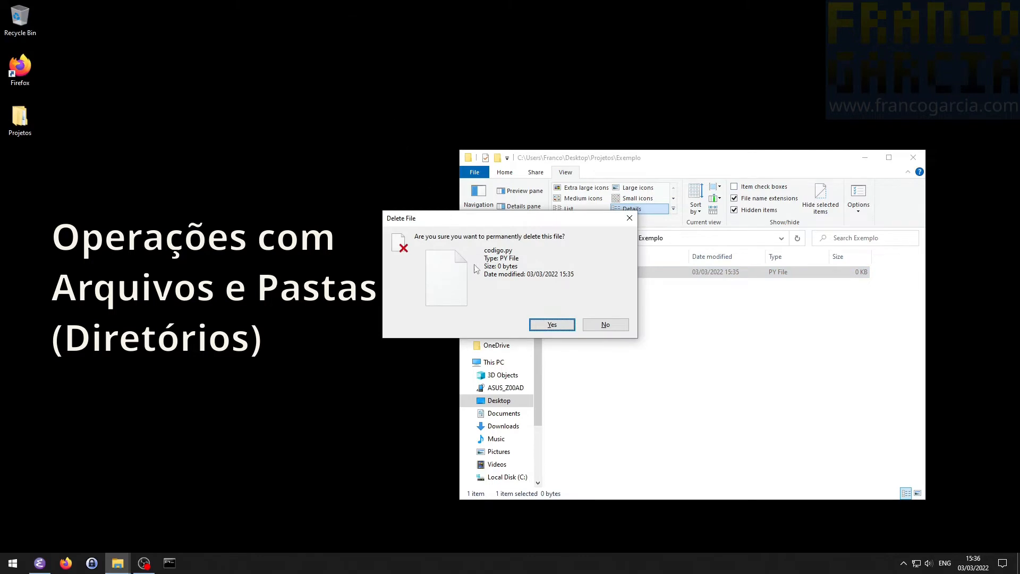
{"action": "left_click", "coordinate": [552, 324]}
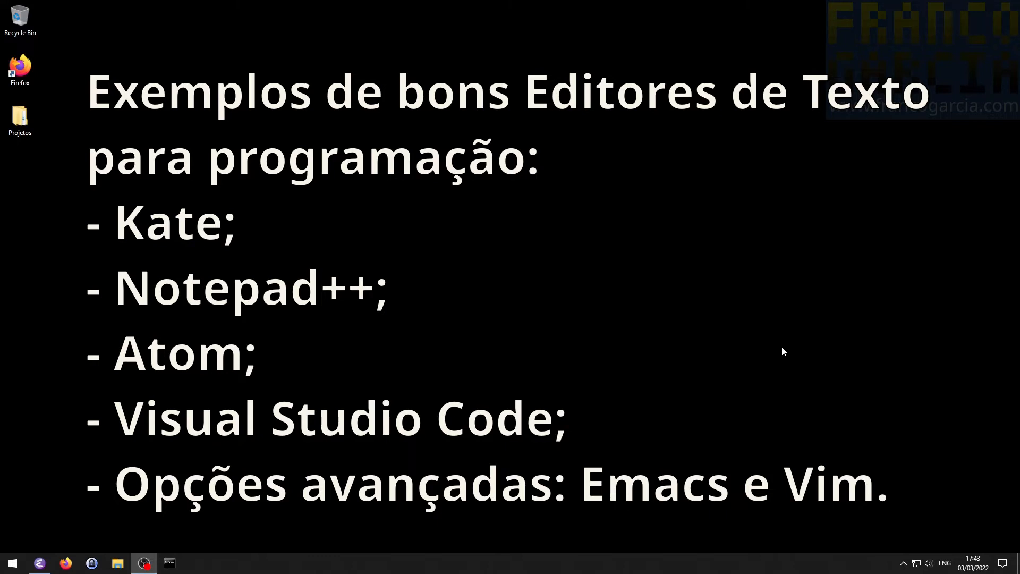
- Switch to Firefox and open the Kate website at kate-editor.org/pt-br
{"action": "left_click", "coordinate": [65, 562]}
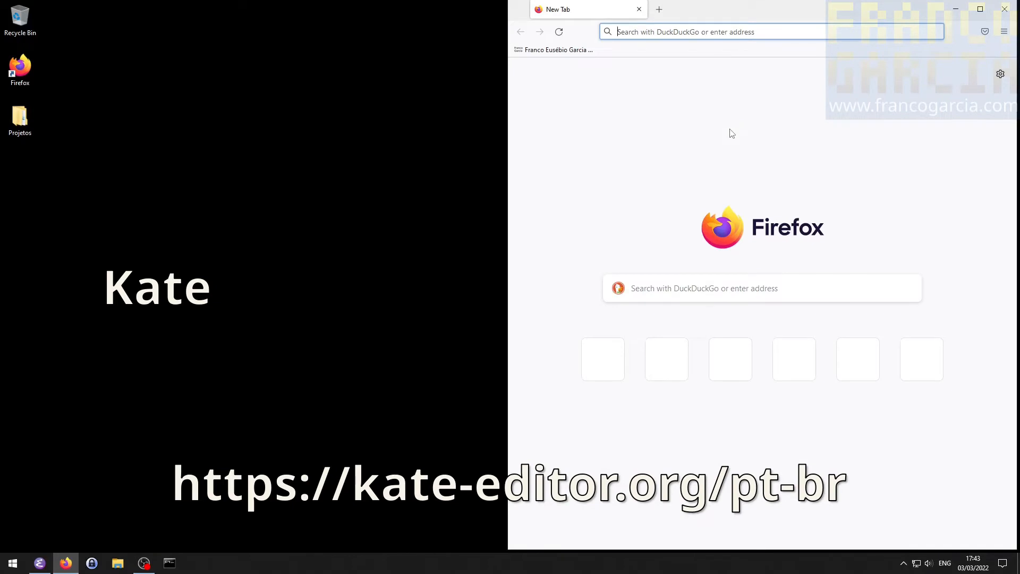
{"action": "type", "text": "kate-editor"}
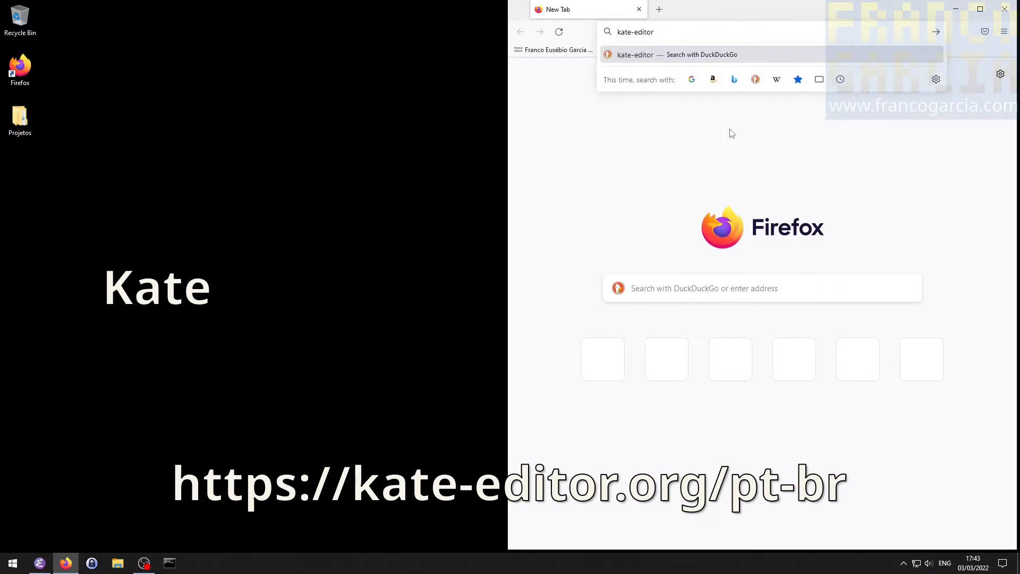
{"action": "type", "text": ".org"}
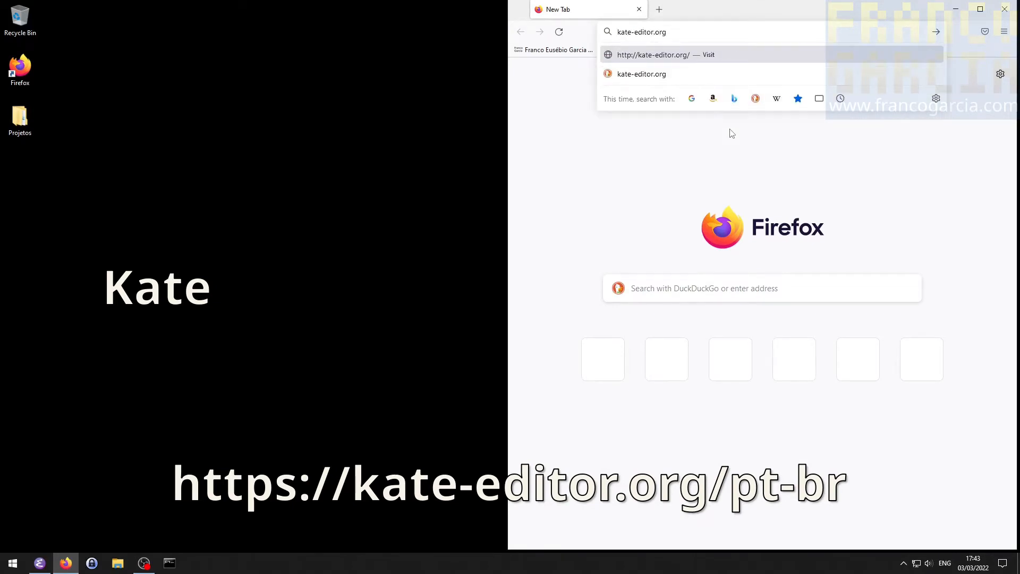
{"action": "type", "text": "/pt-br"}
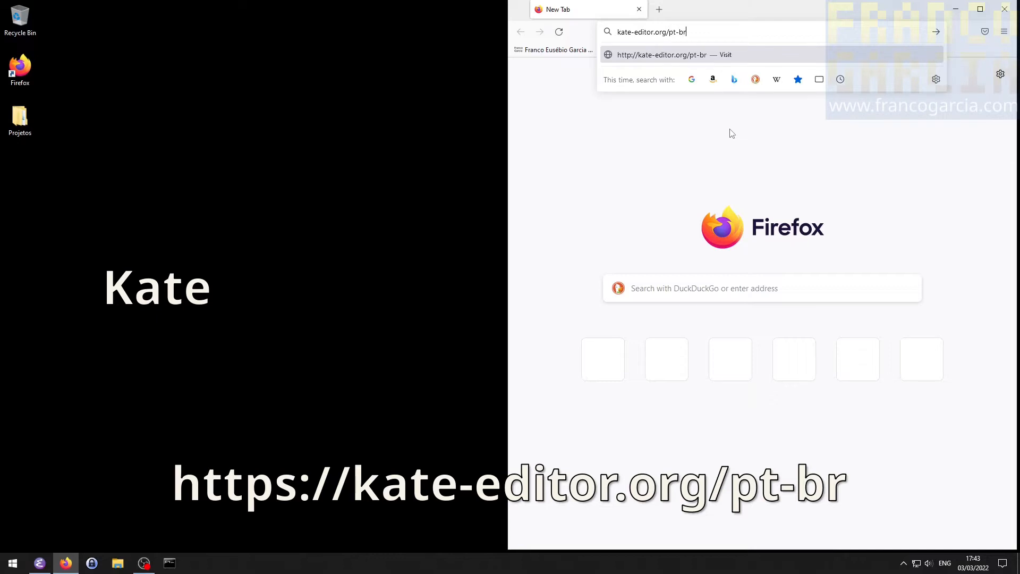
{"action": "key", "text": "Return"}
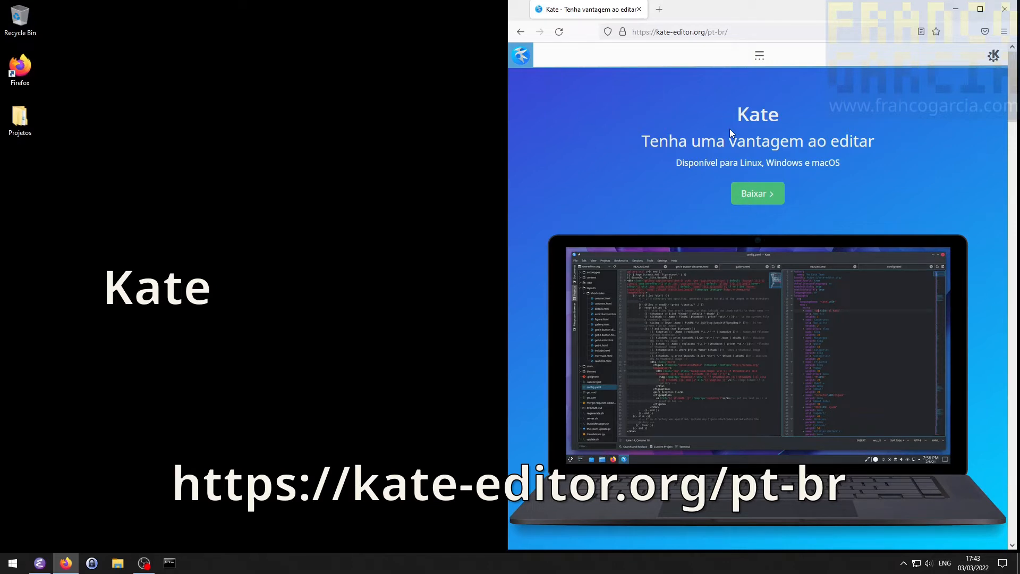
- Download the 64-bit Windows release installer kate-21.12.2-1583-windows-msvc2019_64-cl.exe from Kate's download page and save the file
{"action": "left_click", "coordinate": [771, 194]}
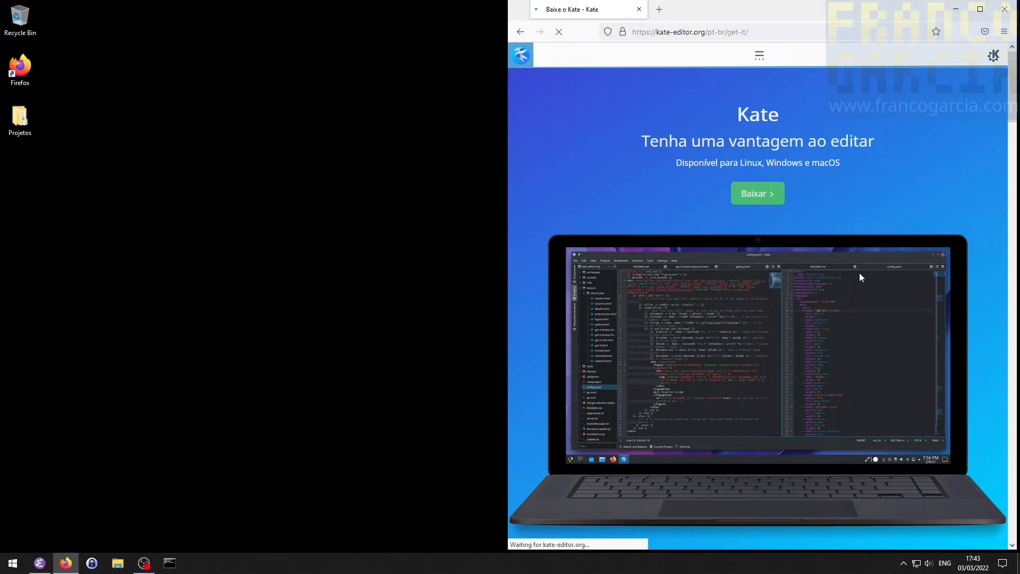
{"action": "scroll", "coordinate": [890, 281], "scroll_direction": "down", "scroll_amount": 5}
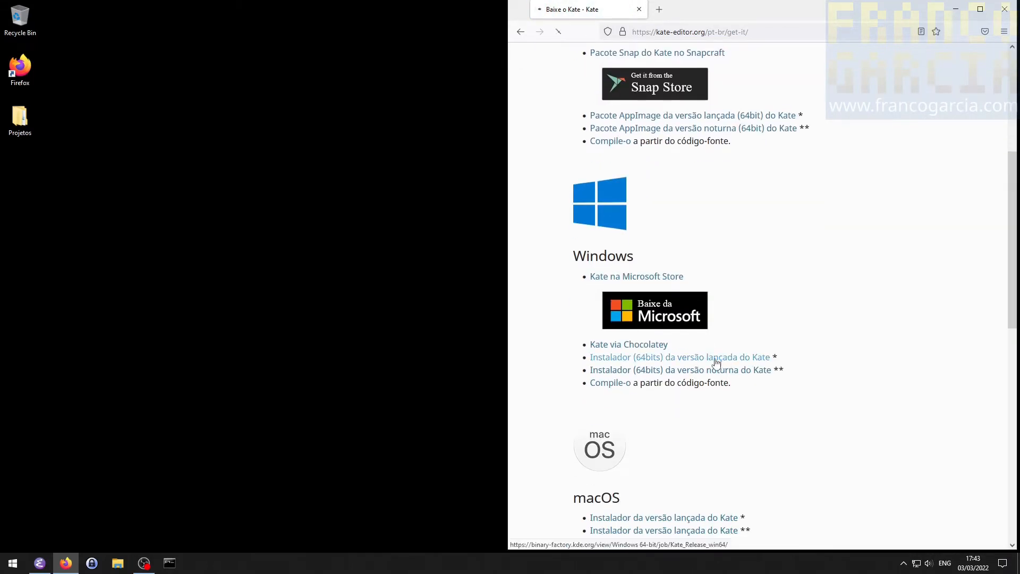
{"action": "left_click", "coordinate": [718, 357]}
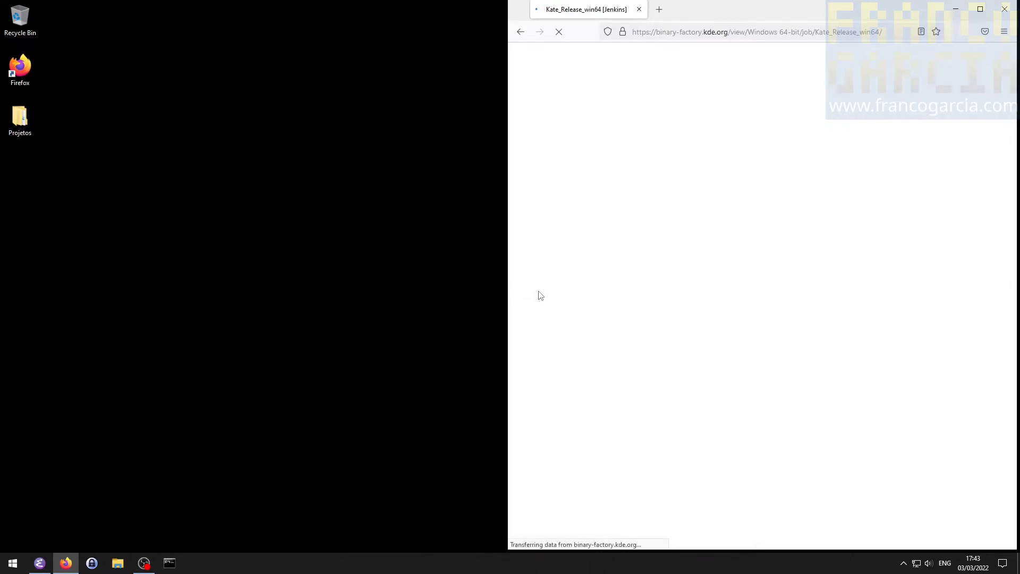
{"action": "scroll", "coordinate": [861, 241], "scroll_direction": "down", "scroll_amount": 6}
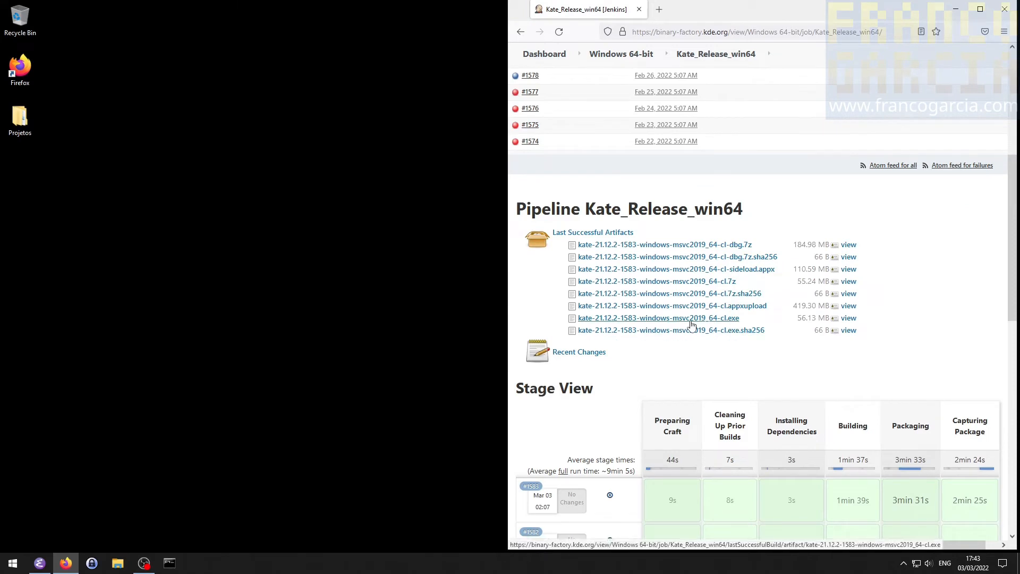
{"action": "left_click", "coordinate": [691, 321]}
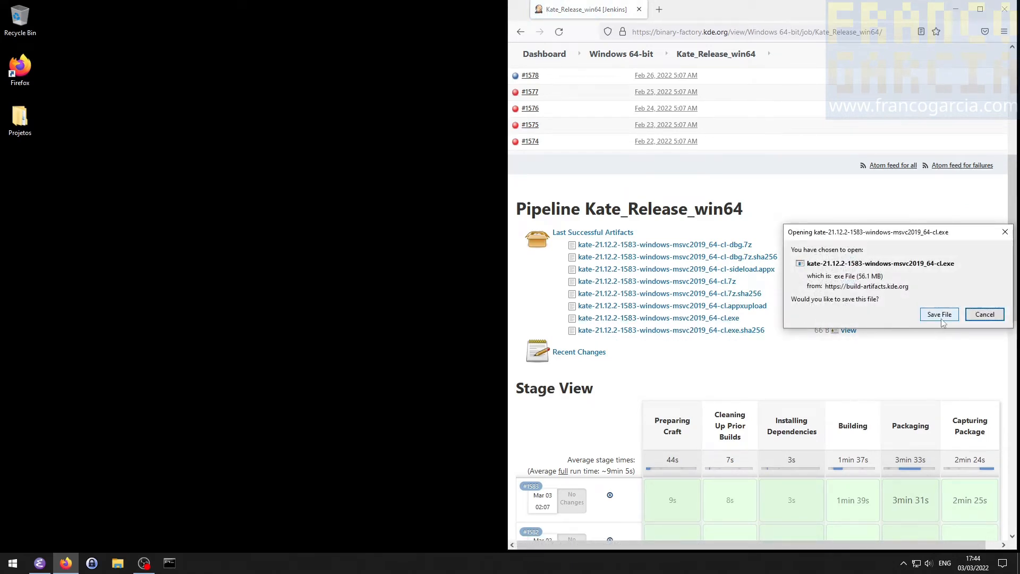
{"action": "left_click", "coordinate": [939, 314]}
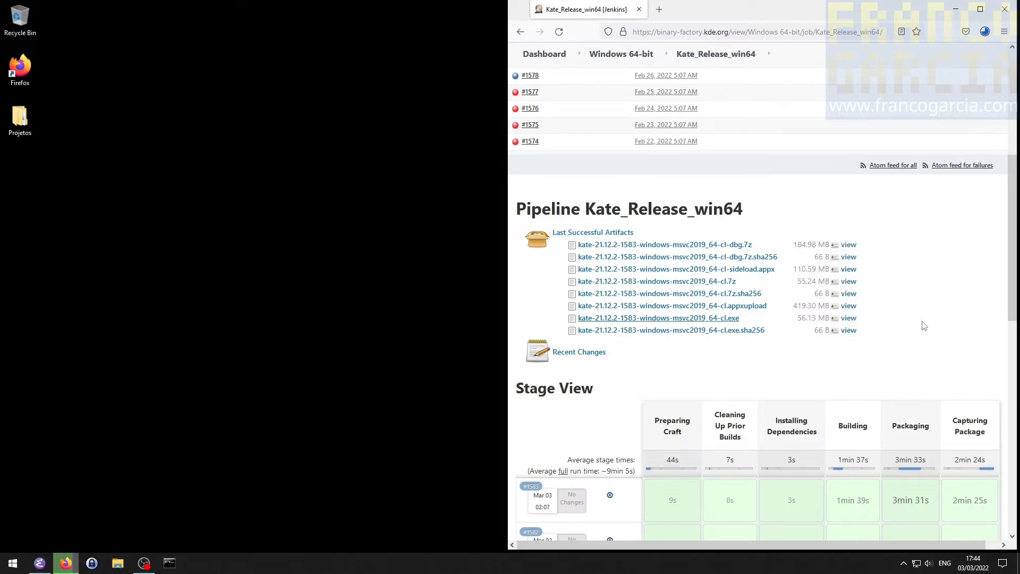
- Show the downloaded Kate installer in its folder, scan it with Microsoft Defender and close the scan window
{"action": "left_click", "coordinate": [984, 33]}
{"action": "left_click", "coordinate": [970, 68]}
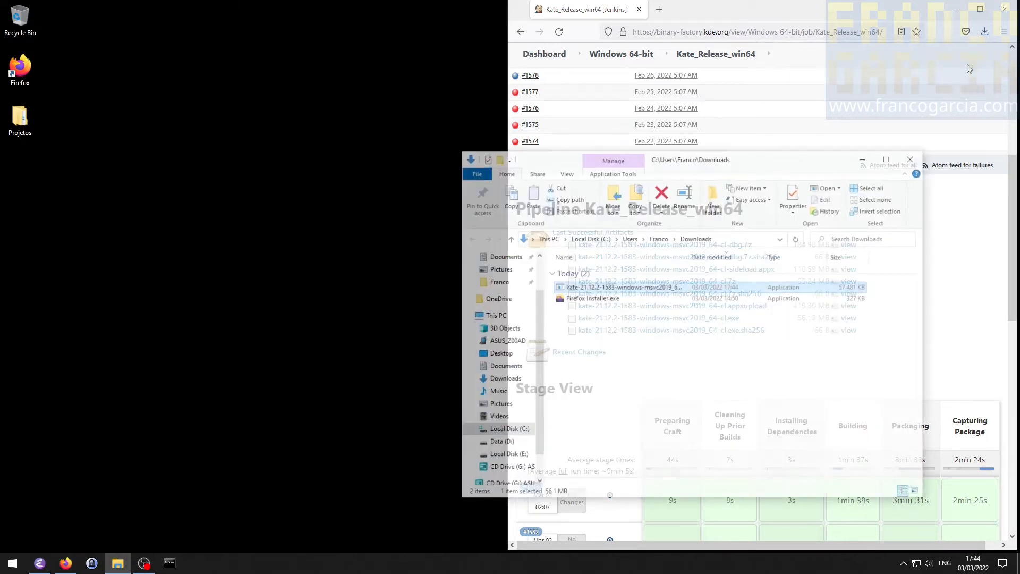
{"action": "right_click", "coordinate": [620, 287]}
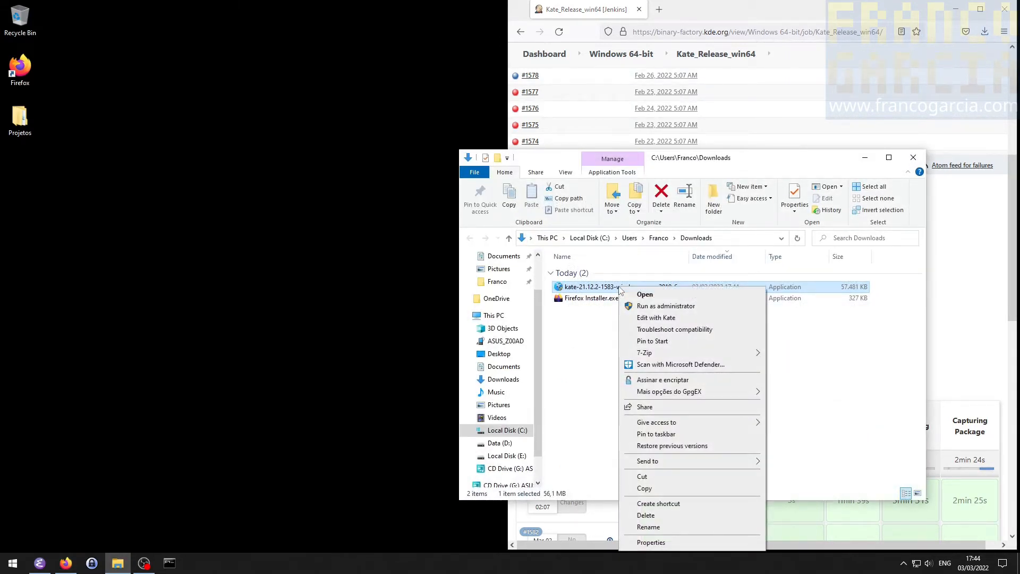
{"action": "left_click", "coordinate": [671, 365]}
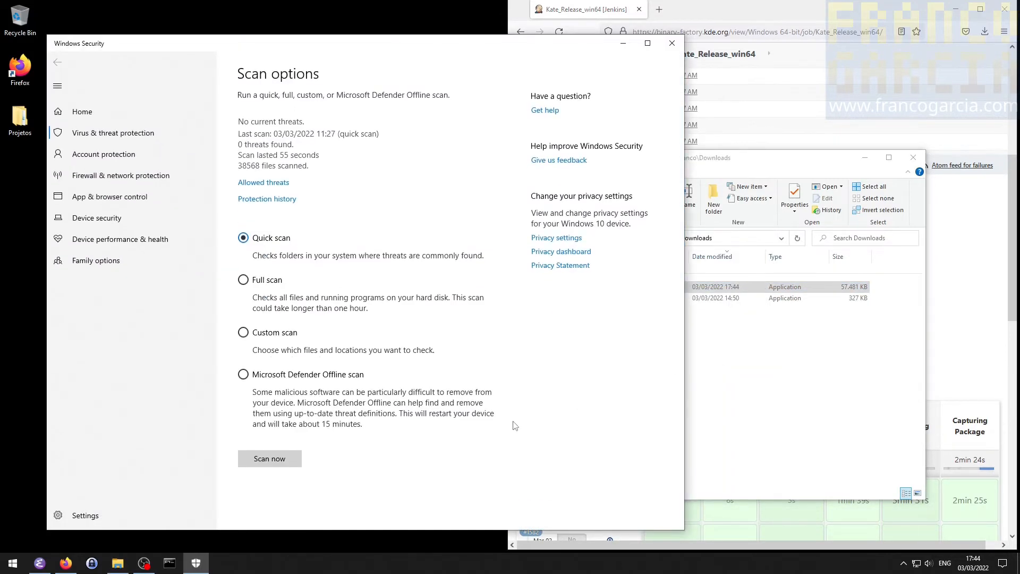
{"action": "left_click", "coordinate": [672, 43]}
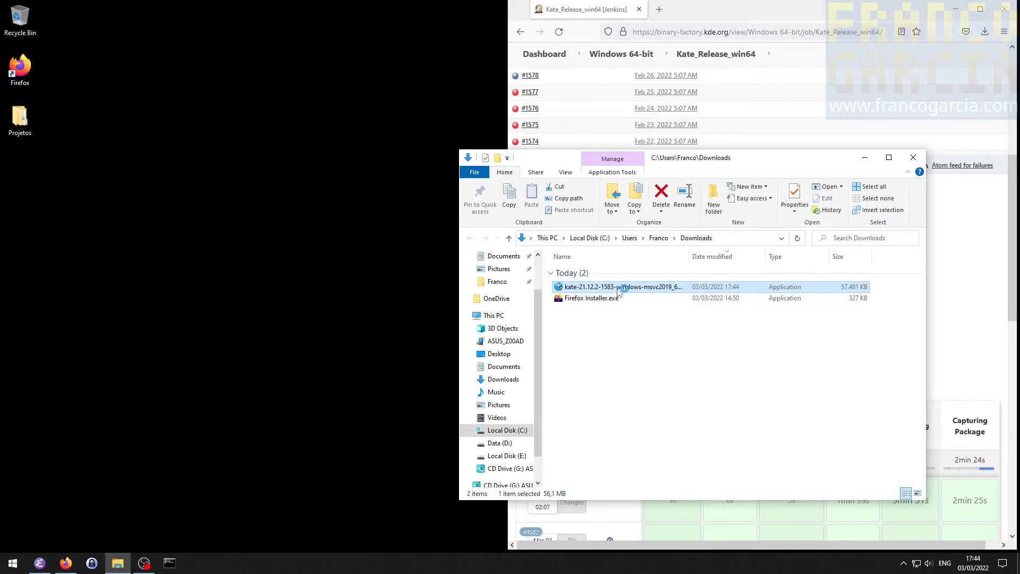
- Install Kate for anyone using this computer in C:\Program Files\Kate, with its shortcuts in the Kate Start Menu folder
{"action": "left_click", "coordinate": [641, 443]}
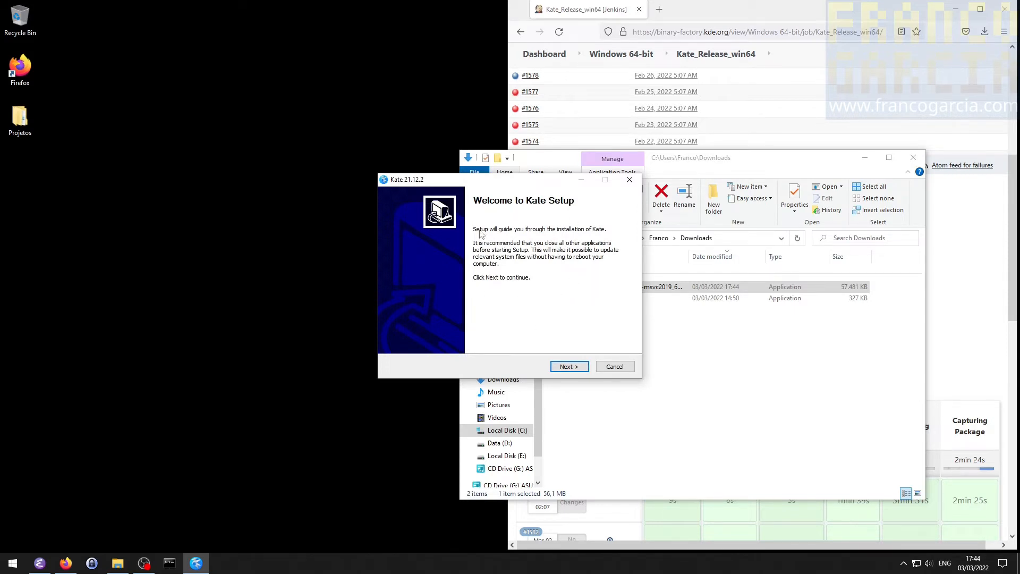
{"action": "left_click", "coordinate": [584, 371]}
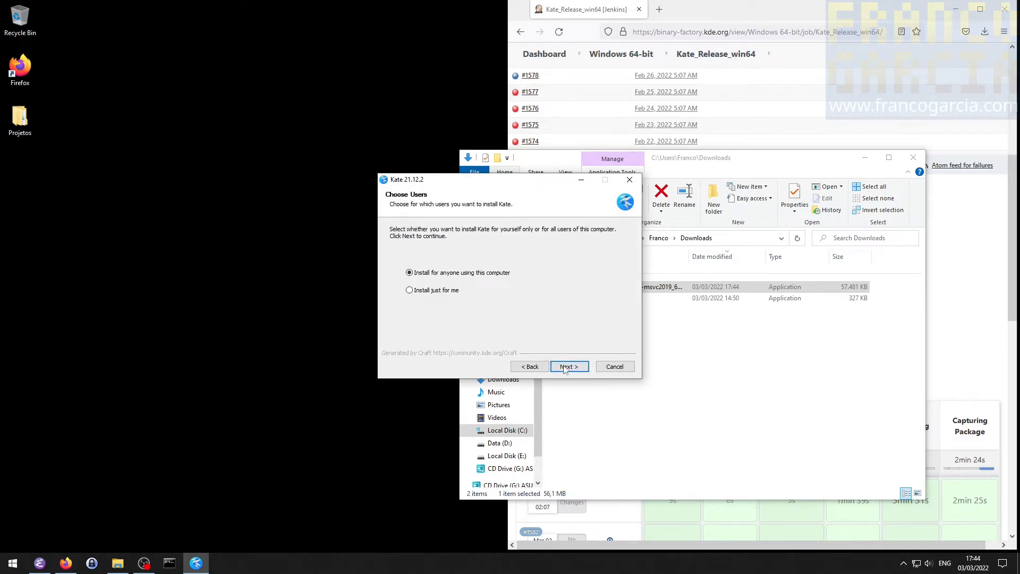
{"action": "left_click", "coordinate": [565, 368]}
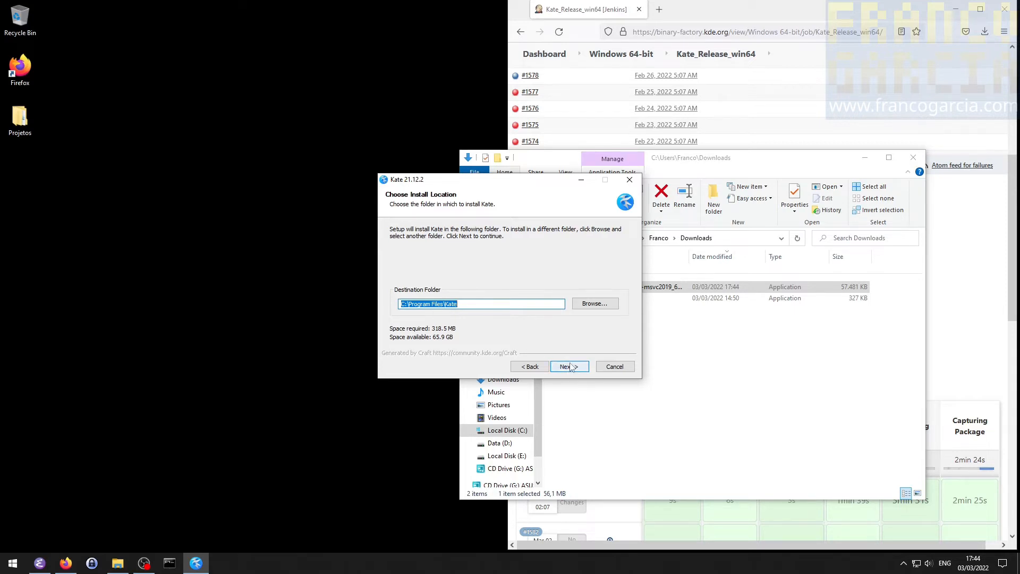
{"action": "left_click", "coordinate": [569, 367]}
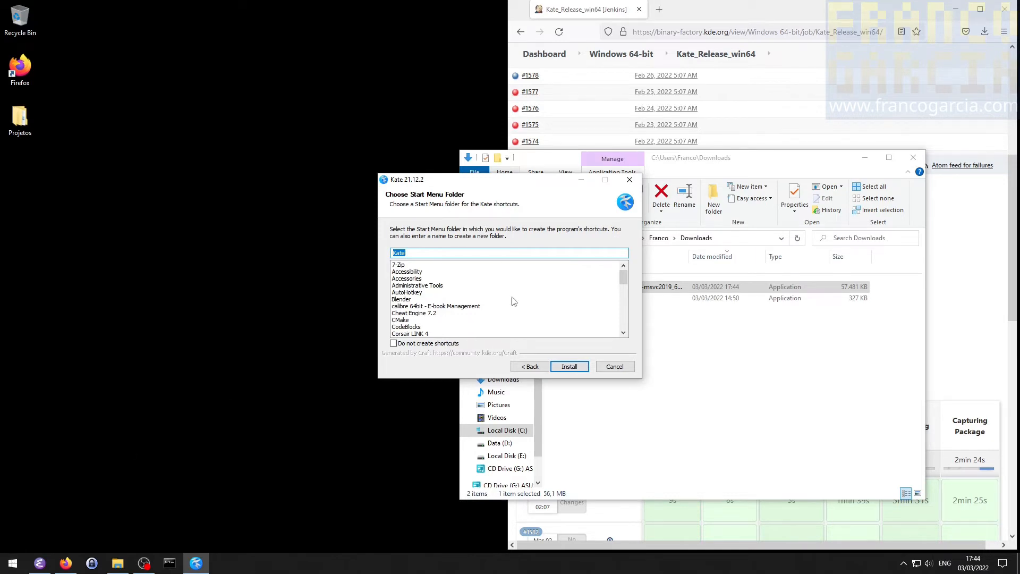
{"action": "left_click", "coordinate": [565, 368]}
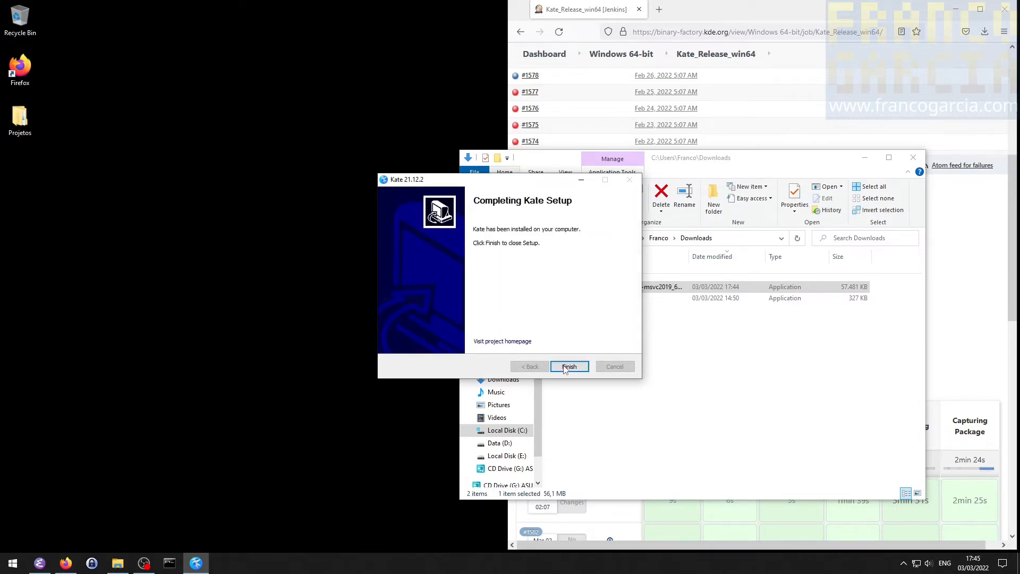
{"action": "left_click", "coordinate": [568, 367]}
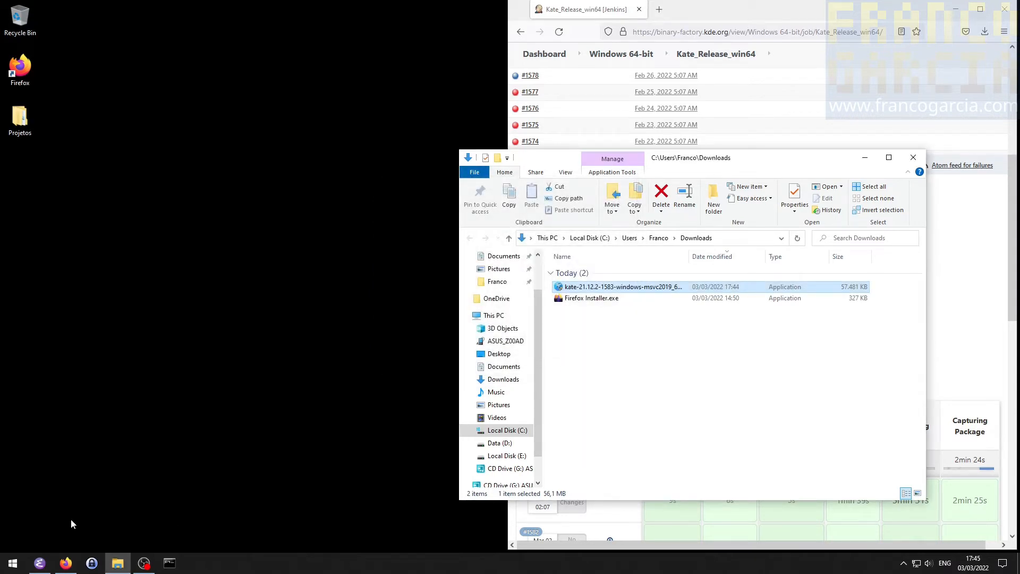
- Go to the C:\Program Files\Kate\bin folder in File Explorer and locate kate.exe
{"action": "left_click", "coordinate": [732, 238]}
{"action": "type", "text": "C:\\Program Files\\Kate"}
{"action": "key", "text": "Return"}
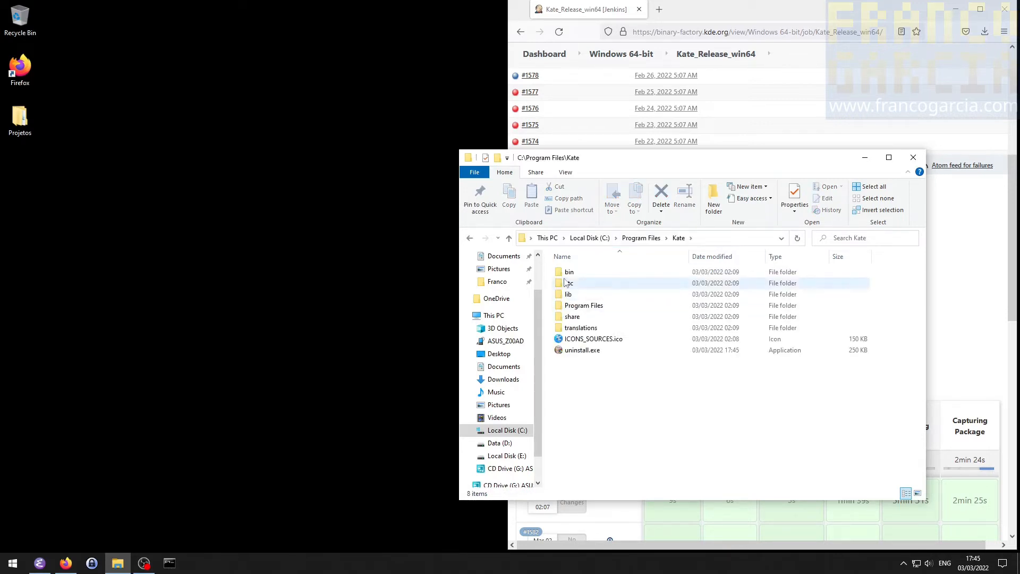
{"action": "double_click", "coordinate": [585, 273]}
{"action": "scroll", "coordinate": [641, 411], "scroll_direction": "down", "scroll_amount": 10}
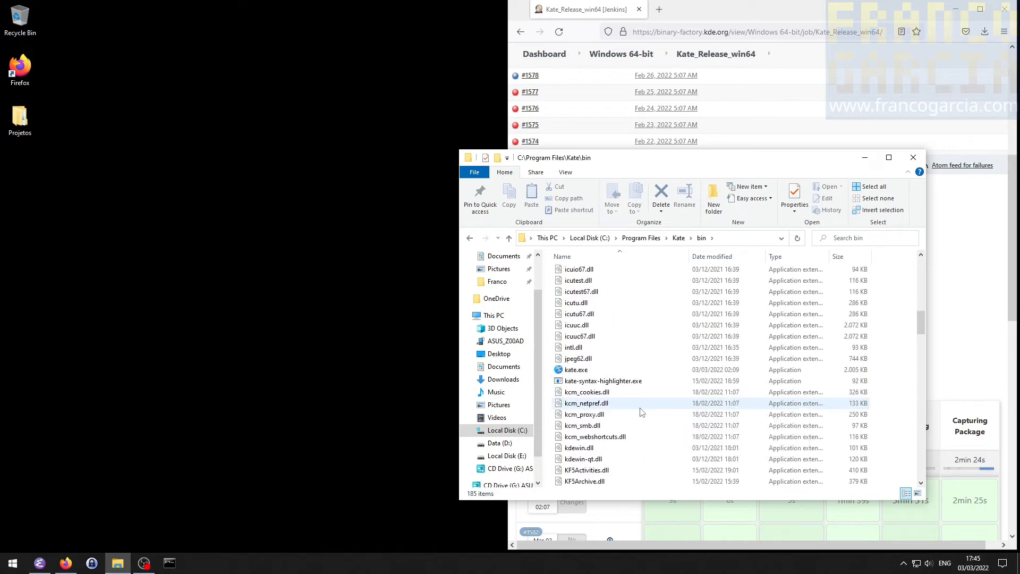
{"action": "left_click", "coordinate": [579, 371]}
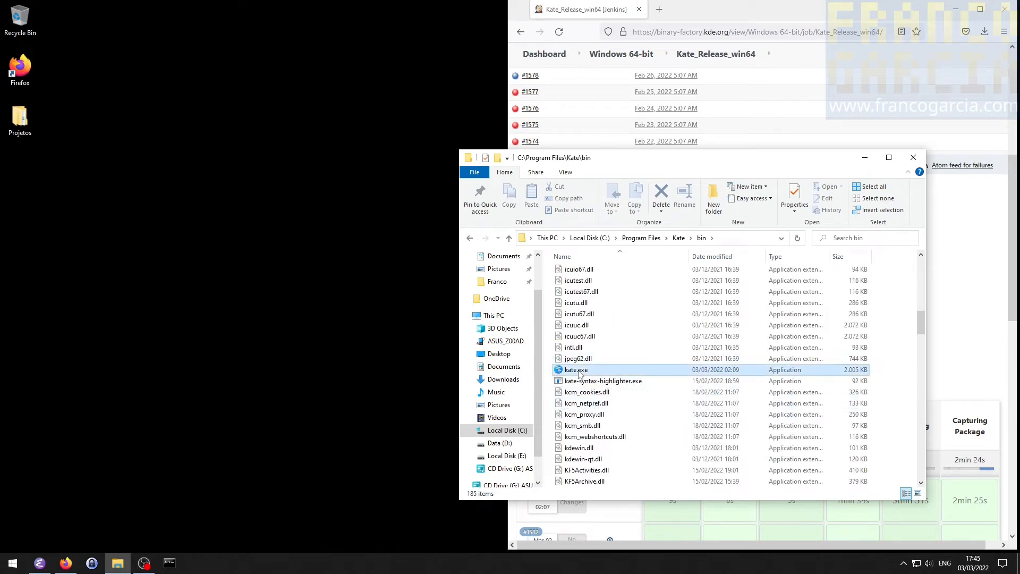
- Launch the Kate app through a Windows search for "kate" and pin it to the taskbar
{"action": "left_click", "coordinate": [13, 565]}
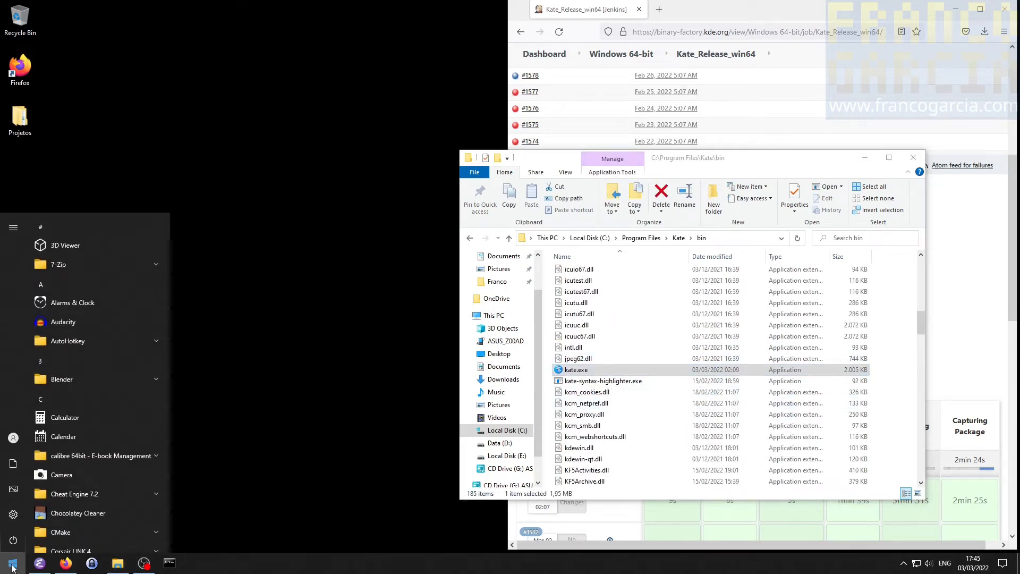
{"action": "type", "text": "kate"}
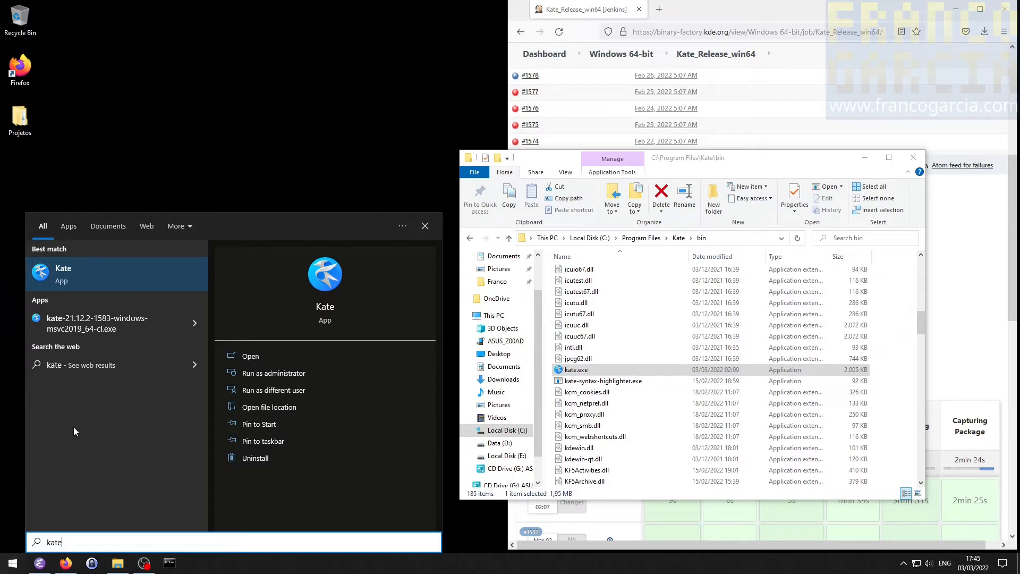
{"action": "left_click", "coordinate": [84, 282]}
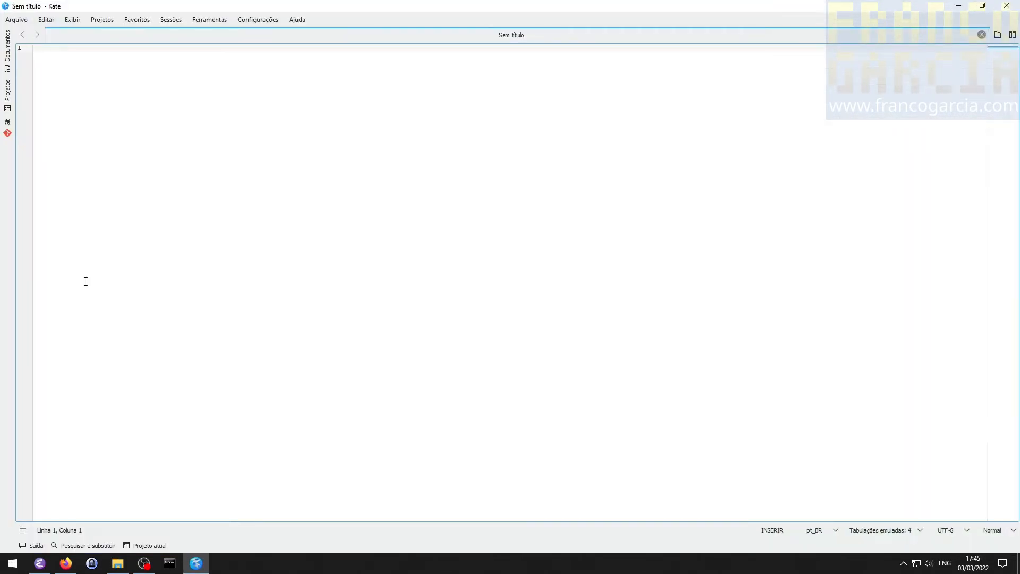
{"action": "left_click", "coordinate": [204, 568]}
{"action": "right_click", "coordinate": [204, 567]}
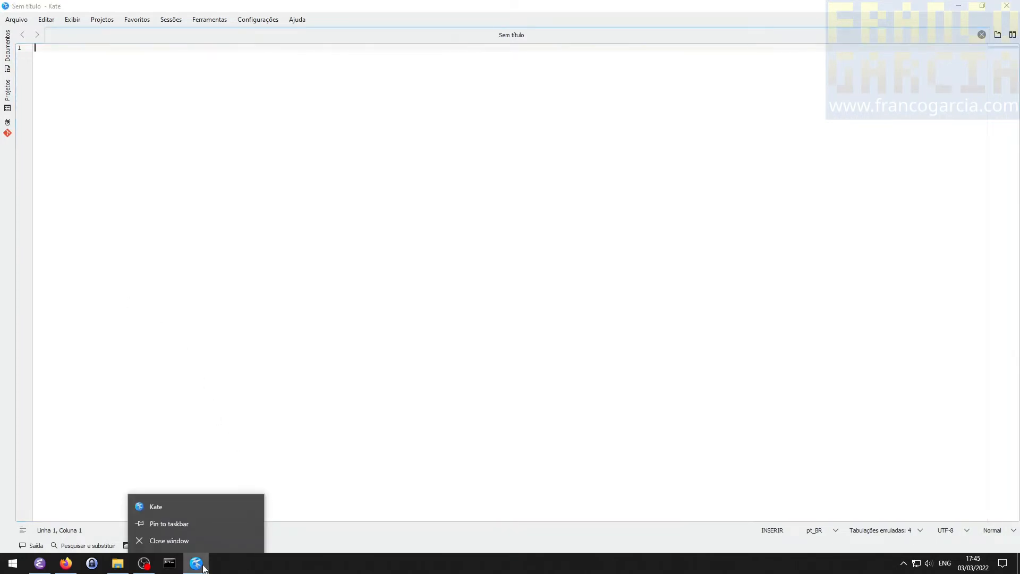
{"action": "left_click", "coordinate": [192, 528]}
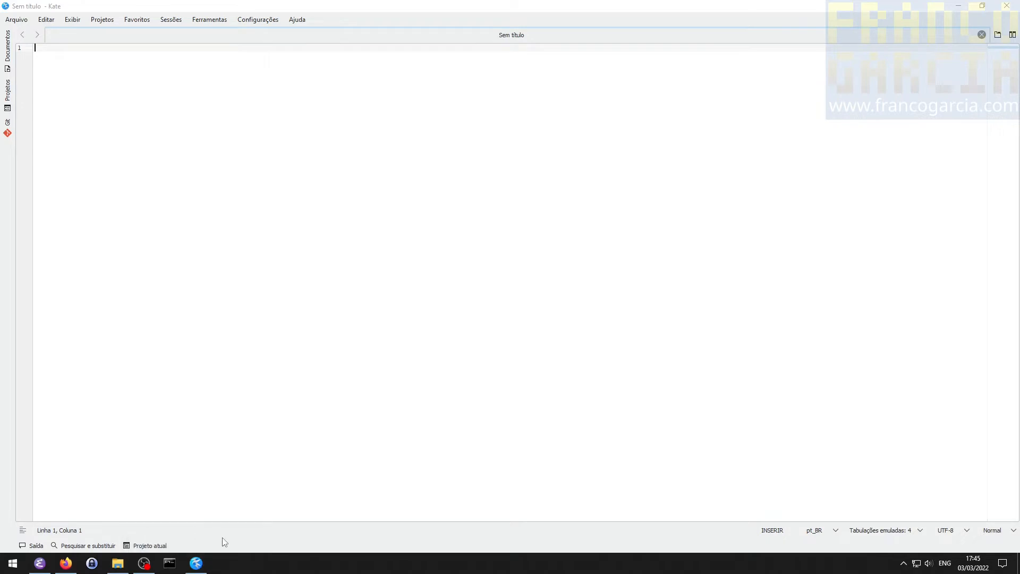
- Close Kate and relaunch it from its pinned taskbar shortcut in a maximized window
{"action": "left_click", "coordinate": [983, 5]}
{"action": "left_click", "coordinate": [666, 142]}
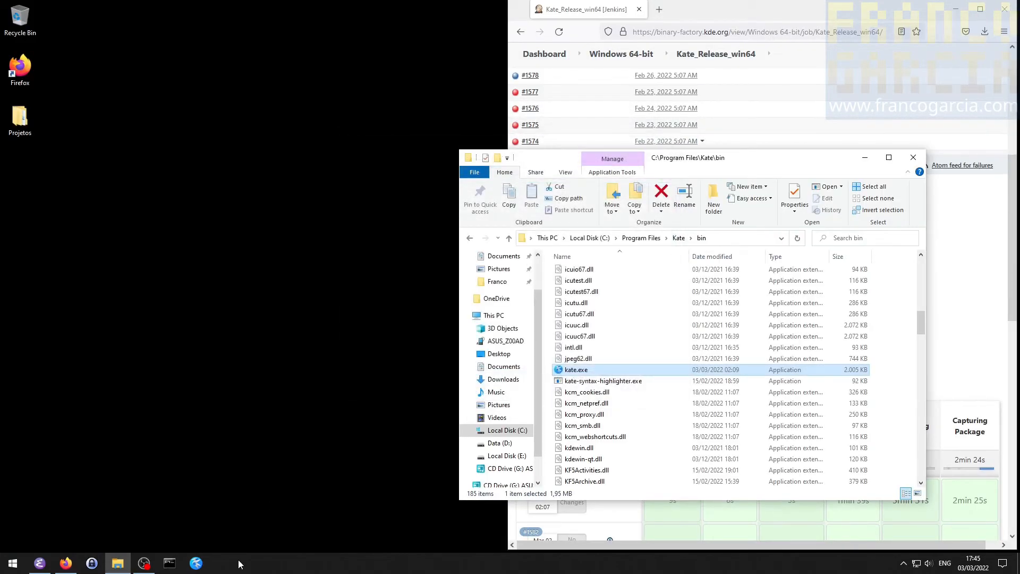
{"action": "left_click", "coordinate": [196, 563]}
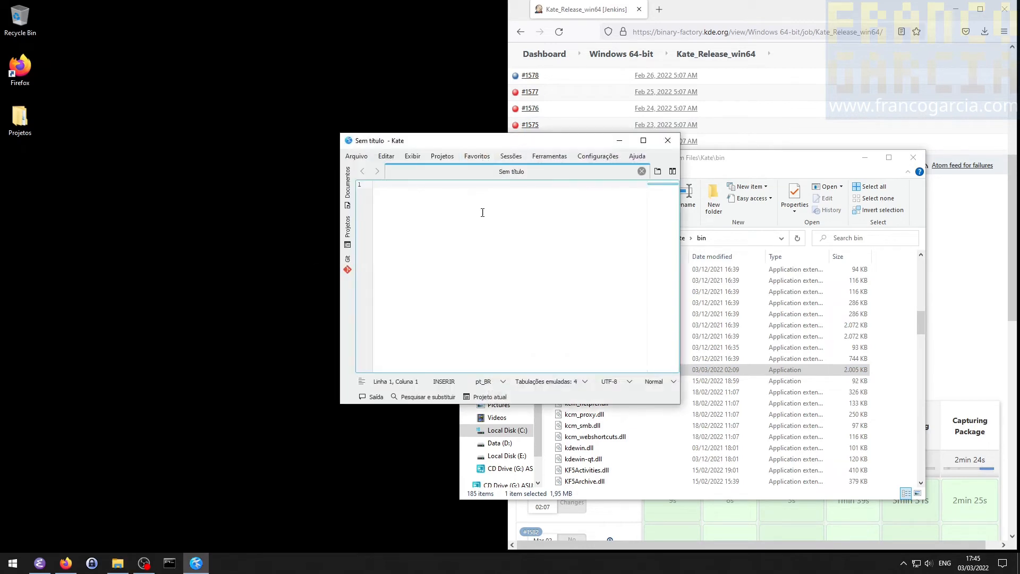
{"action": "double_click", "coordinate": [561, 144]}
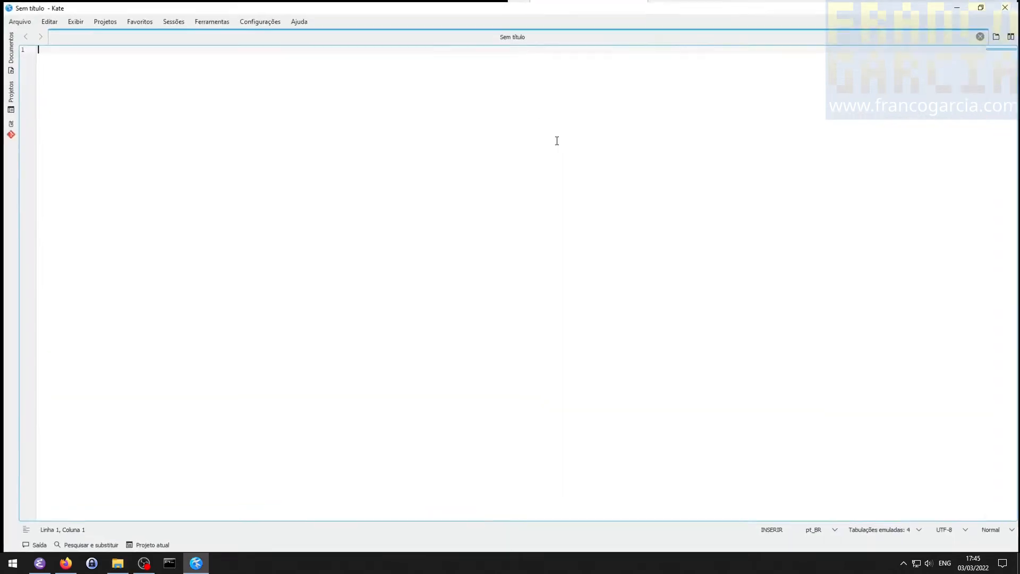
- Set Kate's primary interface language to US English (en_US) and restart the editor to apply it
{"action": "left_click", "coordinate": [249, 23]}
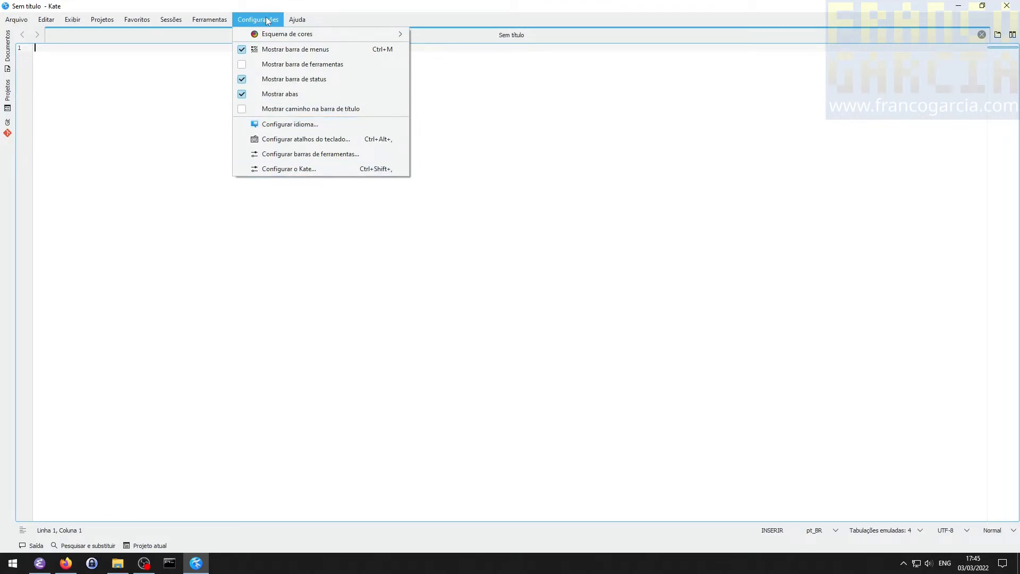
{"action": "left_click", "coordinate": [301, 126]}
{"action": "left_click", "coordinate": [563, 274]}
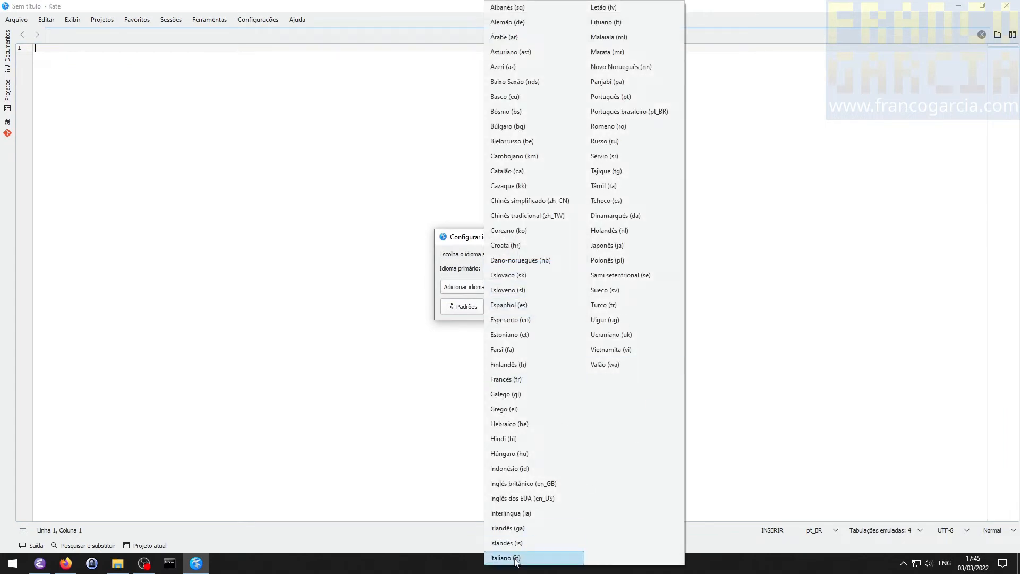
{"action": "left_click", "coordinate": [539, 502]}
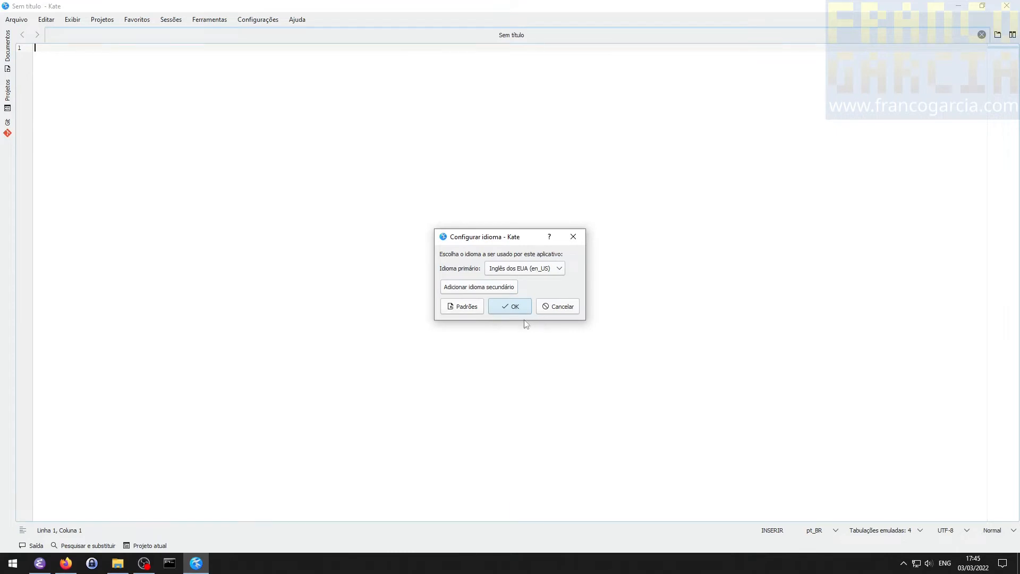
{"action": "left_click", "coordinate": [513, 308]}
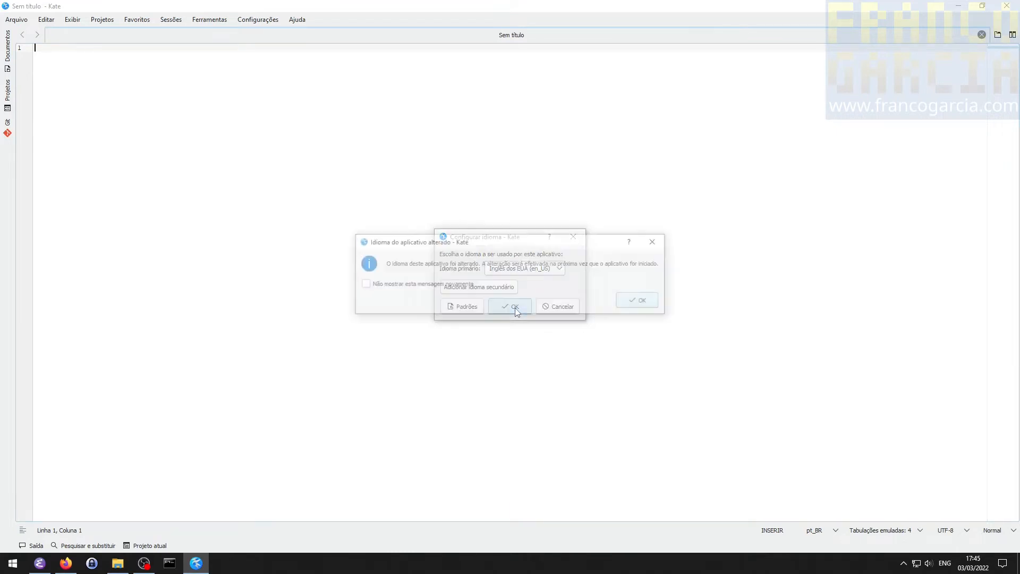
{"action": "left_click", "coordinate": [639, 301]}
{"action": "left_click", "coordinate": [1006, 6]}
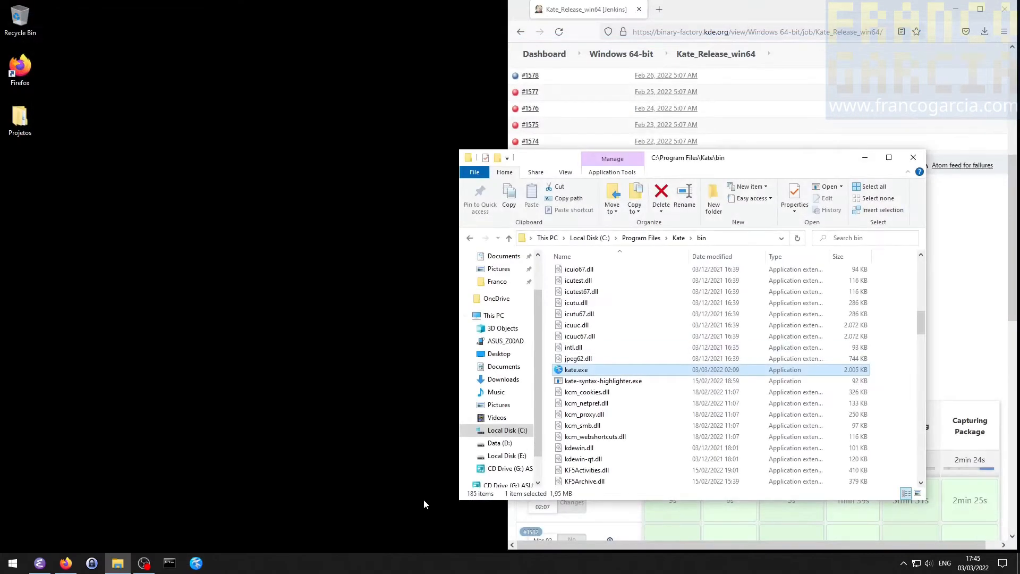
{"action": "left_click", "coordinate": [200, 561]}
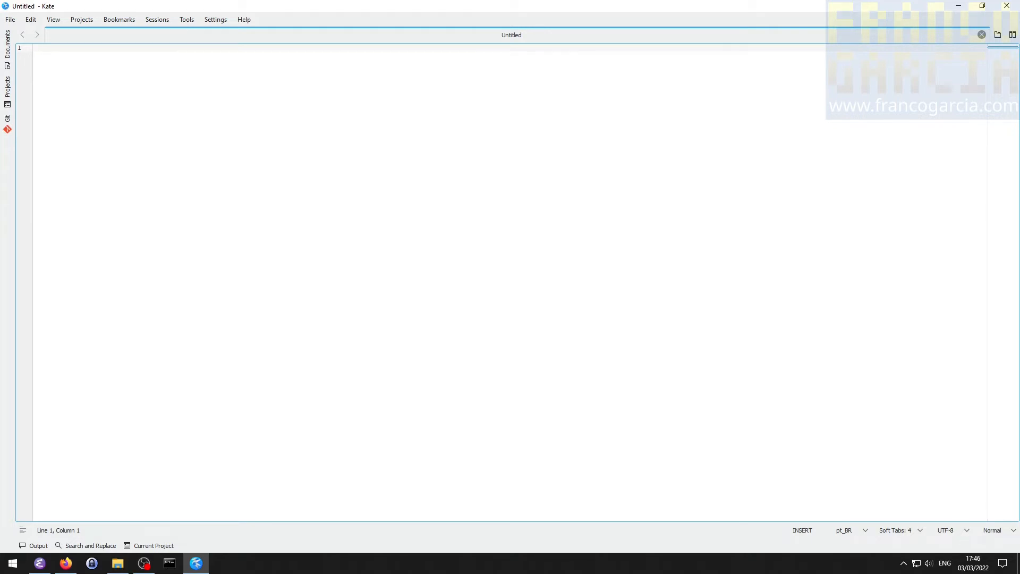
- Create a second blank document and close its tab
{"action": "left_click", "coordinate": [9, 21]}
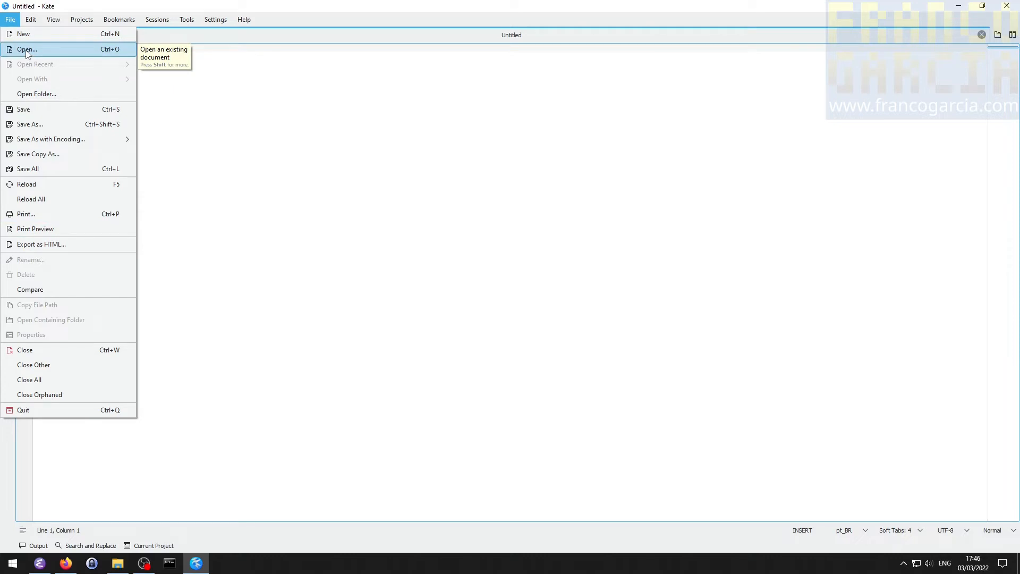
{"action": "left_click", "coordinate": [371, 73]}
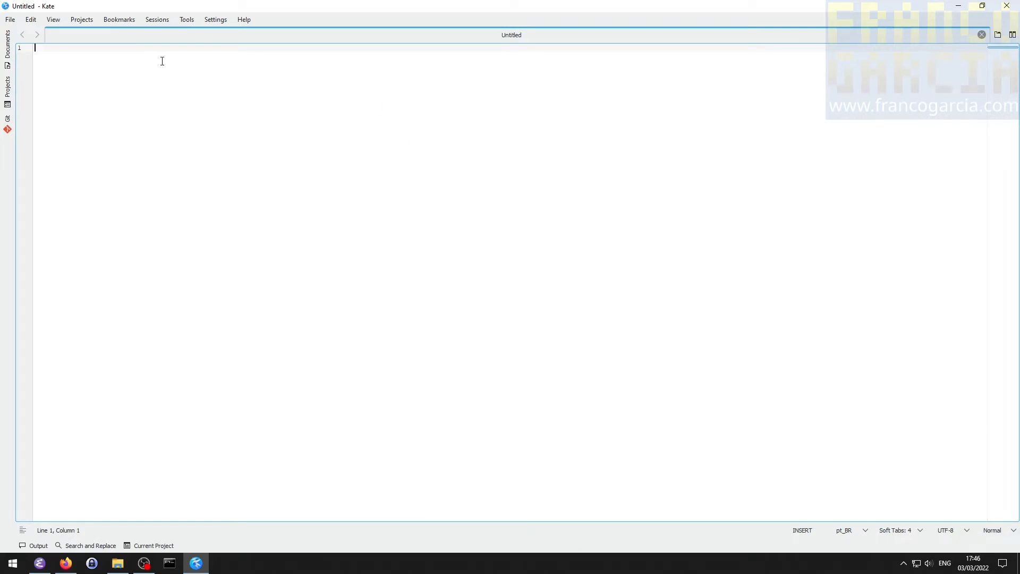
{"action": "left_click", "coordinate": [10, 19]}
{"action": "left_click", "coordinate": [24, 37]}
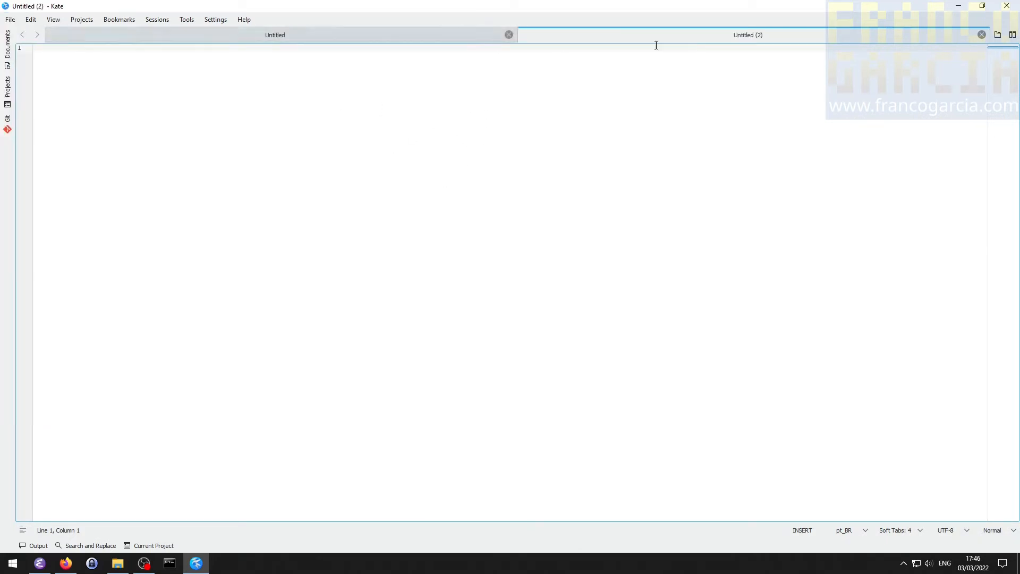
{"action": "left_click", "coordinate": [981, 34]}
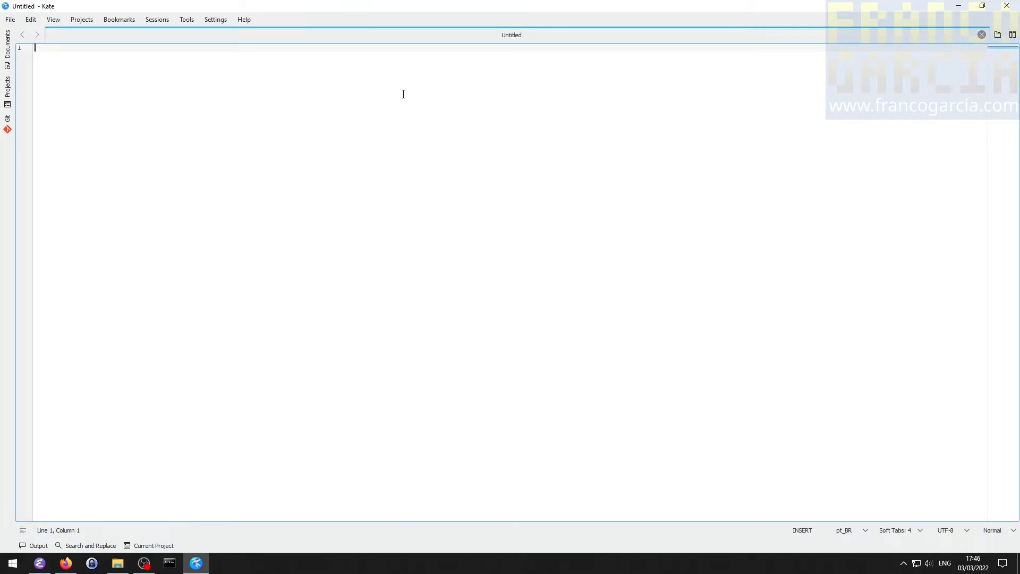
- Write "Olá, meu nome é" followed by the author's first name and an exclamation mark, and start saving the document
{"action": "type", "text": "01"}
{"action": "type", "text": "á, meu nome é Franco!"}
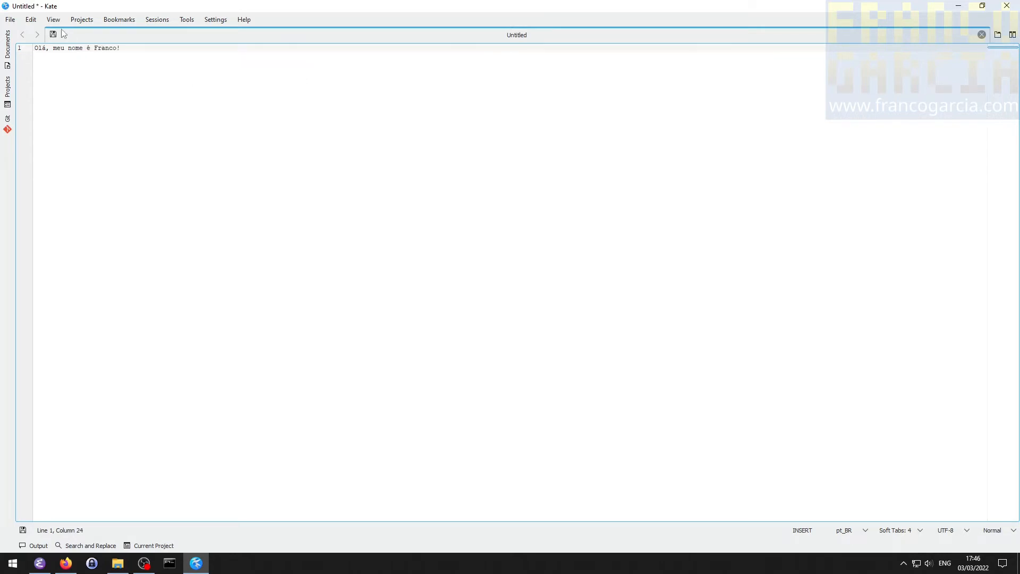
{"action": "left_click", "coordinate": [10, 21]}
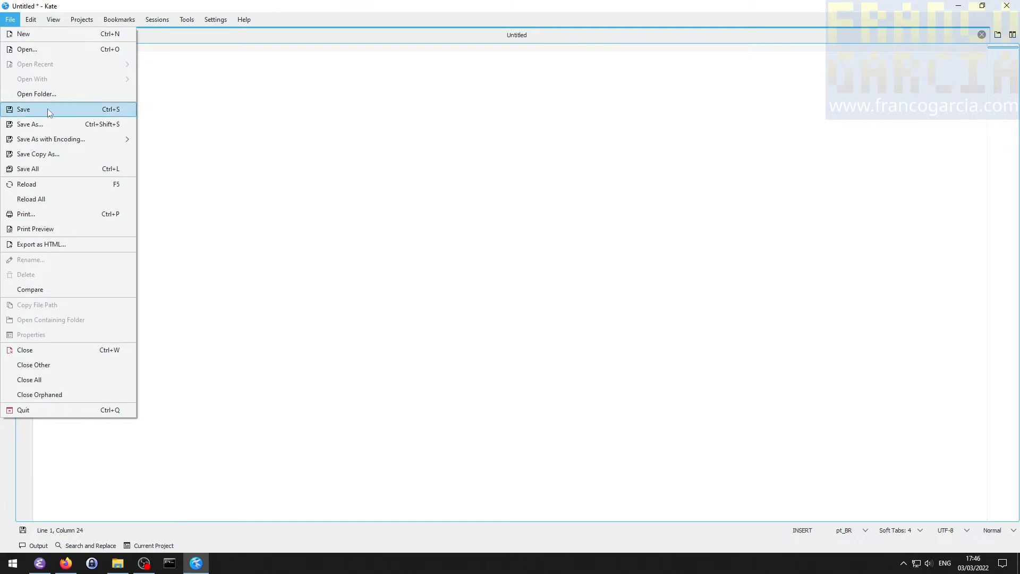
{"action": "left_click", "coordinate": [214, 96]}
{"action": "left_click", "coordinate": [11, 20]}
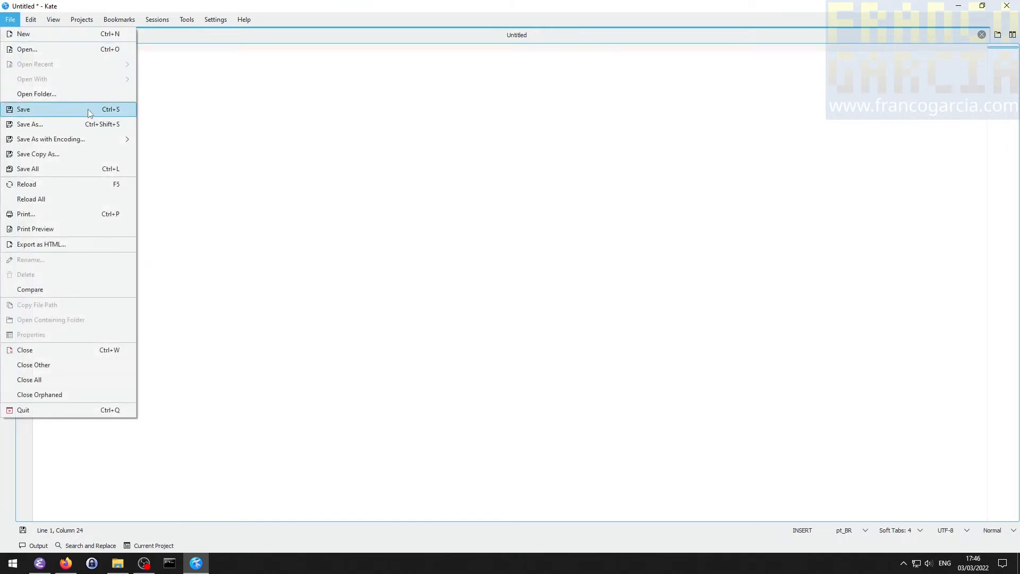
{"action": "left_click", "coordinate": [88, 109]}
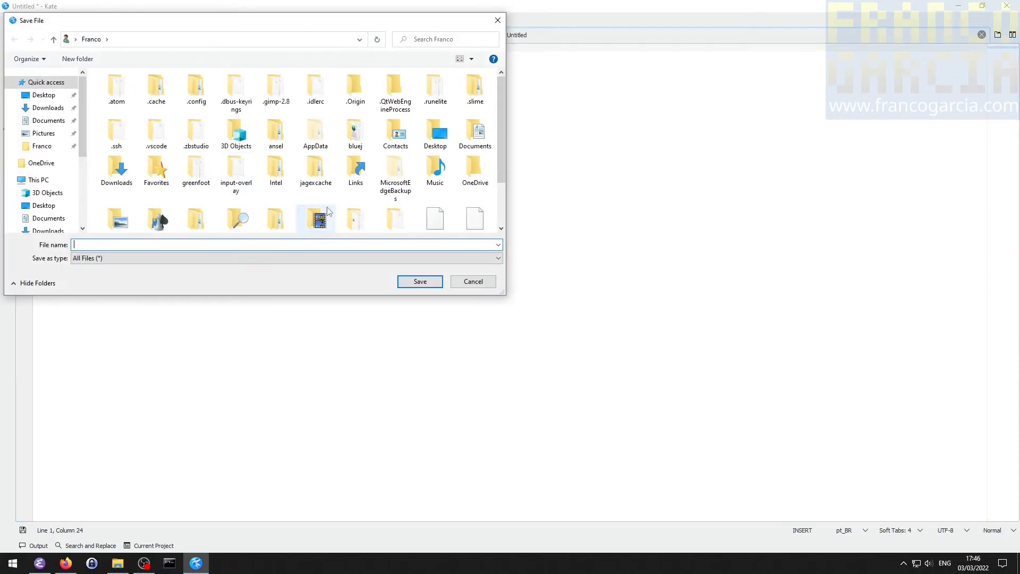
- Create a folder named Kate inside the desktop's Projetos folder and open it as the save location
{"action": "left_click", "coordinate": [40, 97]}
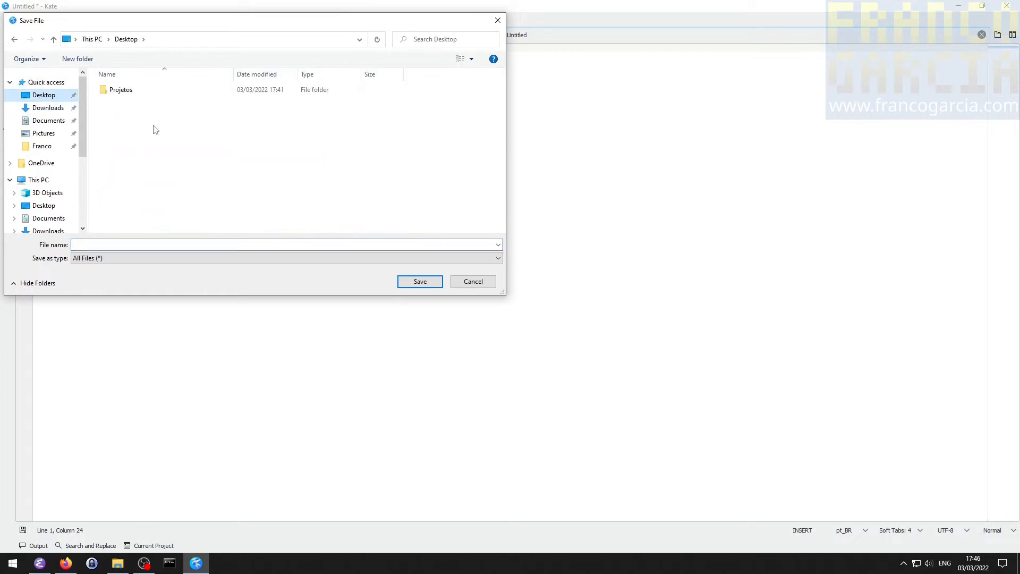
{"action": "double_click", "coordinate": [127, 95]}
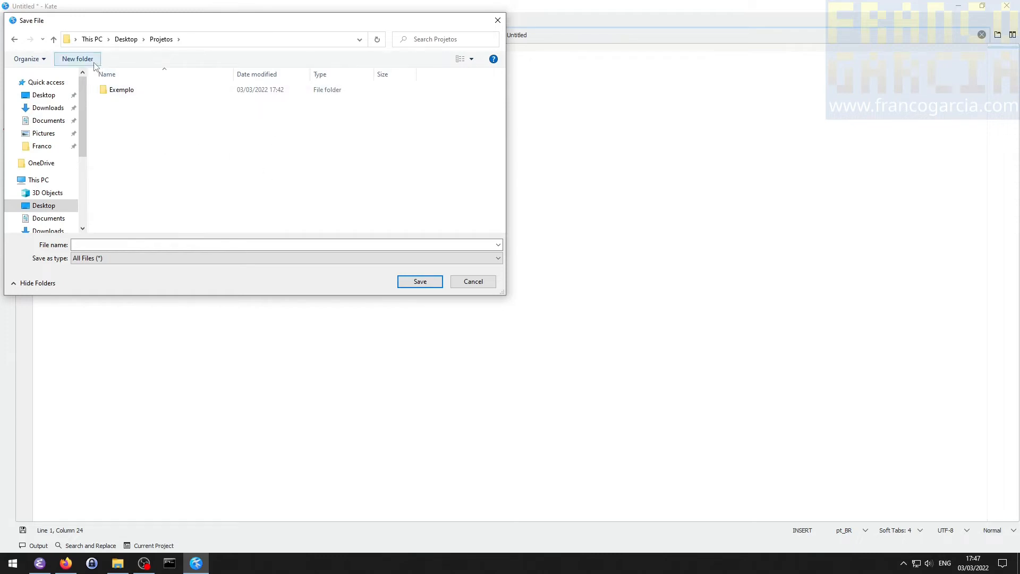
{"action": "right_click", "coordinate": [153, 144]}
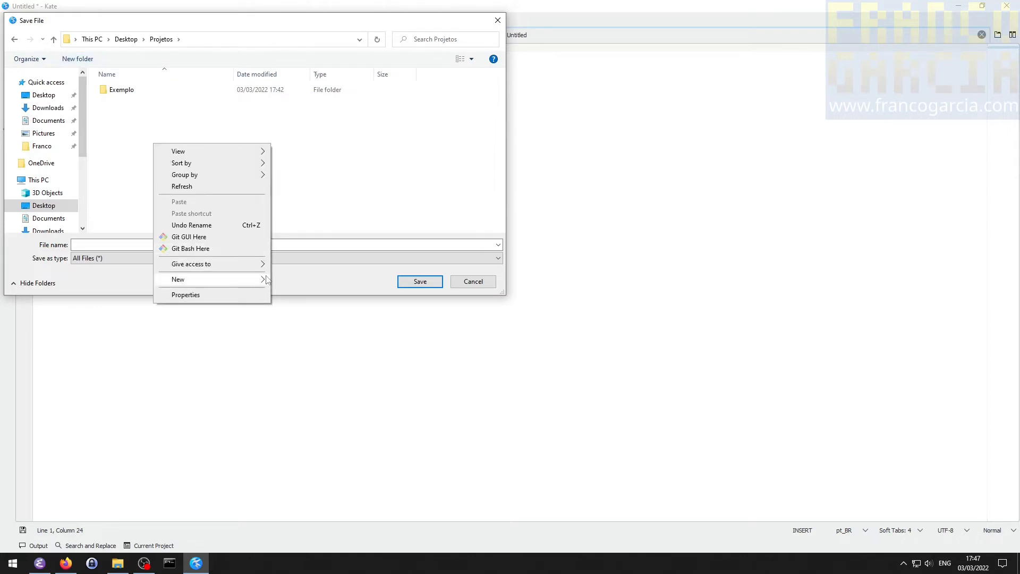
{"action": "left_click", "coordinate": [293, 280]}
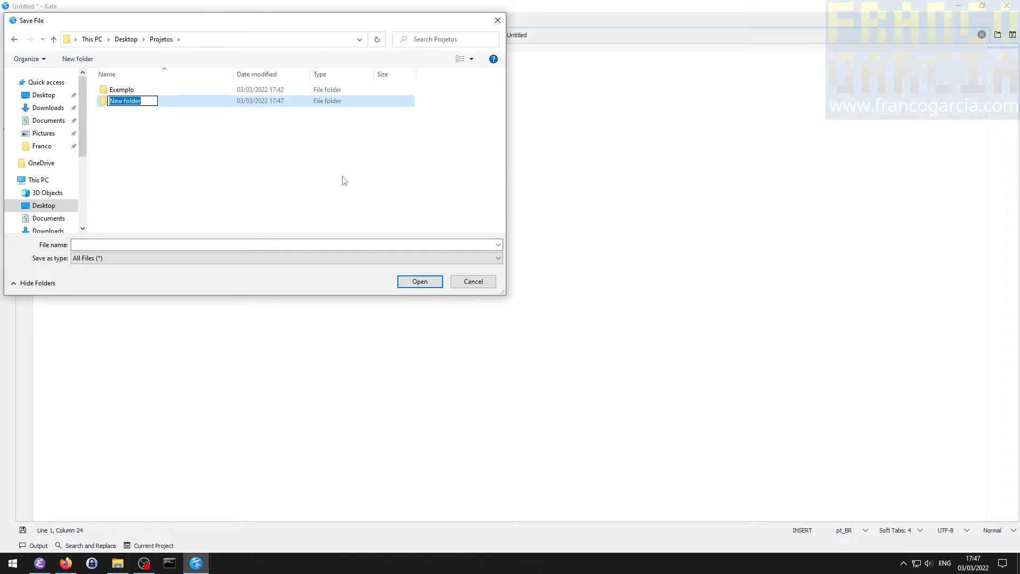
{"action": "type", "text": "Kate"}
{"action": "key", "text": "Return"}
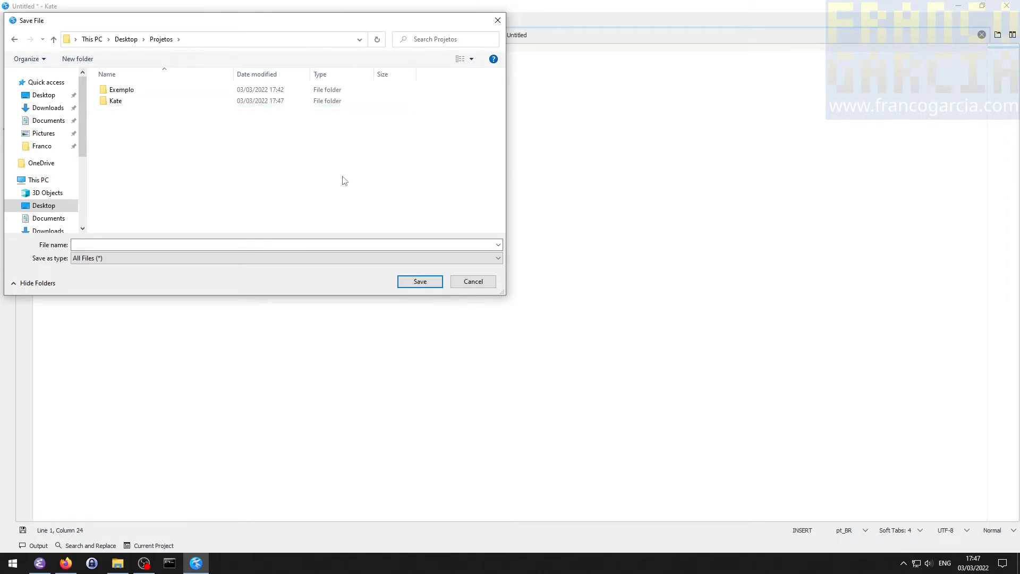
{"action": "double_click", "coordinate": [119, 102]}
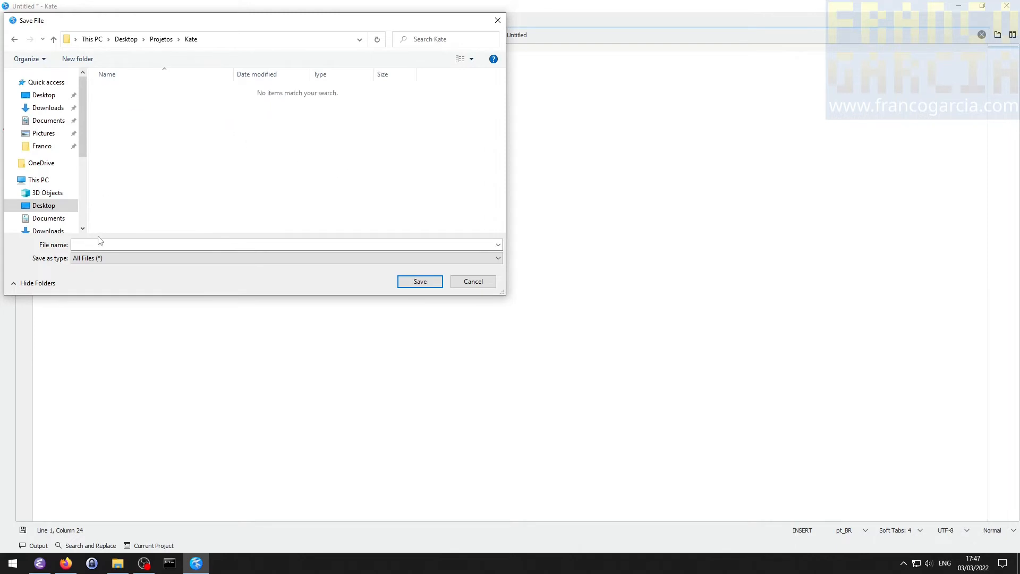
- Save the document as ola.txt in the Kate folder with the file type All Files (*)
{"action": "left_click", "coordinate": [134, 246]}
{"action": "type", "text": "ola.txt"}
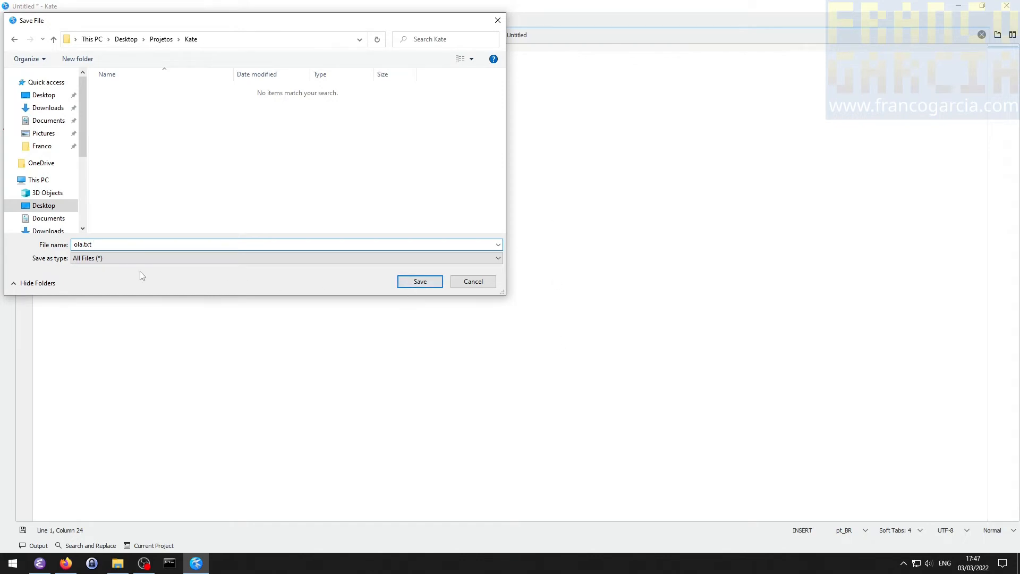
{"action": "left_click", "coordinate": [118, 258]}
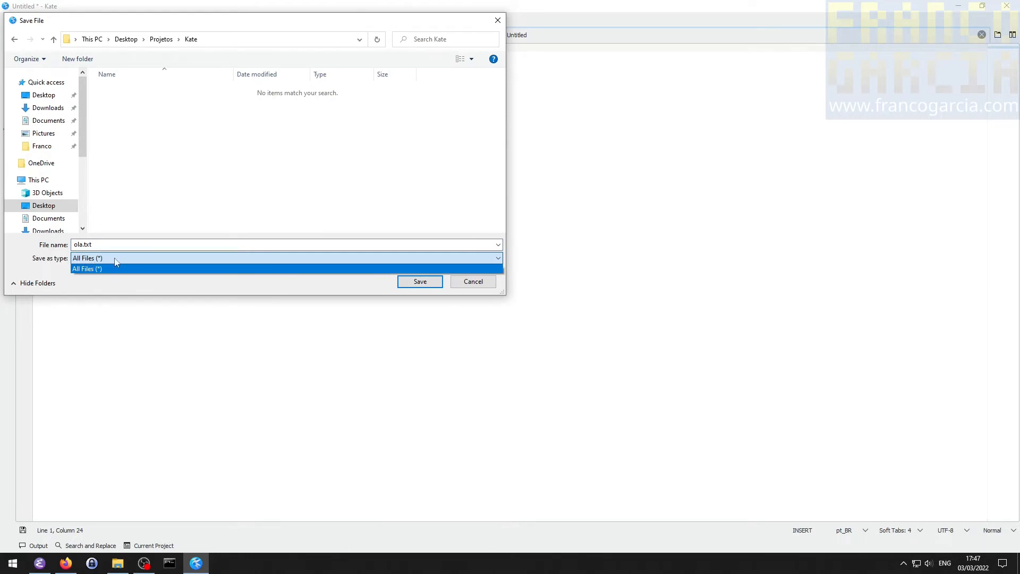
{"action": "left_click", "coordinate": [106, 254]}
{"action": "left_click", "coordinate": [79, 244]}
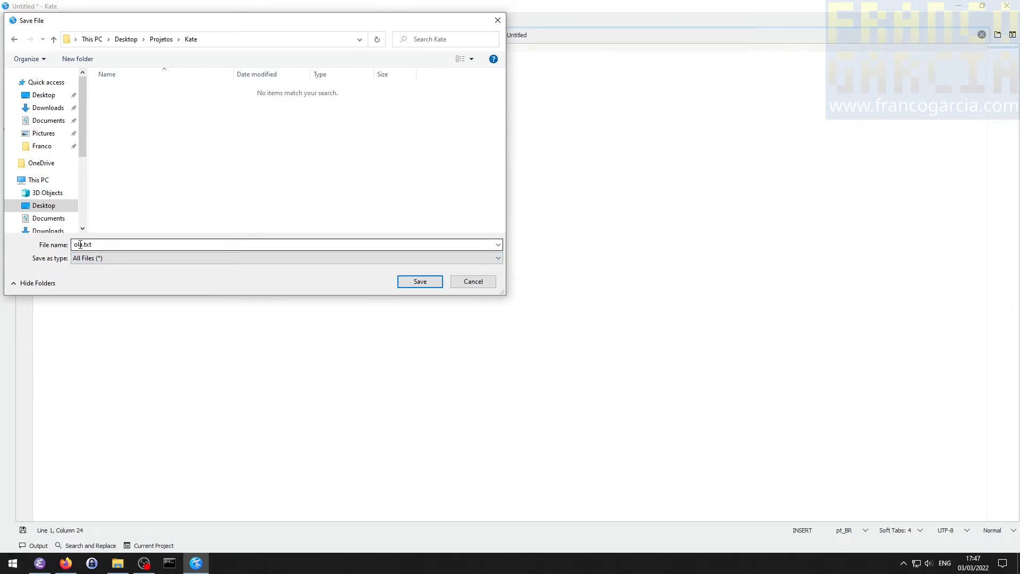
{"action": "double_click", "coordinate": [100, 242]}
{"action": "left_click_drag", "start_coordinate": [93, 243], "coordinate": [85, 243]}
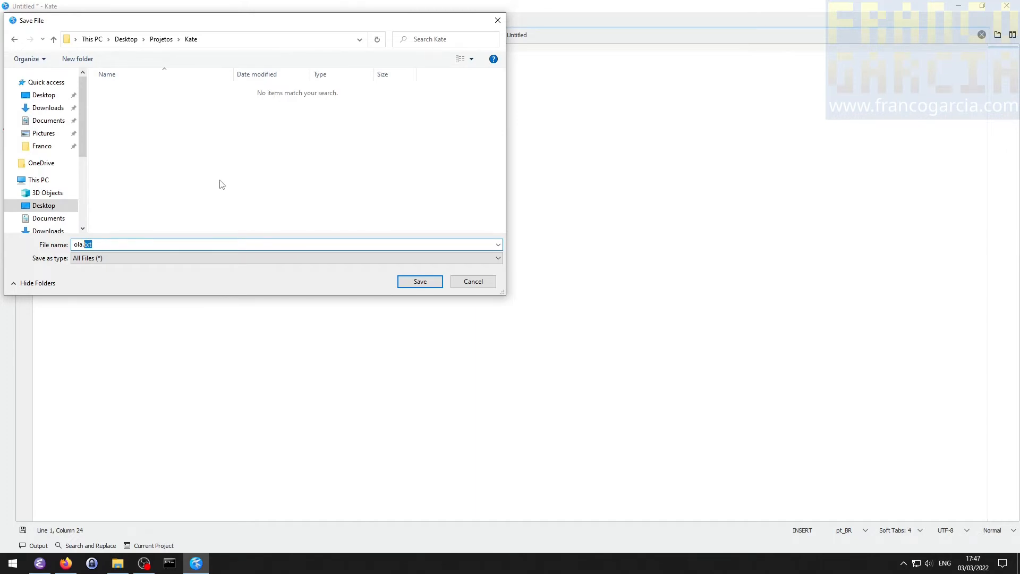
{"action": "type", "text": "p"}
{"action": "left_click", "coordinate": [408, 282]}
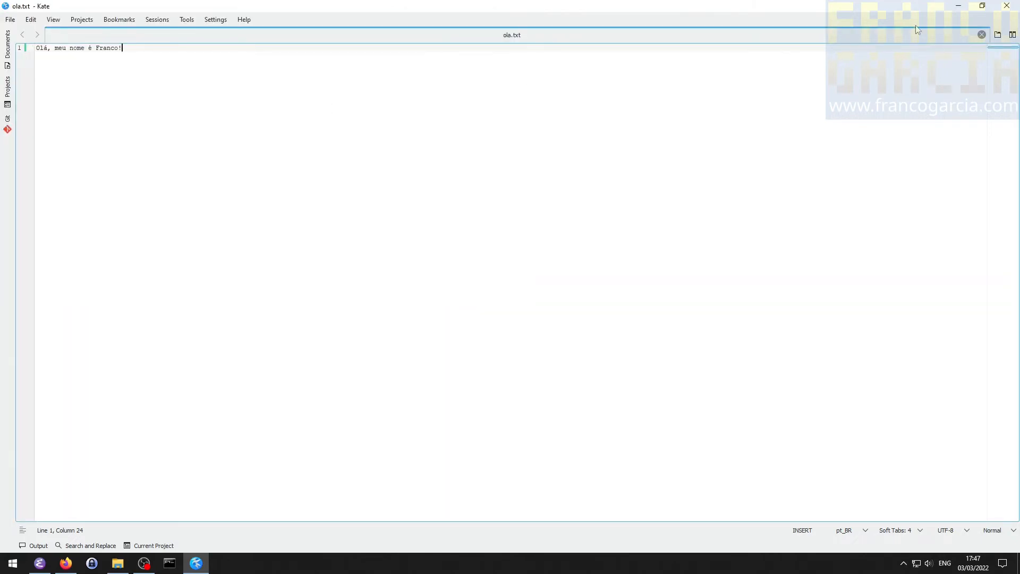
- Close Kate, open the desktop's Projetos folder, and close the Kate\bin folder and Firefox windows
{"action": "left_click", "coordinate": [1006, 5]}
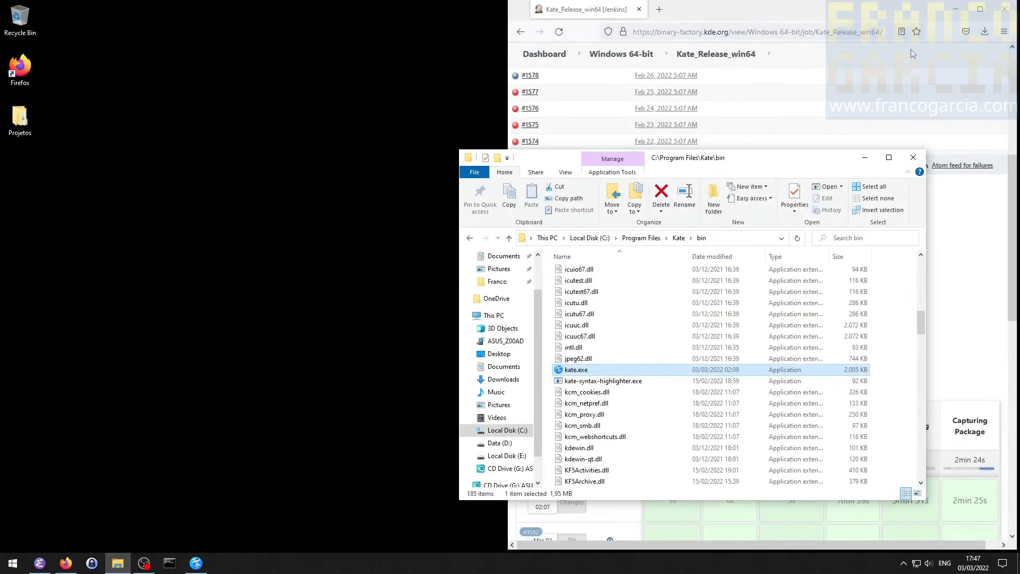
{"action": "double_click", "coordinate": [30, 122]}
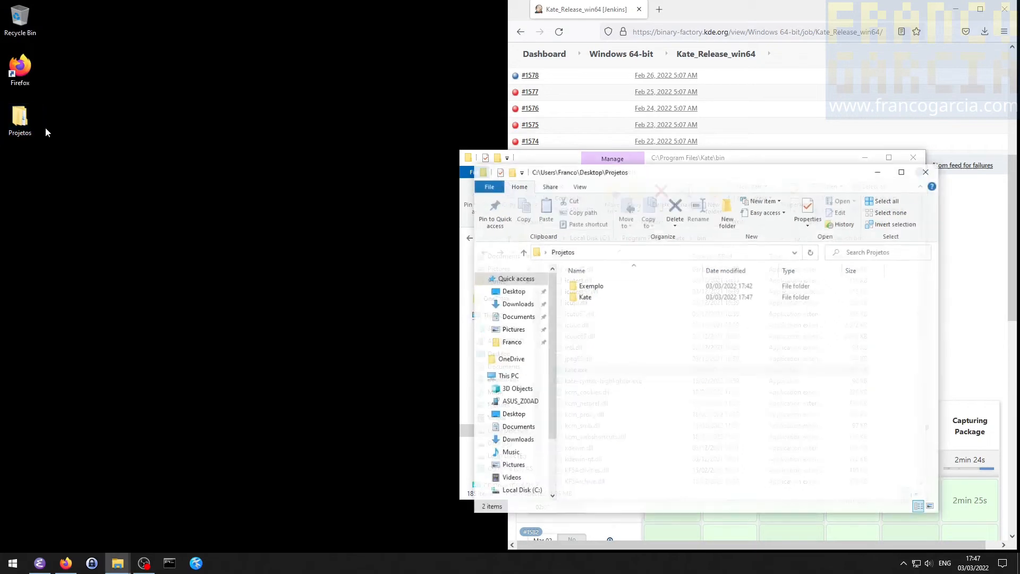
{"action": "left_click", "coordinate": [914, 158]}
{"action": "left_click", "coordinate": [1005, 9]}
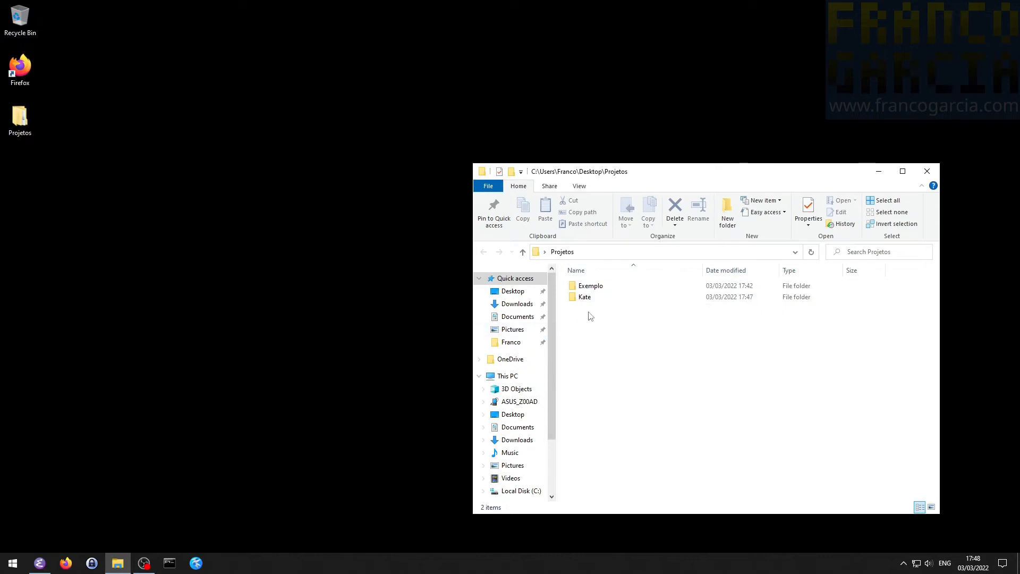
- Open ola.txt from the Kate folder inside Projetos to check its text, and close the editor
{"action": "double_click", "coordinate": [583, 298]}
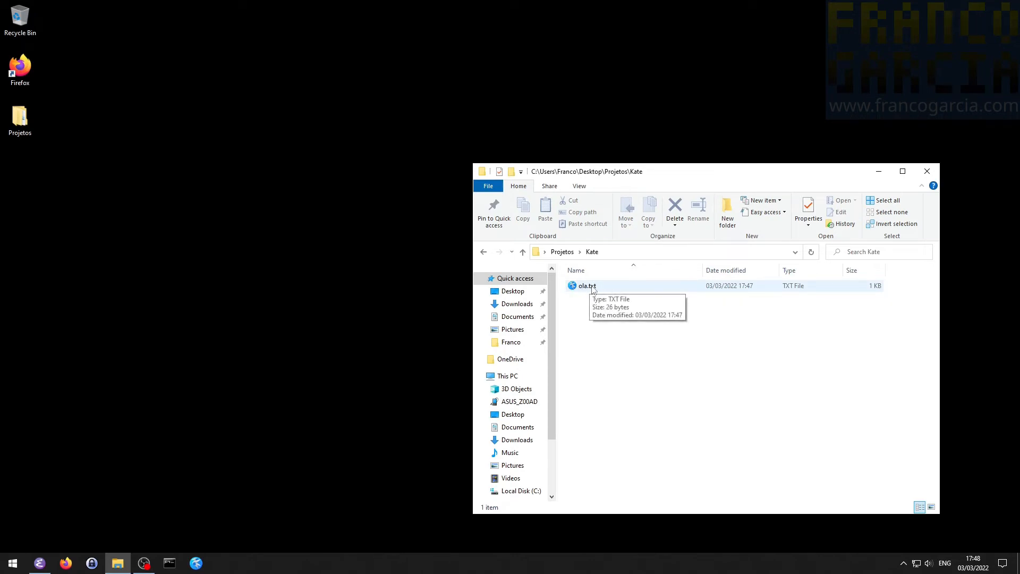
{"action": "double_click", "coordinate": [593, 289]}
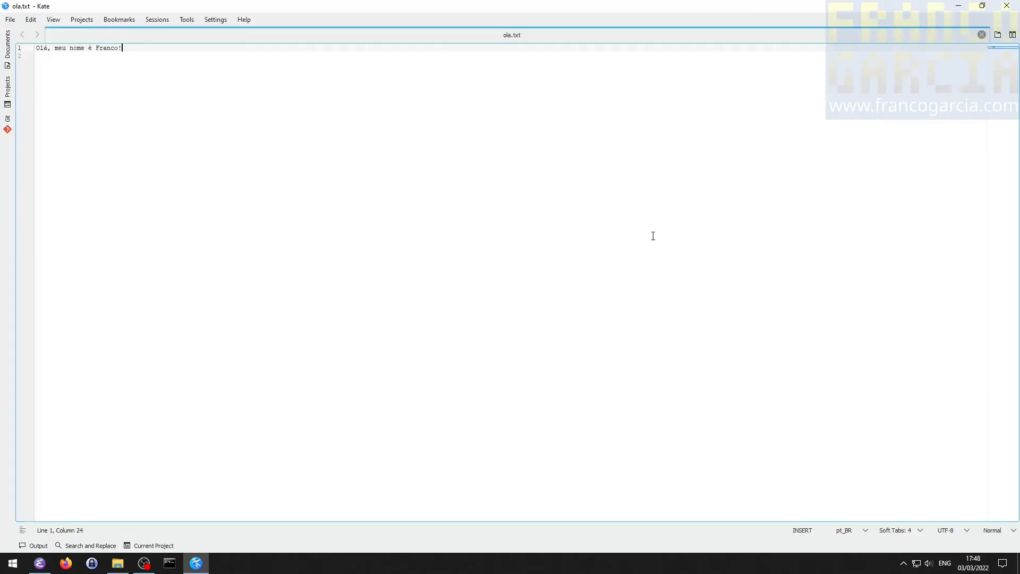
{"action": "left_click", "coordinate": [1007, 5]}
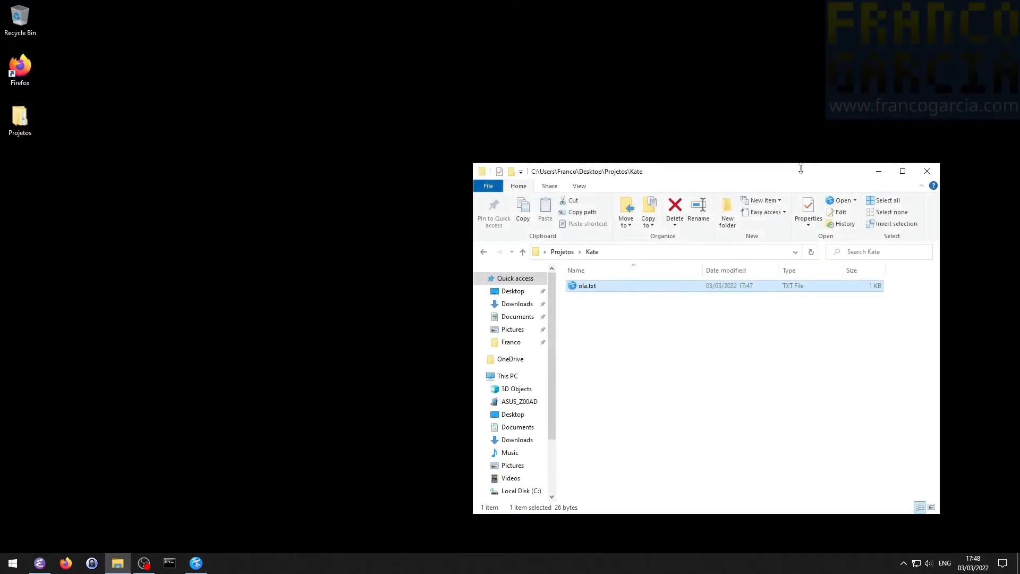
- Choose to open ola.txt with another app on this PC, and look through the Program Files folder for a program
{"action": "right_click", "coordinate": [584, 287]}
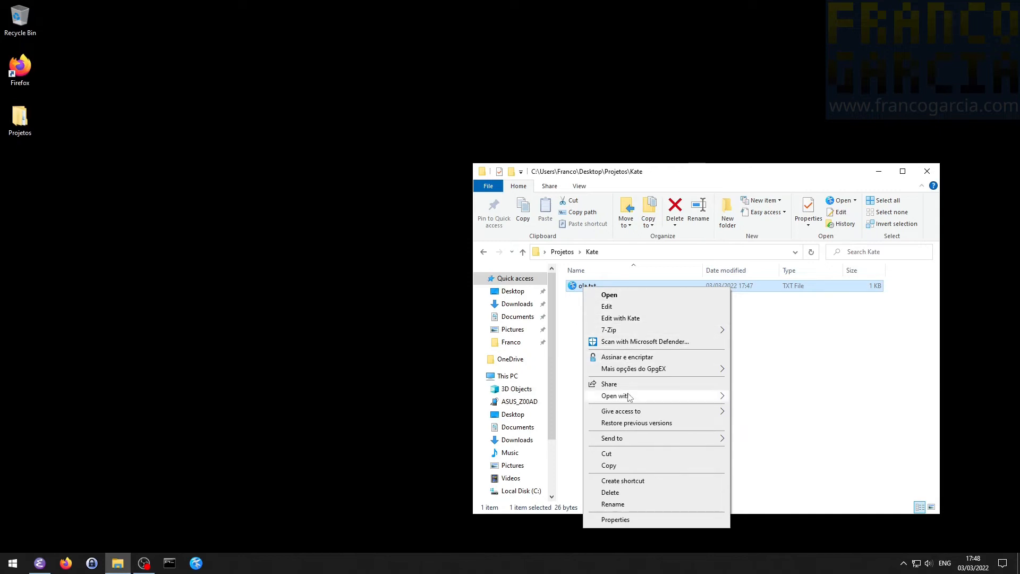
{"action": "mouse_move", "coordinate": [627, 400]}
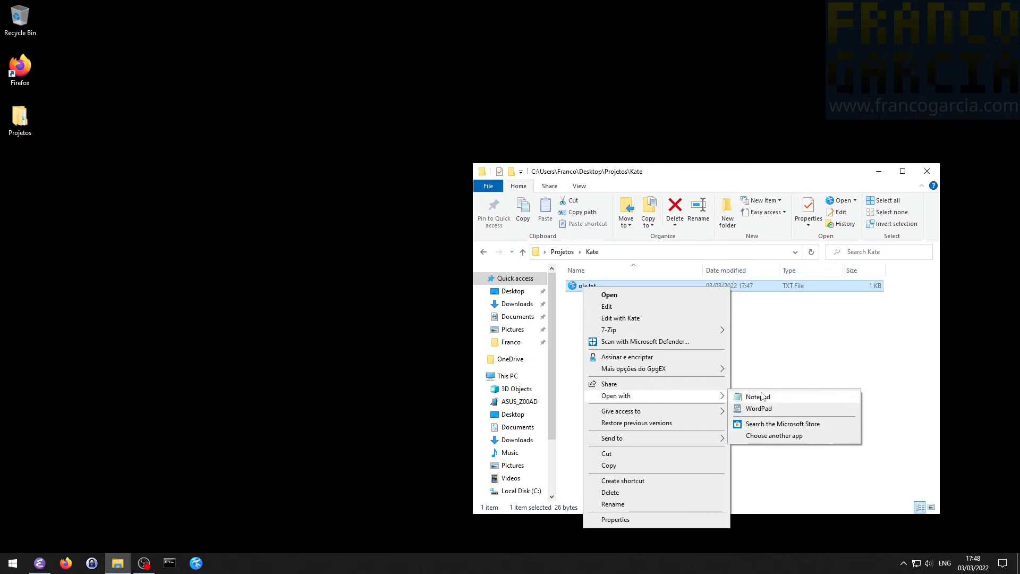
{"action": "left_click", "coordinate": [776, 438]}
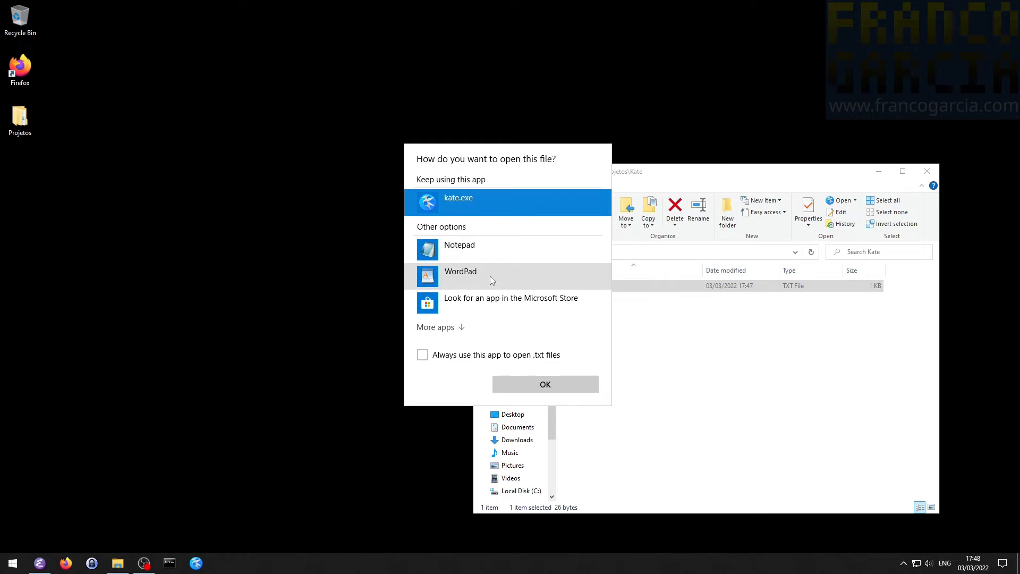
{"action": "left_click", "coordinate": [454, 330]}
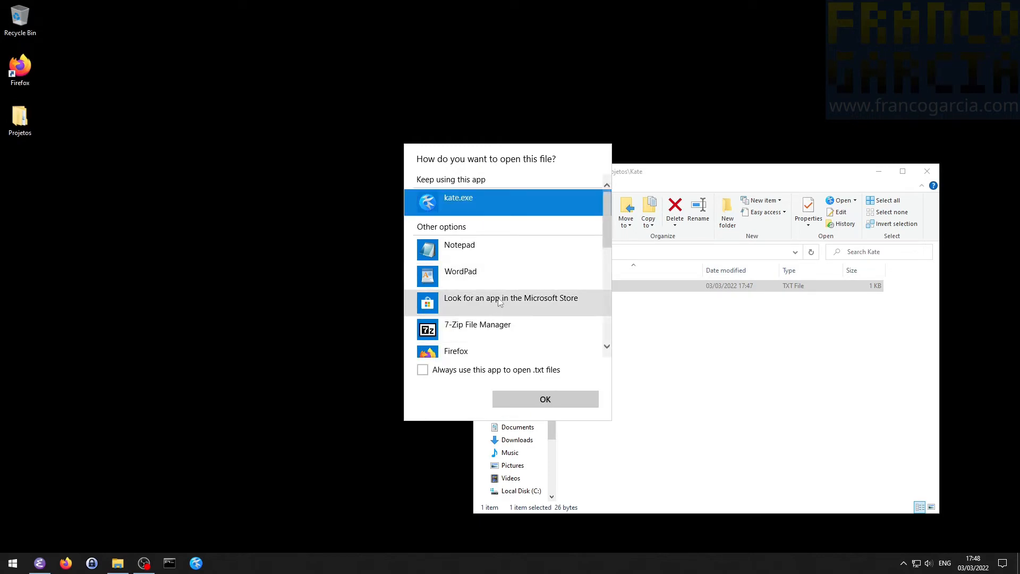
{"action": "scroll", "coordinate": [501, 297], "scroll_direction": "down", "scroll_amount": 3}
{"action": "scroll", "coordinate": [502, 301], "scroll_direction": "down", "scroll_amount": 5}
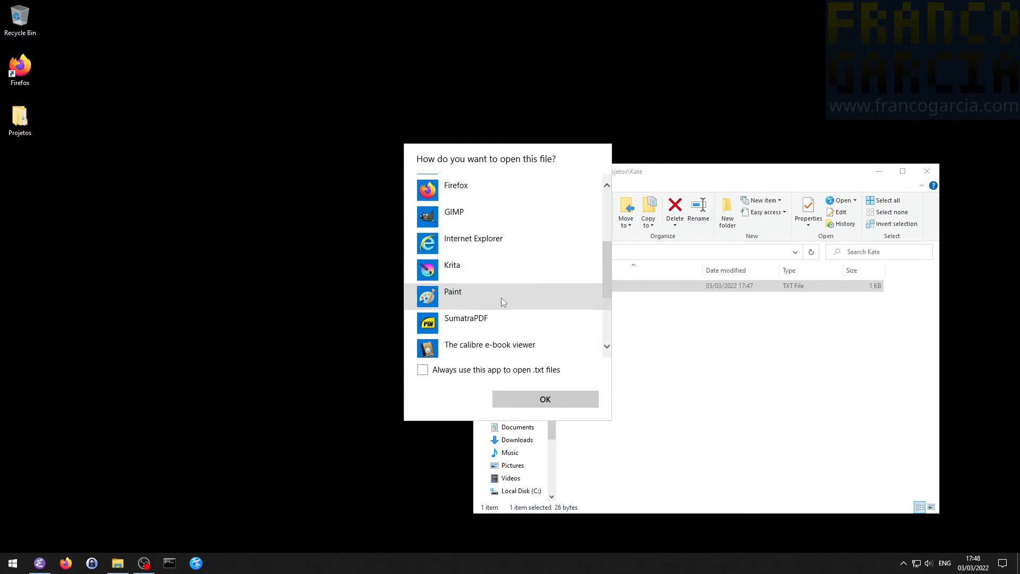
{"action": "scroll", "coordinate": [503, 297], "scroll_direction": "down", "scroll_amount": 1}
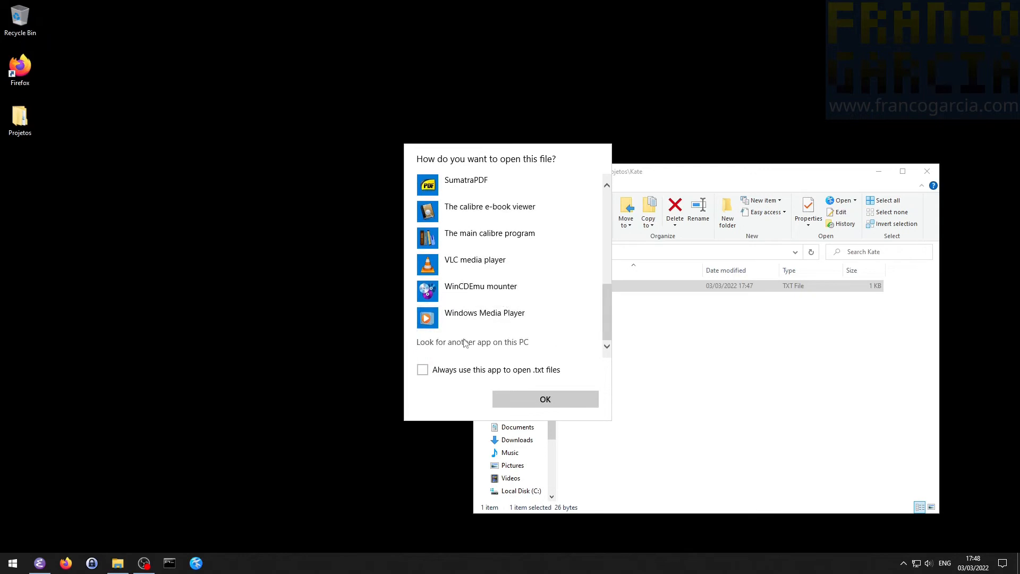
{"action": "left_click", "coordinate": [464, 341]}
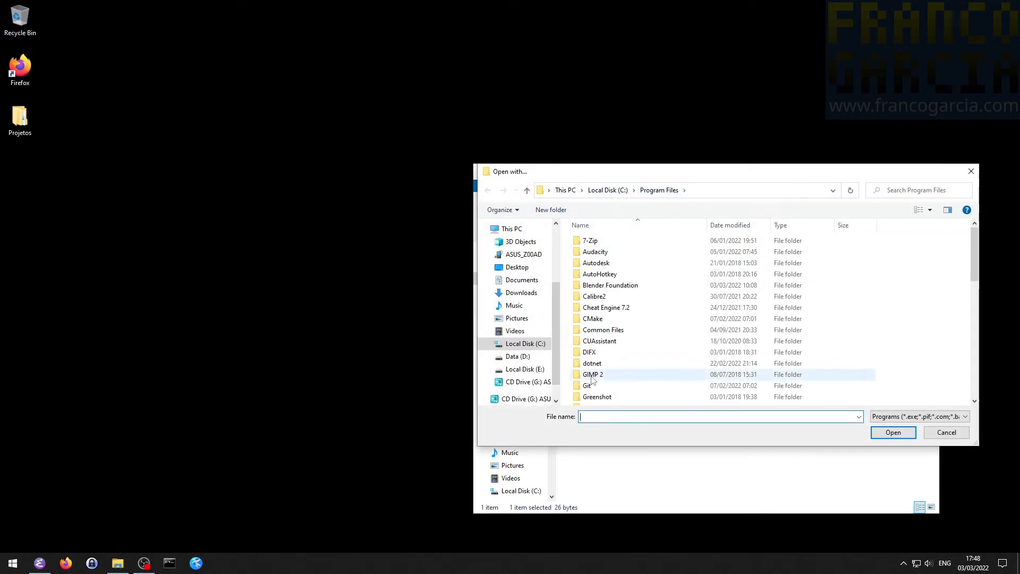
{"action": "scroll", "coordinate": [637, 334], "scroll_direction": "down", "scroll_amount": 7}
{"action": "scroll", "coordinate": [638, 334], "scroll_direction": "down", "scroll_amount": 2}
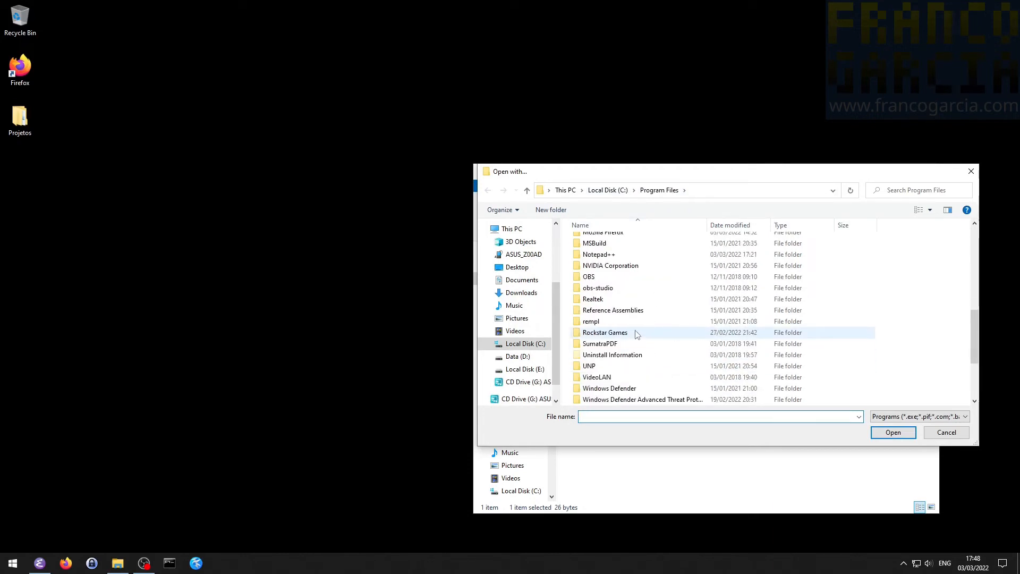
{"action": "scroll", "coordinate": [637, 334], "scroll_direction": "up", "scroll_amount": 2}
{"action": "scroll", "coordinate": [627, 318], "scroll_direction": "up", "scroll_amount": 1}
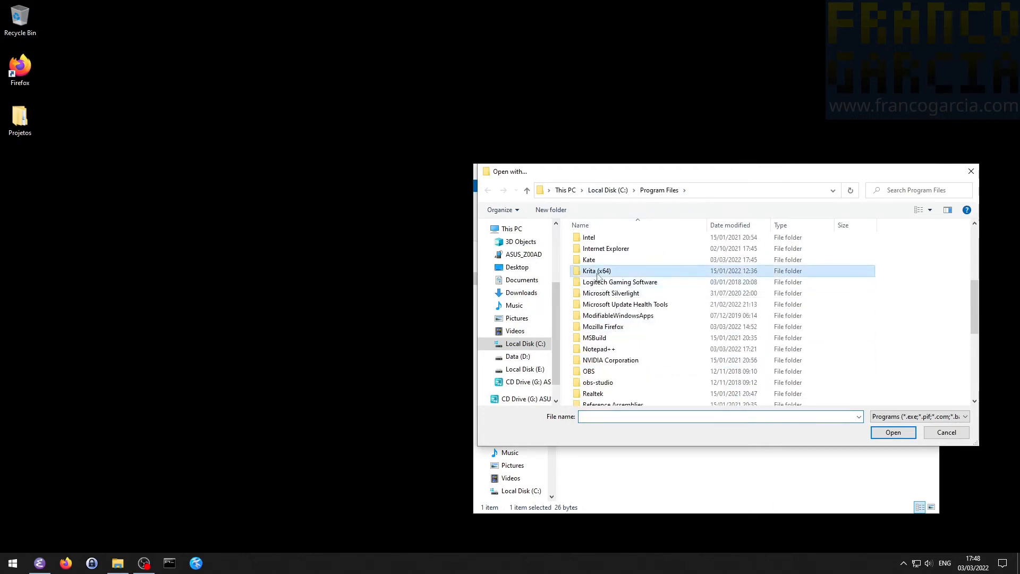
{"action": "double_click", "coordinate": [596, 271]}
{"action": "double_click", "coordinate": [589, 241]}
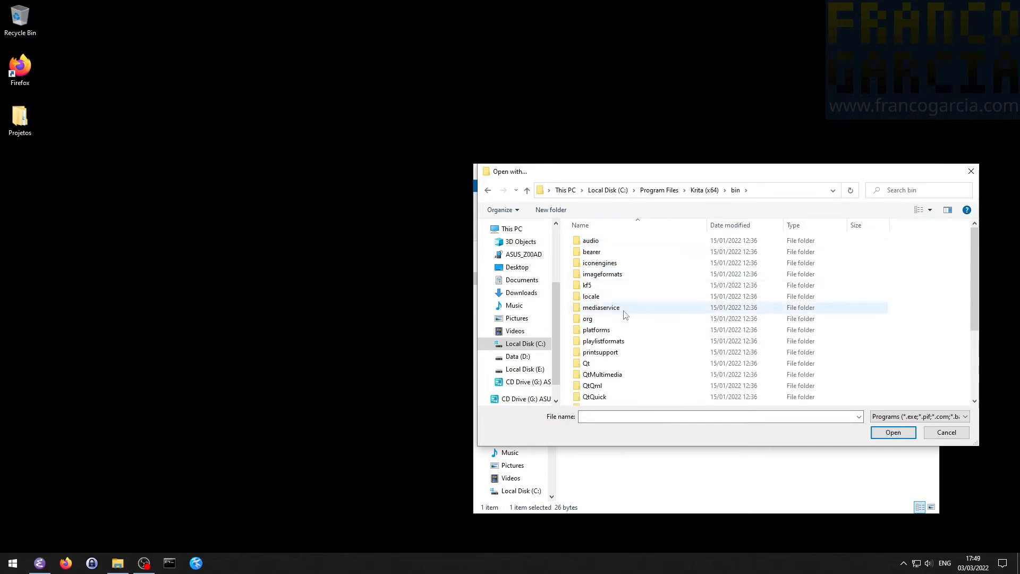
{"action": "scroll", "coordinate": [596, 340], "scroll_direction": "down", "scroll_amount": 5}
{"action": "left_click", "coordinate": [595, 378]}
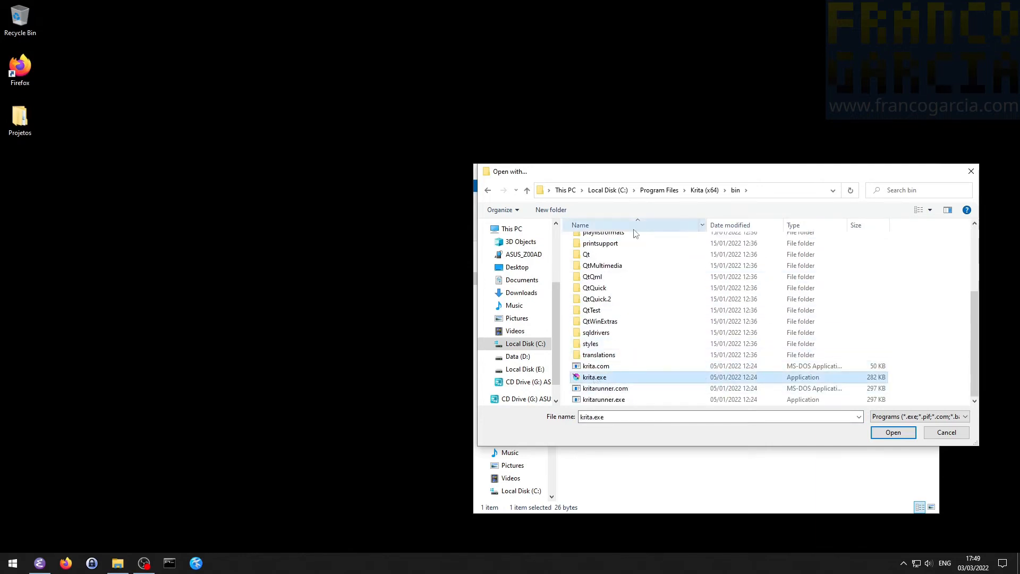
{"action": "left_click", "coordinate": [659, 190]}
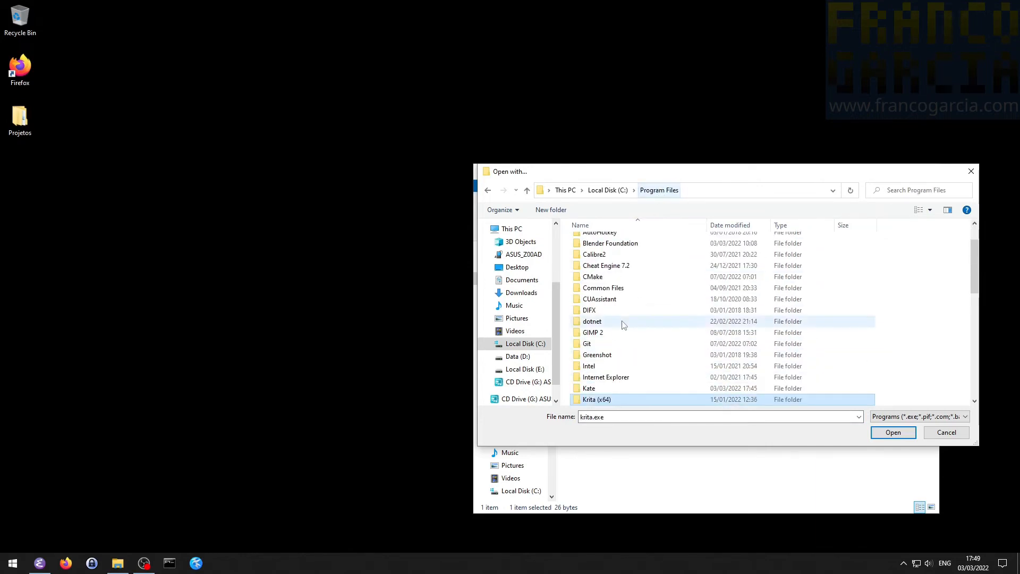
- Open ola.txt with kate.exe from the Kate\bin folder inside Program Files, and close the editor
{"action": "double_click", "coordinate": [589, 388]}
{"action": "double_click", "coordinate": [588, 242]}
{"action": "scroll", "coordinate": [596, 345], "scroll_direction": "down", "scroll_amount": 5}
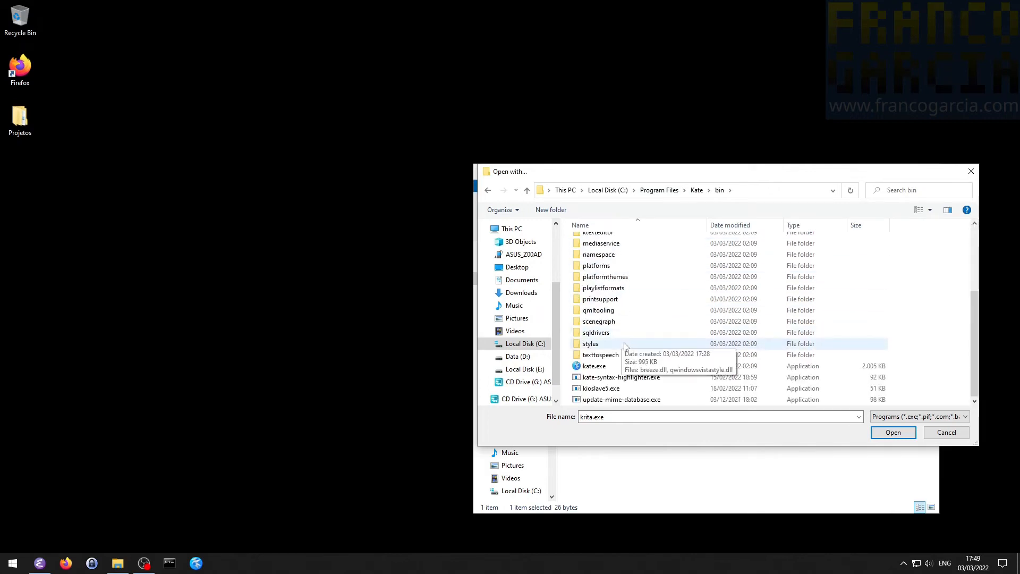
{"action": "left_click", "coordinate": [595, 366]}
{"action": "double_click", "coordinate": [597, 370]}
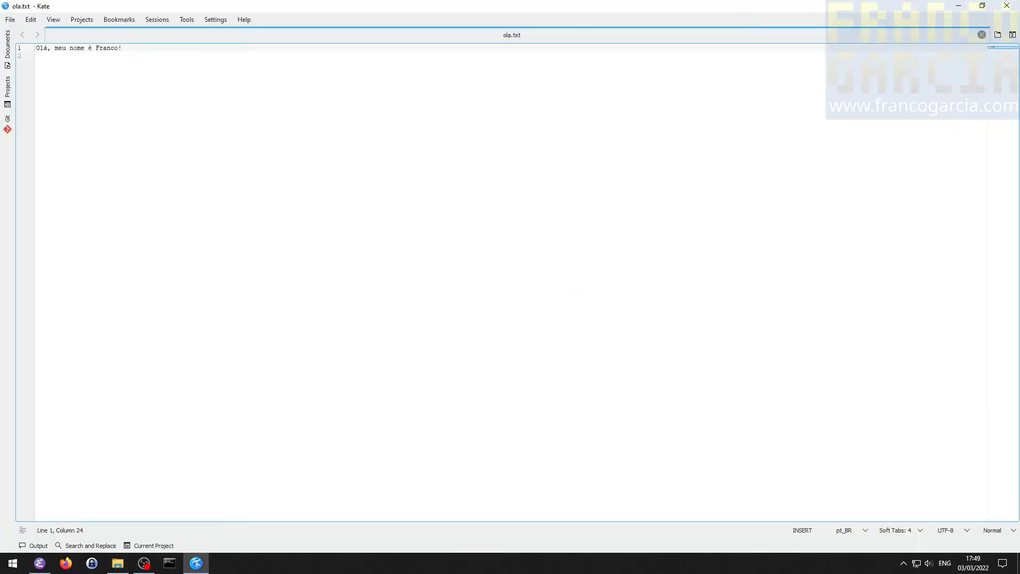
{"action": "left_click", "coordinate": [1008, 6]}
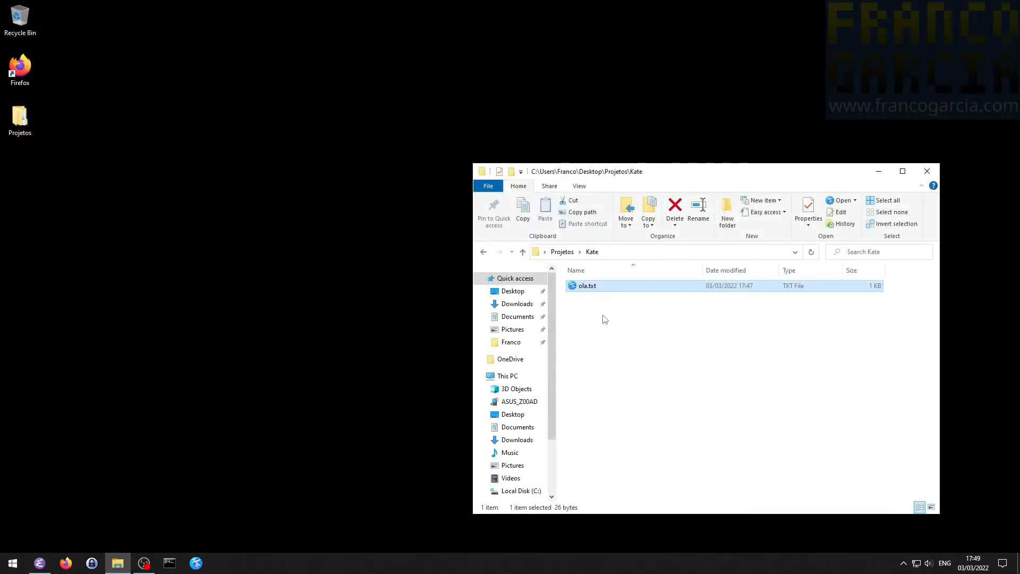
- Set kate.exe as the app always used for .txt files, close the editor, and open ola.txt directly from the folder
{"action": "right_click", "coordinate": [581, 289]}
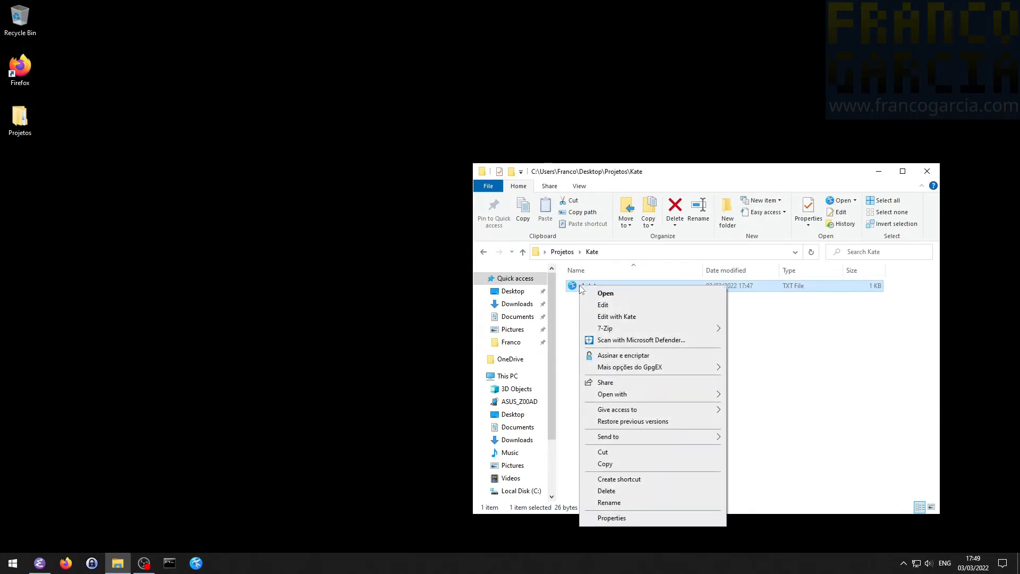
{"action": "left_click", "coordinate": [577, 296]}
{"action": "right_click", "coordinate": [589, 290]}
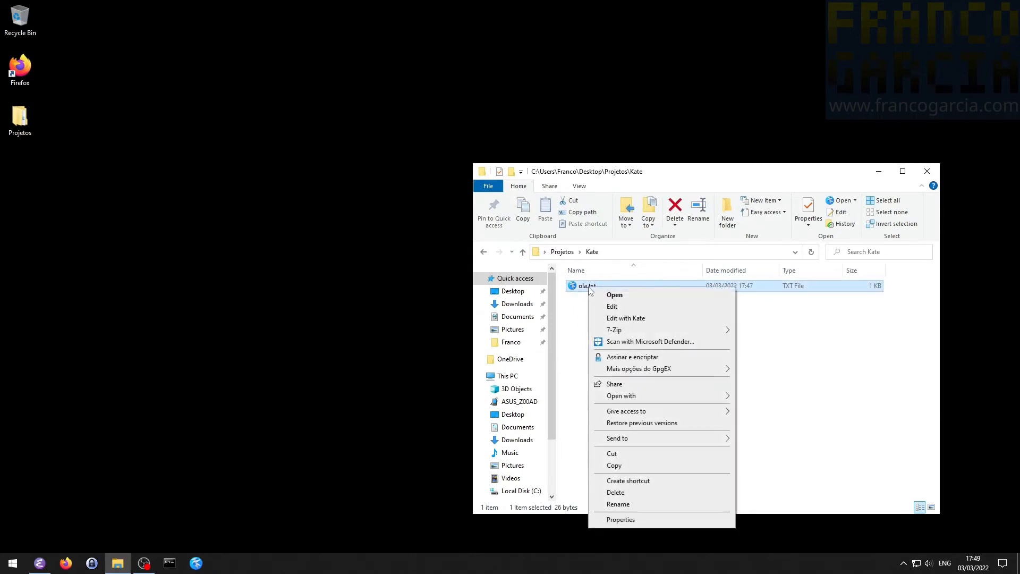
{"action": "mouse_move", "coordinate": [672, 396]}
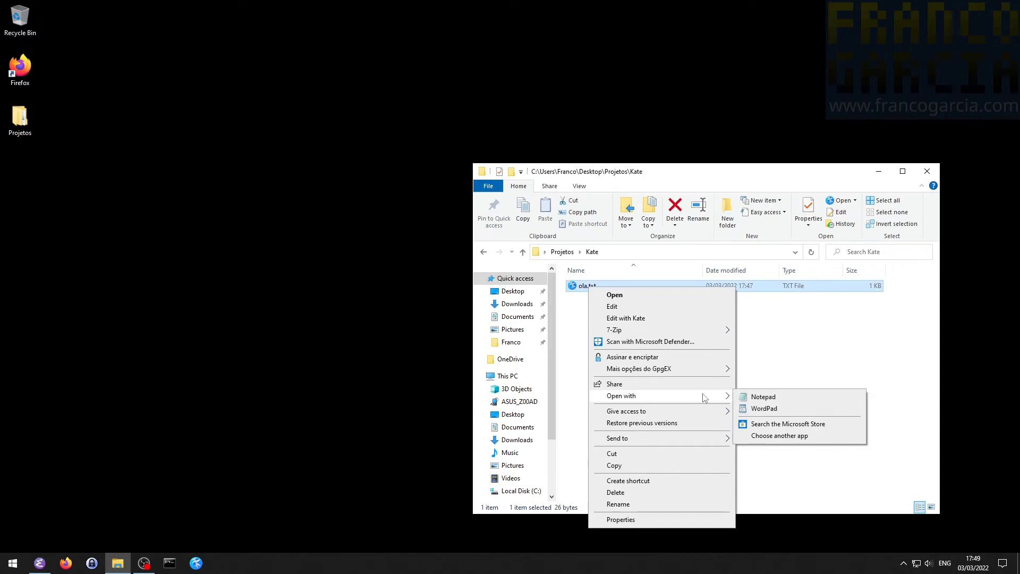
{"action": "left_click", "coordinate": [786, 436]}
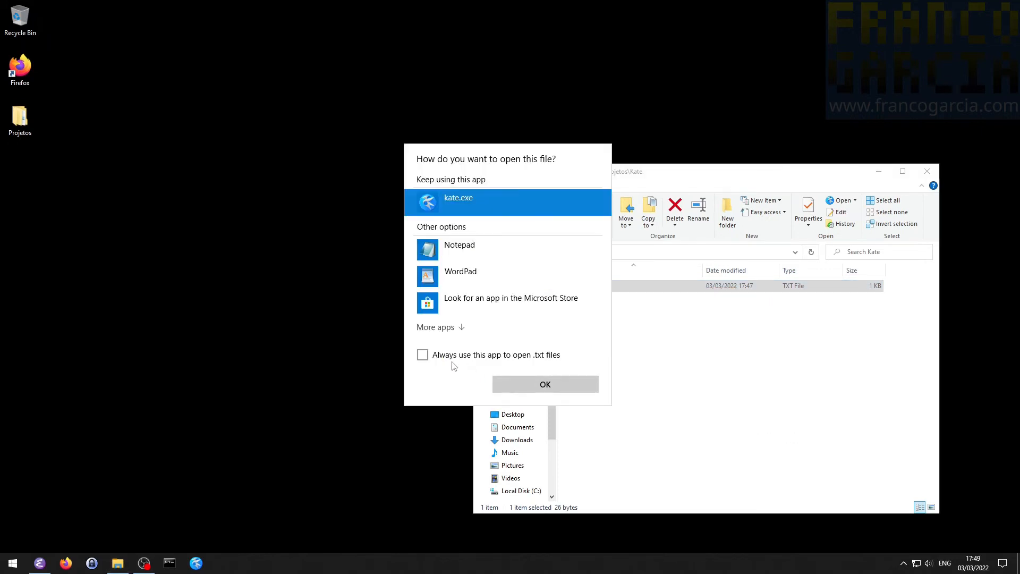
{"action": "left_click", "coordinate": [423, 358]}
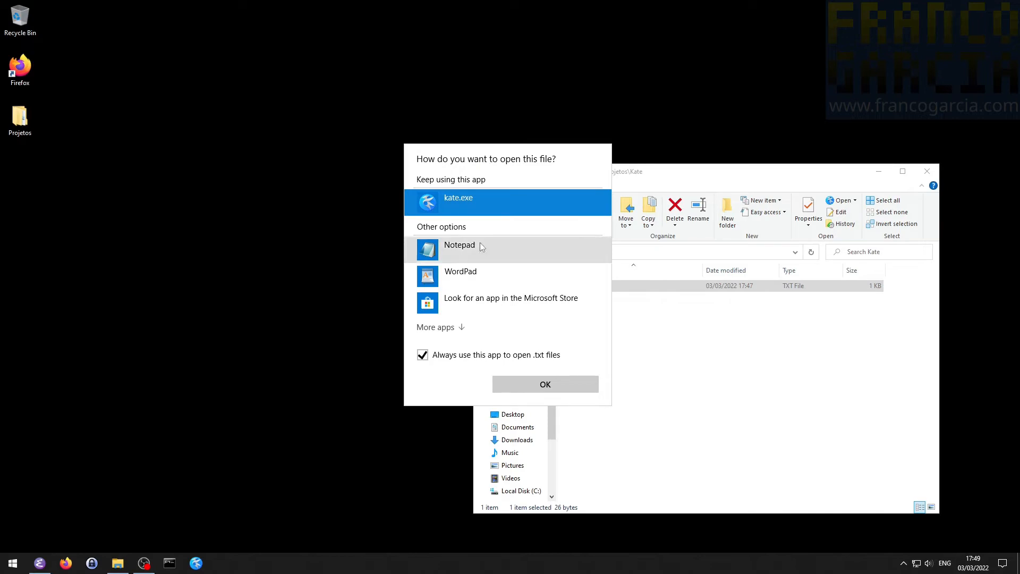
{"action": "double_click", "coordinate": [483, 200]}
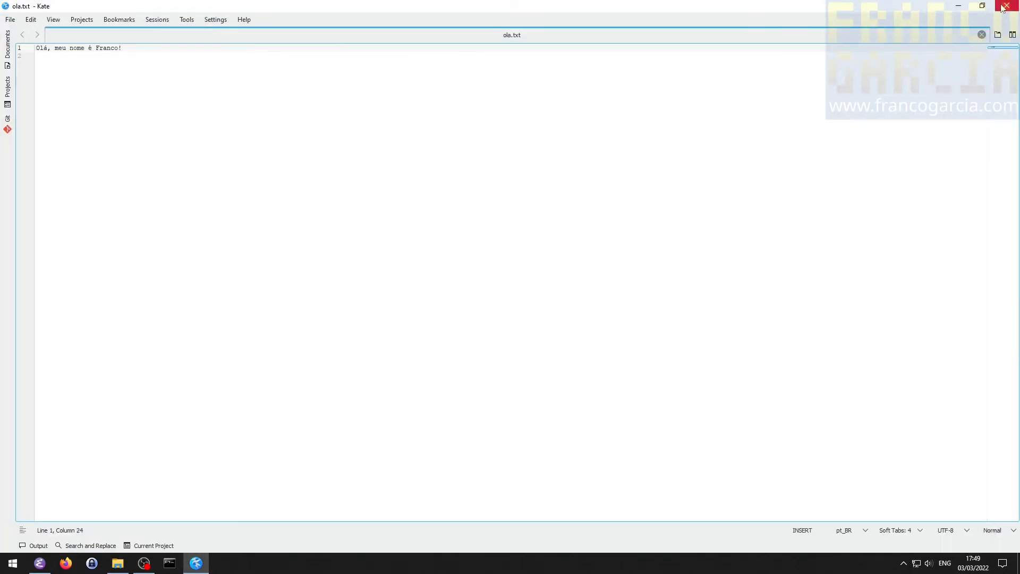
{"action": "left_click", "coordinate": [1003, 6]}
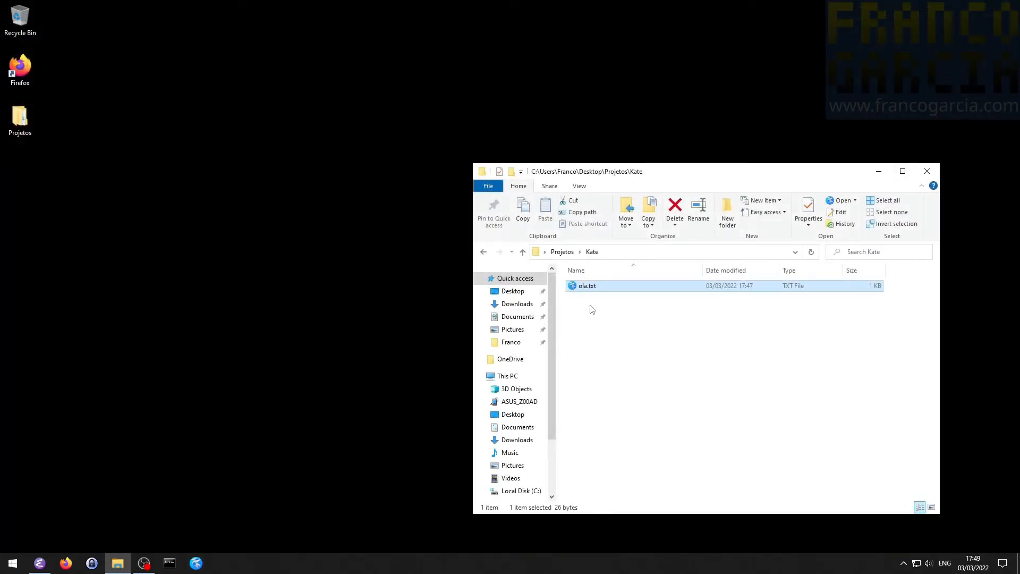
{"action": "double_click", "coordinate": [591, 287]}
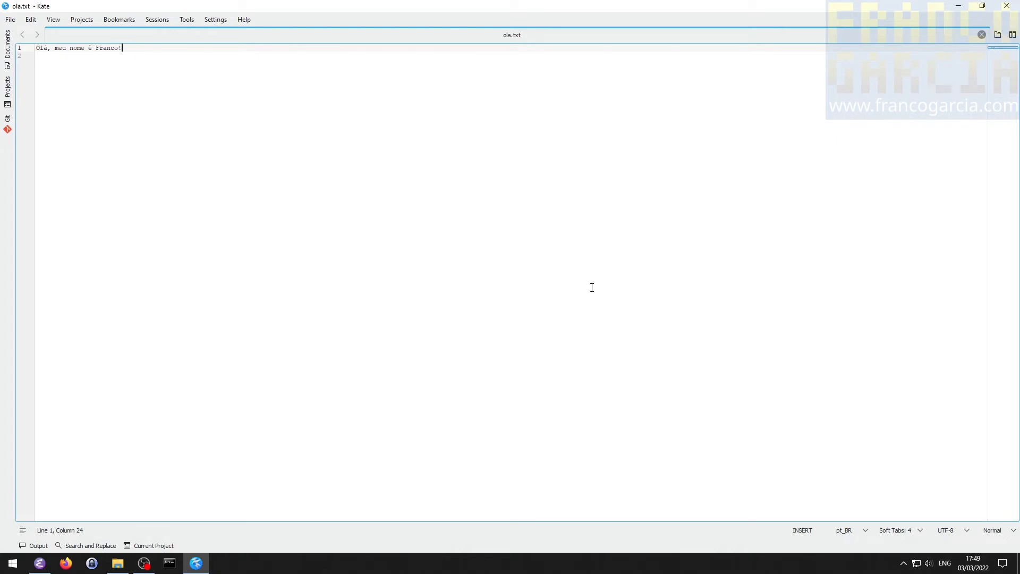
- Close the ola.txt document and reopen it from Kate's recent files, closing Kate and the folder window when done
{"action": "left_click", "coordinate": [981, 35]}
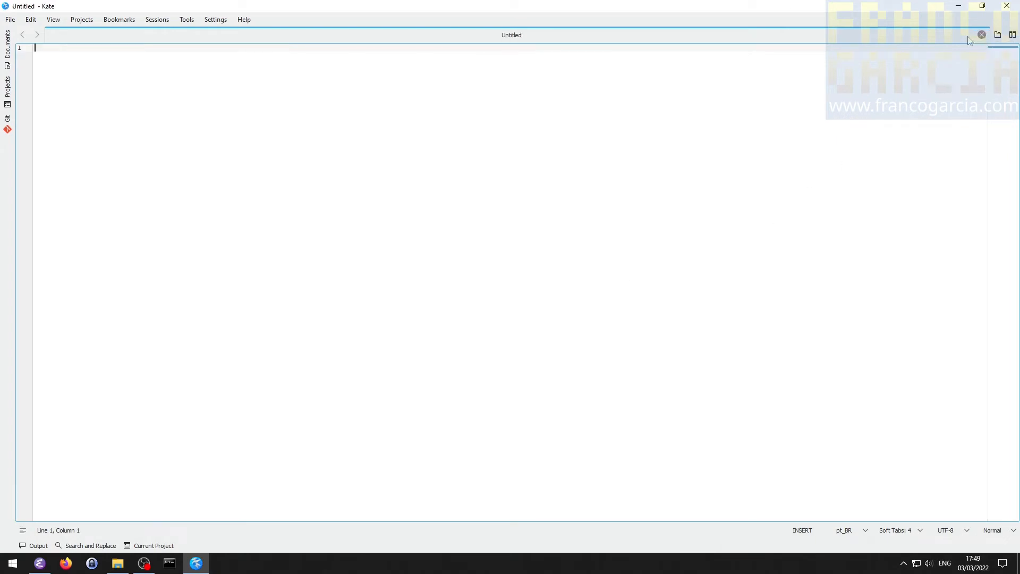
{"action": "left_click", "coordinate": [8, 20]}
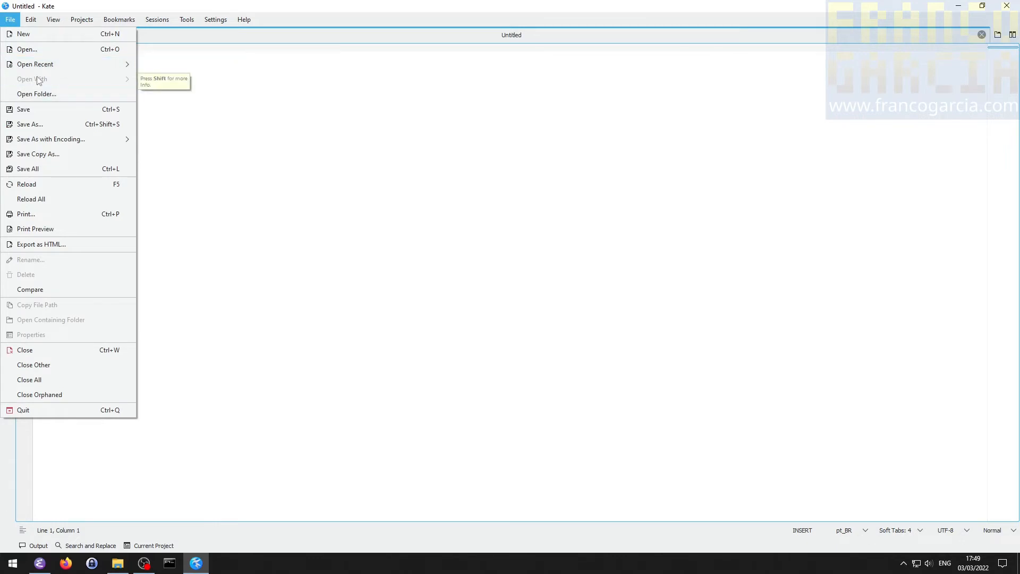
{"action": "mouse_move", "coordinate": [56, 66]}
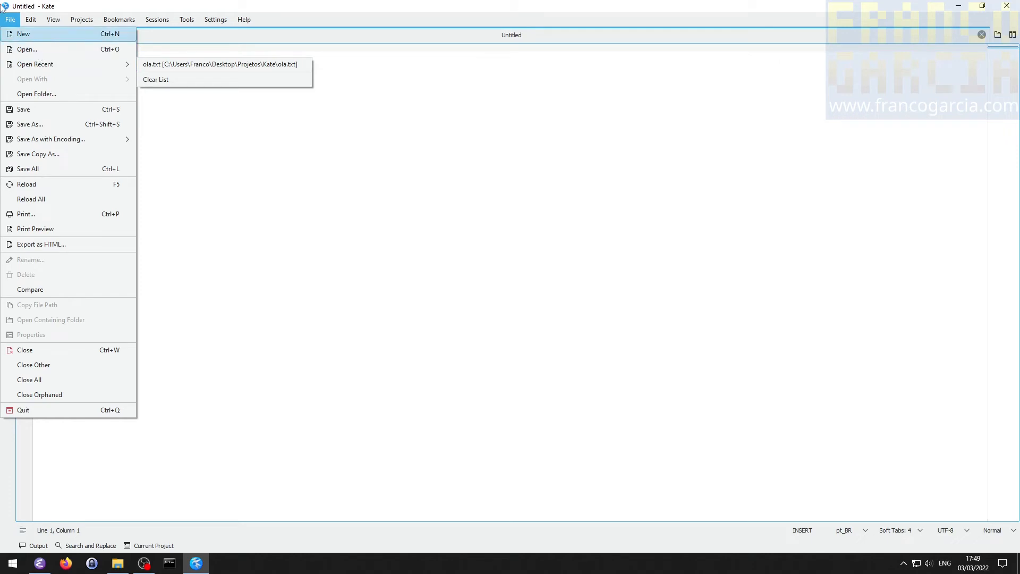
{"action": "left_click", "coordinate": [162, 63]}
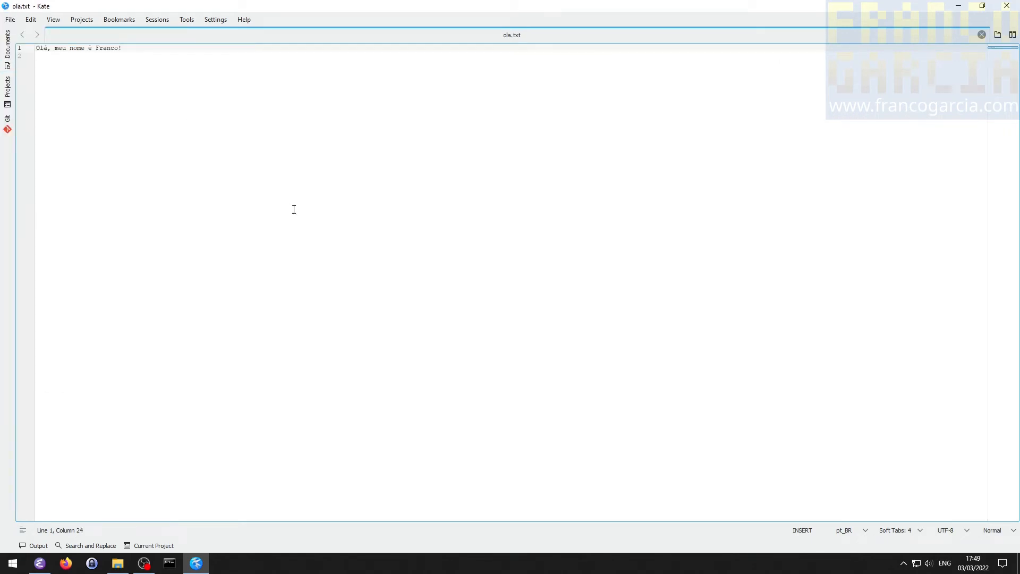
{"action": "left_click", "coordinate": [1007, 5]}
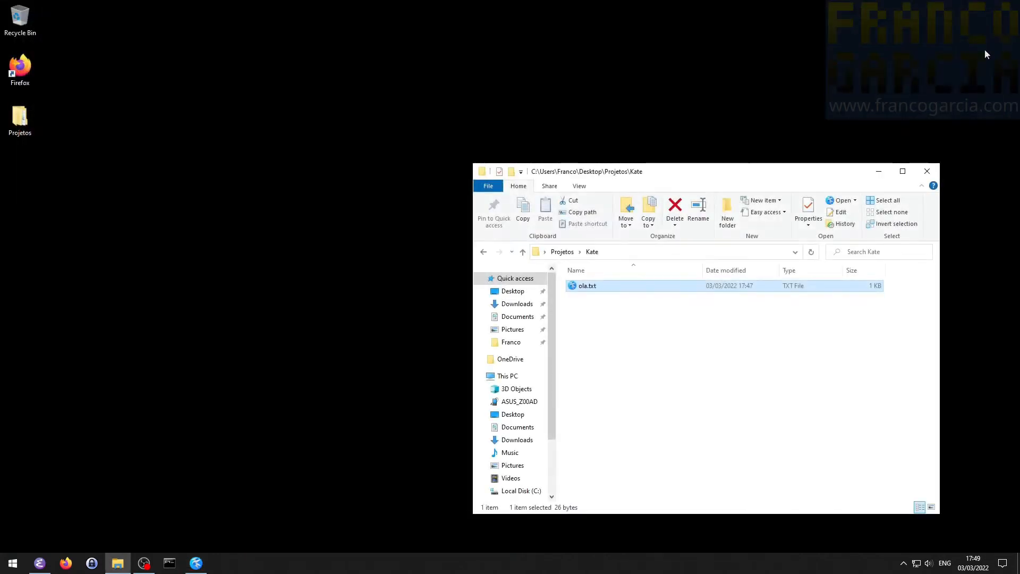
{"action": "left_click", "coordinate": [923, 177]}
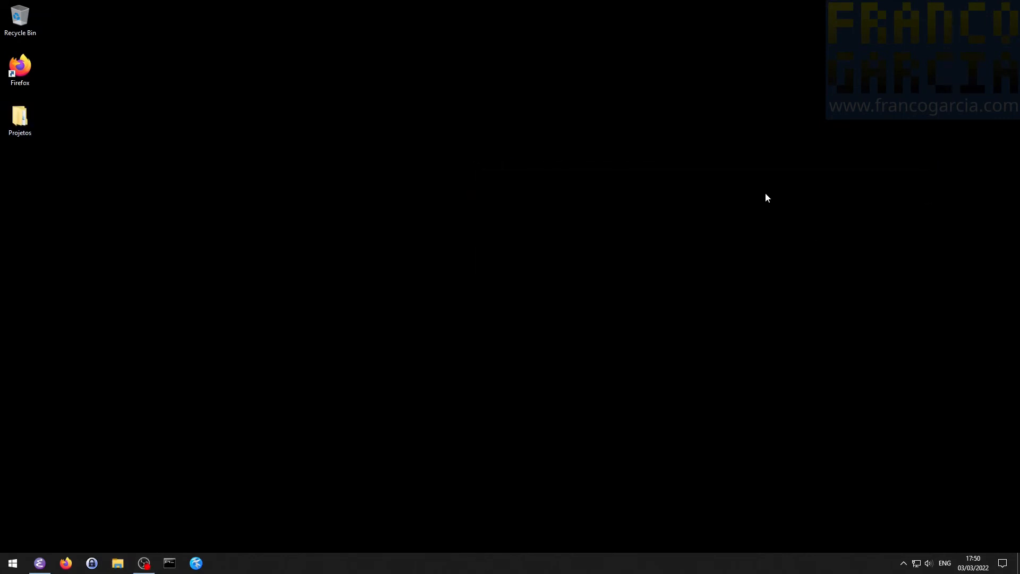
- Switch to Firefox and go to notepad-plus-plus.org
{"action": "left_click", "coordinate": [66, 563]}
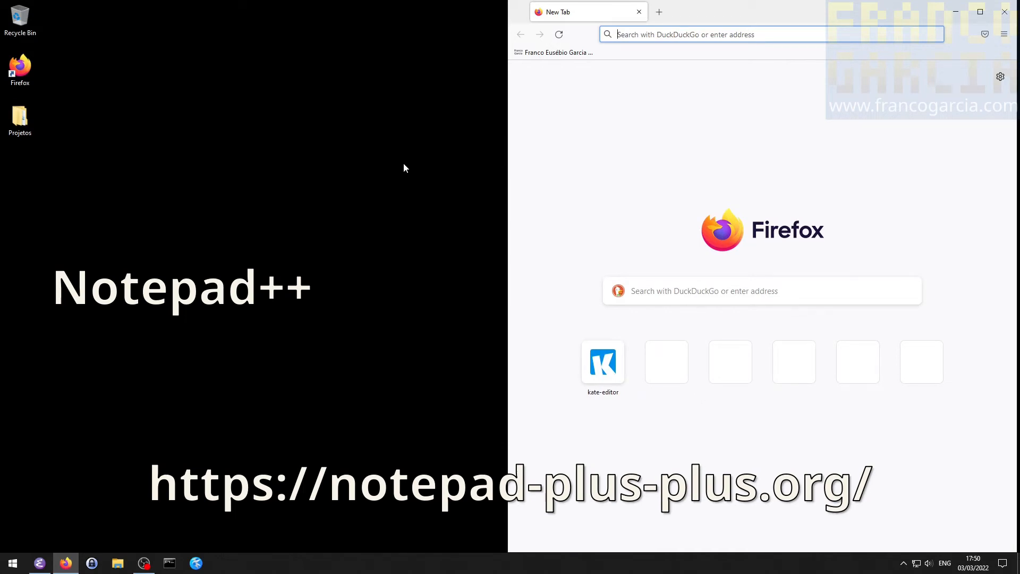
{"action": "type", "text": "notead"}
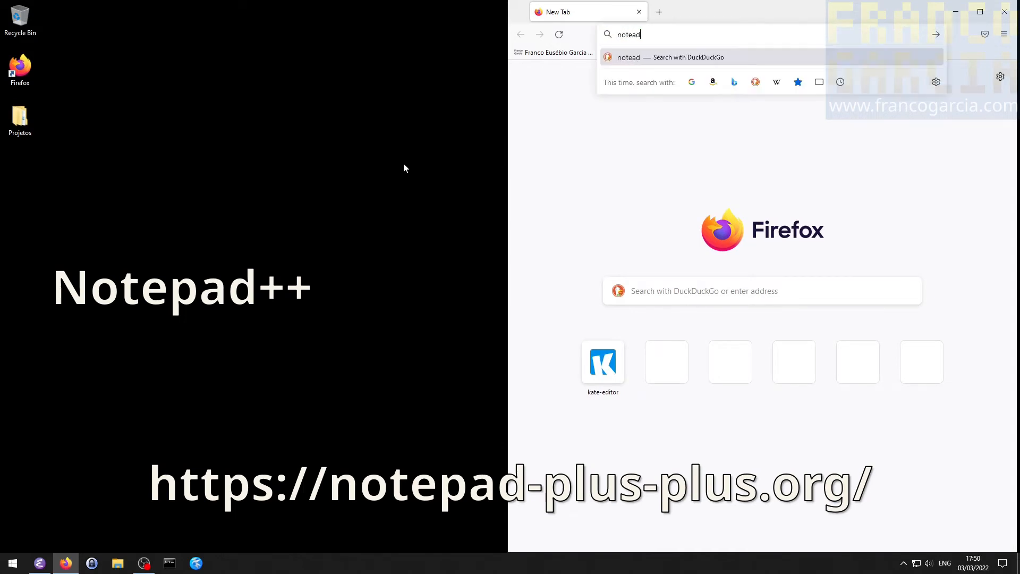
{"action": "key", "text": "BackSpace"}
{"action": "key", "text": "BackSpace"}
{"action": "key", "text": "BackSpace"}
{"action": "key", "text": "BackSpace"}
{"action": "key", "text": "BackSpace"}
{"action": "key", "text": "BackSpace"}
{"action": "type", "text": "notepad-plus-plus"}
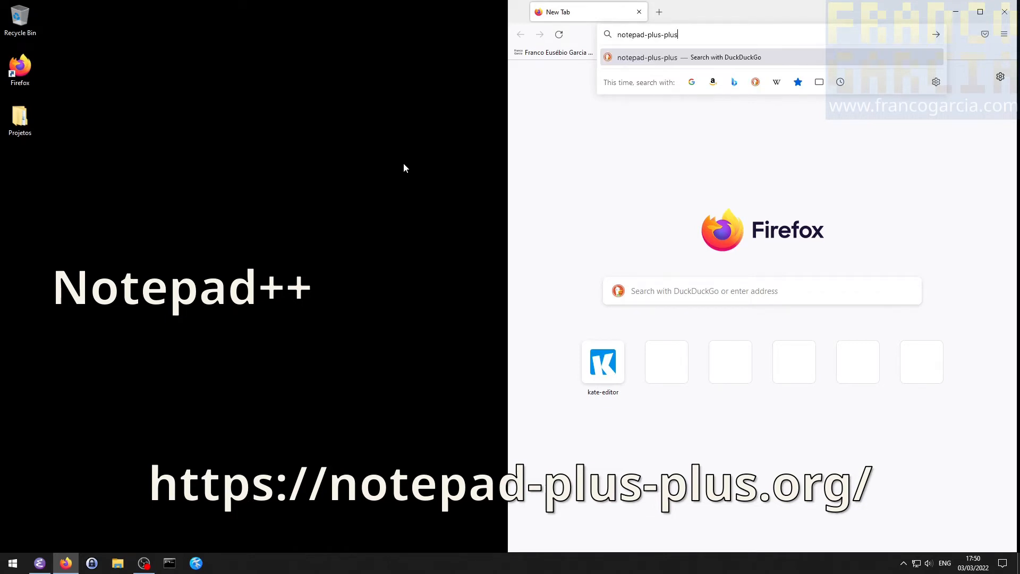
{"action": "type", "text": ".org"}
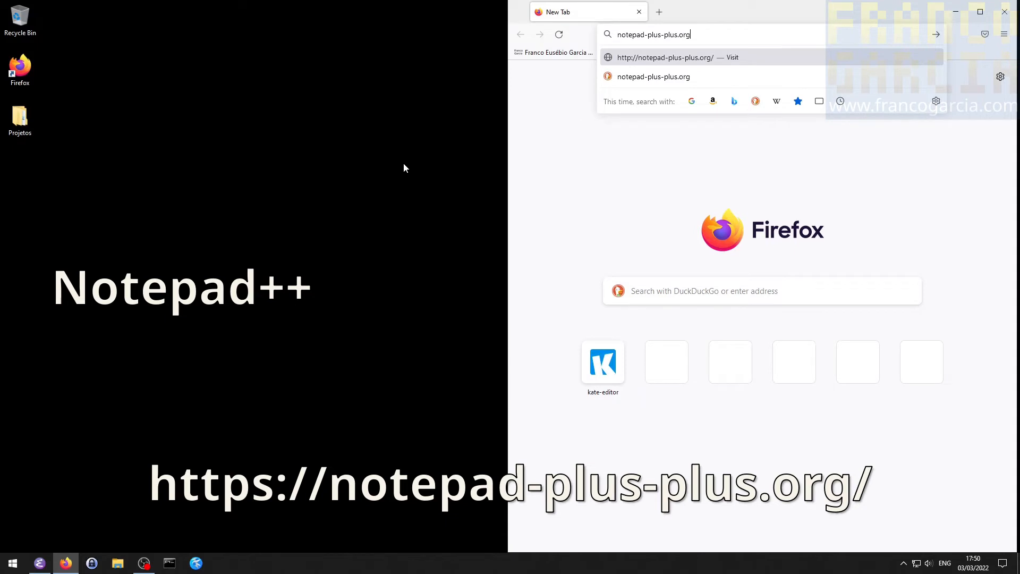
{"action": "key", "text": "Return"}
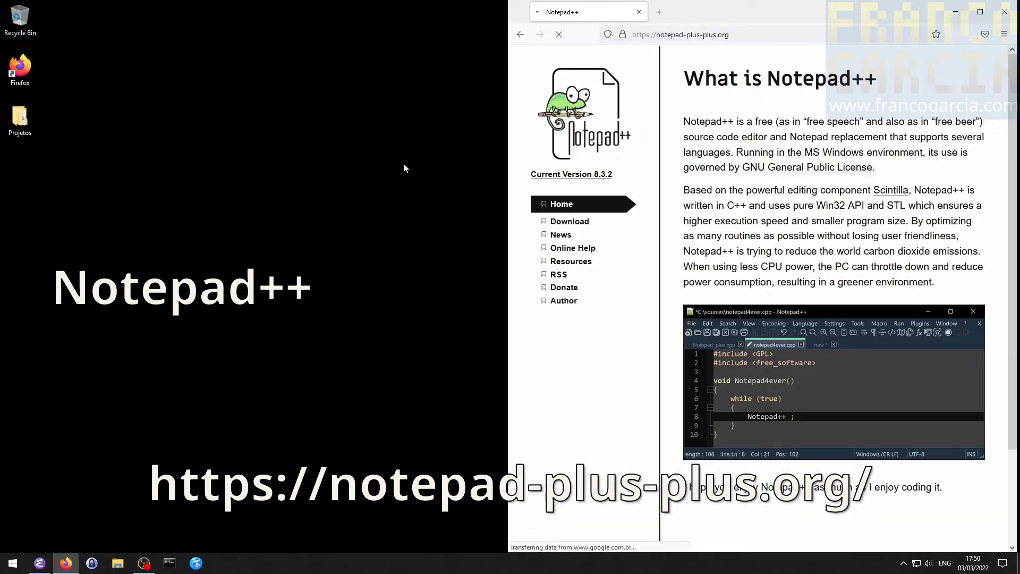
- Download the 64-bit x64 installer of Notepad++ 8.3.2 from the site's download section and save the file
{"action": "left_click", "coordinate": [585, 223]}
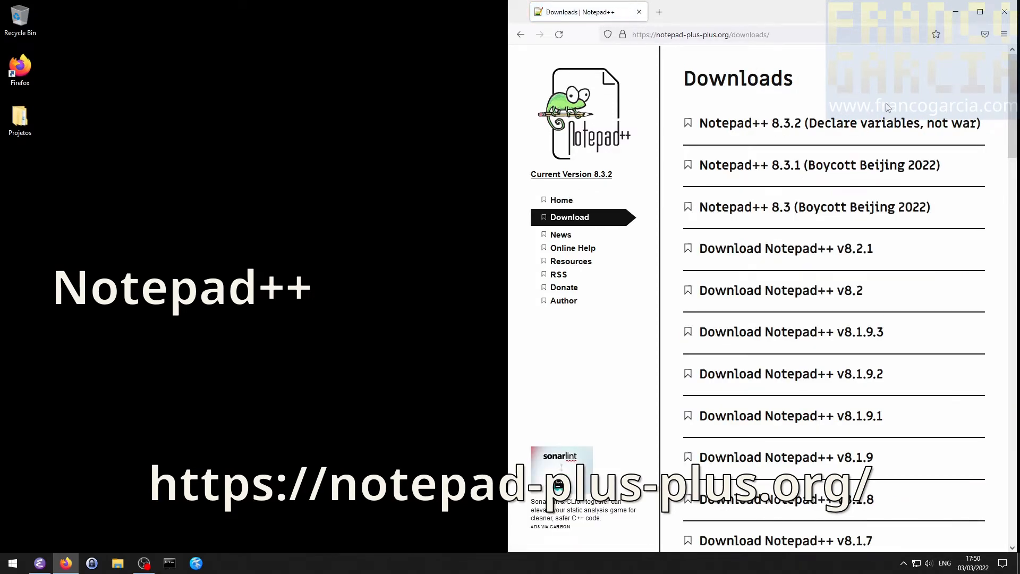
{"action": "left_click", "coordinate": [878, 127]}
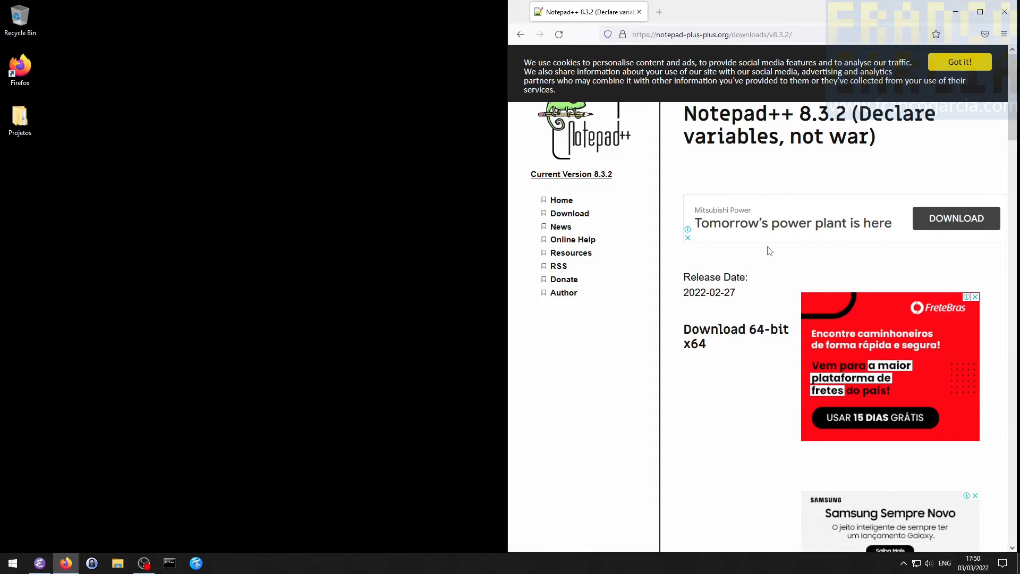
{"action": "scroll", "coordinate": [726, 292], "scroll_direction": "down", "scroll_amount": 2}
{"action": "scroll", "coordinate": [726, 293], "scroll_direction": "down", "scroll_amount": 10}
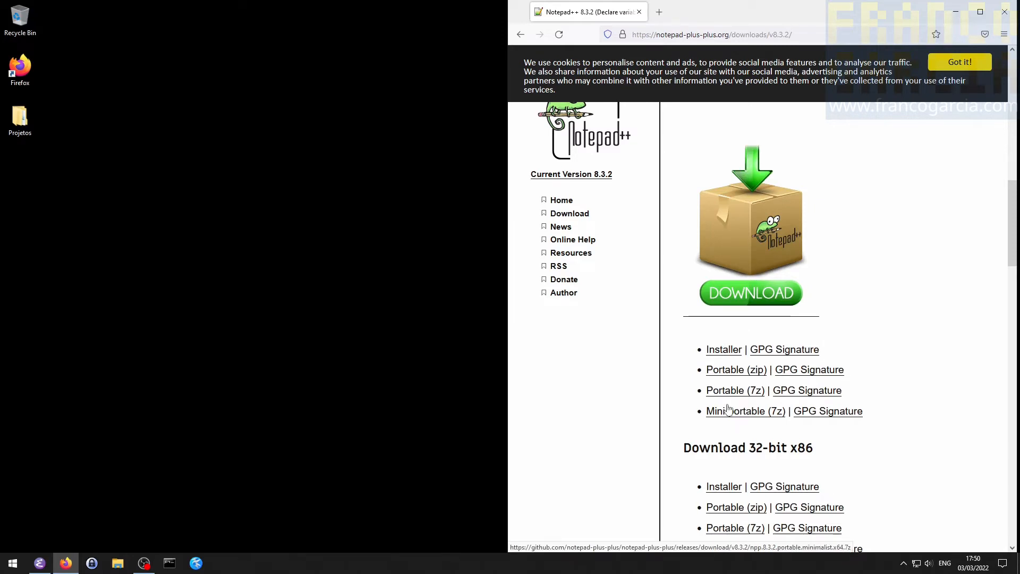
{"action": "left_click", "coordinate": [731, 354]}
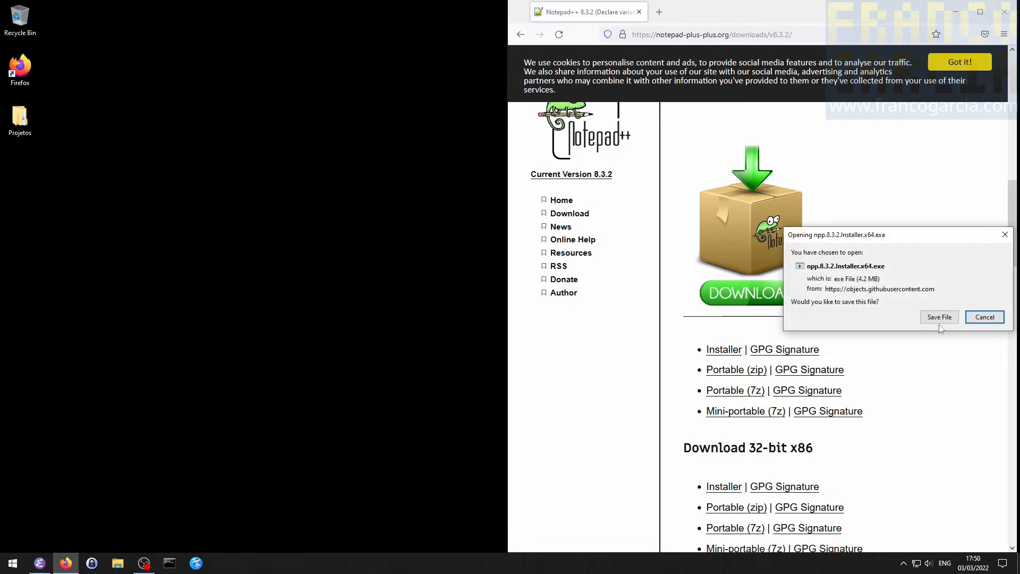
{"action": "left_click", "coordinate": [937, 317]}
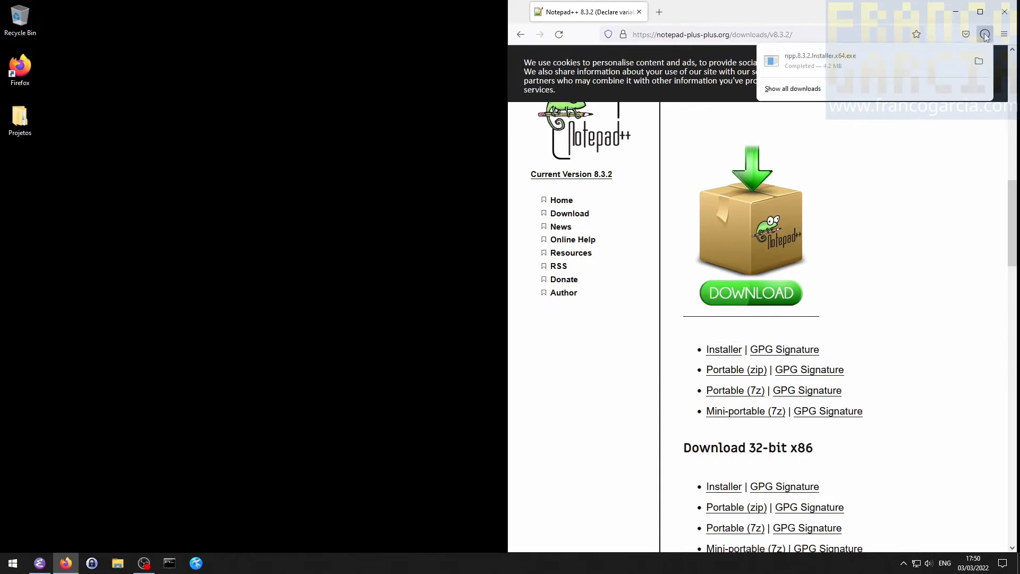
- Show npp.8.3.2.Installer.x64.exe in the Downloads folder, close Firefox, and scan the installer with Microsoft Defender, closing the scan window
{"action": "left_click", "coordinate": [979, 62]}
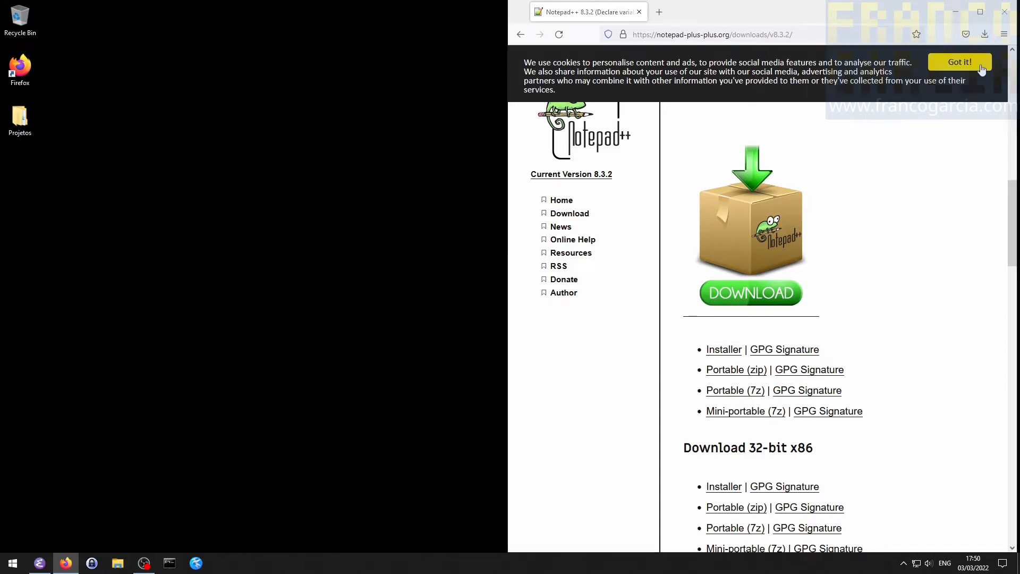
{"action": "left_click", "coordinate": [1004, 12]}
{"action": "right_click", "coordinate": [621, 287]}
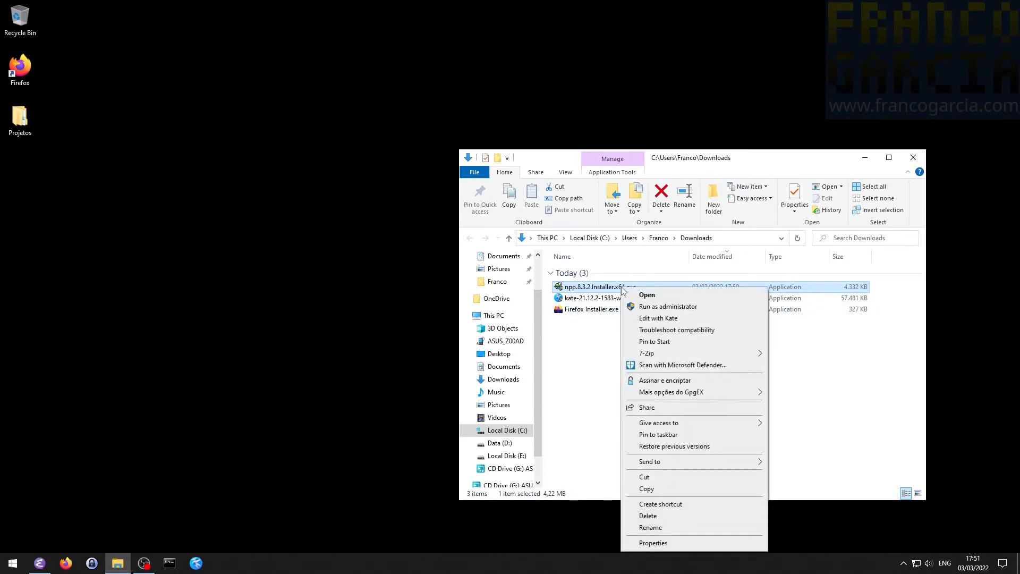
{"action": "left_click", "coordinate": [666, 365]}
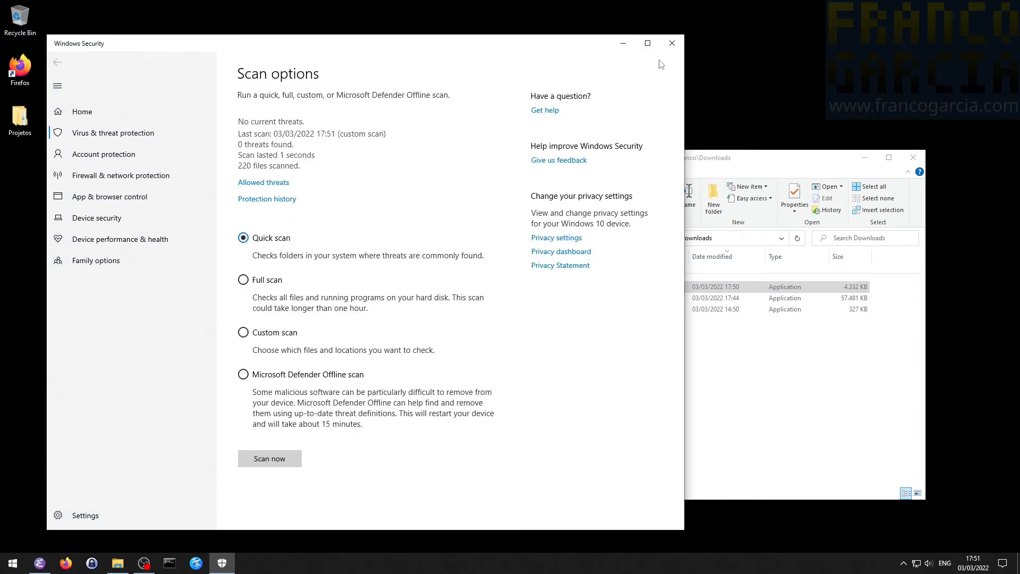
{"action": "left_click", "coordinate": [672, 44]}
- Run the Notepad++ installer with administrator permission and choose English as the installer language
{"action": "double_click", "coordinate": [587, 288]}
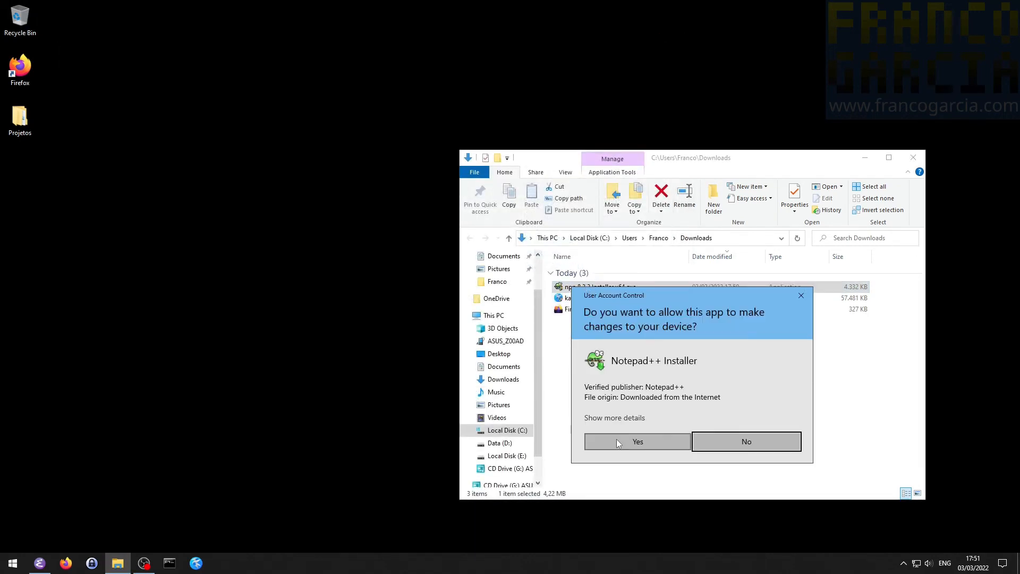
{"action": "left_click", "coordinate": [617, 441]}
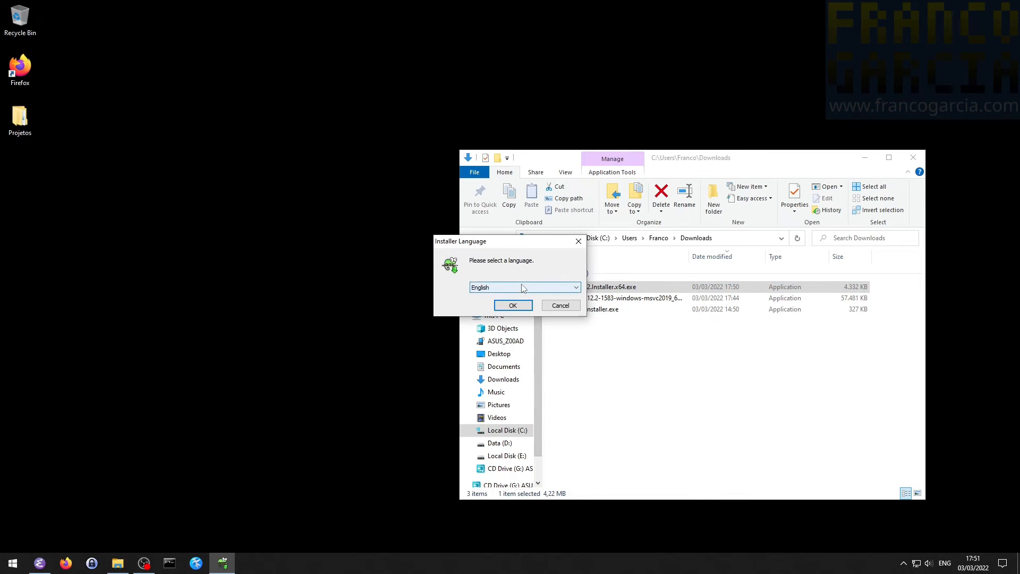
{"action": "left_click", "coordinate": [522, 287]}
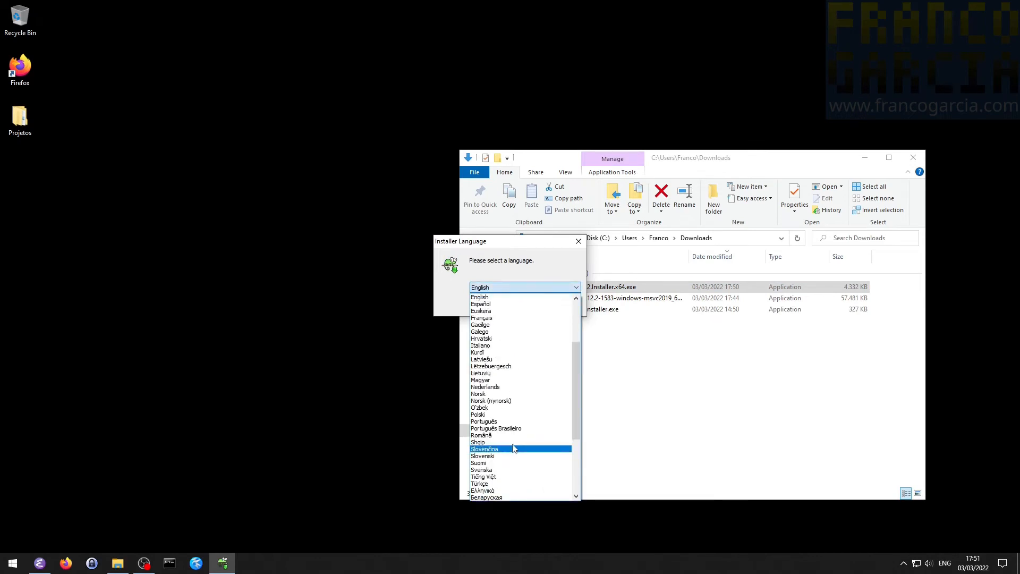
{"action": "left_click", "coordinate": [508, 297]}
{"action": "left_click", "coordinate": [514, 303]}
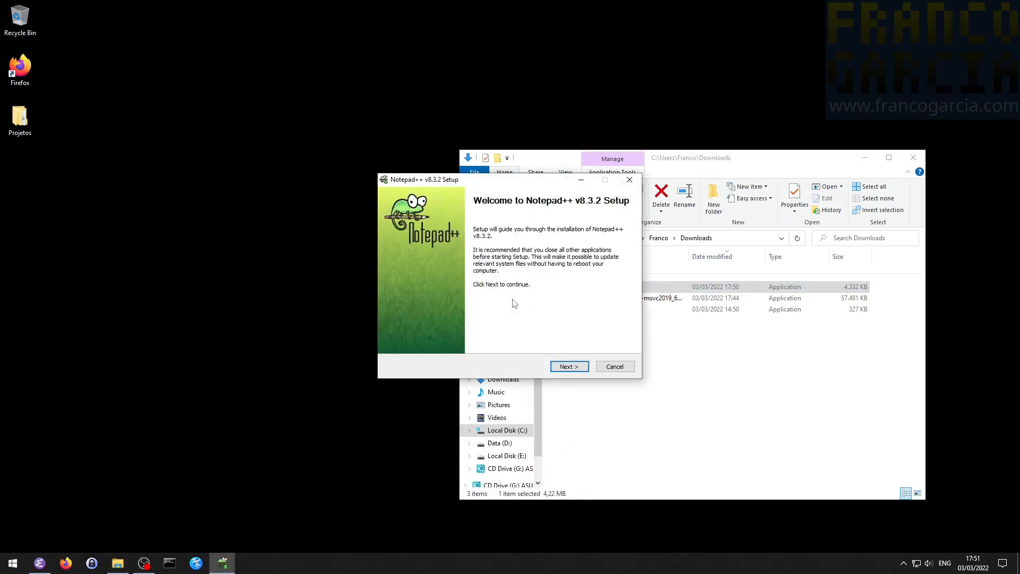
- Proceed past the setup welcome page, read through the license terms, and accept the agreement
{"action": "left_click", "coordinate": [564, 369]}
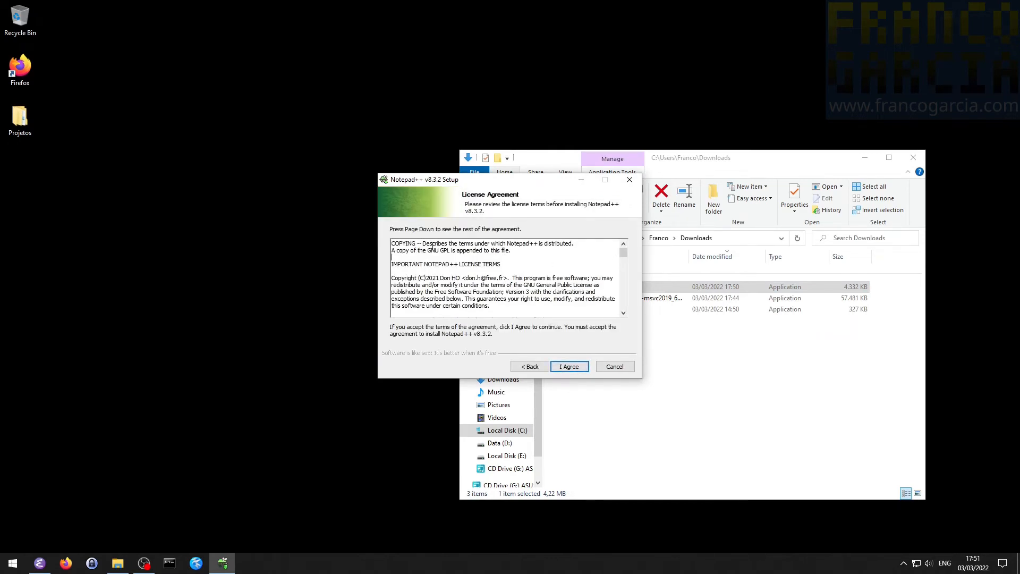
{"action": "mouse_move", "coordinate": [426, 249]}
{"action": "left_mouse_down"}
{"action": "mouse_move", "coordinate": [454, 250]}
{"action": "mouse_move", "coordinate": [428, 250]}
{"action": "left_mouse_up"}
{"action": "left_click", "coordinate": [428, 251]}
{"action": "scroll", "coordinate": [492, 268], "scroll_direction": "down", "scroll_amount": 2}
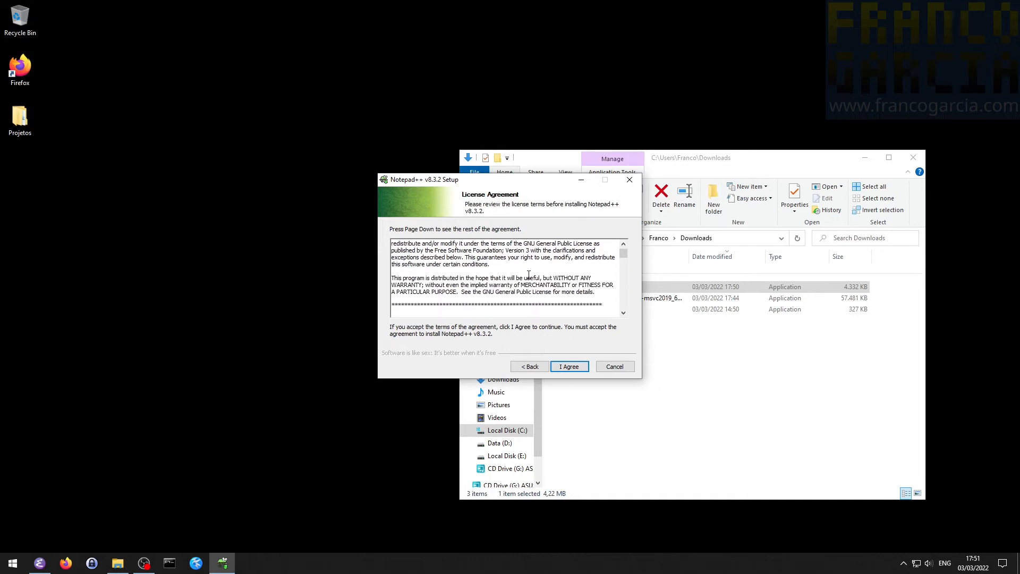
{"action": "scroll", "coordinate": [529, 275], "scroll_direction": "down", "scroll_amount": 3}
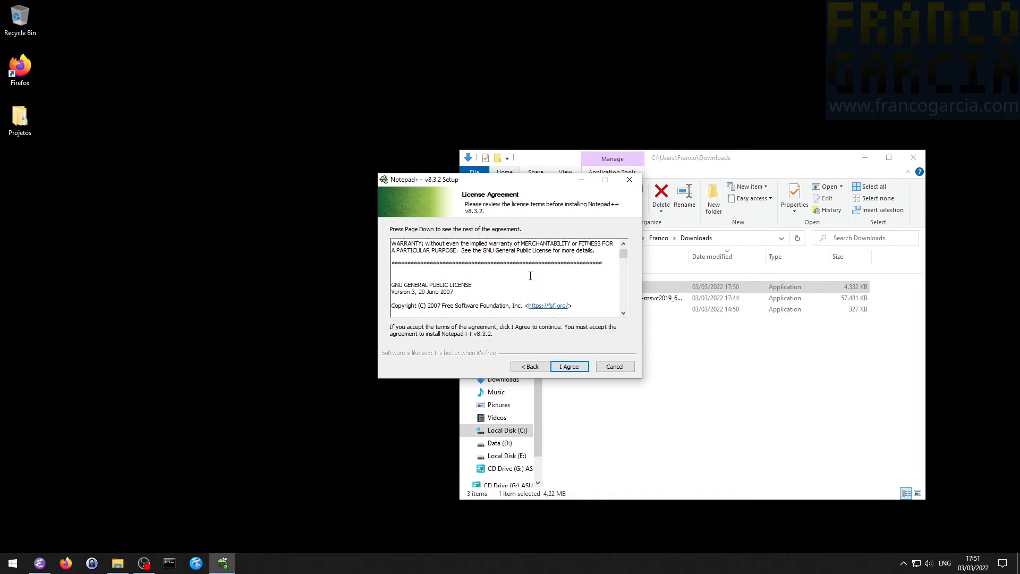
{"action": "left_click", "coordinate": [570, 367]}
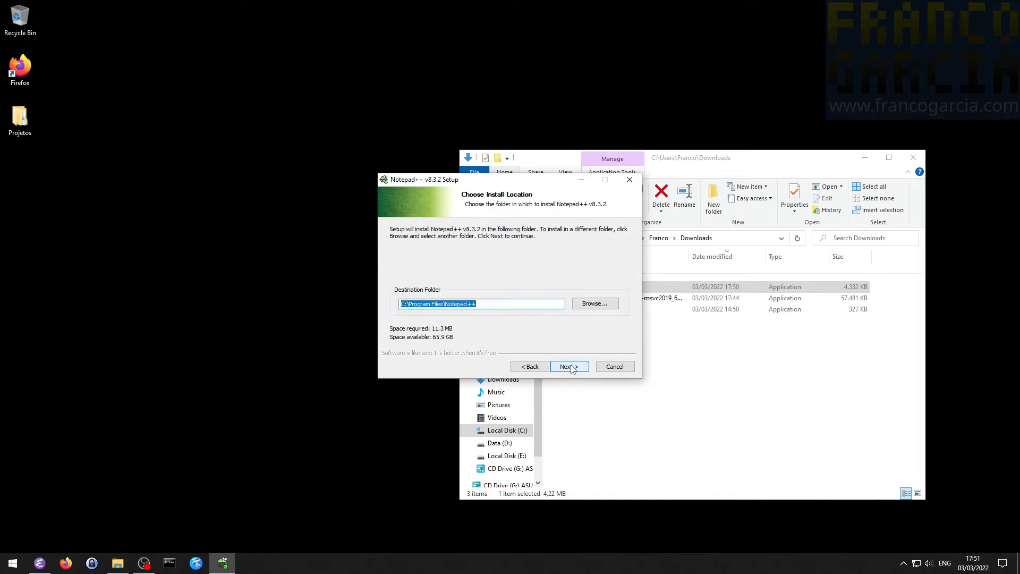
- Keep C:\Program Files\Notepad++ as the destination folder and continue to the component selection
{"action": "left_click", "coordinate": [510, 308]}
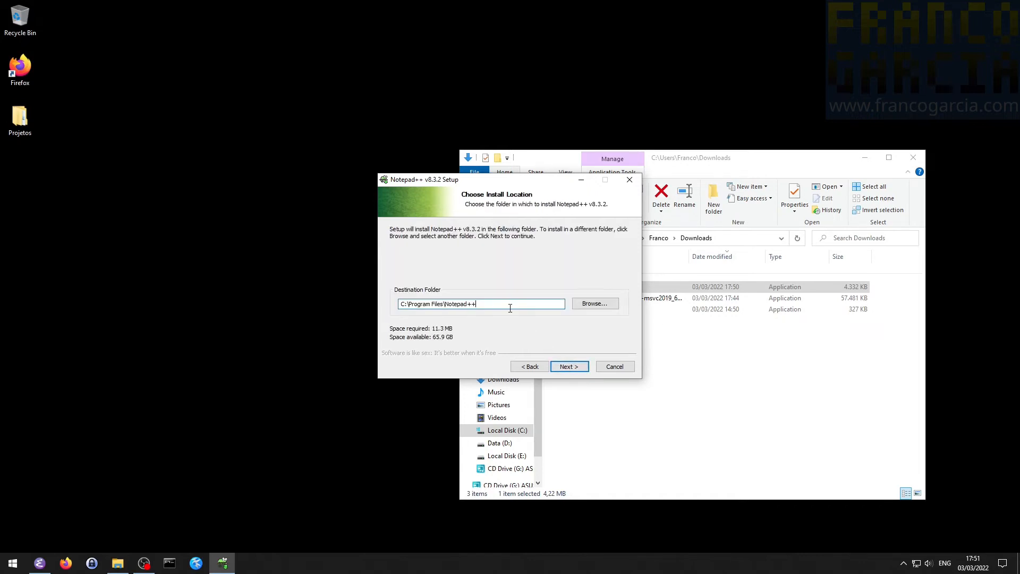
{"action": "key", "text": "ctrl+a"}
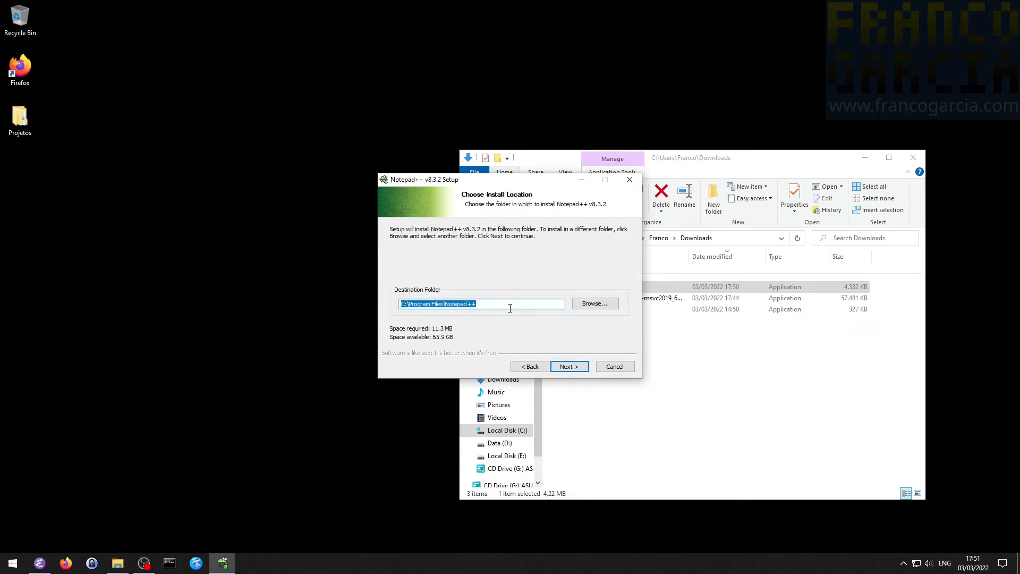
{"action": "left_click", "coordinate": [577, 374]}
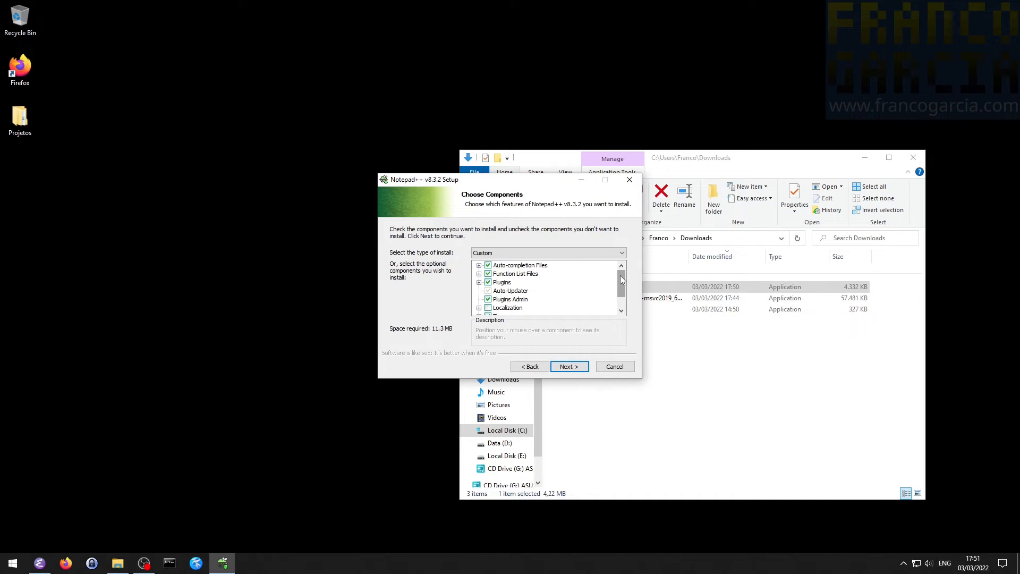
- Add the Brazilian Portuguese localization to the components to install and continue the setup
{"action": "left_click_drag", "start_coordinate": [620, 275], "coordinate": [625, 302]}
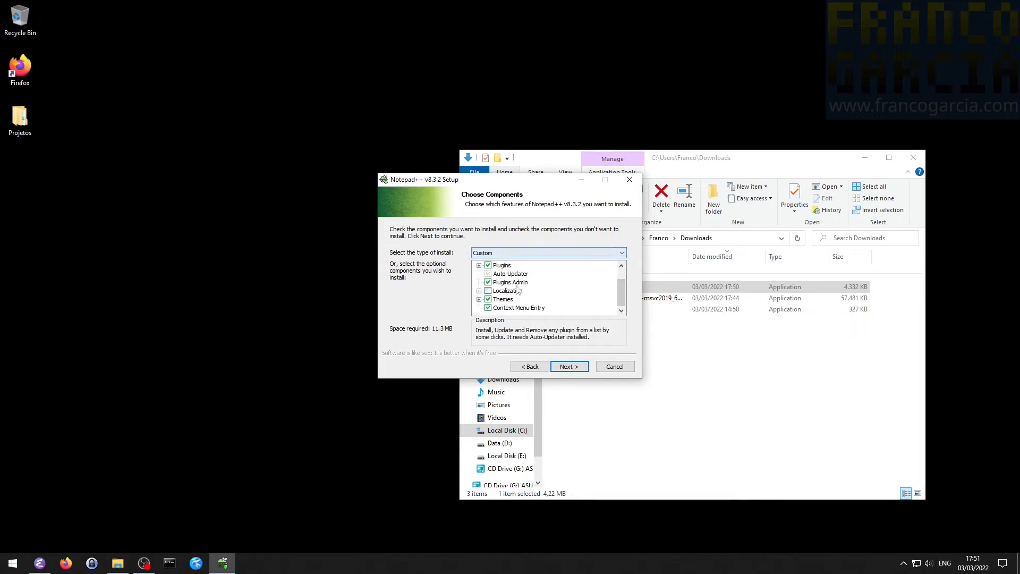
{"action": "left_click", "coordinate": [479, 292]}
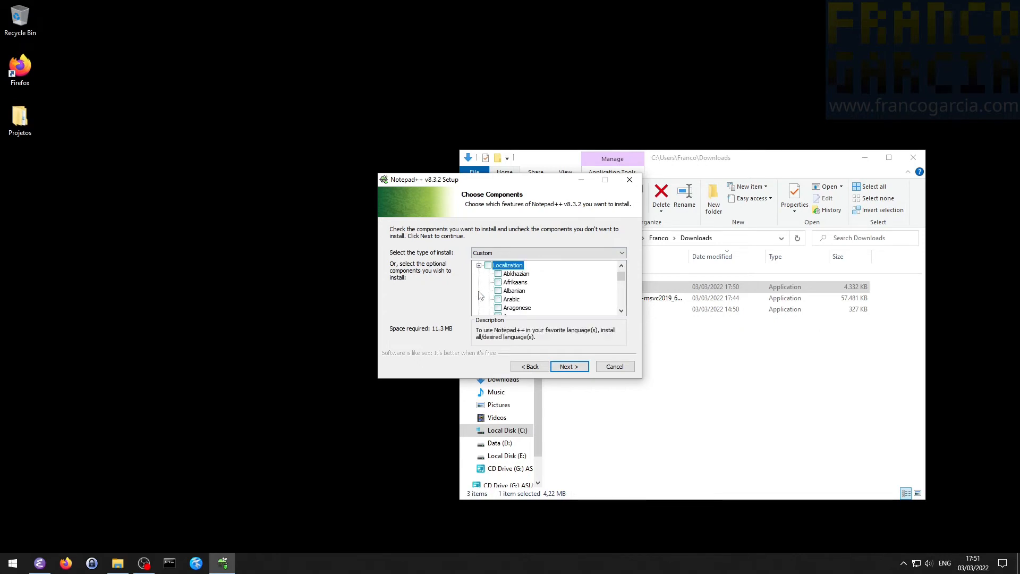
{"action": "scroll", "coordinate": [526, 295], "scroll_direction": "down", "scroll_amount": 3}
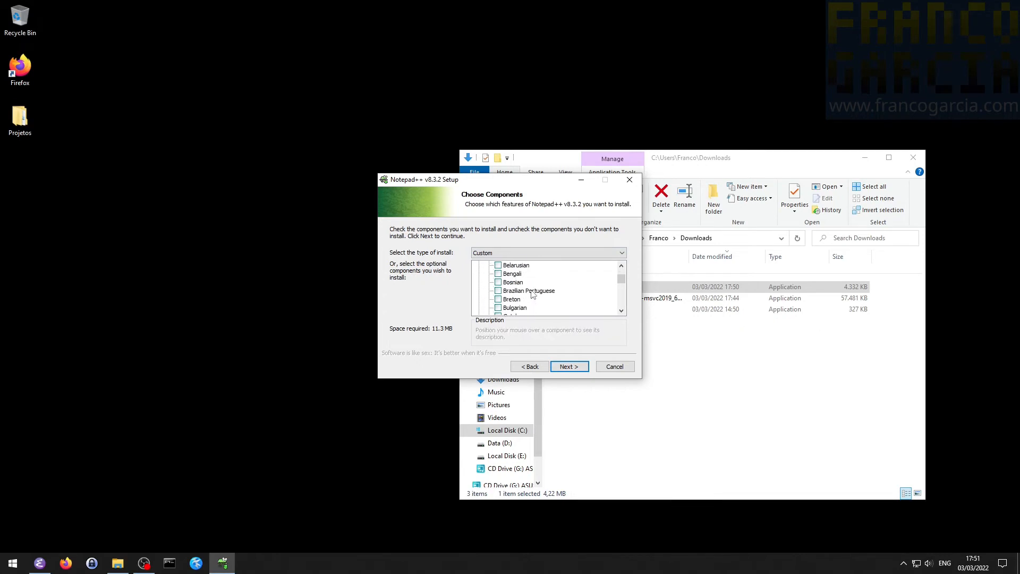
{"action": "left_click", "coordinate": [500, 292]}
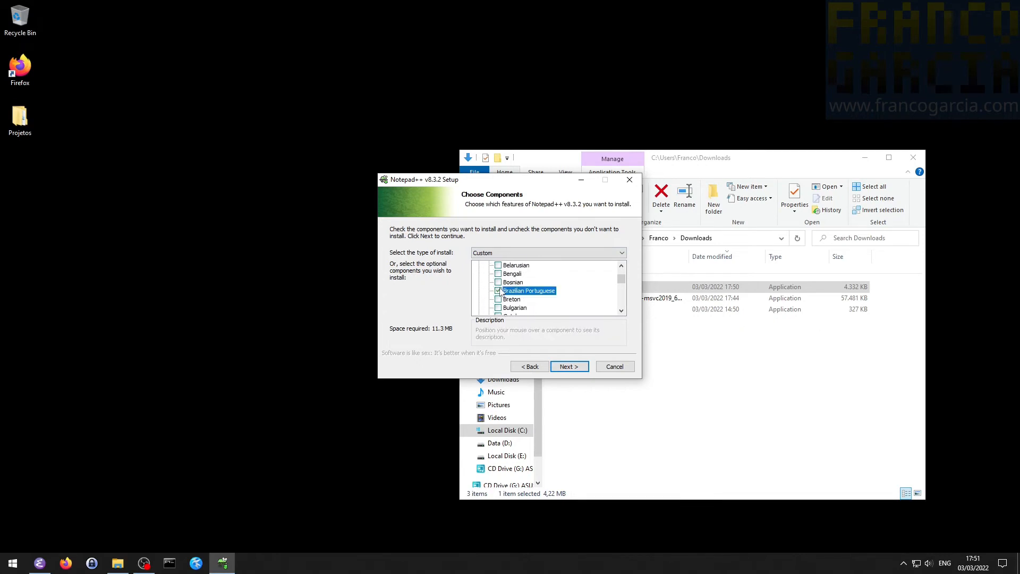
{"action": "left_click", "coordinate": [569, 367]}
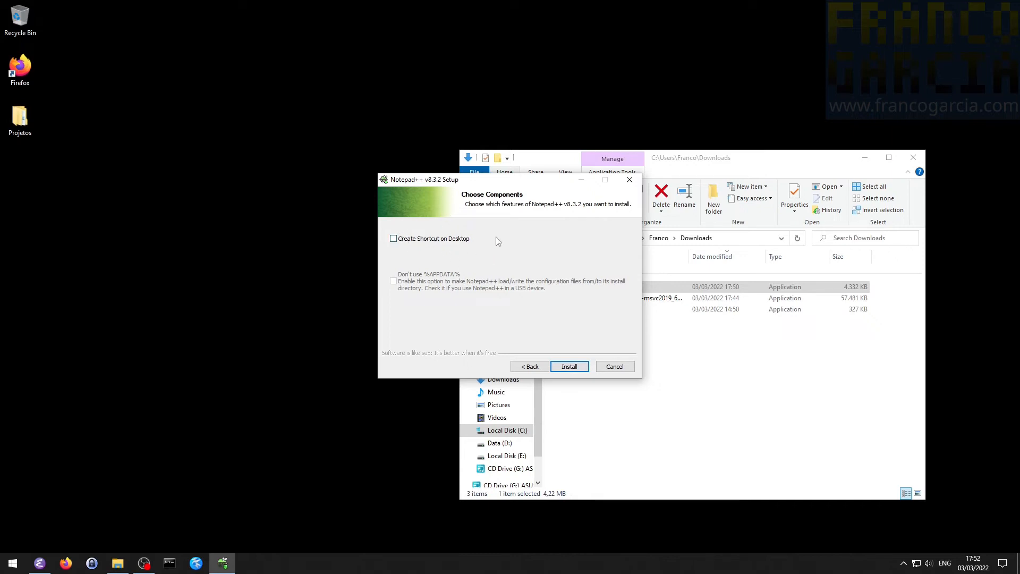
- Enable the desktop shortcut, install Notepad++, and finish the setup without running the program
{"action": "left_click", "coordinate": [409, 243]}
{"action": "left_click", "coordinate": [569, 366]}
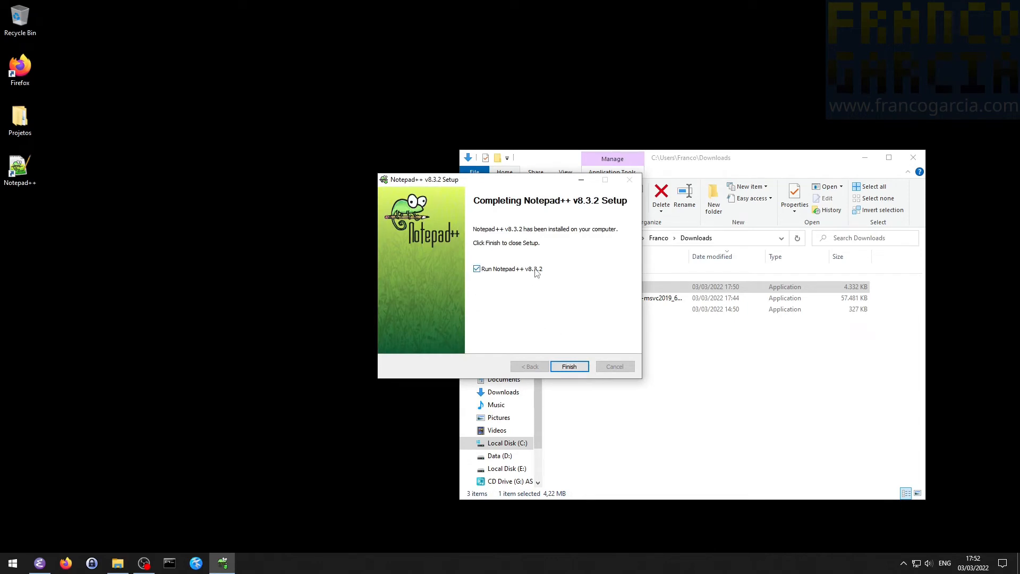
{"action": "left_click", "coordinate": [501, 269]}
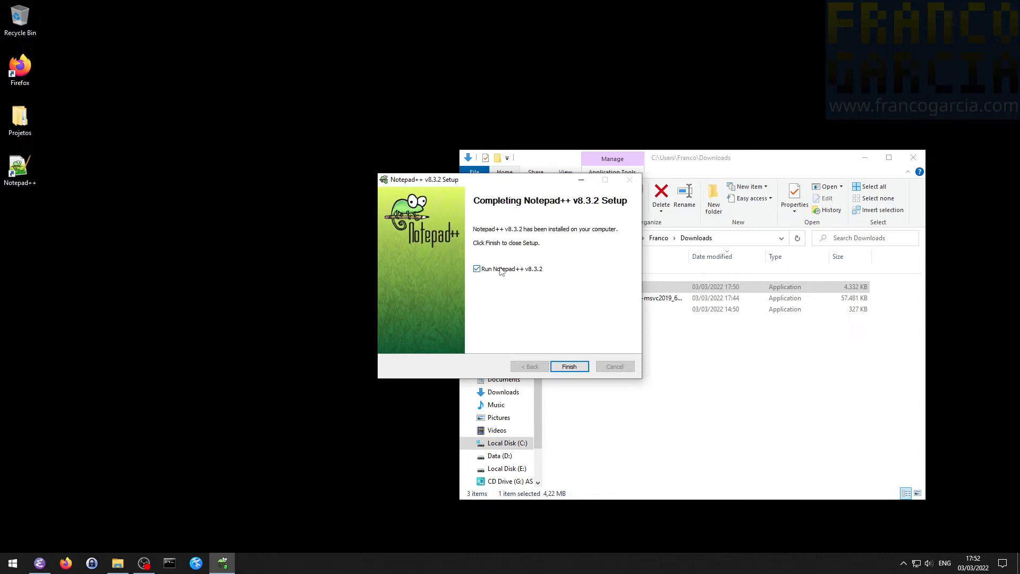
{"action": "left_click", "coordinate": [574, 366]}
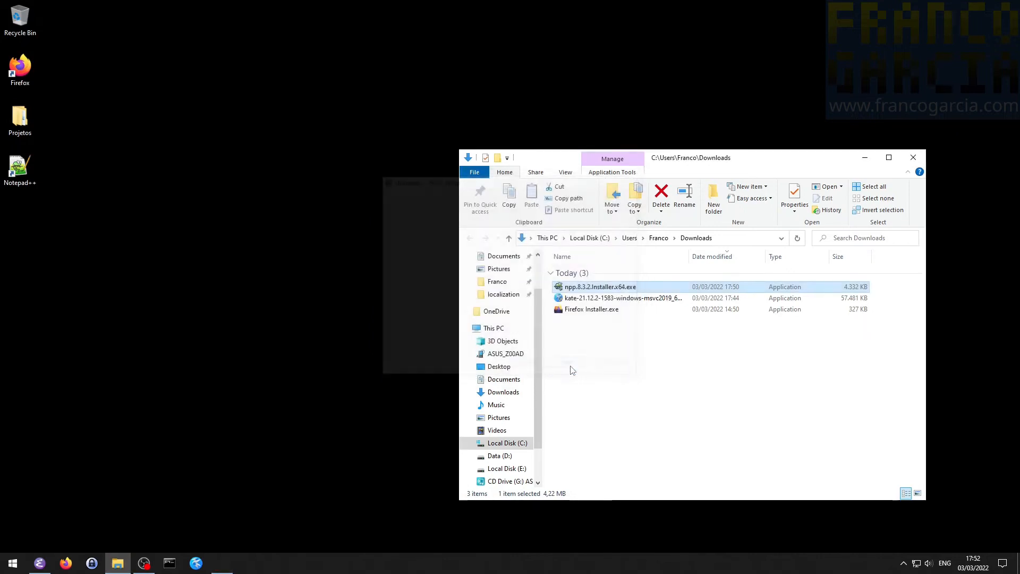
- Launch Notepad++ from its desktop shortcut and pin it to the taskbar
{"action": "double_click", "coordinate": [21, 170]}
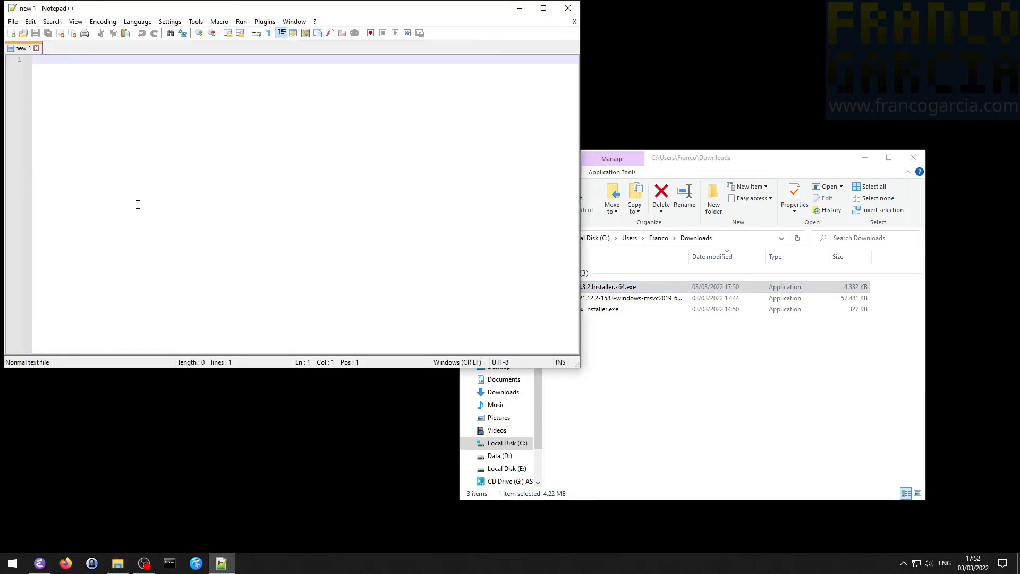
{"action": "right_click", "coordinate": [222, 563]}
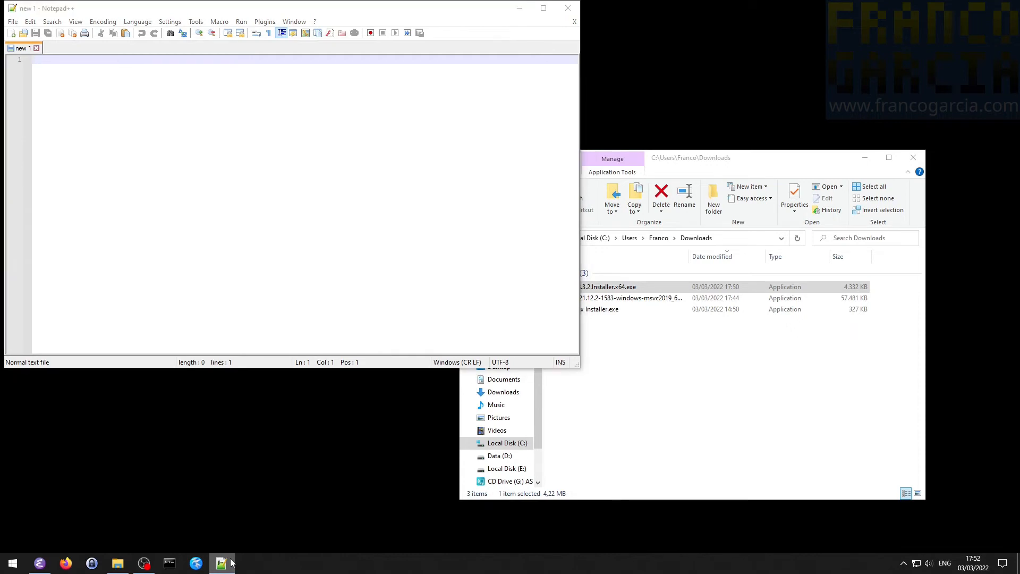
{"action": "left_click", "coordinate": [214, 528]}
- Maximize the editor and write a Portuguese greeting with the author's first name, followed by the line "Arquivo criado usando Notepad++."
{"action": "double_click", "coordinate": [260, 12]}
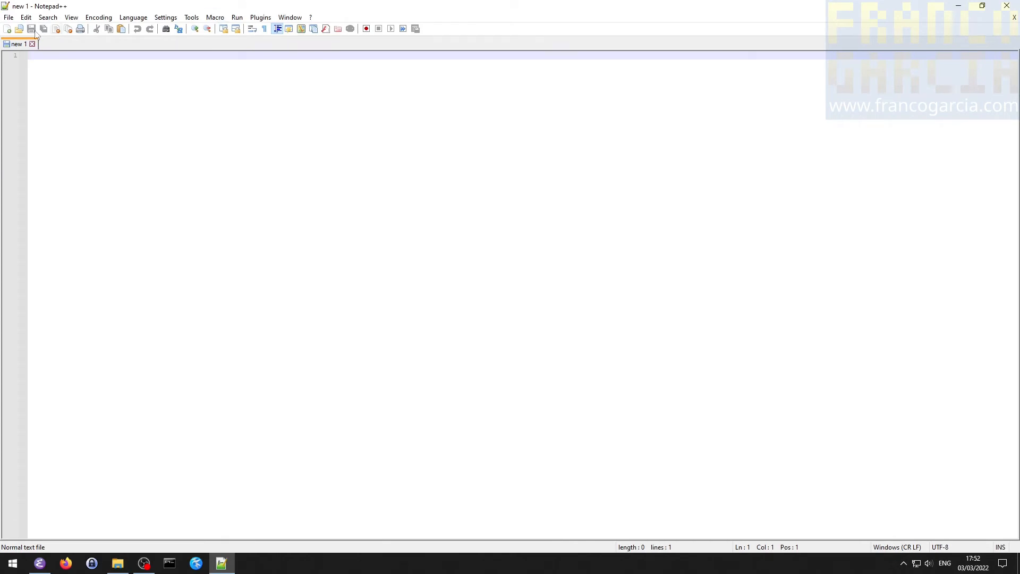
{"action": "left_click", "coordinate": [8, 17]}
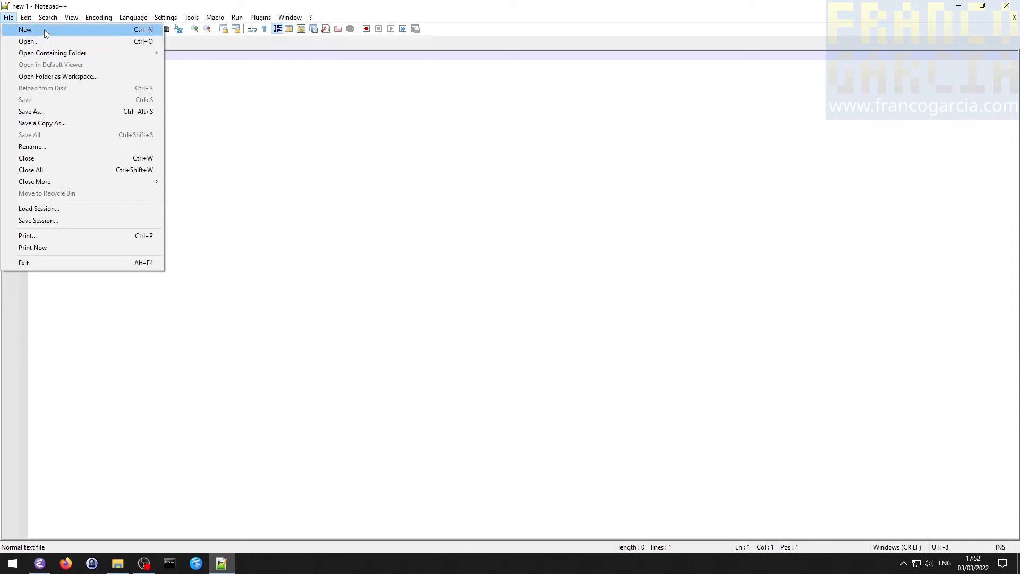
{"action": "left_click", "coordinate": [277, 82]}
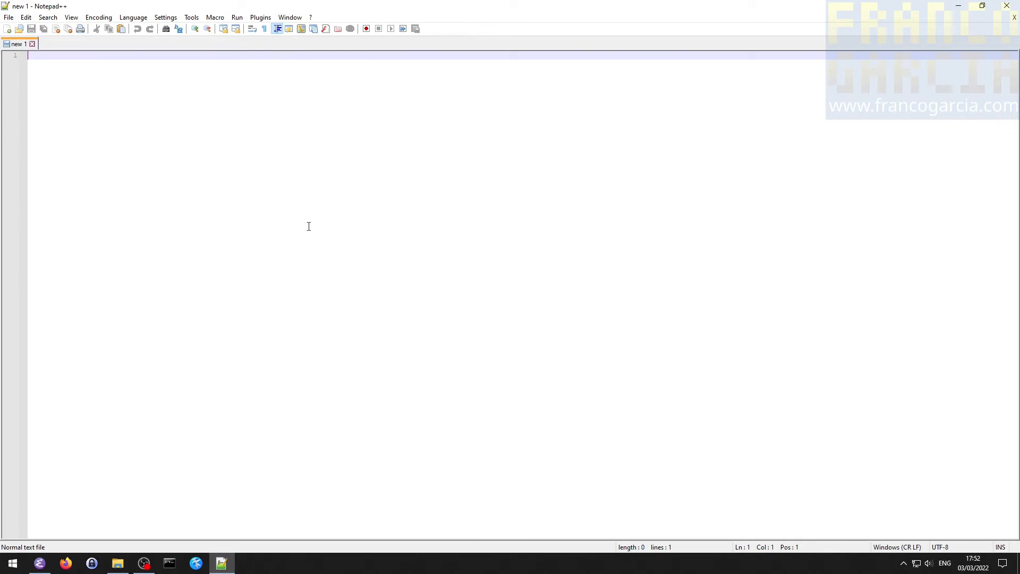
{"action": "type", "text": "Olá, meu nome "}
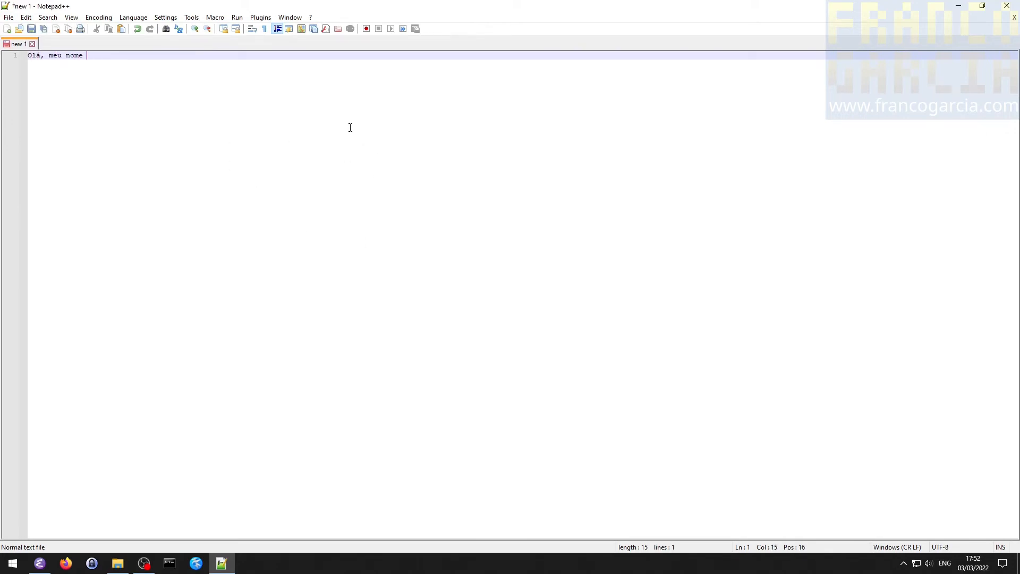
{"action": "type", "text": "é Franco!"}
{"action": "key", "text": "Return"}
{"action": "type", "text": "Arquiv"}
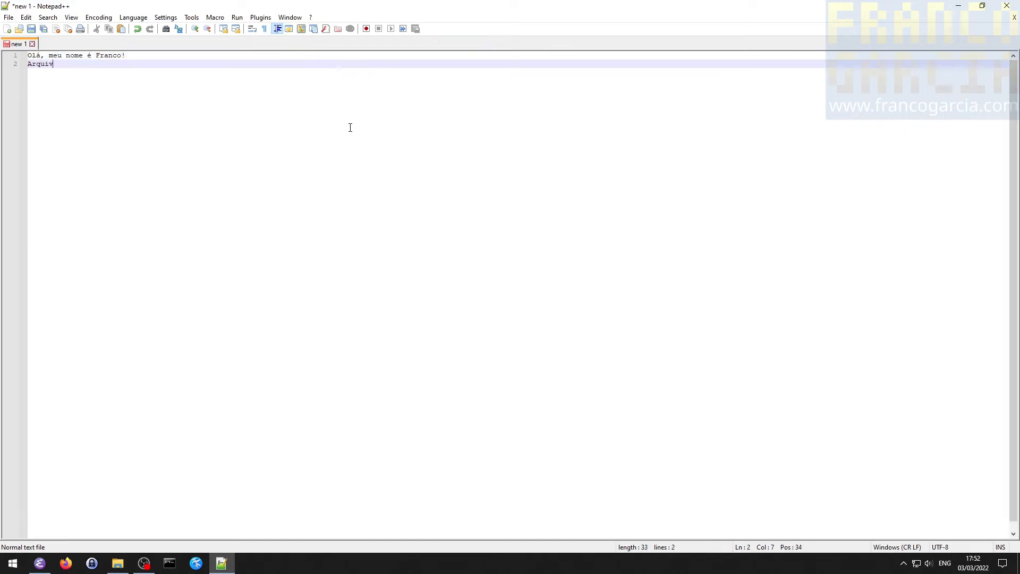
{"action": "type", "text": "o criado usando Notepad++."}
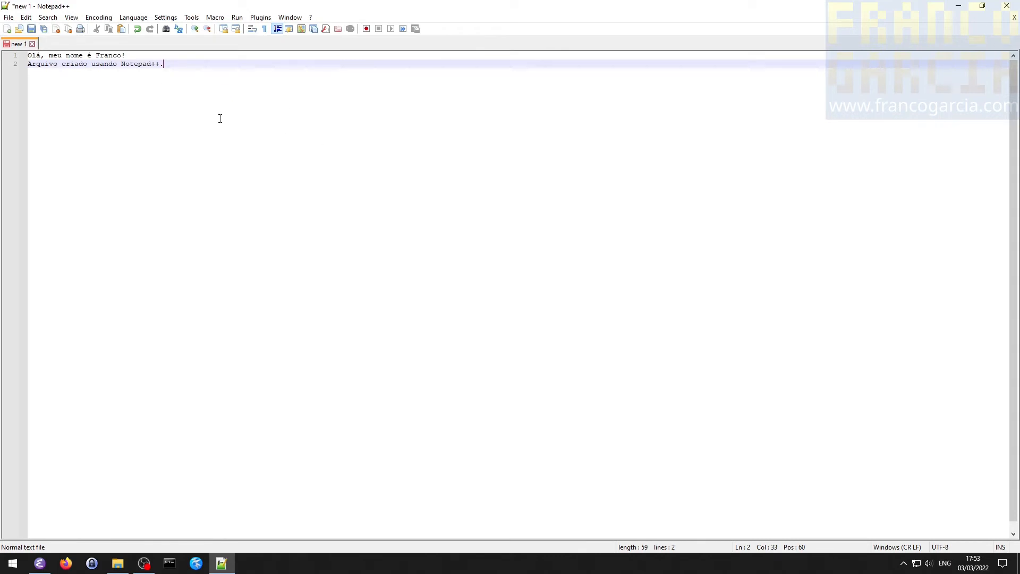
- Start saving the file and create a folder named Notepad++ inside the desktop's Projetos folder, opening it as the save location
{"action": "left_click", "coordinate": [8, 17]}
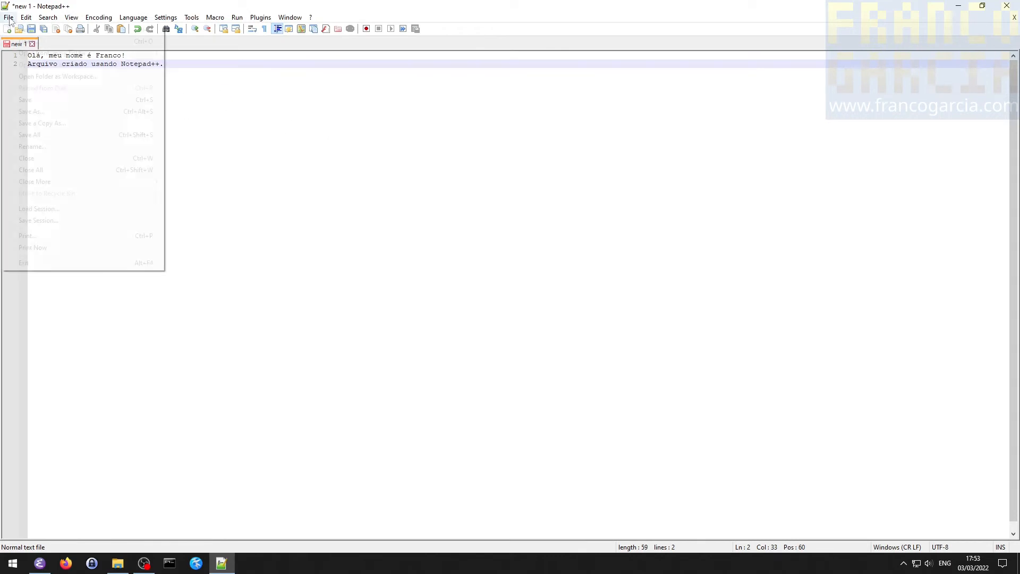
{"action": "left_click", "coordinate": [38, 97]}
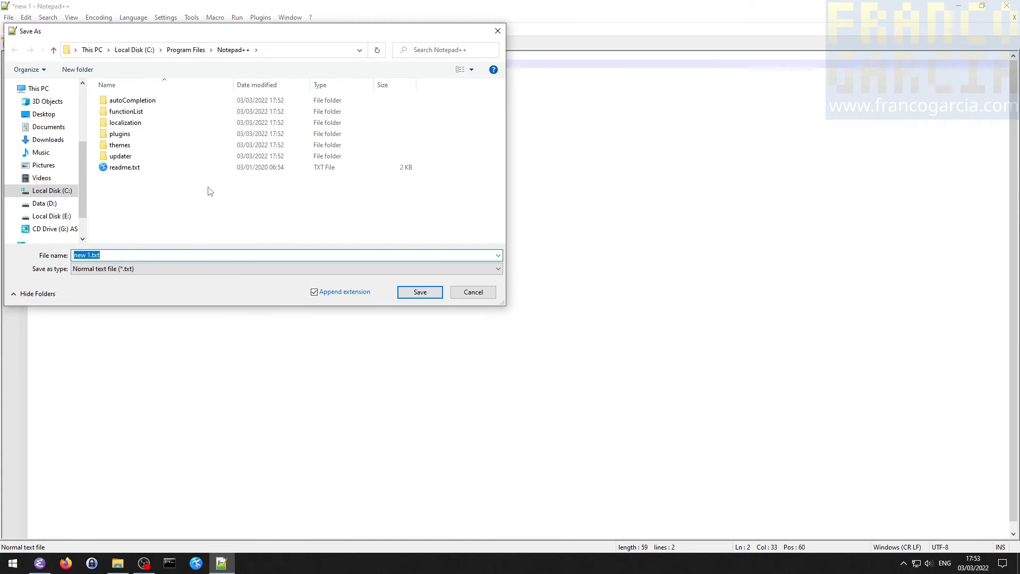
{"action": "scroll", "coordinate": [38, 111], "scroll_direction": "up", "scroll_amount": 2}
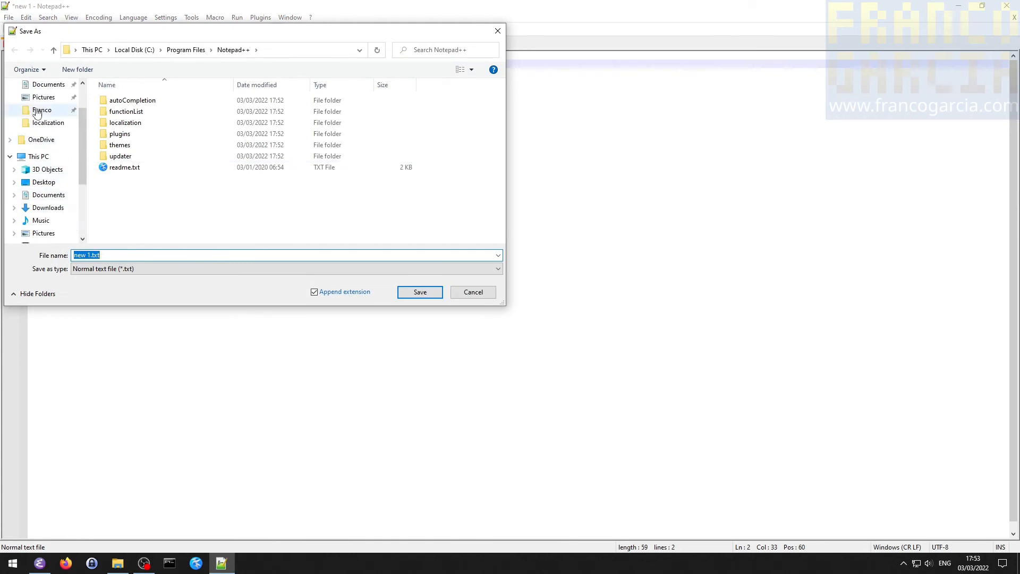
{"action": "scroll", "coordinate": [37, 111], "scroll_direction": "up", "scroll_amount": 2}
{"action": "left_click", "coordinate": [41, 106]}
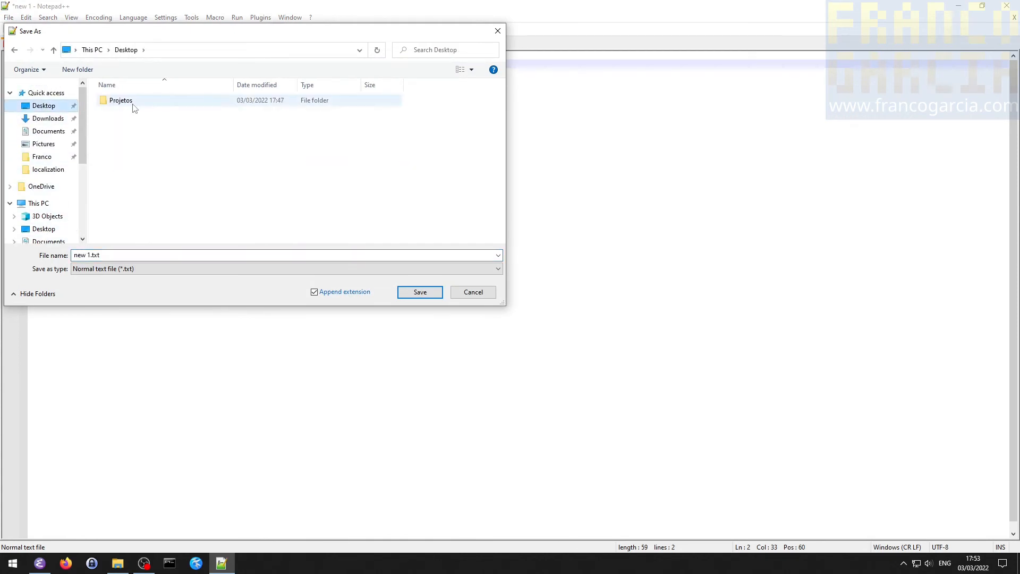
{"action": "double_click", "coordinate": [134, 104]}
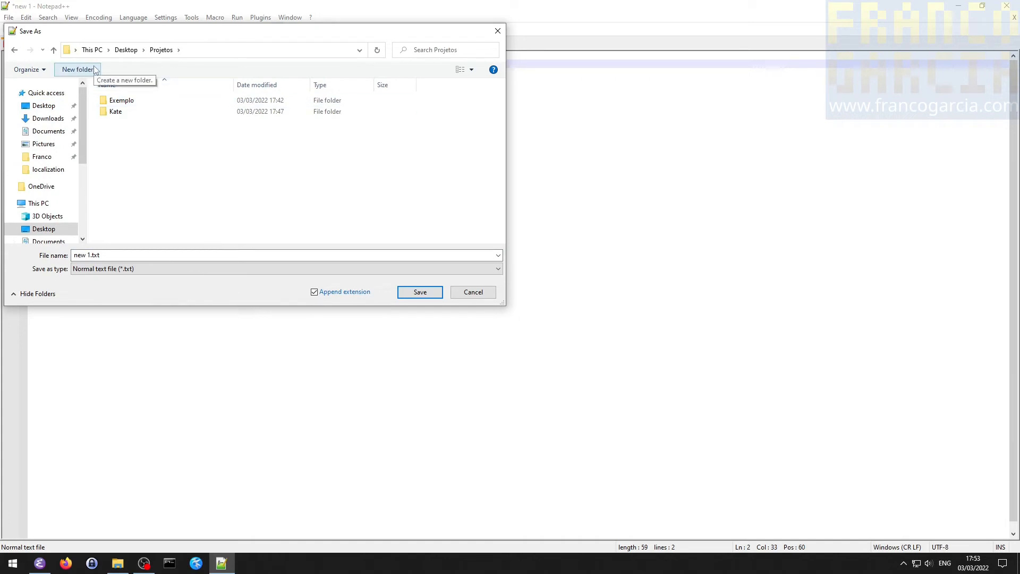
{"action": "left_click", "coordinate": [77, 70]}
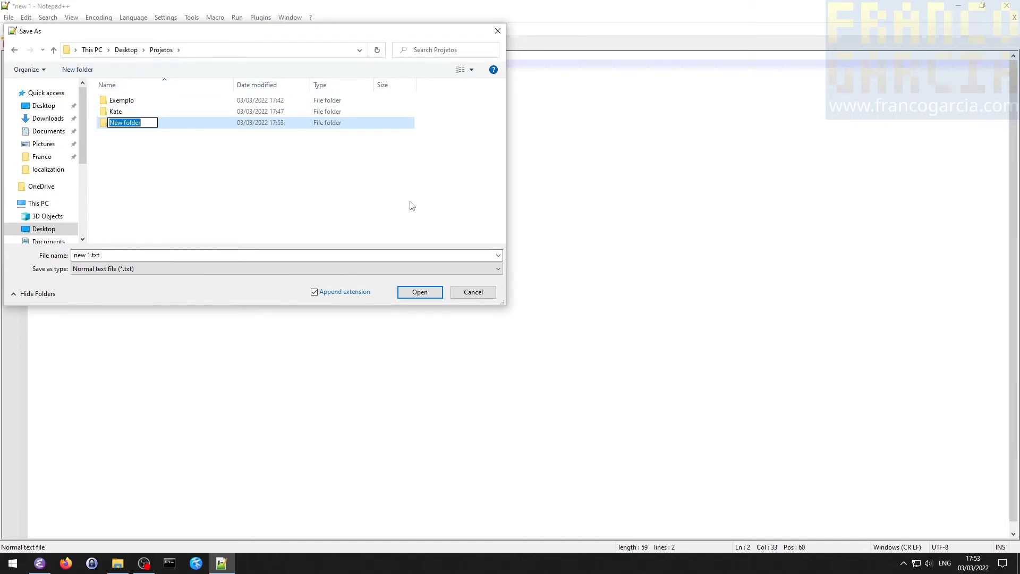
{"action": "type", "text": "Notepad++"}
{"action": "key", "text": "Return"}
{"action": "double_click", "coordinate": [119, 122]}
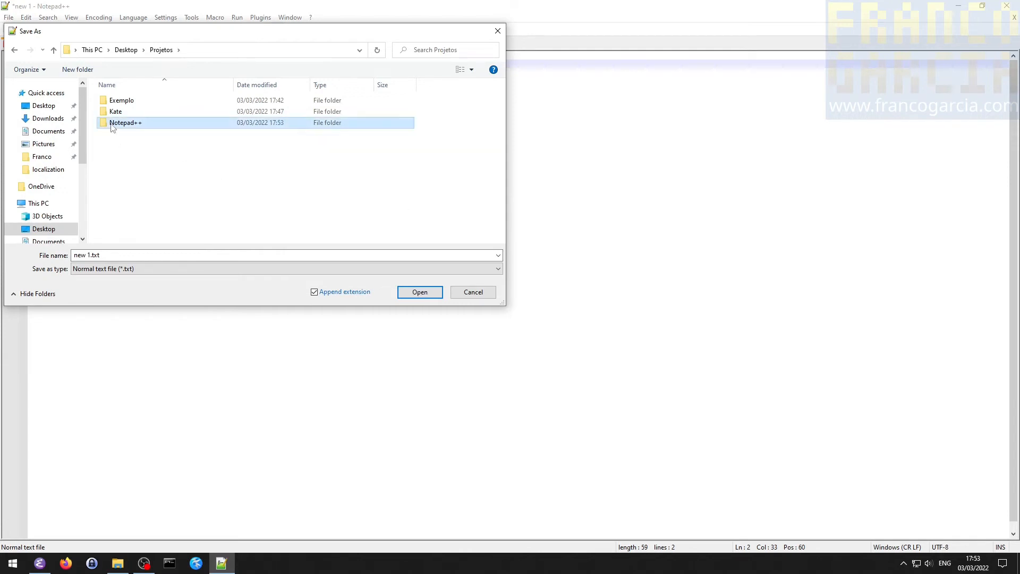
- Save the document as a normal text file named ola.txt and close the editor
{"action": "left_click", "coordinate": [155, 271]}
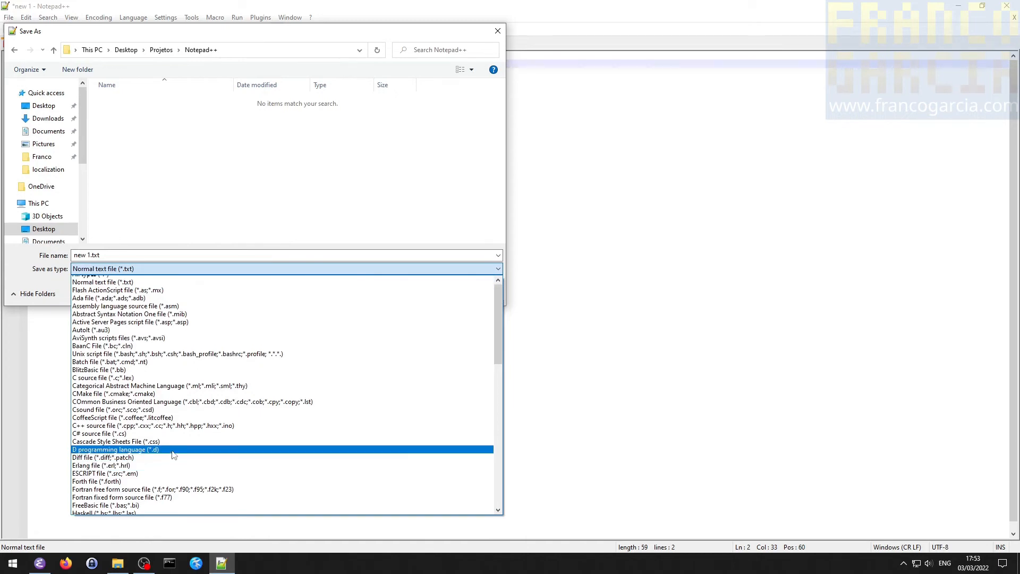
{"action": "scroll", "coordinate": [105, 285], "scroll_direction": "up", "scroll_amount": 1}
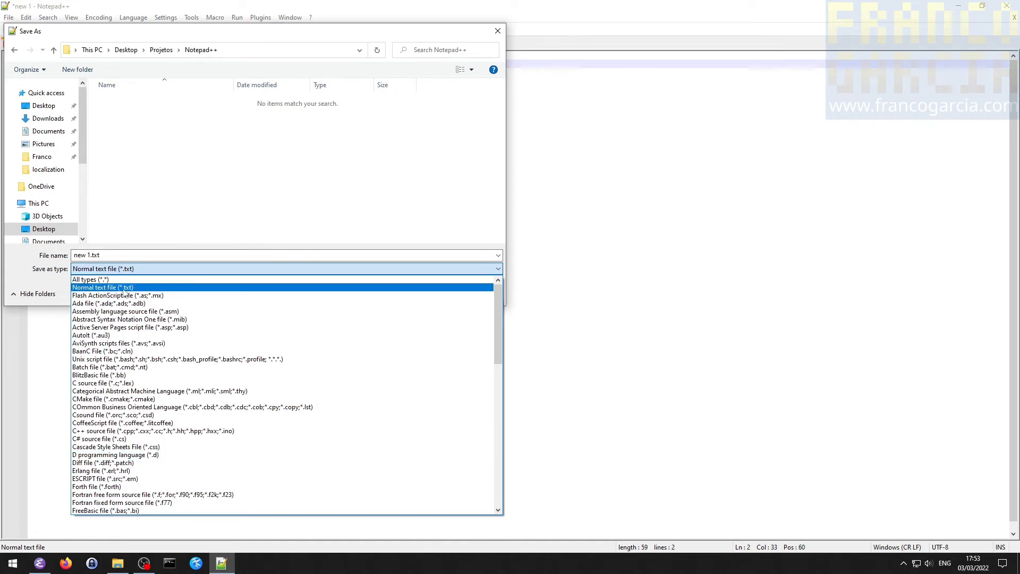
{"action": "left_click", "coordinate": [117, 289]}
{"action": "left_click", "coordinate": [90, 257]}
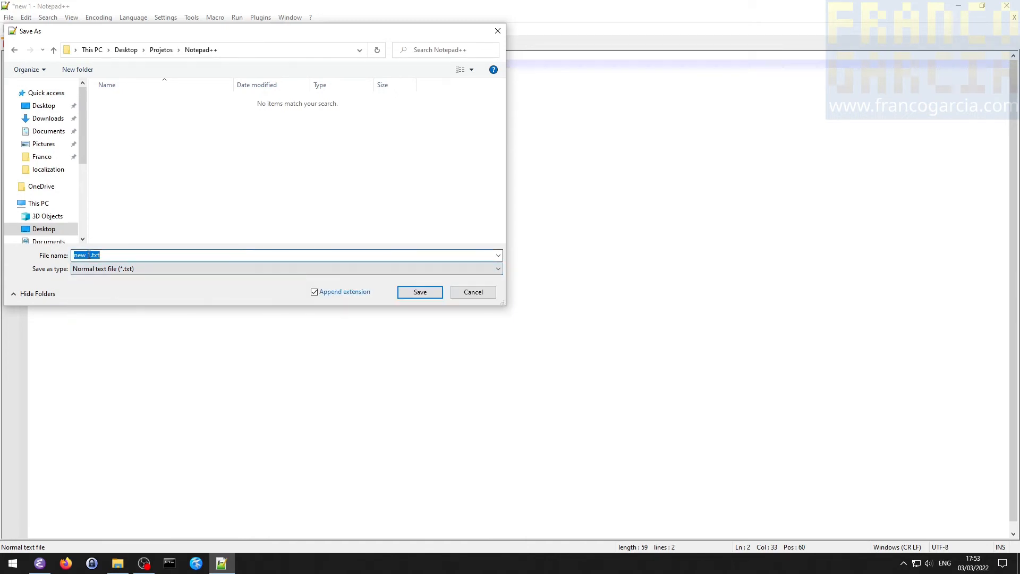
{"action": "key", "text": "ctrl+a"}
{"action": "type", "text": "ola.txt"}
{"action": "key", "text": "Return"}
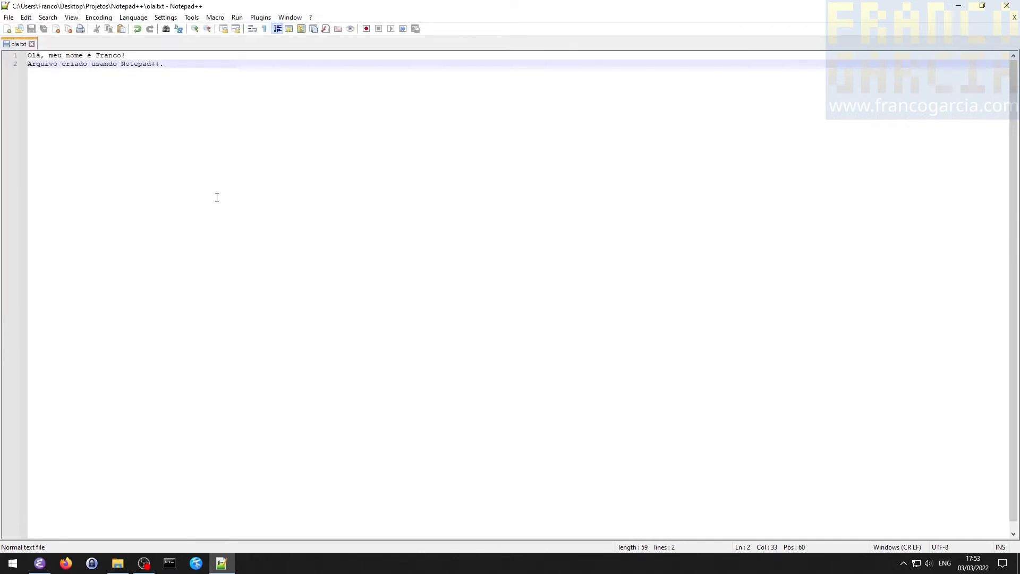
{"action": "left_click", "coordinate": [1006, 6]}
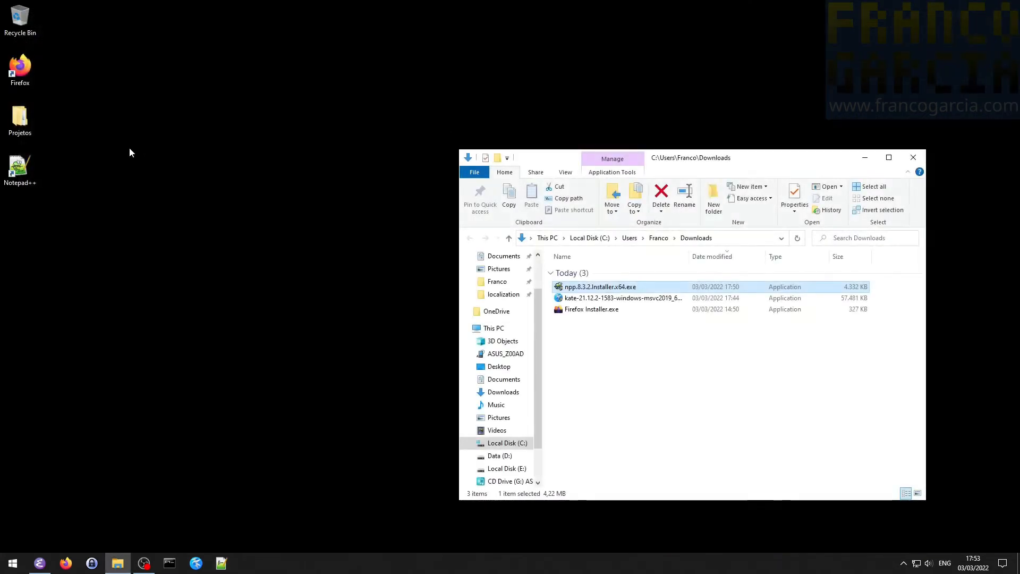
- Open the Notepad++ folder inside the desktop's Projetos folder
{"action": "double_click", "coordinate": [12, 116]}
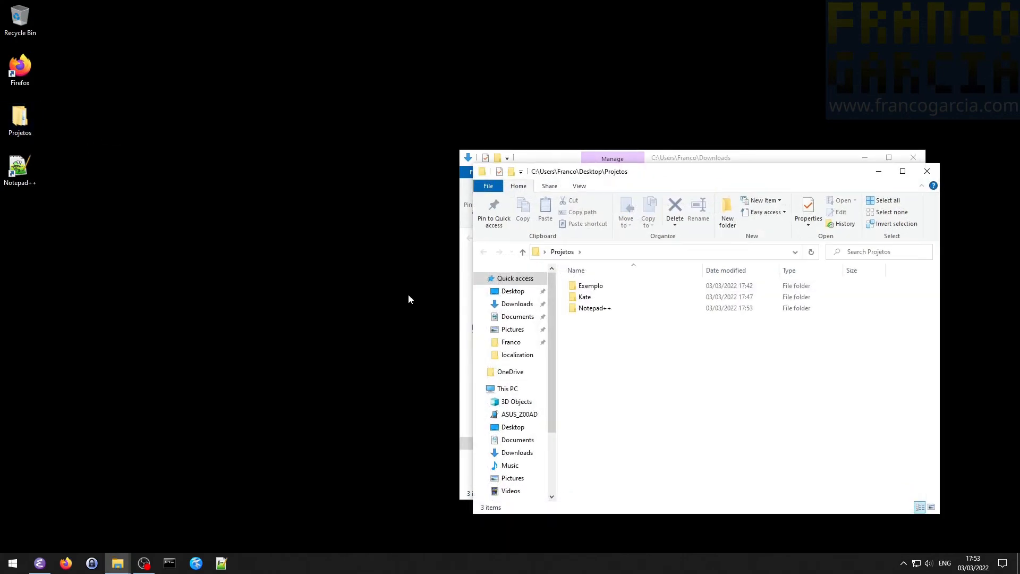
{"action": "left_click", "coordinate": [603, 311]}
{"action": "double_click", "coordinate": [602, 310]}
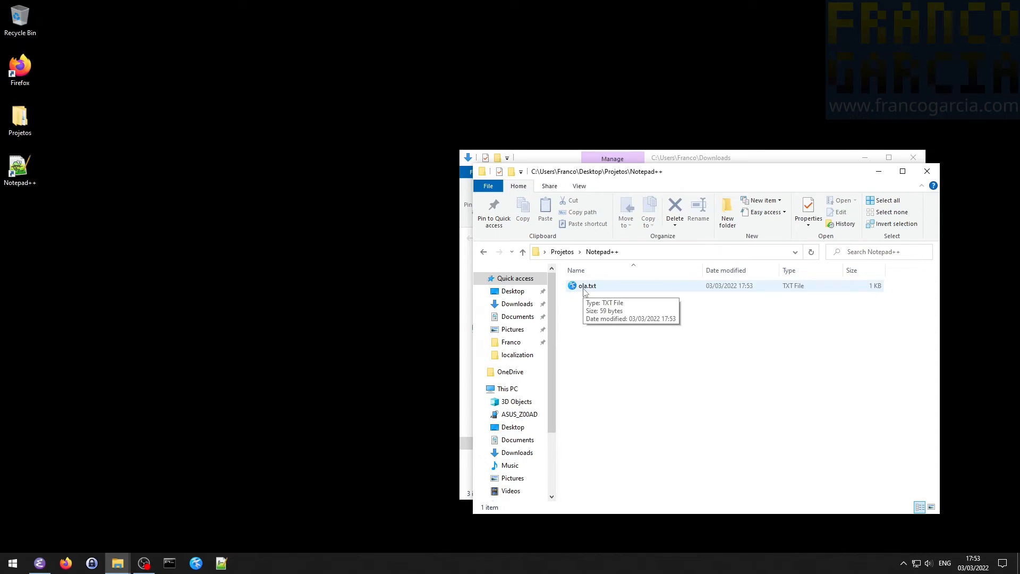
- Make Notepad++ the default app for .txt files through ola.txt, and reopen the file to test the association
{"action": "right_click", "coordinate": [585, 290]}
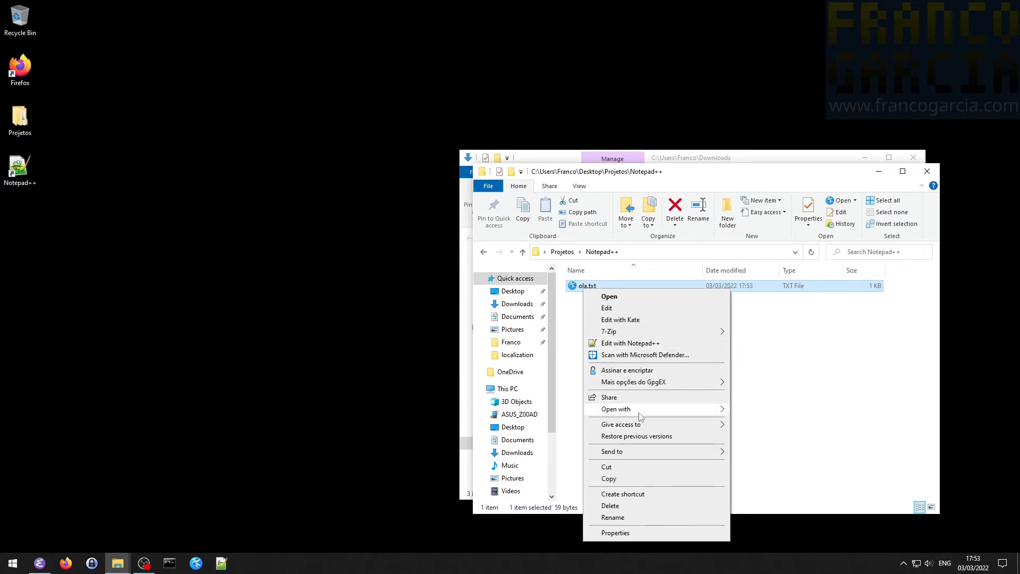
{"action": "mouse_move", "coordinate": [640, 412]}
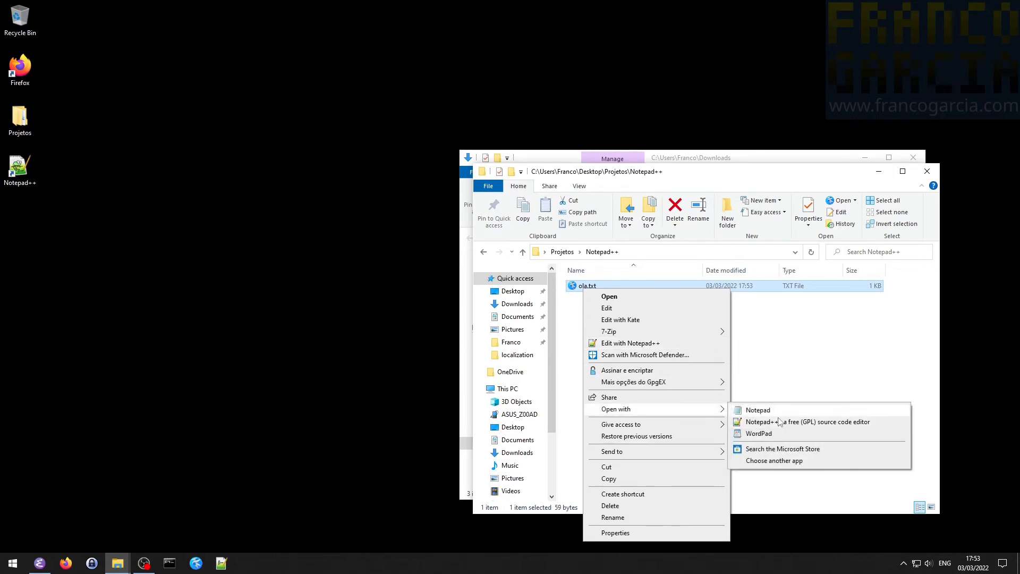
{"action": "left_click", "coordinate": [785, 461]}
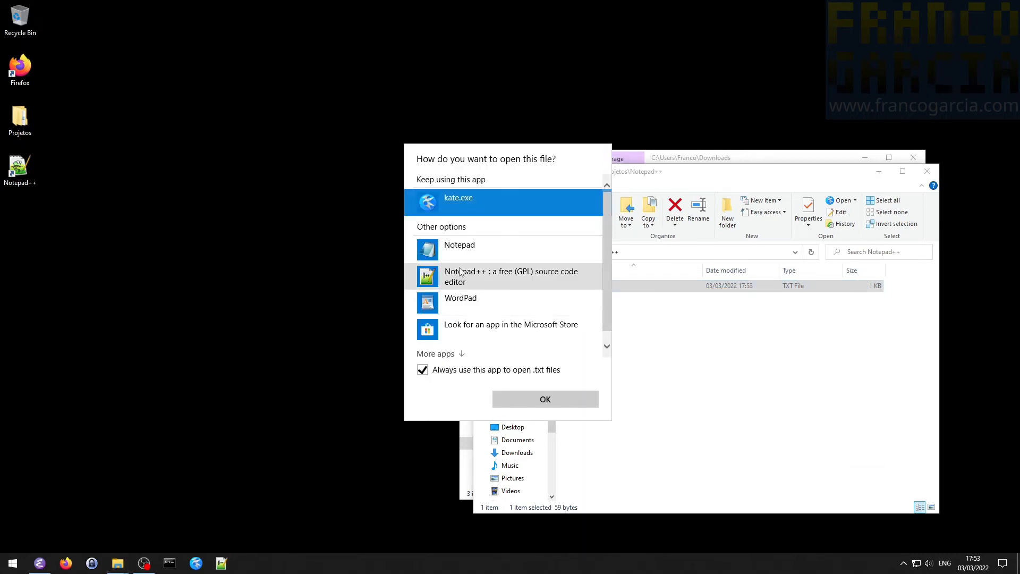
{"action": "left_click", "coordinate": [531, 273]}
{"action": "left_click", "coordinate": [537, 398]}
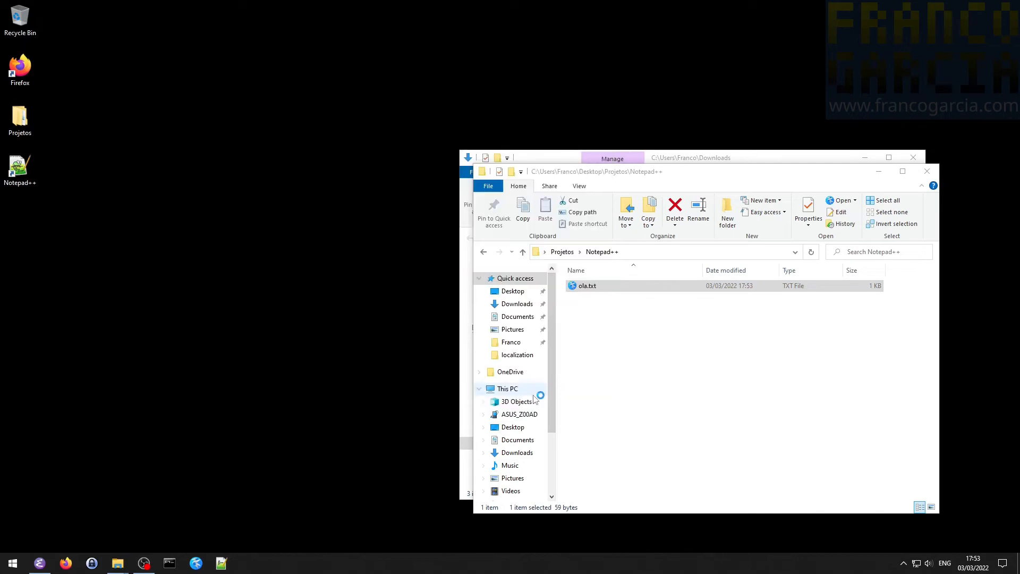
{"action": "left_click", "coordinate": [1004, 9]}
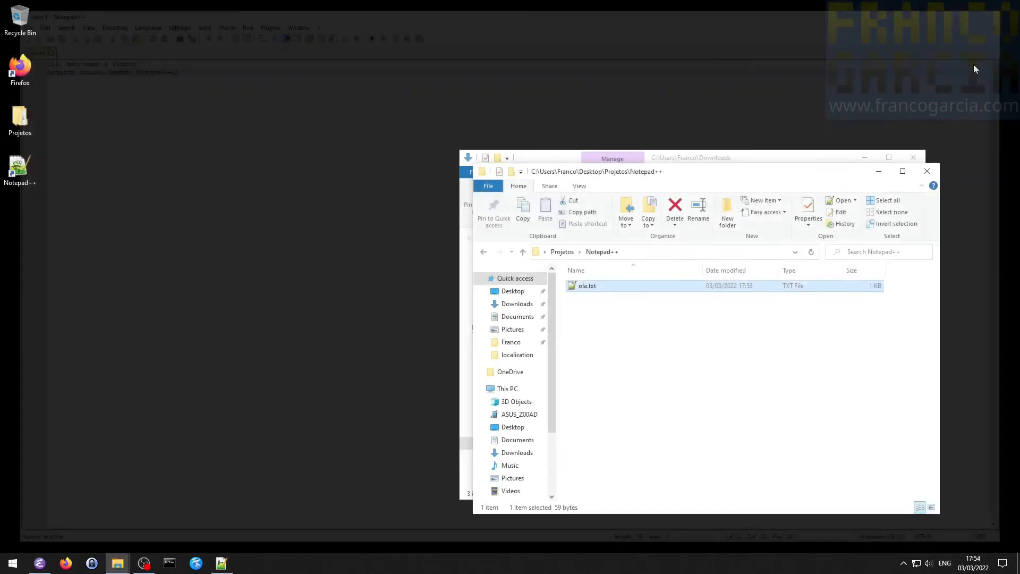
{"action": "double_click", "coordinate": [573, 287]}
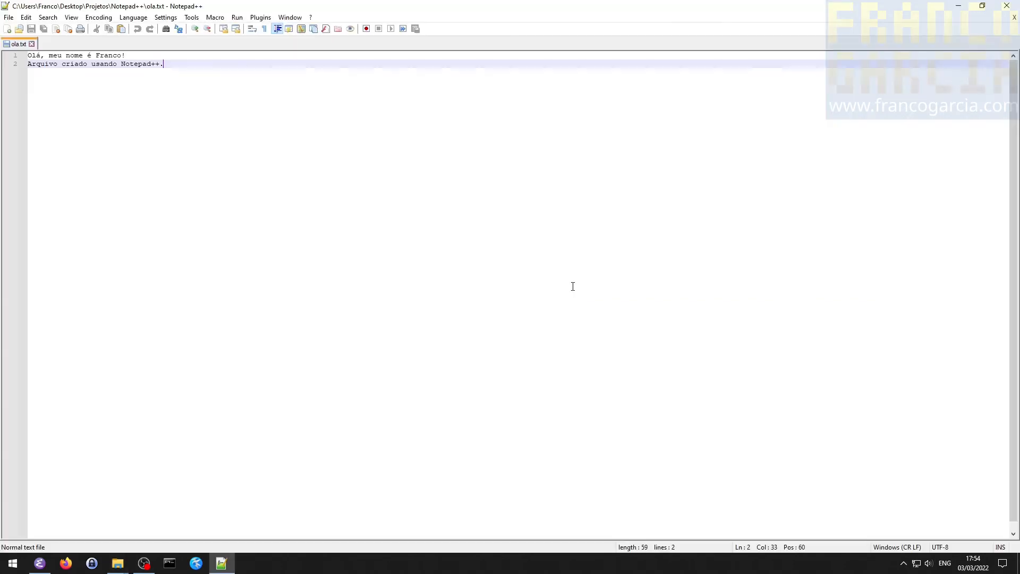
{"action": "left_click", "coordinate": [1008, 7]}
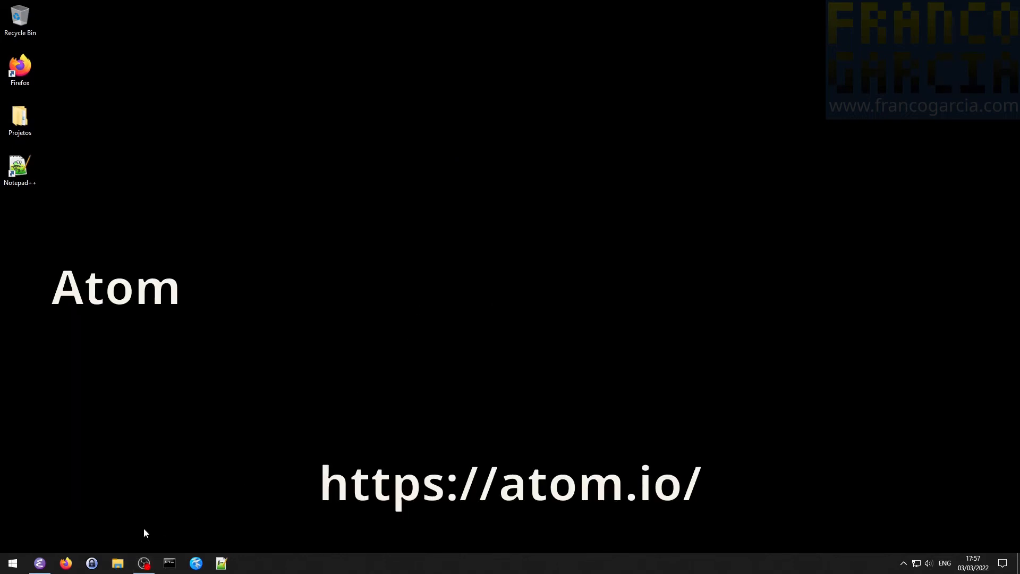
- Switch to Firefox, go to atom.io, and download the Windows installer of Atom
{"action": "left_click", "coordinate": [66, 563]}
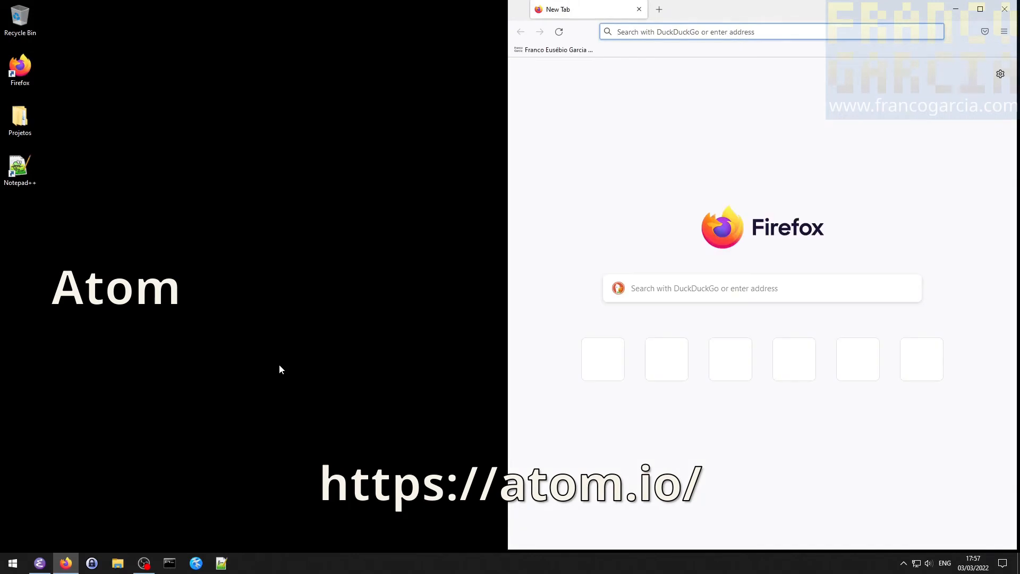
{"action": "type", "text": "atom.io"}
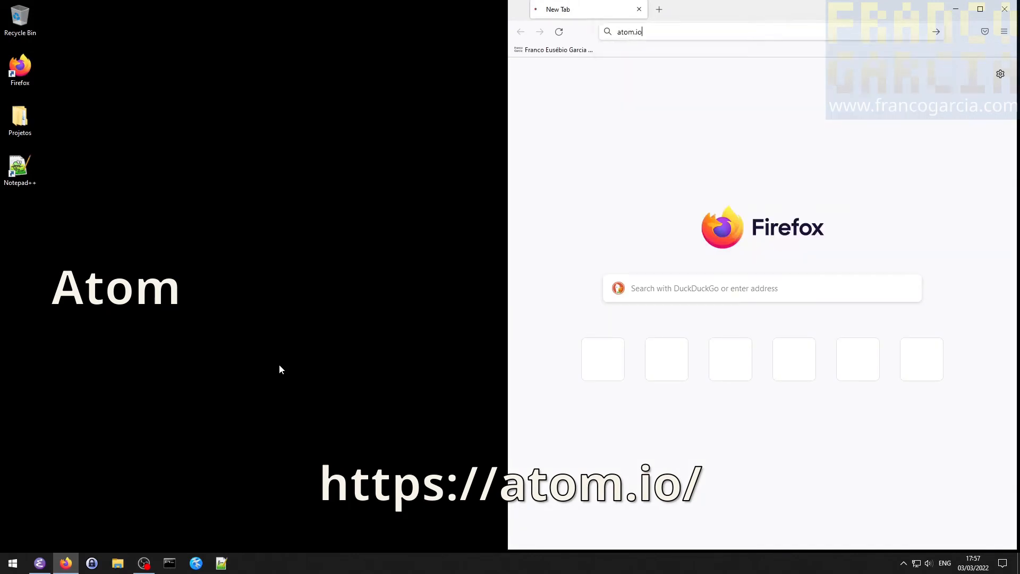
{"action": "key", "text": "Return"}
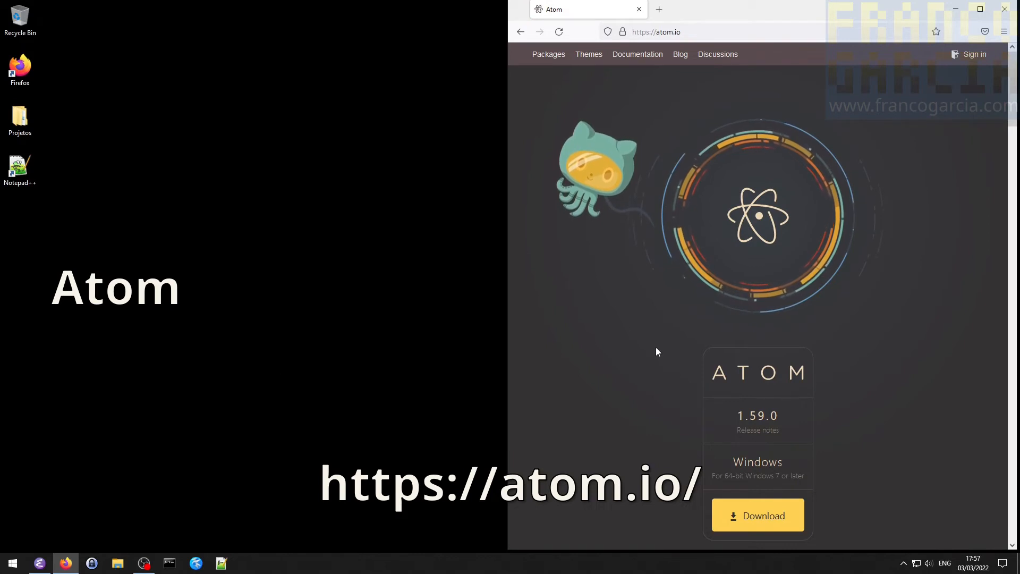
{"action": "left_click", "coordinate": [747, 525]}
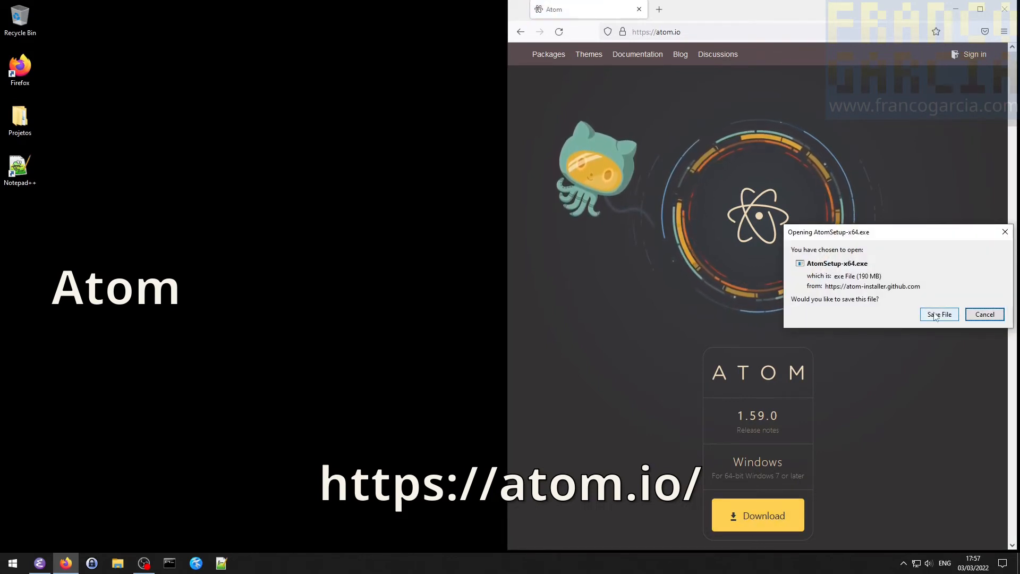
{"action": "left_click", "coordinate": [938, 315]}
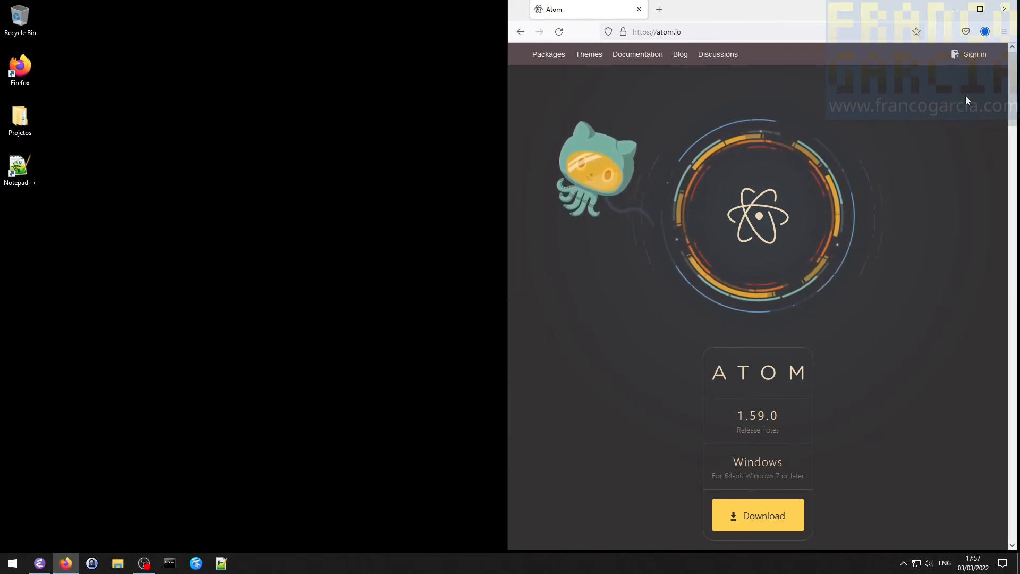
- Show the downloaded AtomSetup-x64.exe in its folder and close the browser
{"action": "left_click", "coordinate": [985, 31]}
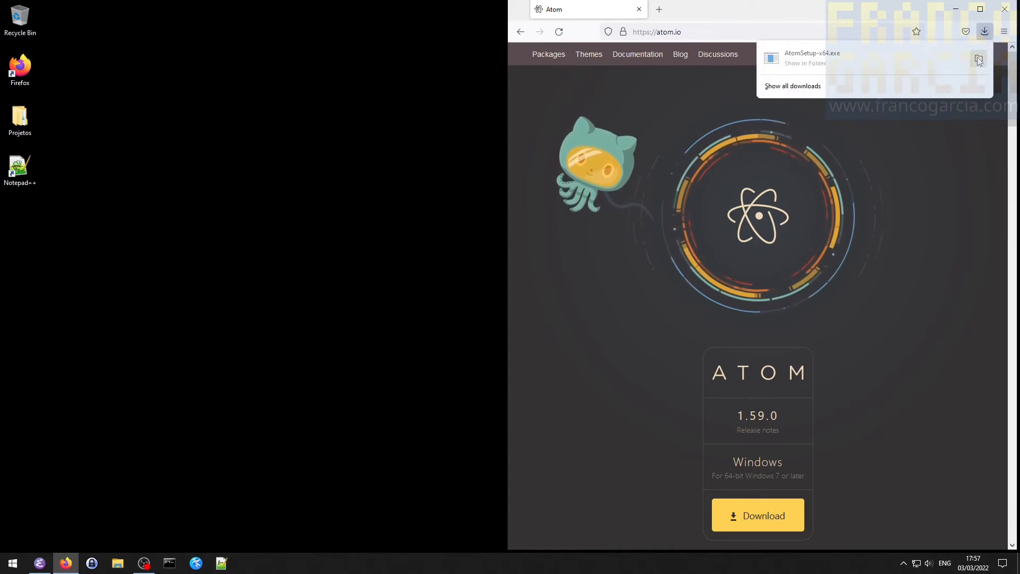
{"action": "left_click", "coordinate": [977, 56]}
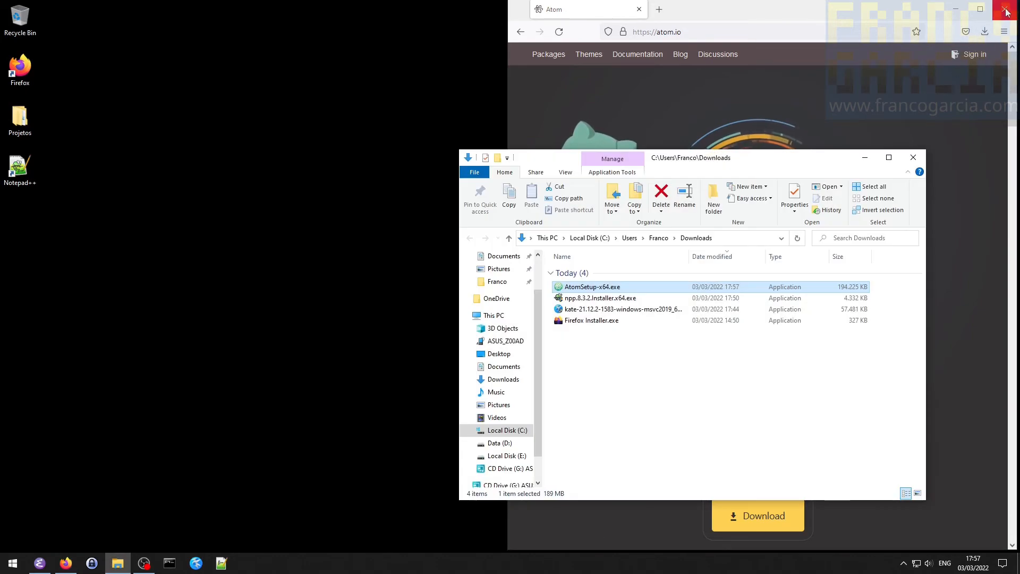
{"action": "left_click", "coordinate": [1007, 11]}
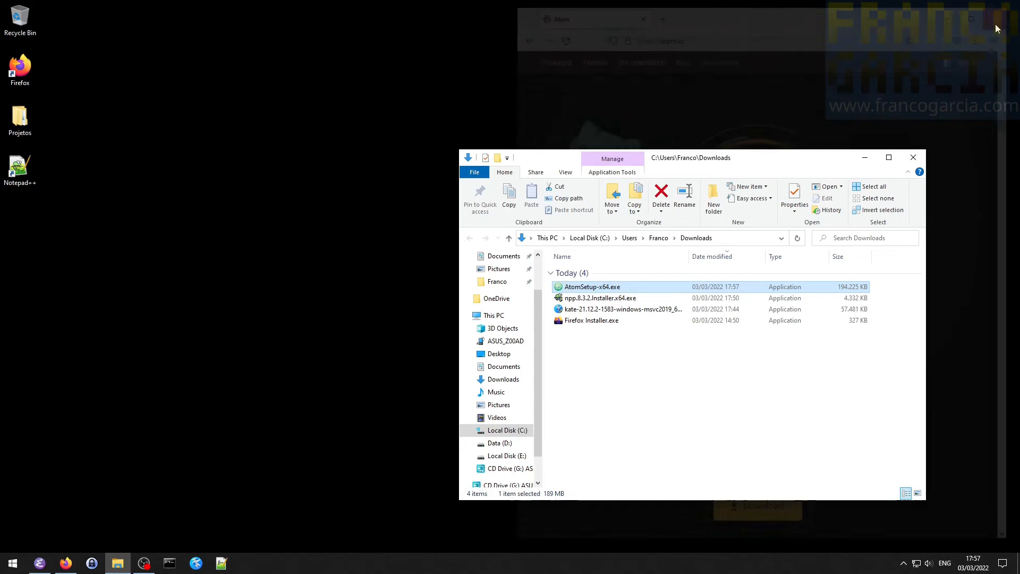
- Scan AtomSetup-x64.exe with Microsoft Defender and run the installer
{"action": "right_click", "coordinate": [617, 287]}
{"action": "left_click", "coordinate": [680, 101]}
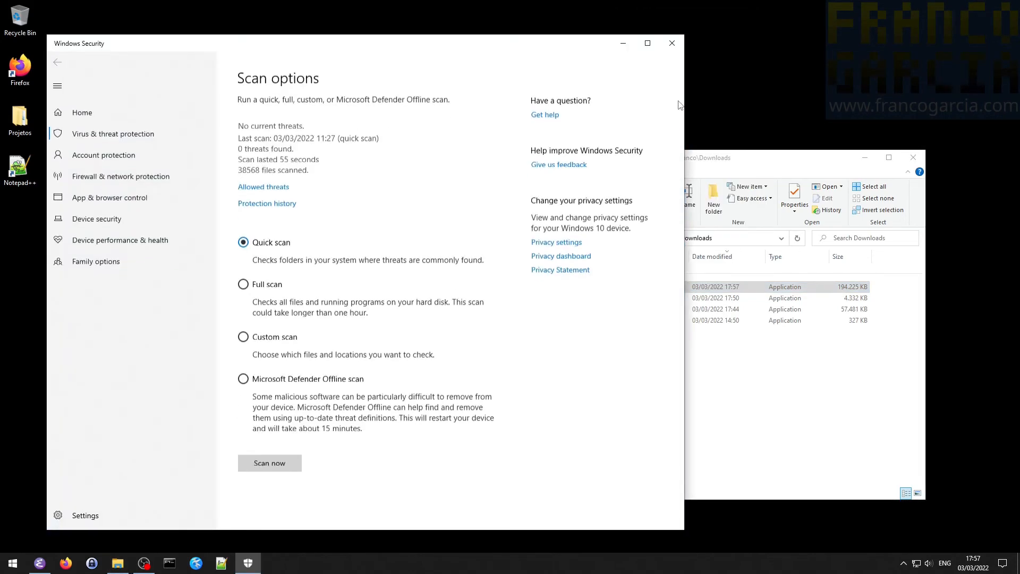
{"action": "left_click", "coordinate": [671, 43]}
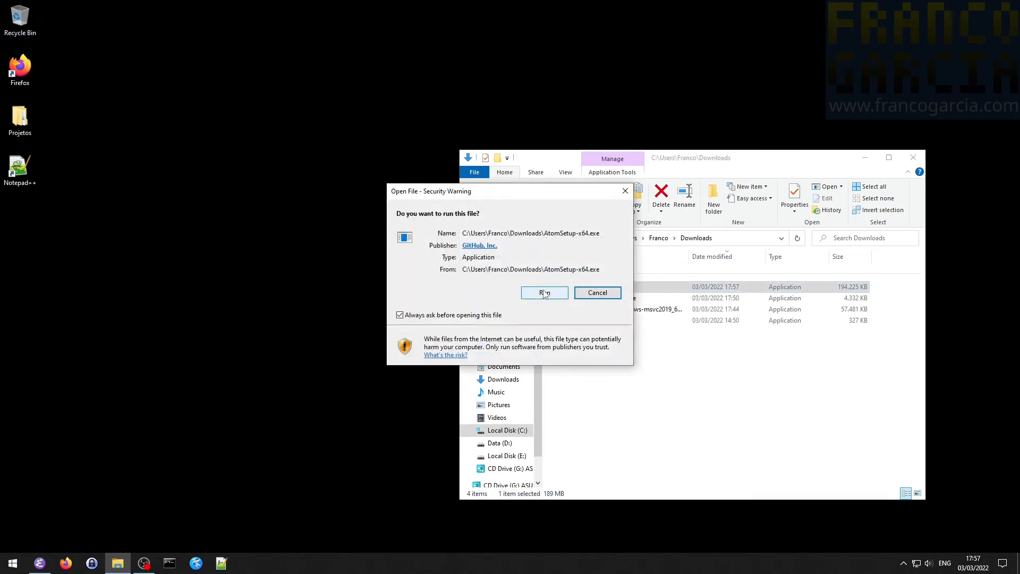
{"action": "left_click", "coordinate": [545, 293]}
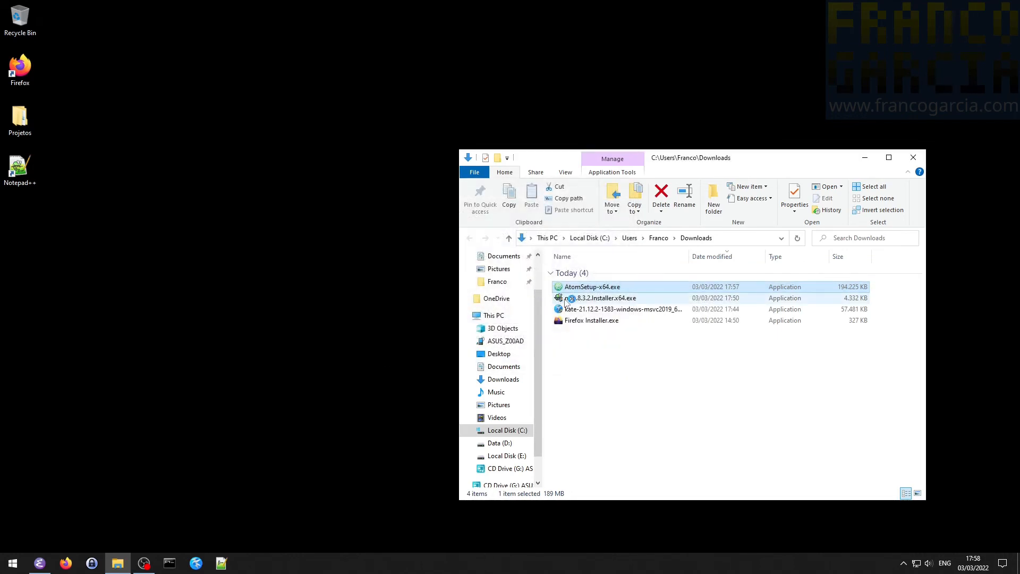
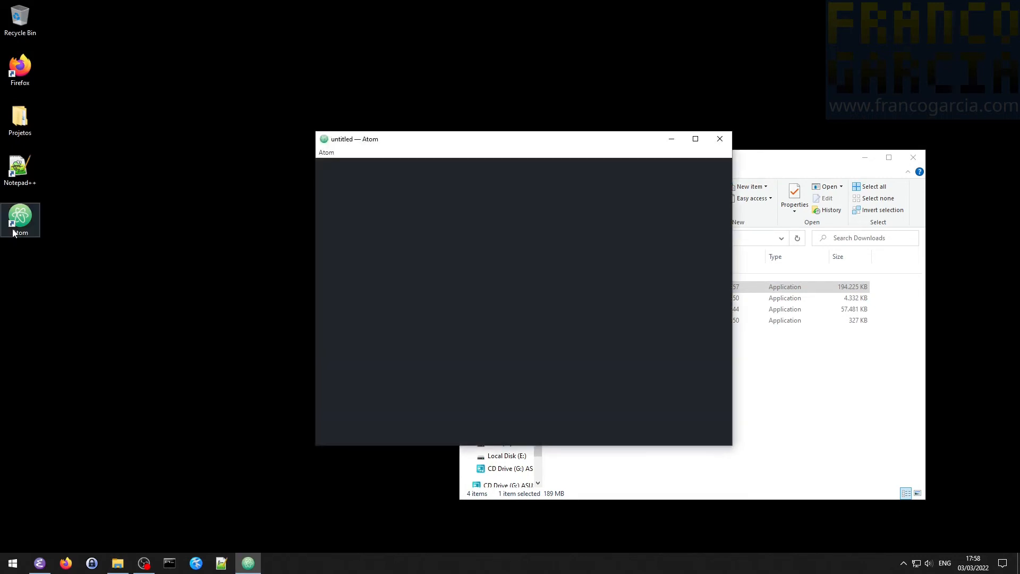
- Close and relaunch Atom through its desktop shortcut, with the Downloads window closed and Atom maximized
{"action": "left_click", "coordinate": [720, 139]}
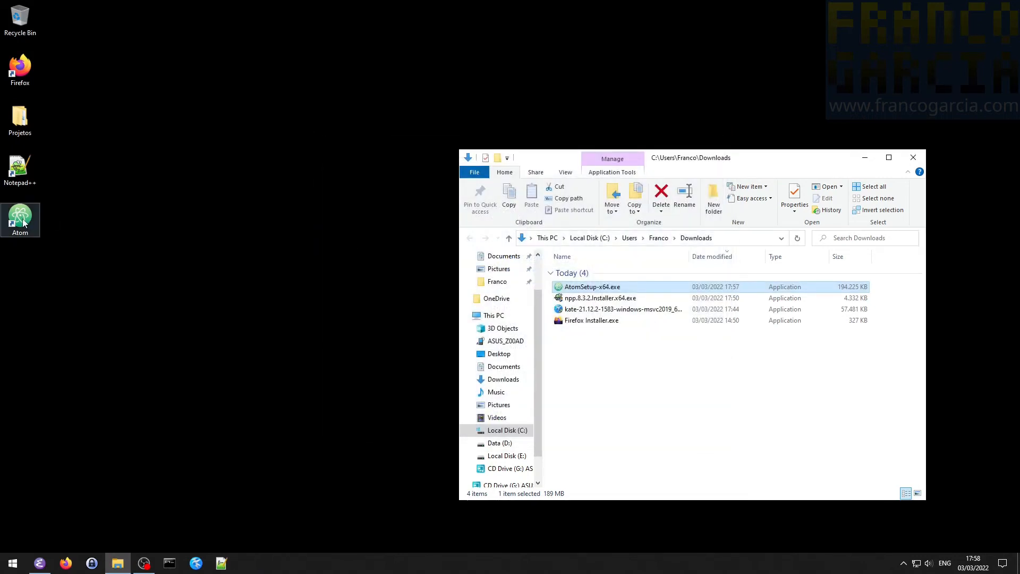
{"action": "left_click", "coordinate": [20, 218]}
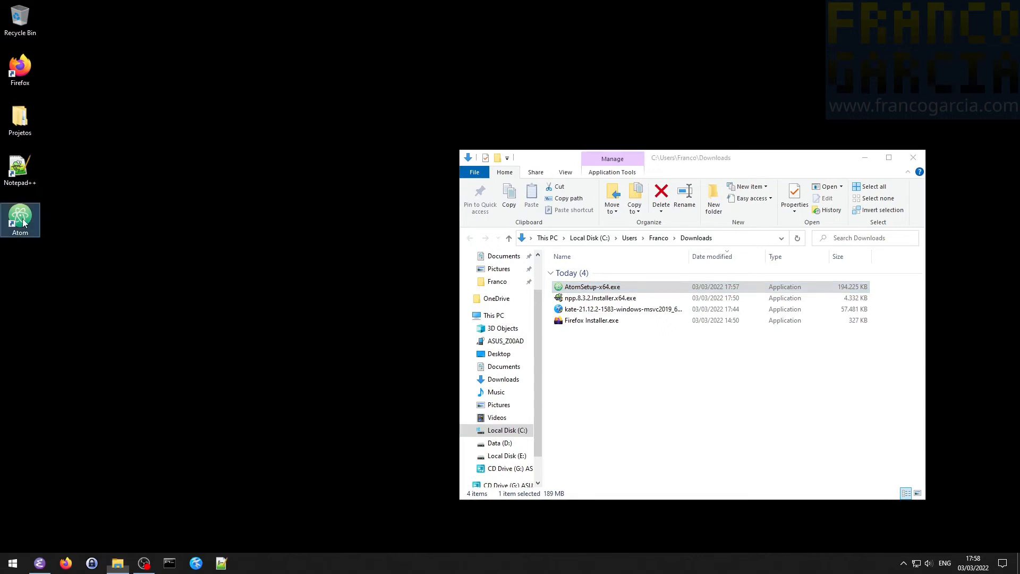
{"action": "double_click", "coordinate": [23, 222]}
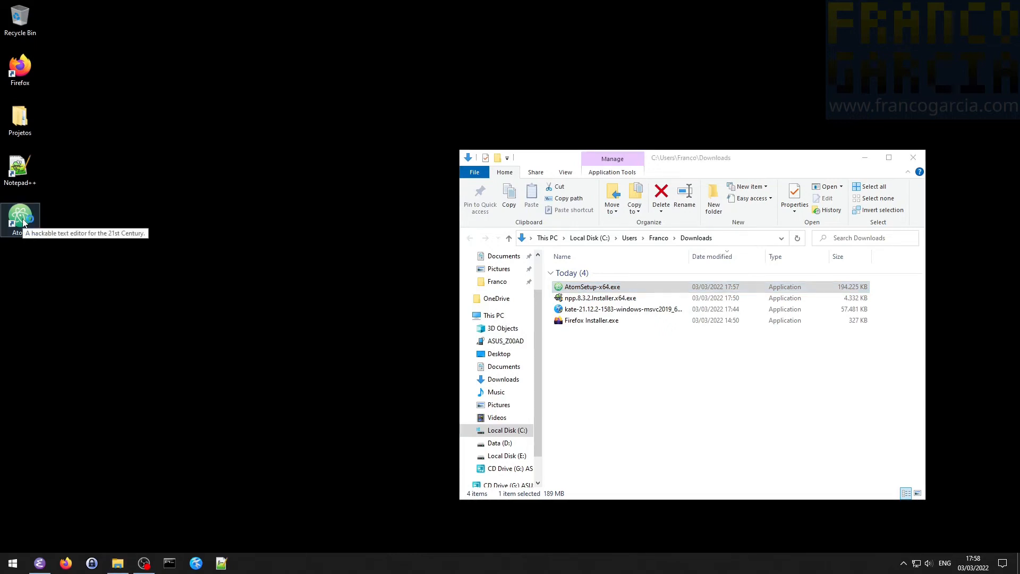
{"action": "left_click", "coordinate": [913, 157]}
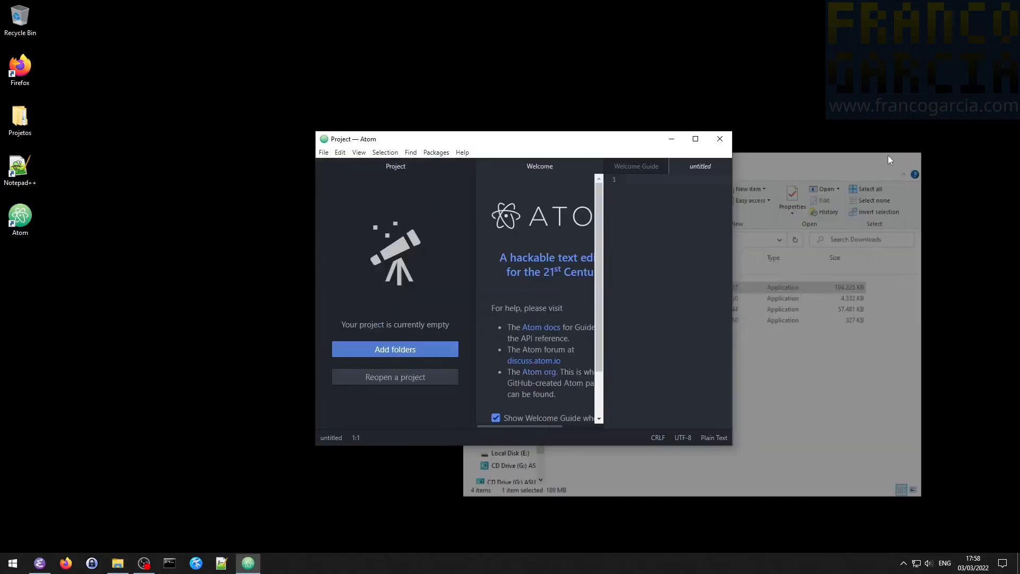
{"action": "left_click", "coordinate": [701, 144]}
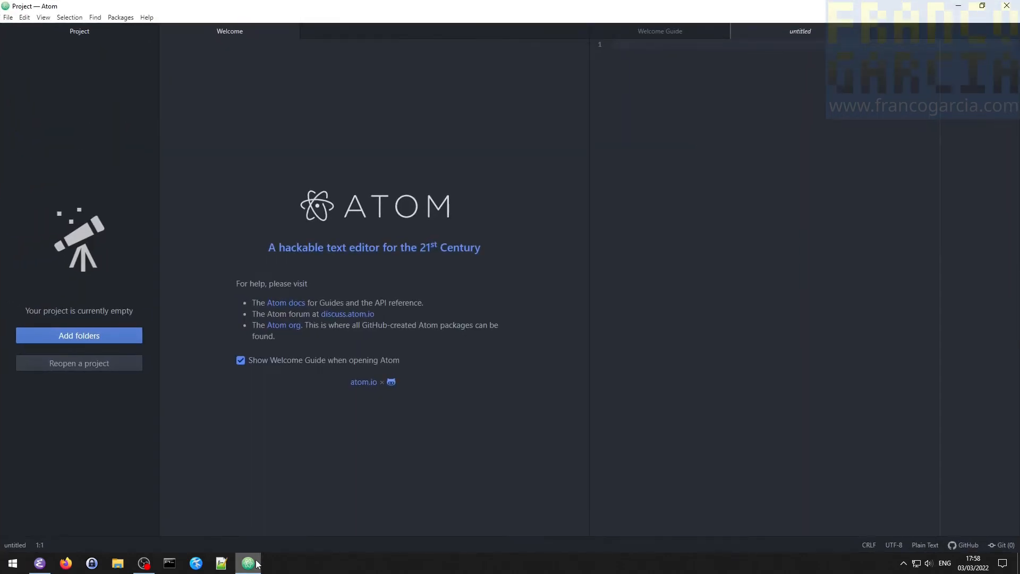
- Pin the running Atom program to the Windows taskbar
{"action": "mouse_move", "coordinate": [257, 564]}
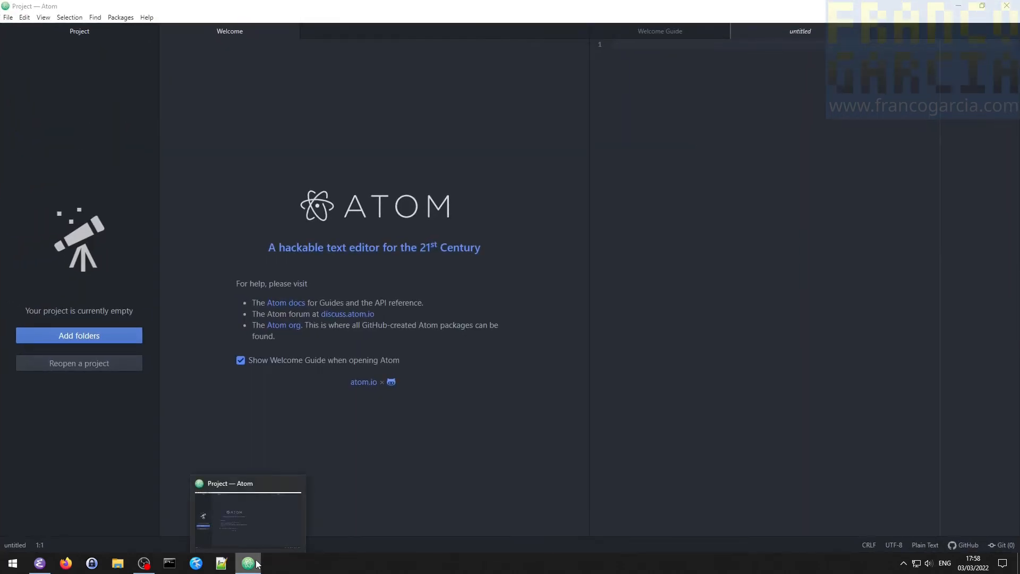
{"action": "right_click", "coordinate": [256, 564]}
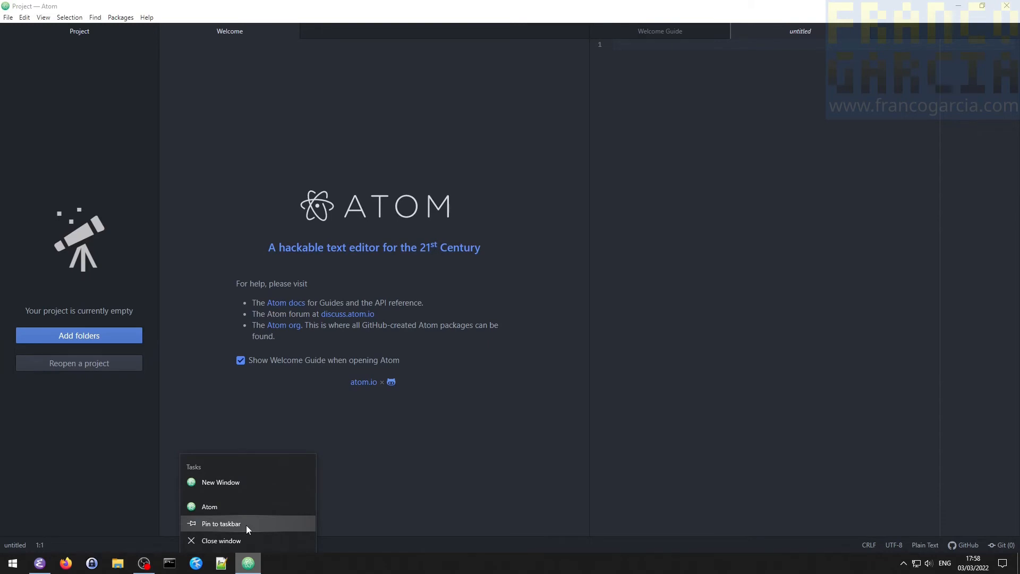
{"action": "left_click", "coordinate": [260, 525]}
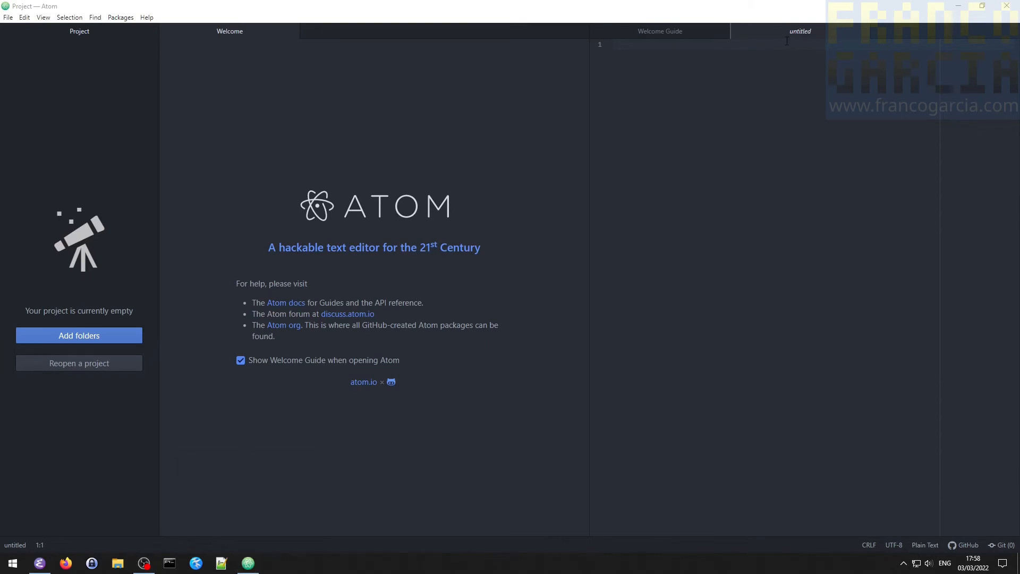
- In the untitled file, write "Olá, meu nome é" with the author's first name and a second line "Este arquivo foi criado usando Atom."
{"action": "left_click", "coordinate": [762, 44]}
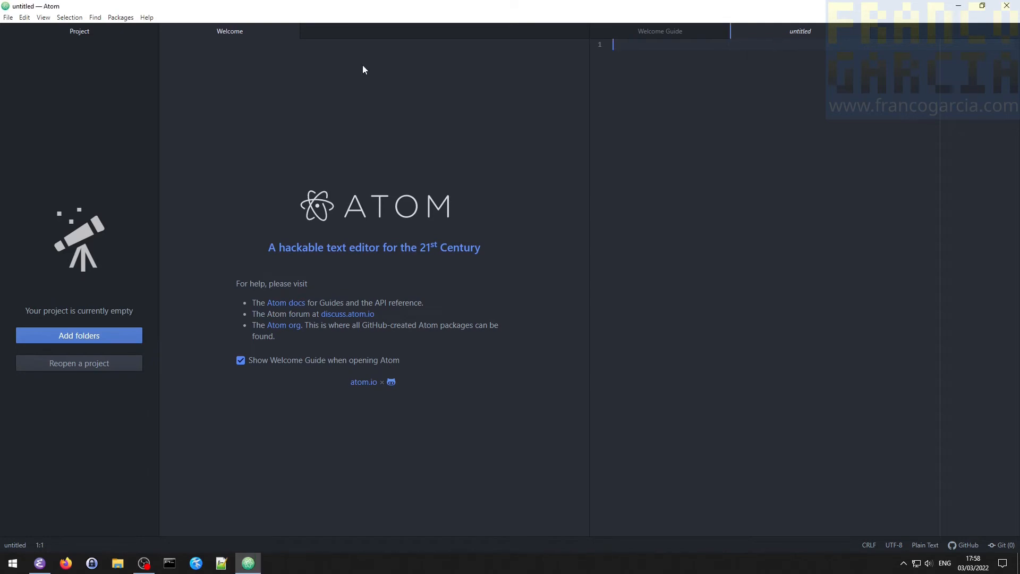
{"action": "left_click", "coordinate": [8, 17]}
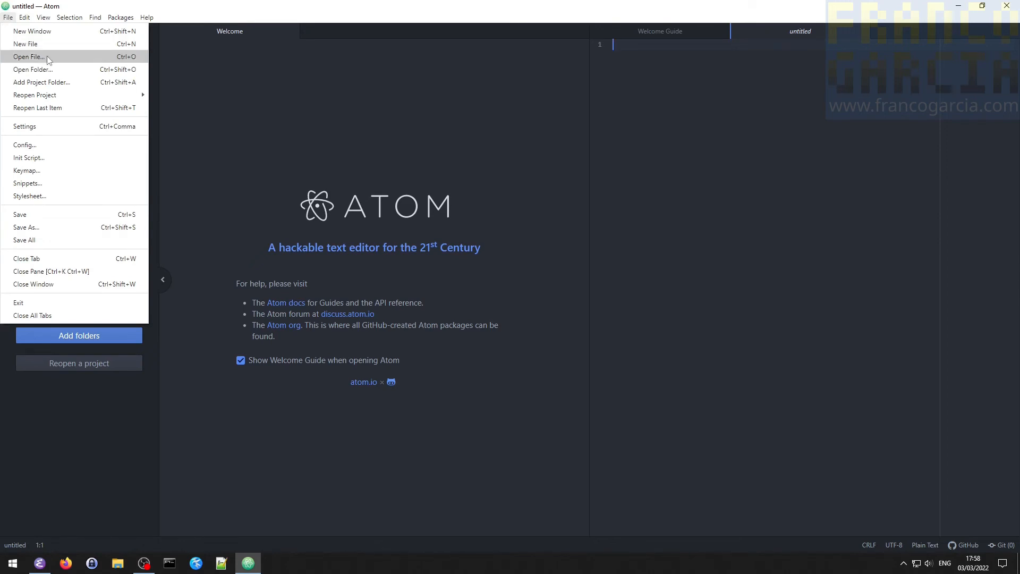
{"action": "left_click", "coordinate": [738, 92]}
{"action": "type", "text": "Olá, "}
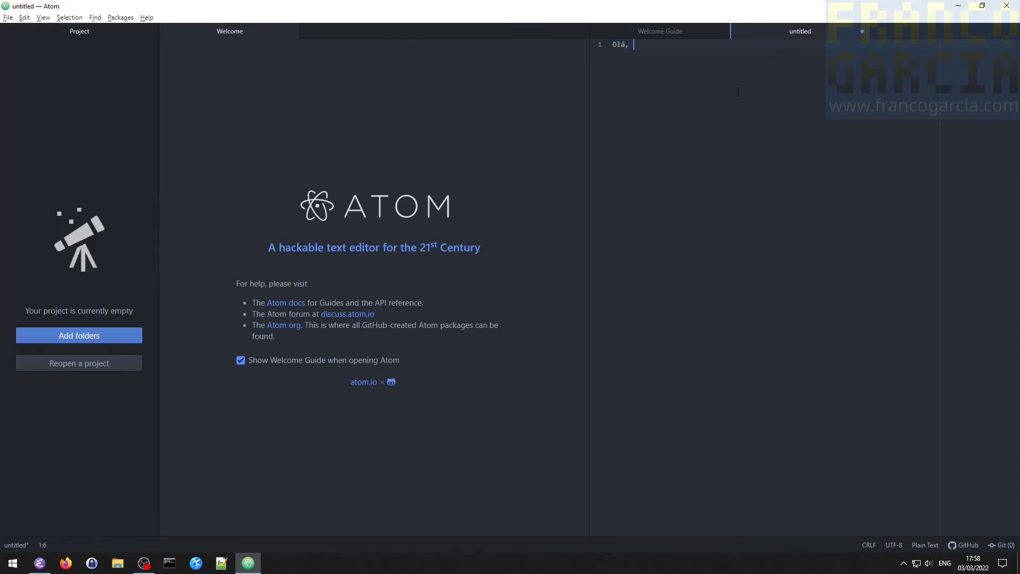
{"action": "type", "text": "meu nome é Franco!"}
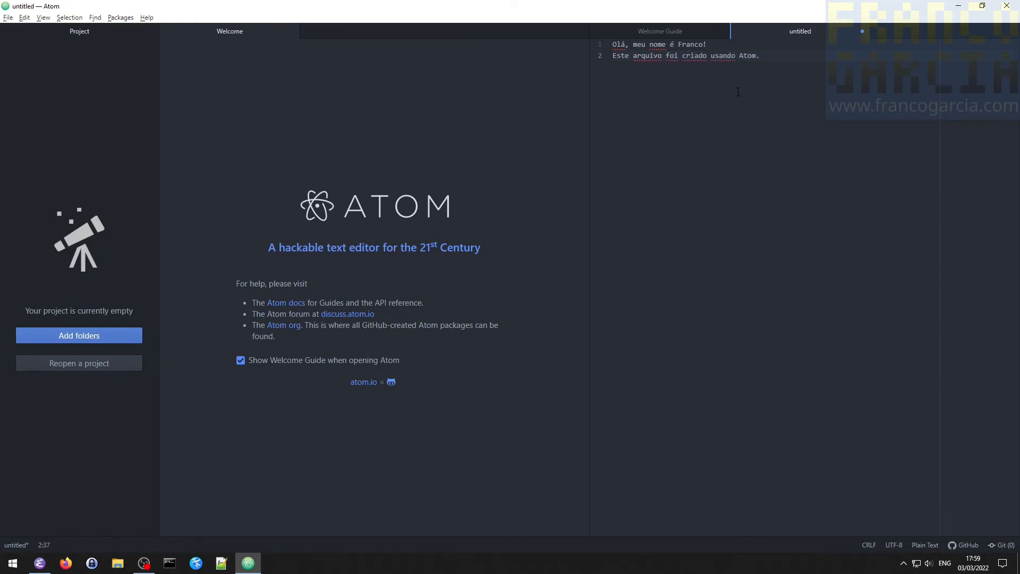
- Start saving the file and create a new folder named Atom inside the desktop's Projetos folder
{"action": "left_click", "coordinate": [7, 18]}
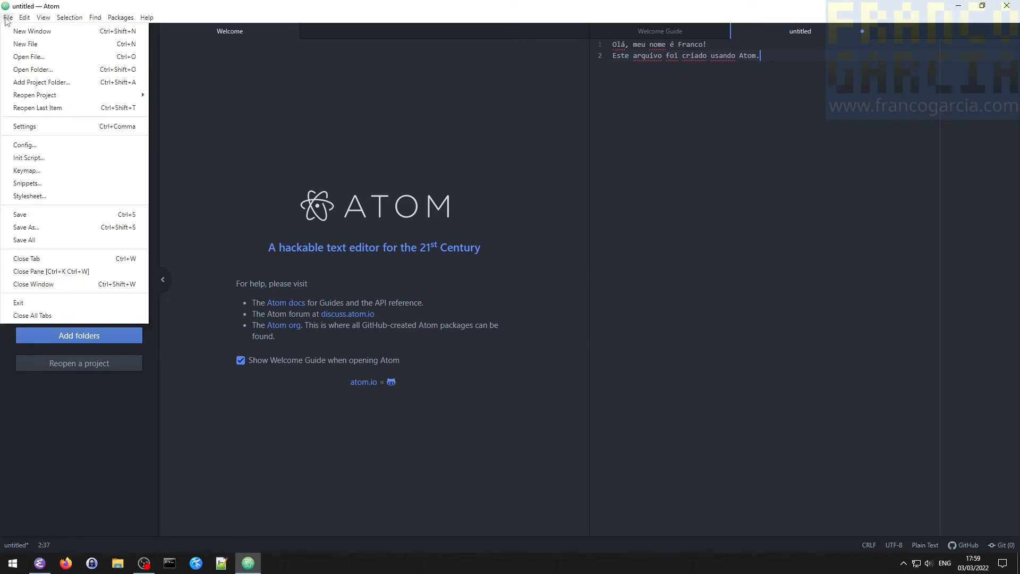
{"action": "left_click", "coordinate": [20, 216]}
{"action": "left_click", "coordinate": [45, 95]}
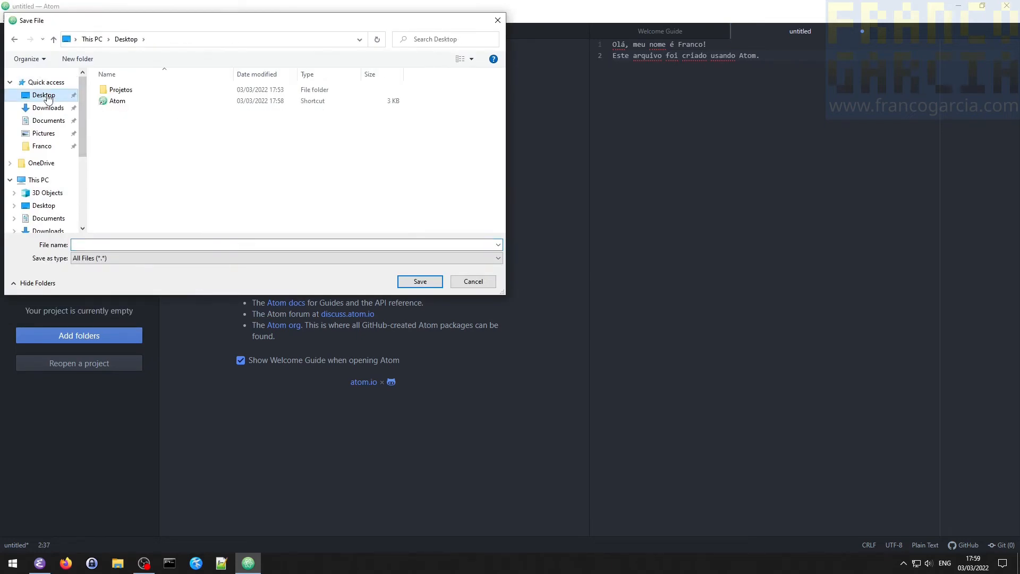
{"action": "double_click", "coordinate": [121, 89]}
{"action": "left_click", "coordinate": [78, 59]}
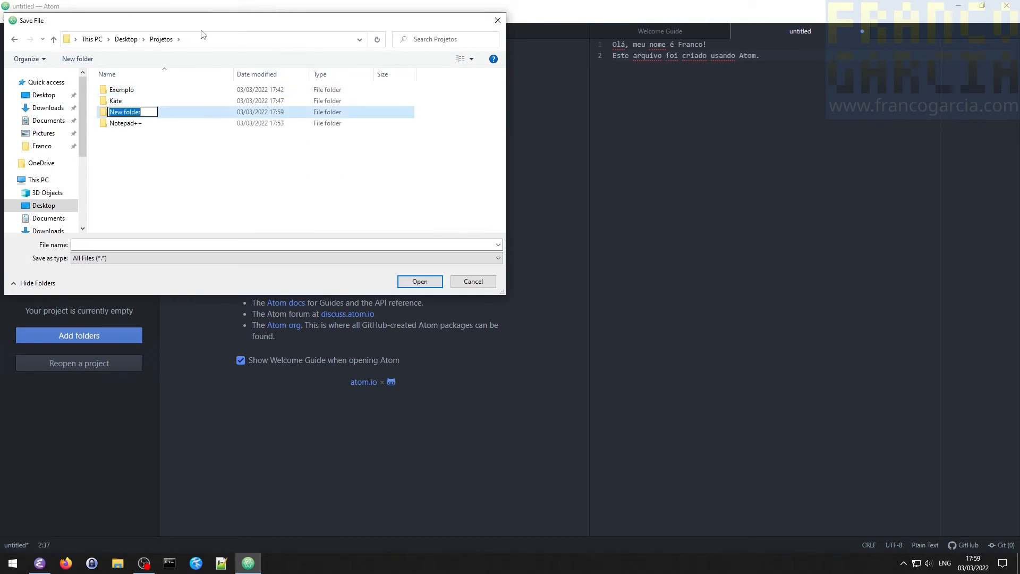
{"action": "type", "text": "Atom"}
{"action": "key", "text": "Return"}
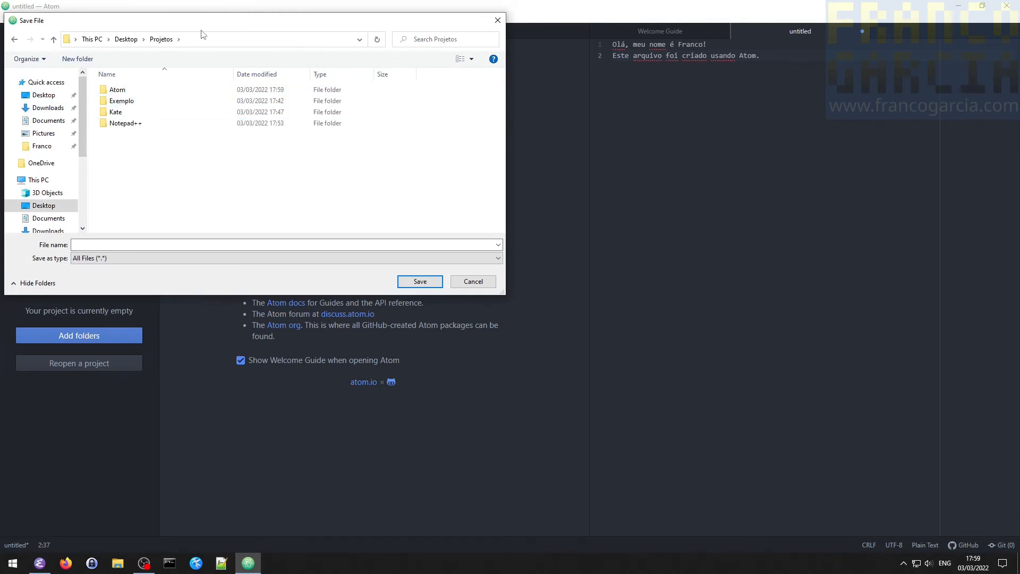
- Save the file as nome.txt in the new Atom folder and close the editor
{"action": "double_click", "coordinate": [118, 91]}
{"action": "left_click", "coordinate": [101, 247]}
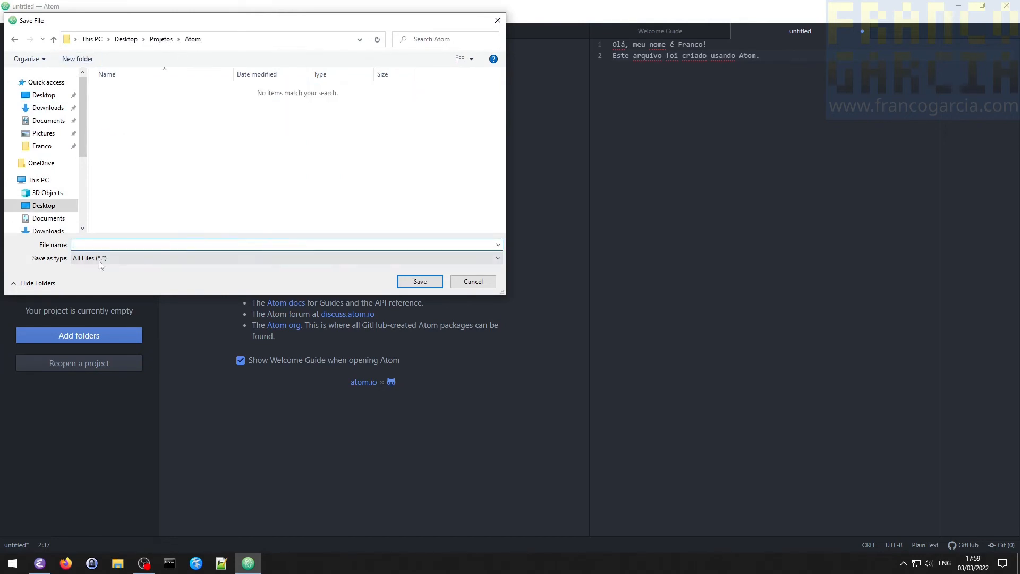
{"action": "left_click", "coordinate": [100, 260]}
{"action": "left_click", "coordinate": [100, 257]}
{"action": "key", "text": "Return"}
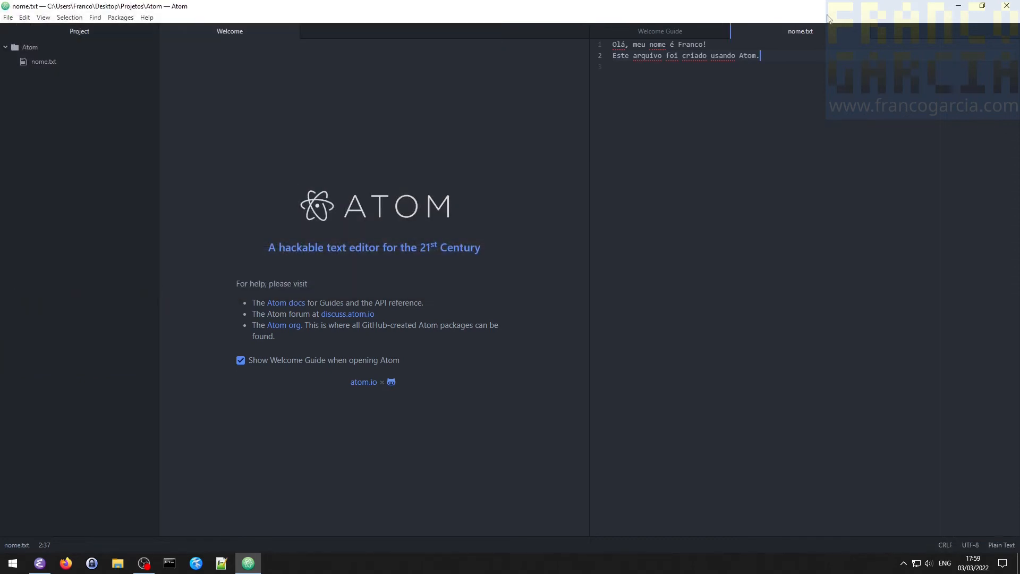
{"action": "left_click", "coordinate": [1008, 5]}
- Open Projetos from the desktop, check the contents of its Notepad++ folder, and open its Atom folder
{"action": "double_click", "coordinate": [28, 128]}
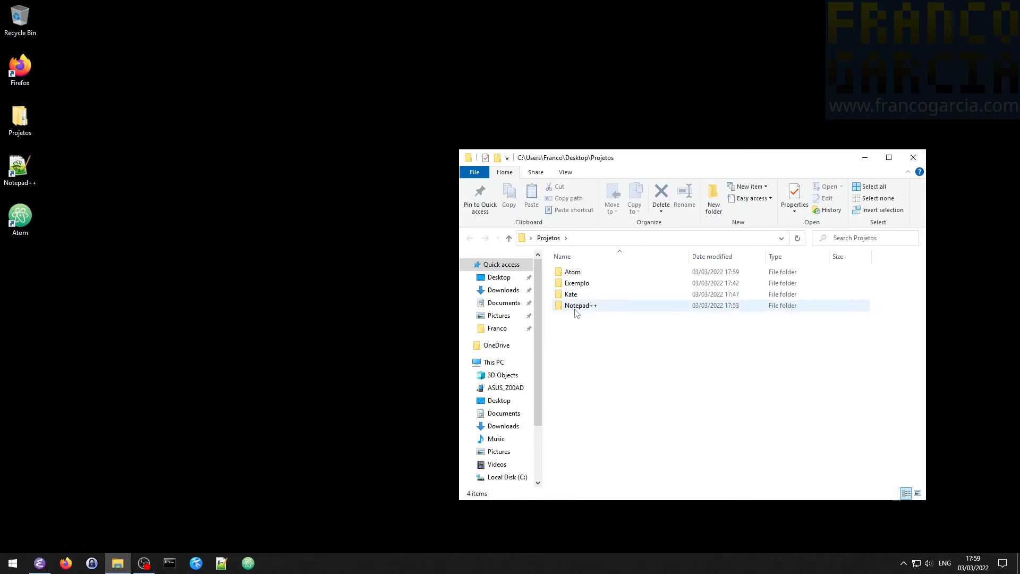
{"action": "double_click", "coordinate": [577, 306]}
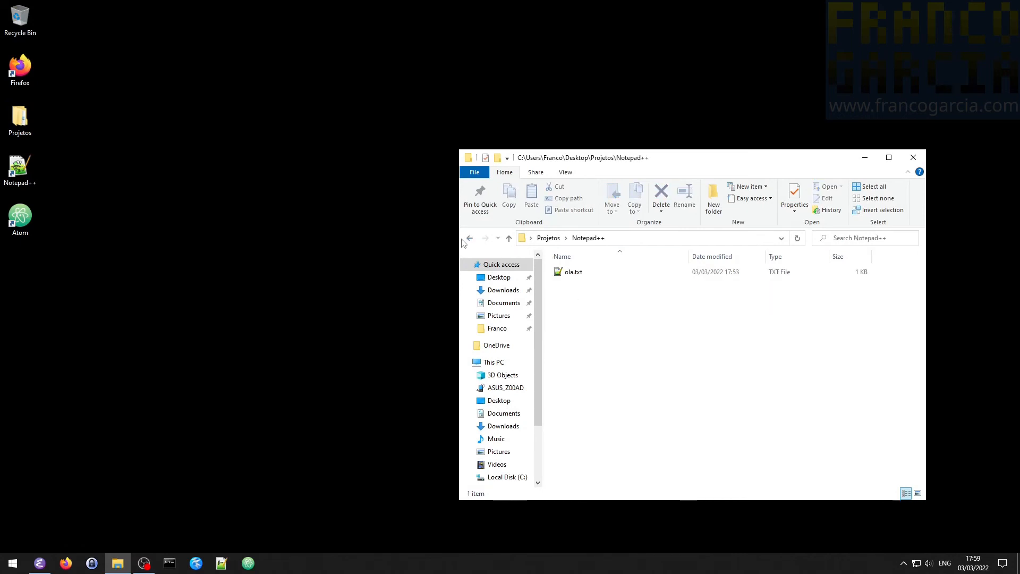
{"action": "left_click", "coordinate": [469, 239]}
{"action": "left_click", "coordinate": [571, 296]}
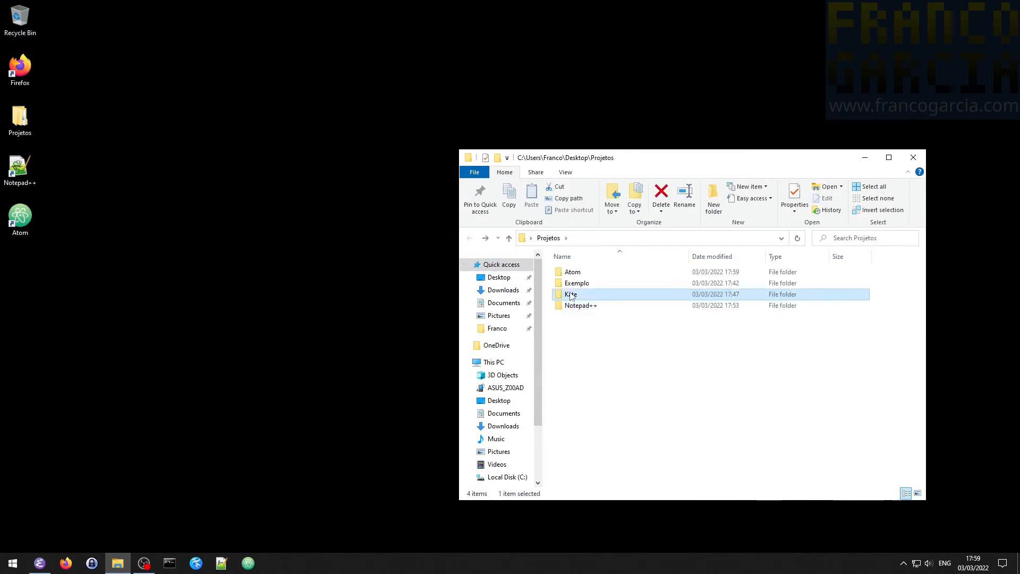
{"action": "double_click", "coordinate": [574, 272]}
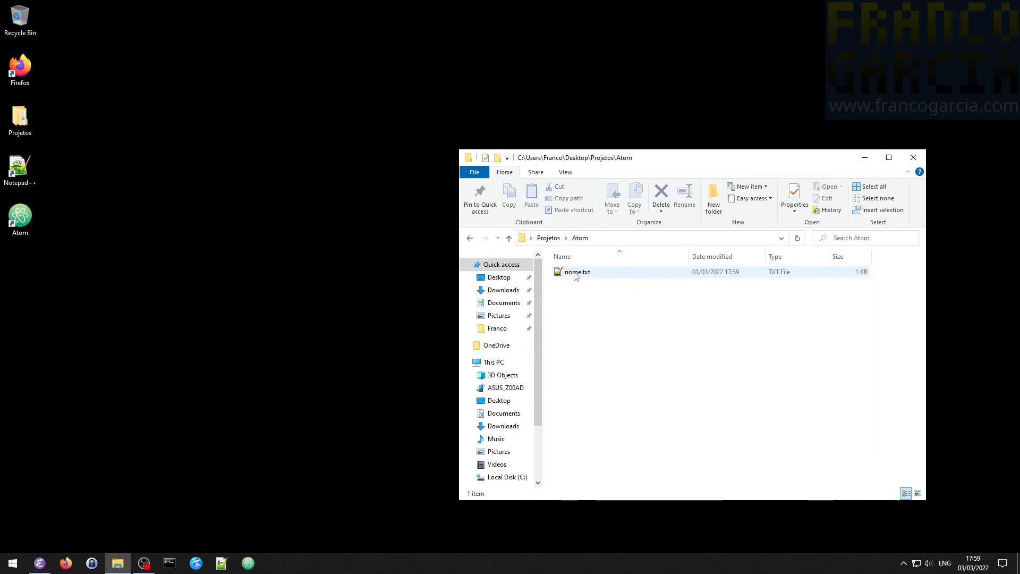
- Open nome.txt with Atom and make Atom the default app for all .txt files
{"action": "right_click", "coordinate": [575, 275]}
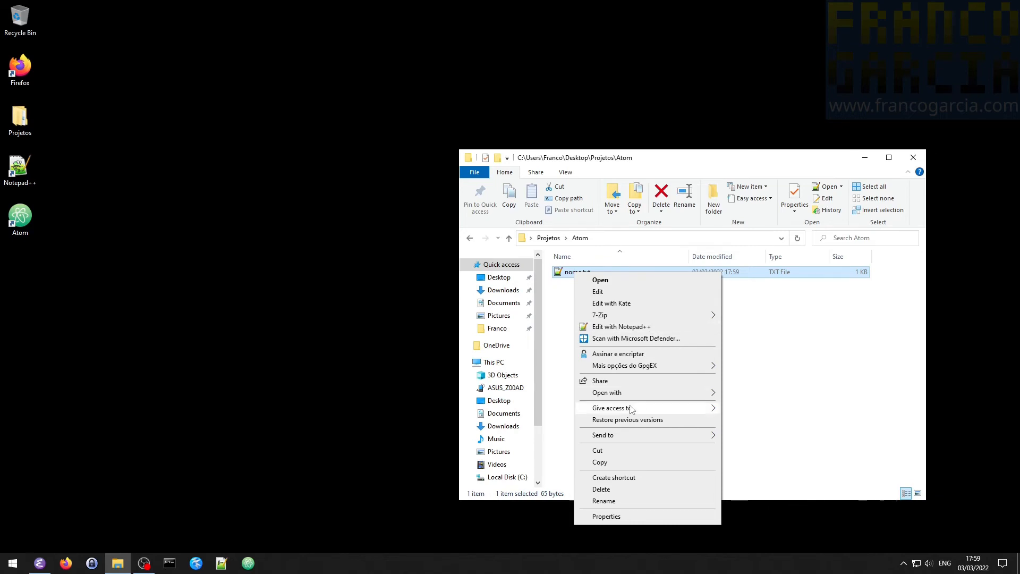
{"action": "mouse_move", "coordinate": [636, 394]}
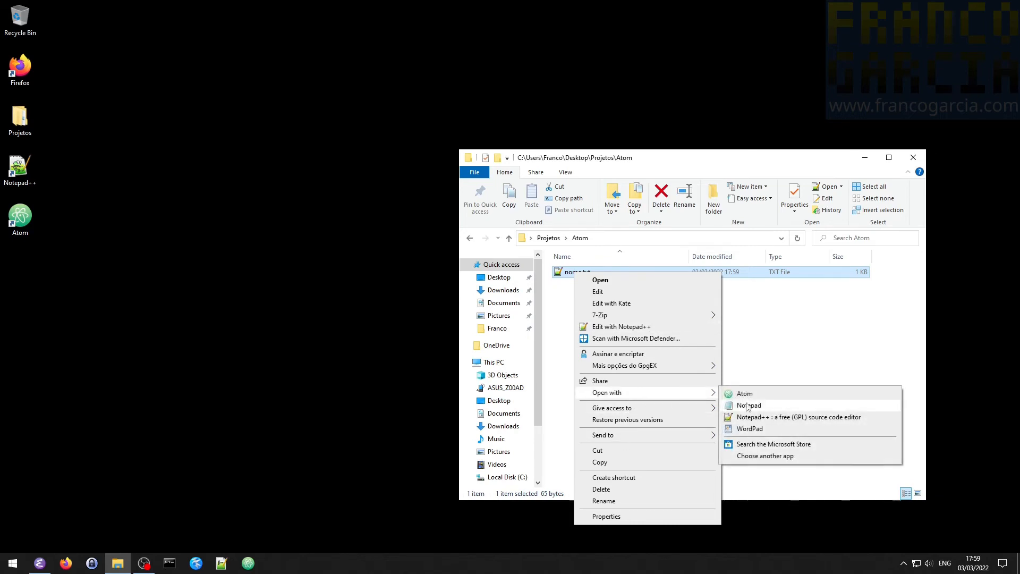
{"action": "left_click", "coordinate": [759, 460]}
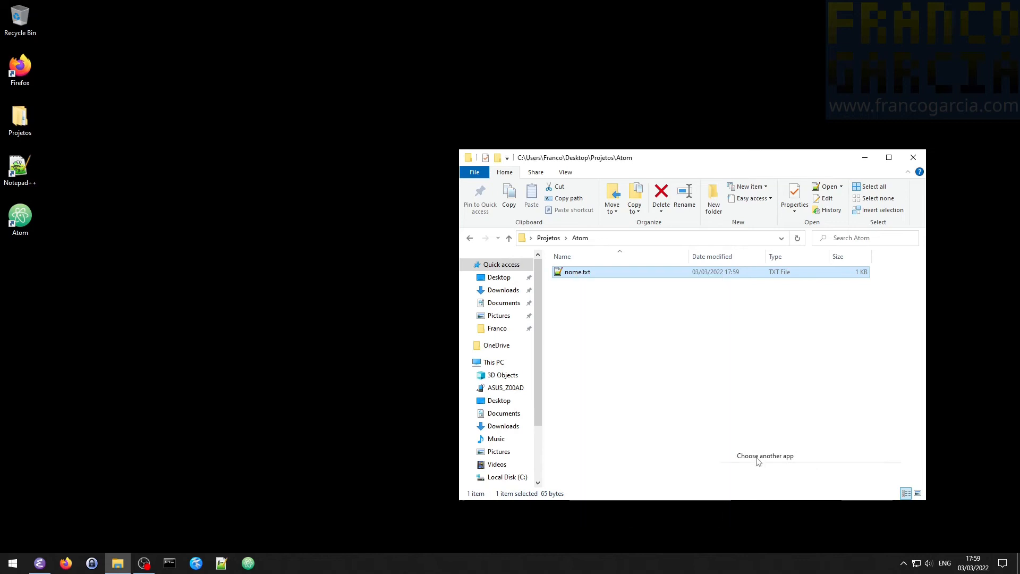
{"action": "left_click", "coordinate": [423, 370]}
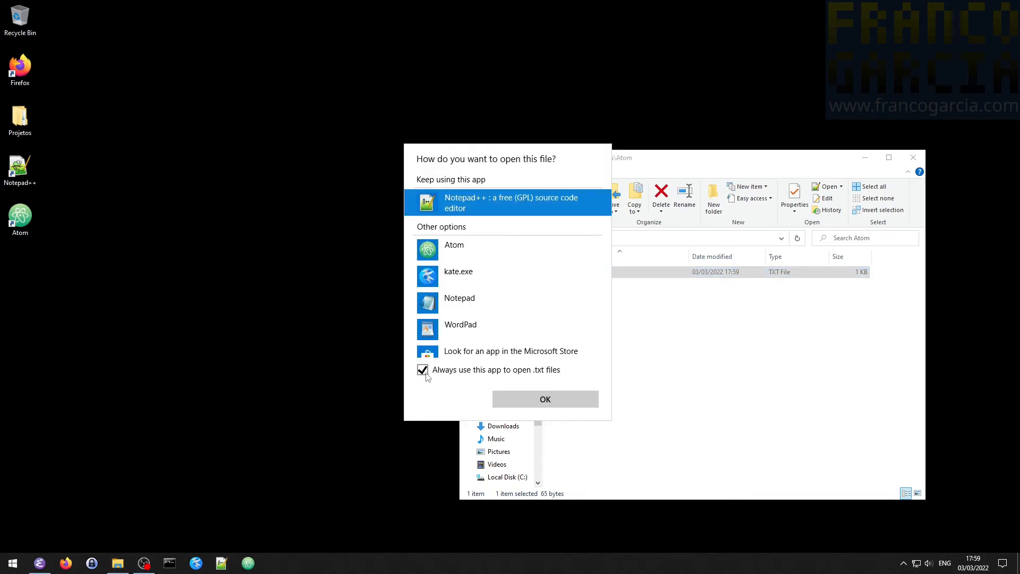
{"action": "left_click", "coordinate": [477, 246]}
{"action": "left_click", "coordinate": [548, 401]}
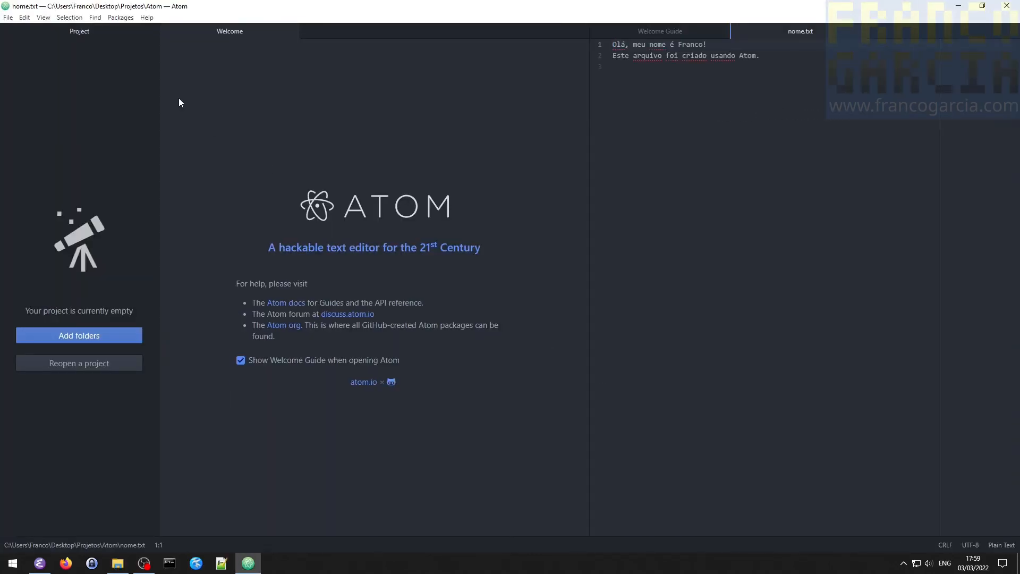
- Review Atom's commands for opening files and projects, and close both Atom and the File Explorer window
{"action": "left_click", "coordinate": [8, 17]}
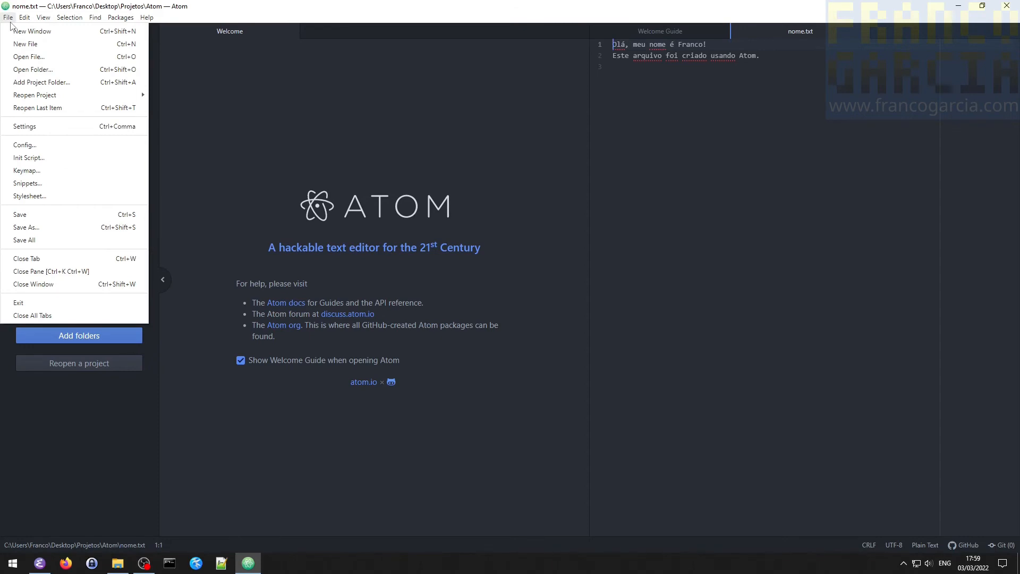
{"action": "mouse_move", "coordinate": [53, 100]}
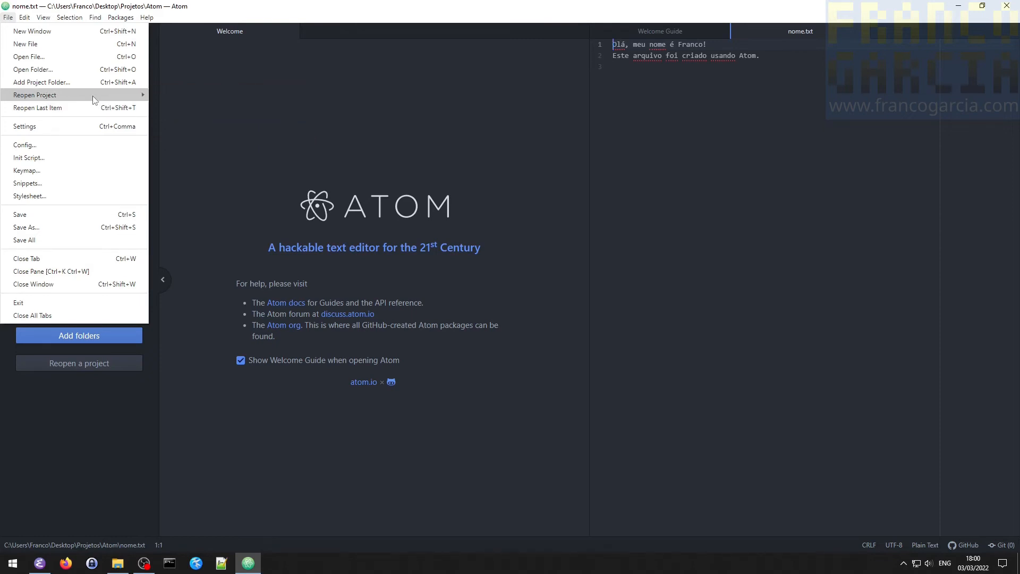
{"action": "key", "text": "Escape"}
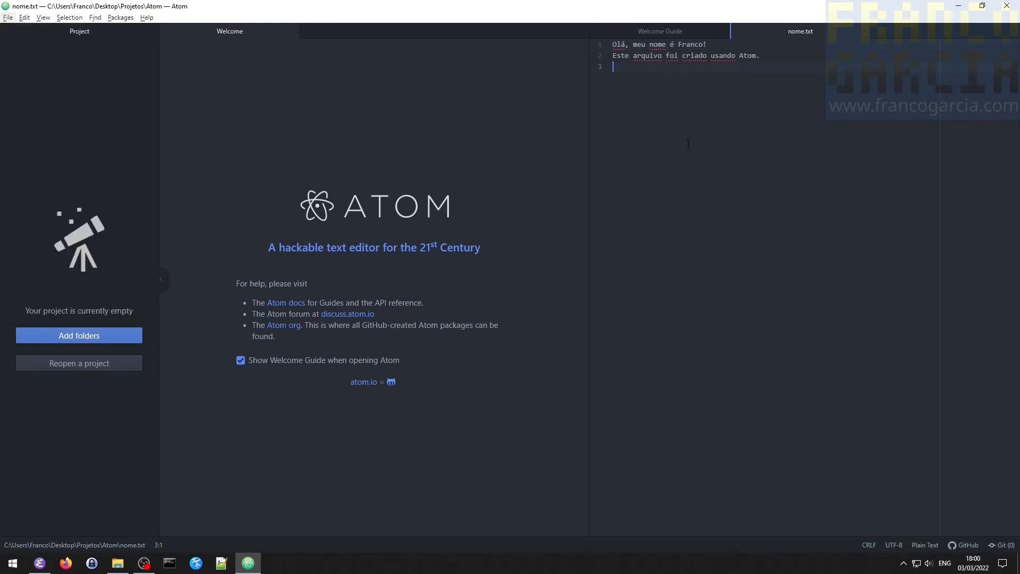
{"action": "left_click", "coordinate": [1006, 9]}
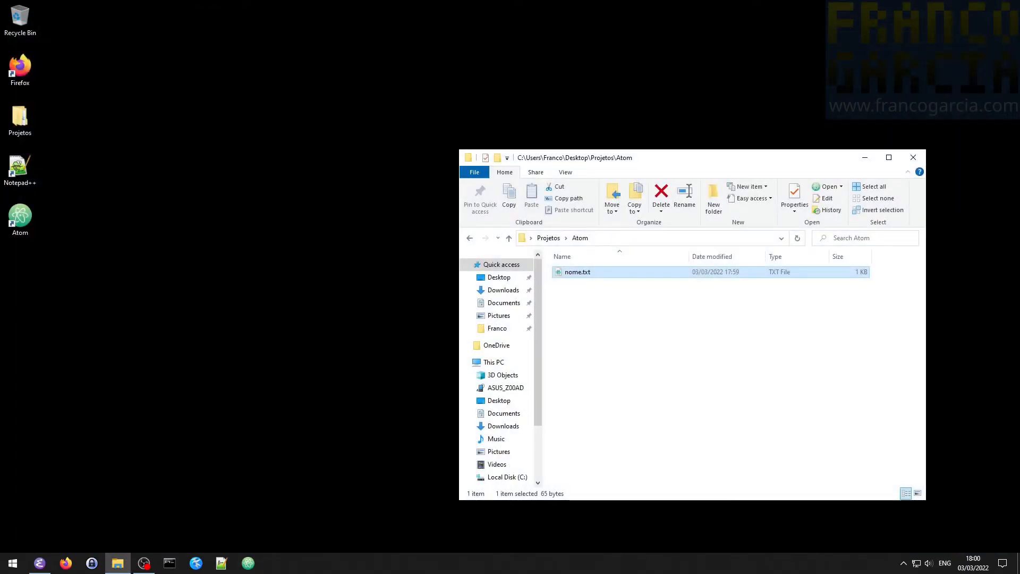
{"action": "left_click", "coordinate": [799, 360]}
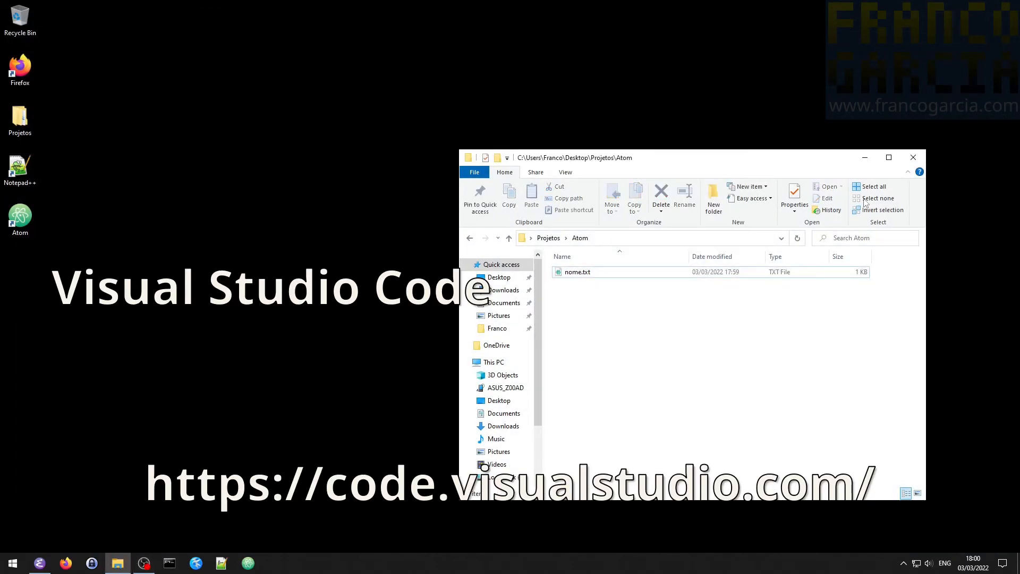
{"action": "left_click", "coordinate": [912, 165]}
- Switch to Firefox and go to code.visualstudio.com
{"action": "left_click", "coordinate": [66, 564]}
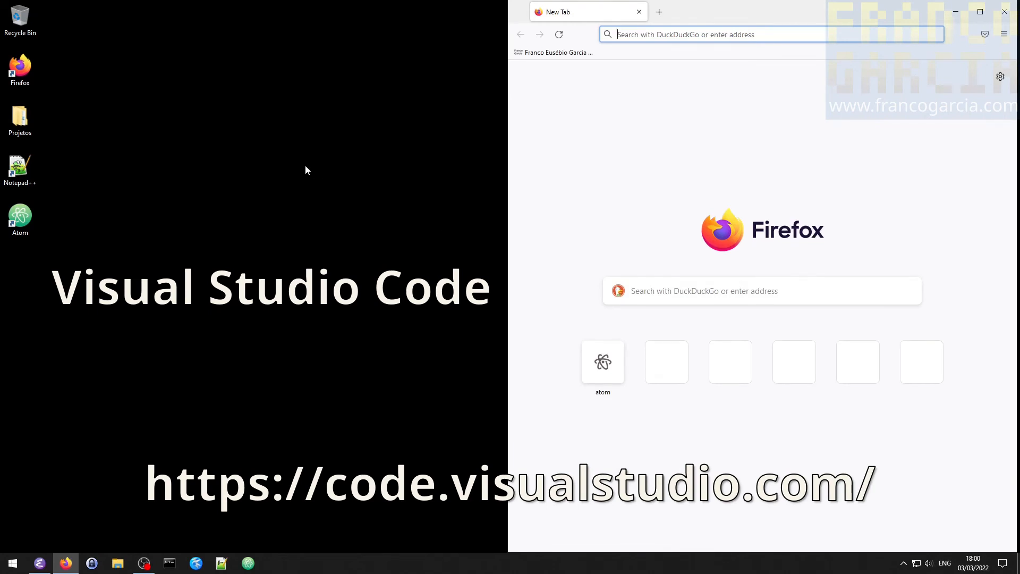
{"action": "type", "text": "code.visua"}
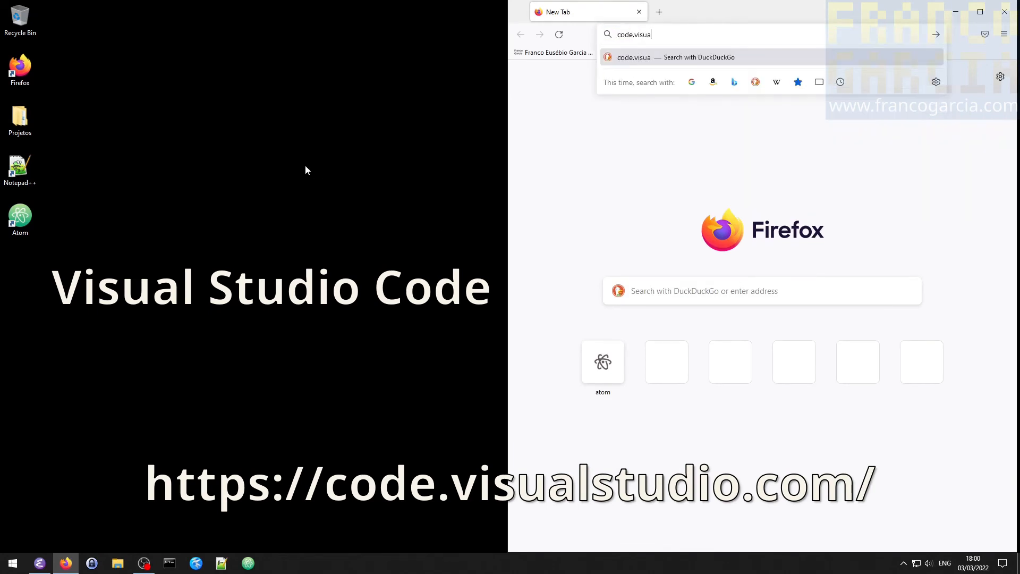
{"action": "type", "text": "lstudio"}
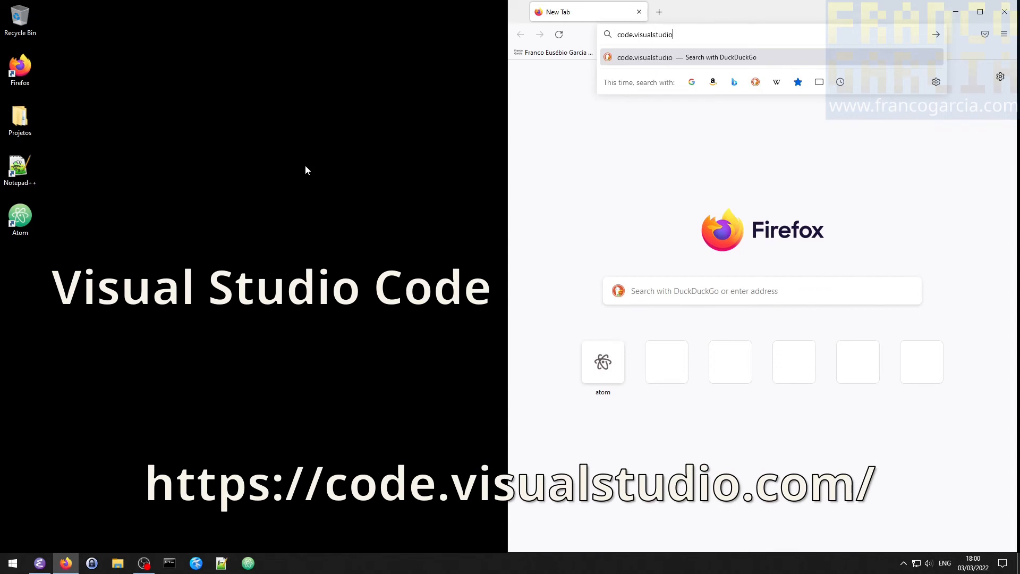
{"action": "type", "text": ".com"}
{"action": "key", "text": "Return"}
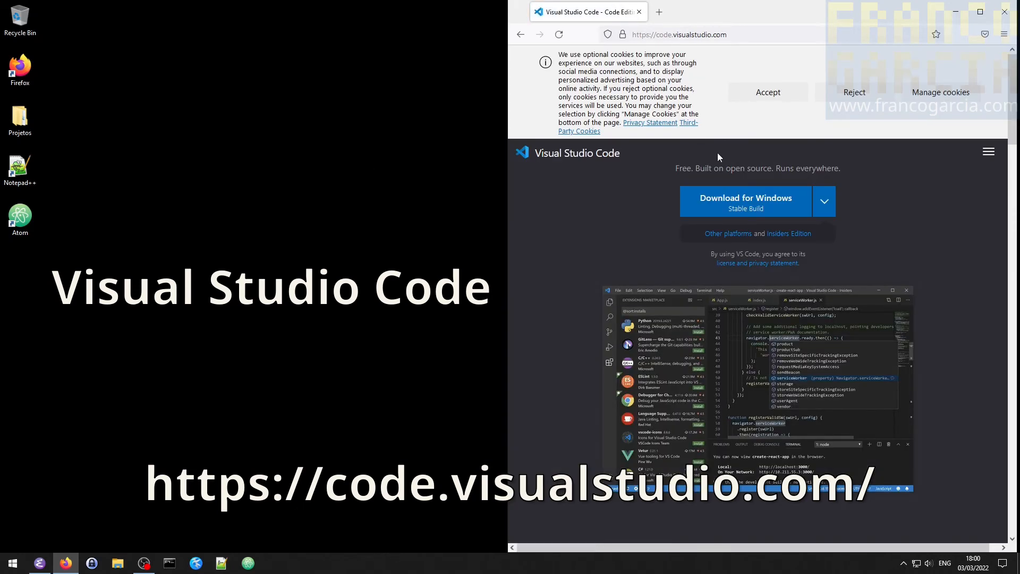
- Reject the optional cookies, download the stable Windows build's installer, and close the browser
{"action": "left_click", "coordinate": [854, 94]}
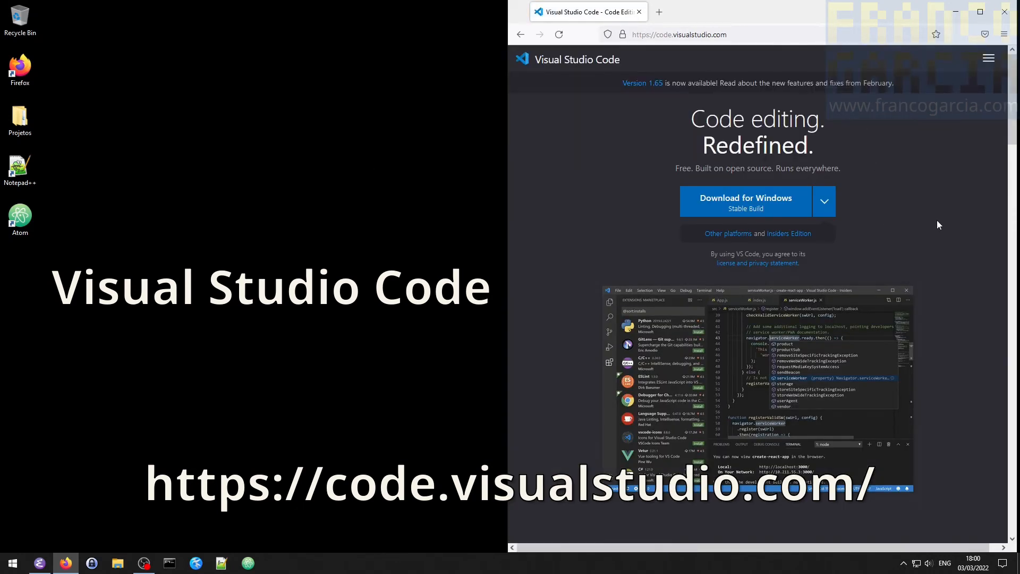
{"action": "left_click", "coordinate": [787, 205]}
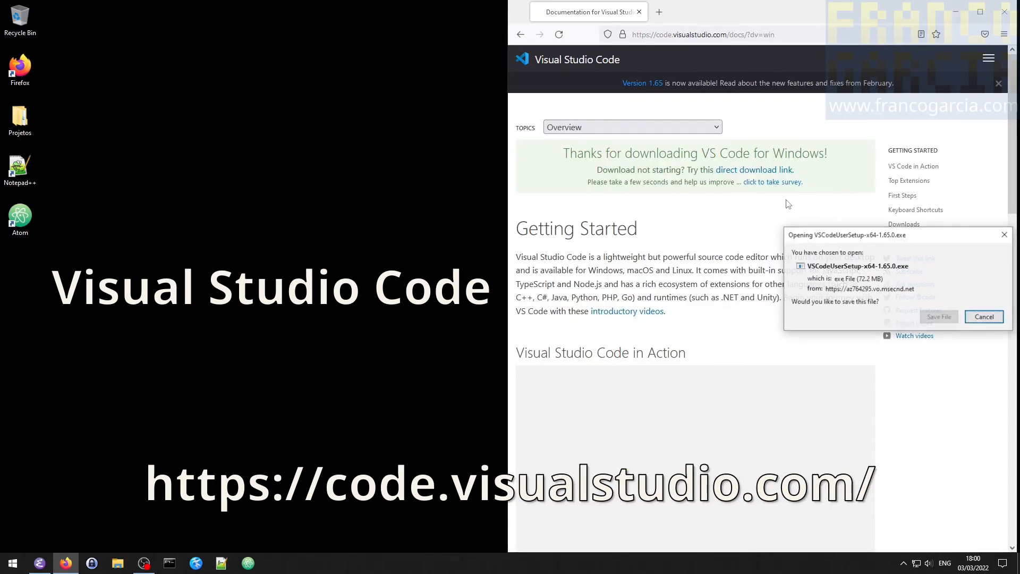
{"action": "left_click", "coordinate": [940, 317]}
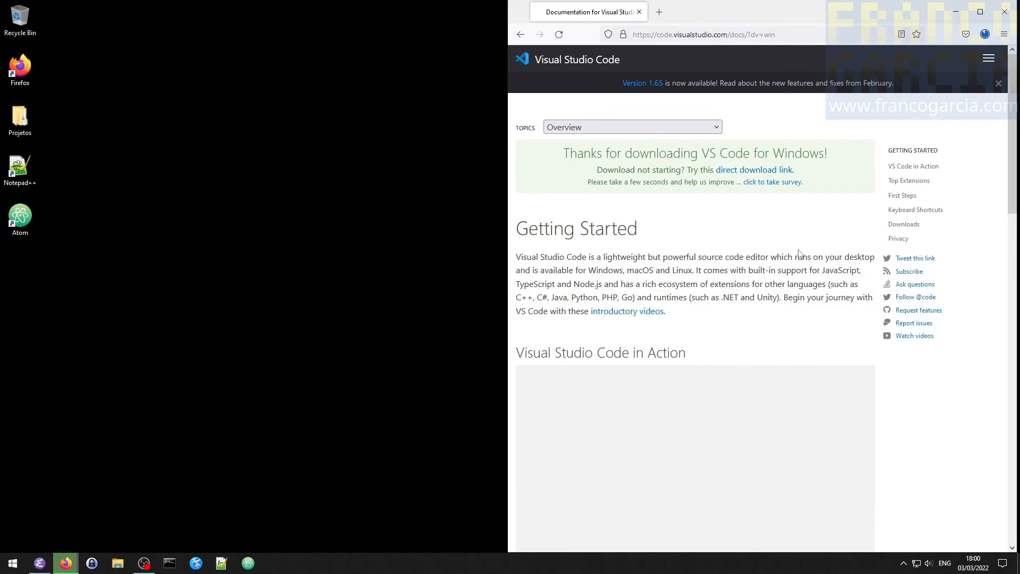
{"action": "left_click", "coordinate": [1005, 11]}
- Scan VSCodeUserSetup-x64-1.65.0.exe in the Downloads folder with Microsoft Defender and close Windows Security
{"action": "key", "text": "super+e"}
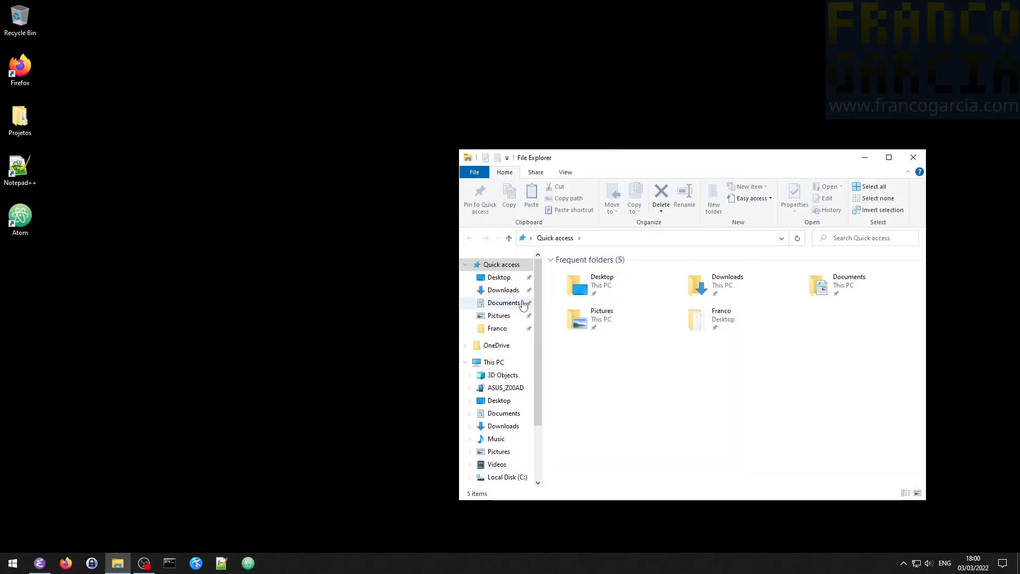
{"action": "left_click", "coordinate": [507, 290]}
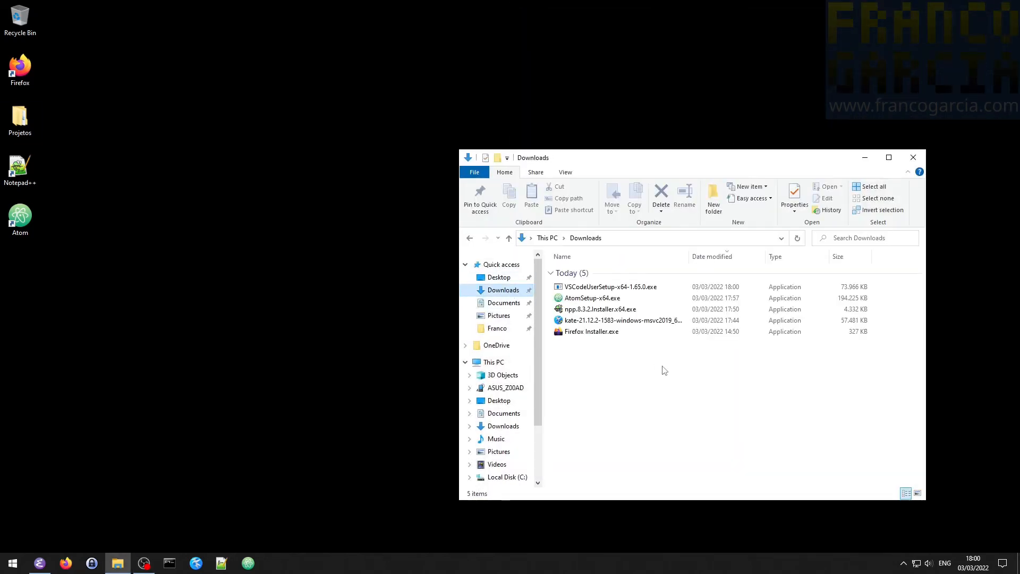
{"action": "right_click", "coordinate": [625, 288]}
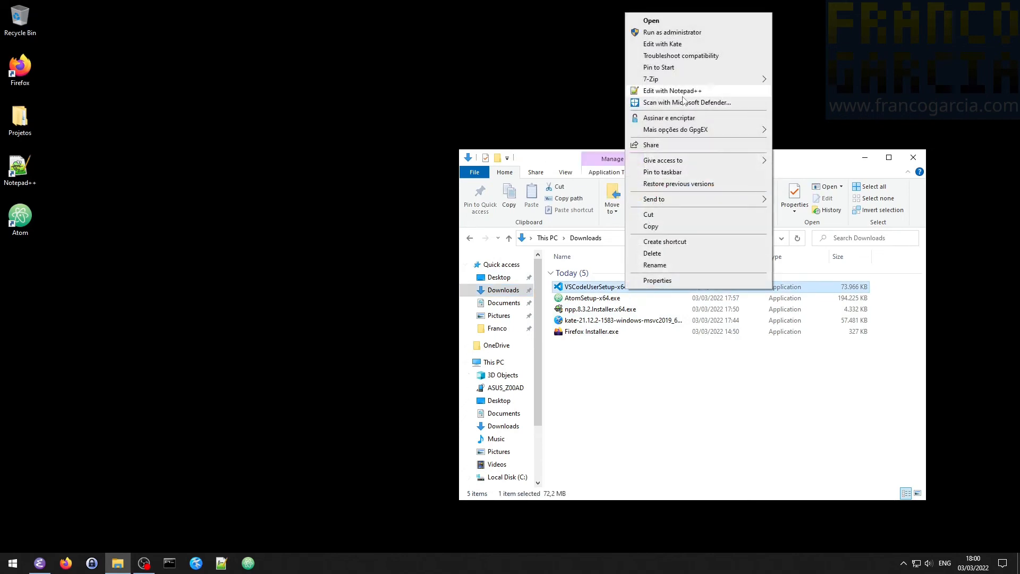
{"action": "left_click", "coordinate": [684, 102]}
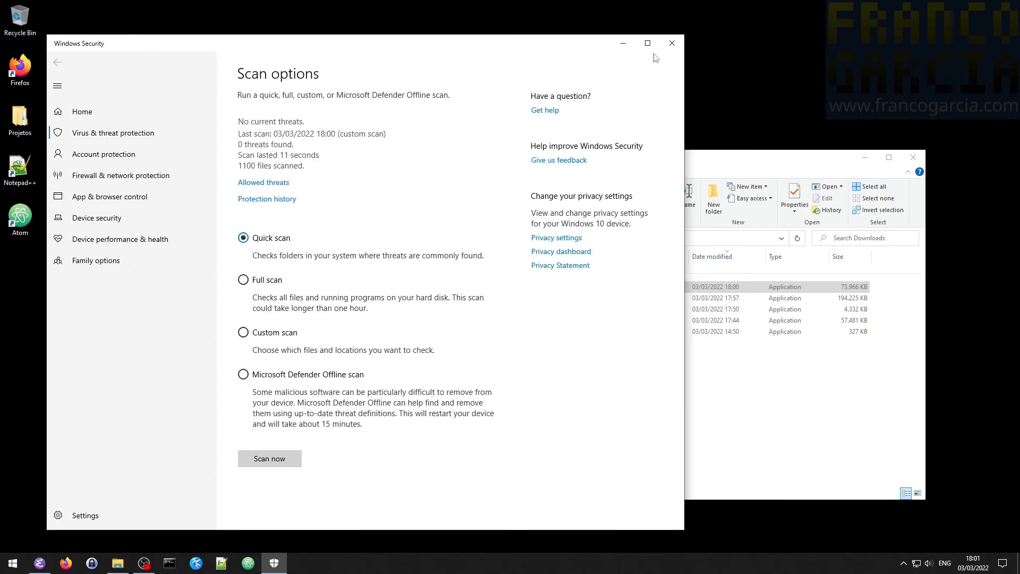
{"action": "left_click", "coordinate": [672, 42]}
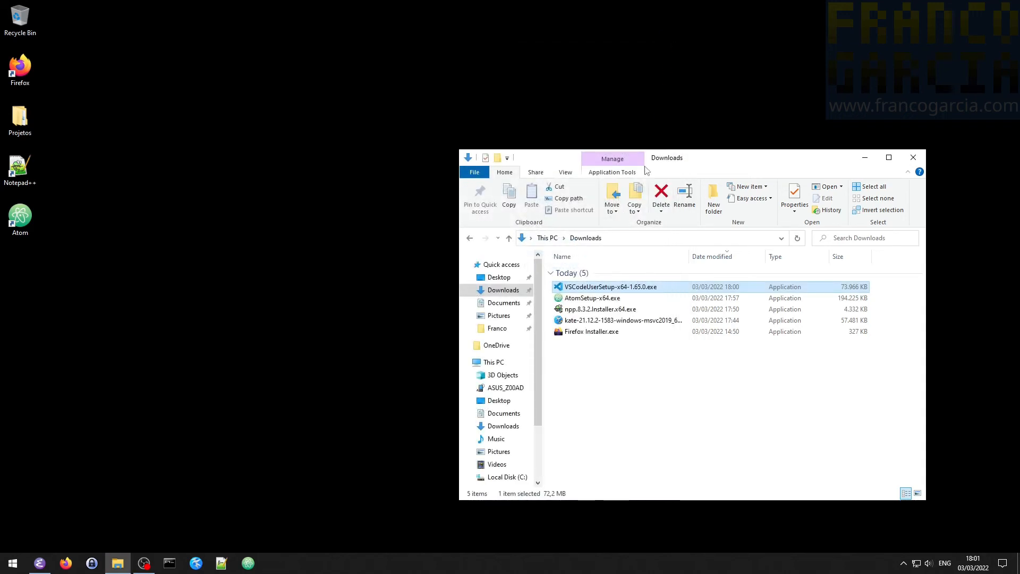
- Run VSCodeUserSetup-x64-1.65.0.exe, read through the license terms, and accept the agreement
{"action": "double_click", "coordinate": [615, 287]}
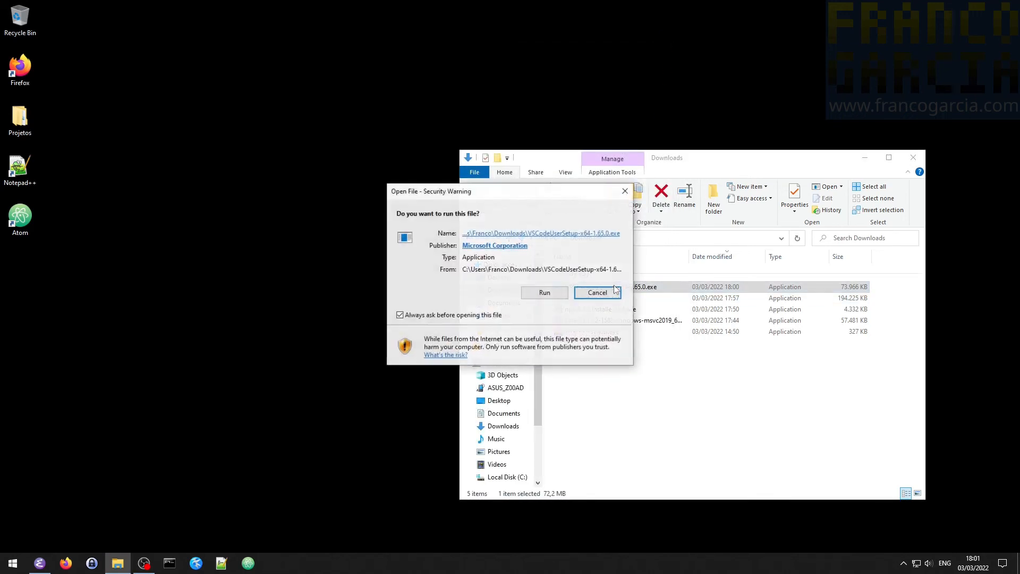
{"action": "left_click", "coordinate": [561, 298]}
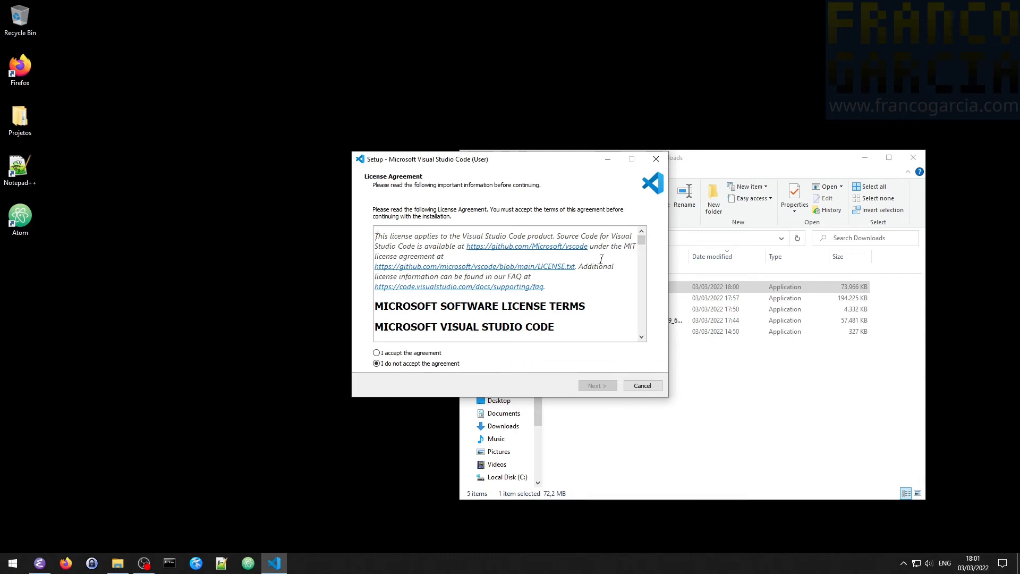
{"action": "scroll", "coordinate": [601, 259], "scroll_direction": "down", "scroll_amount": 1}
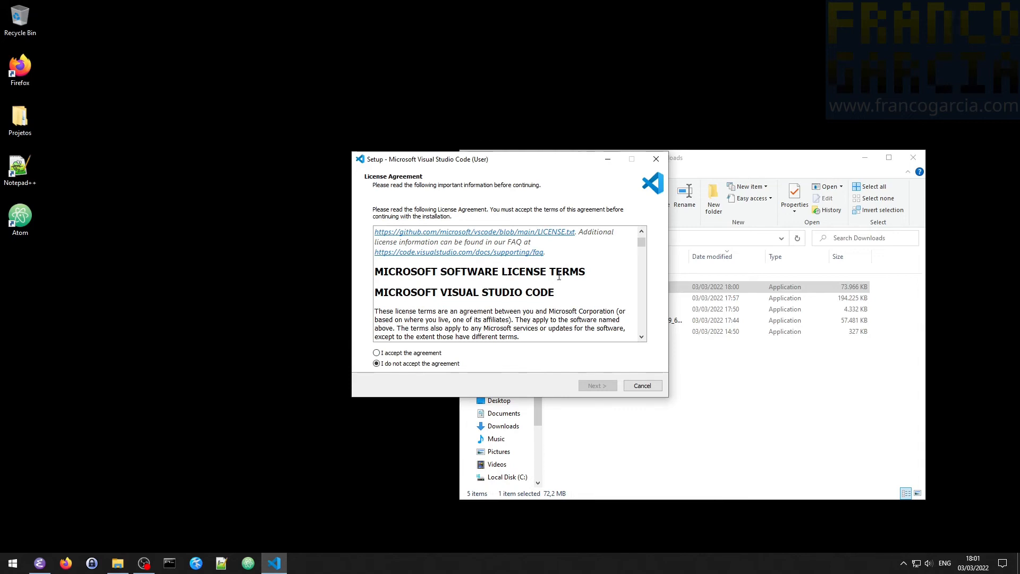
{"action": "scroll", "coordinate": [559, 276], "scroll_direction": "down", "scroll_amount": 1}
{"action": "scroll", "coordinate": [538, 287], "scroll_direction": "down", "scroll_amount": 6}
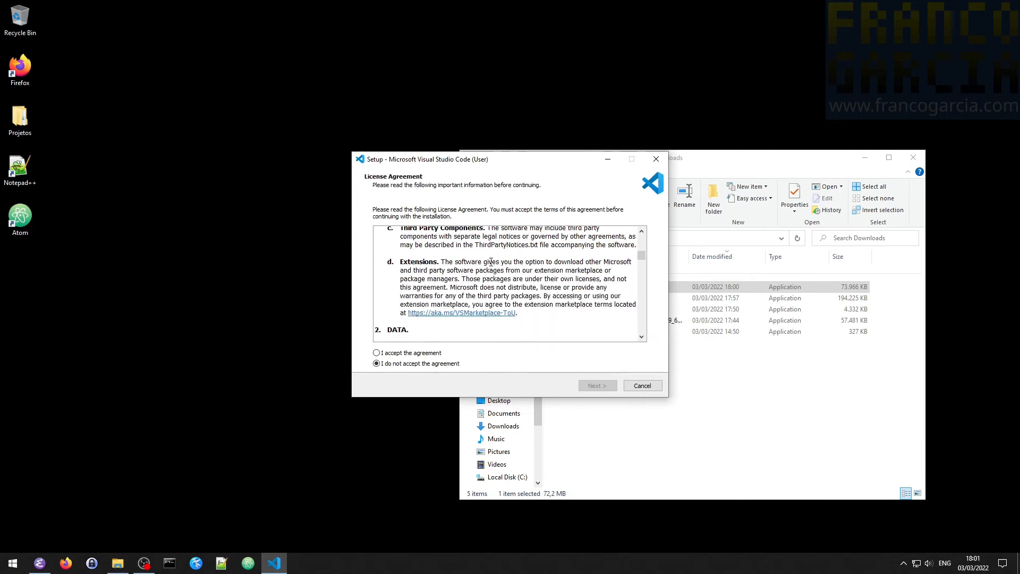
{"action": "scroll", "coordinate": [510, 265], "scroll_direction": "down", "scroll_amount": 5}
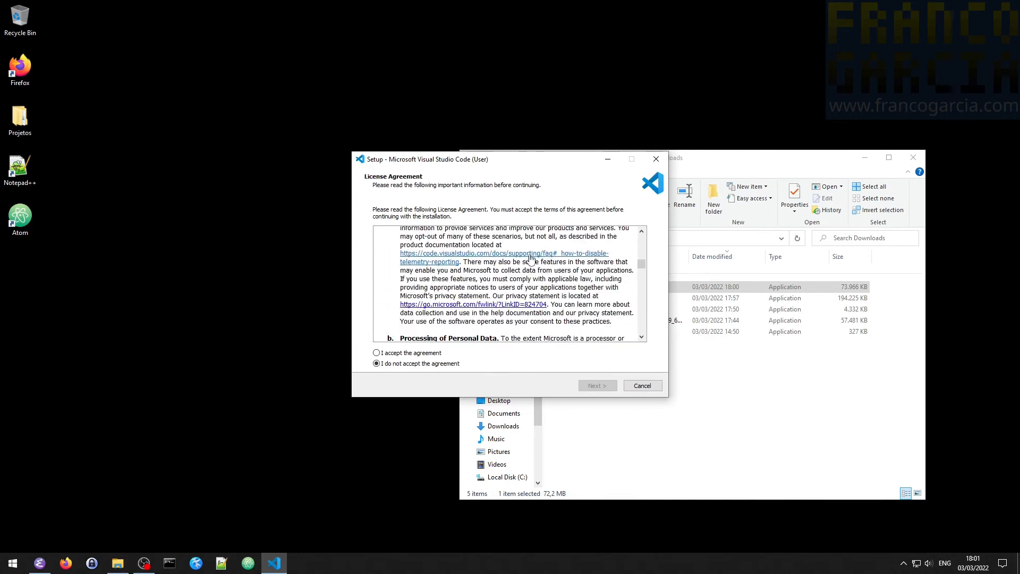
{"action": "scroll", "coordinate": [532, 269], "scroll_direction": "down", "scroll_amount": 3}
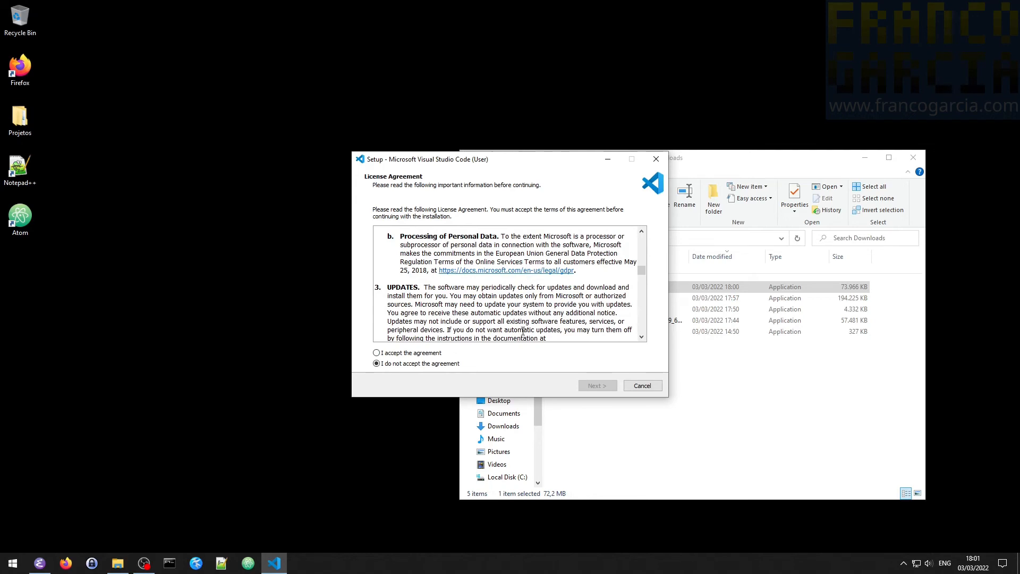
{"action": "left_click", "coordinate": [433, 355]}
{"action": "left_click", "coordinate": [597, 387]}
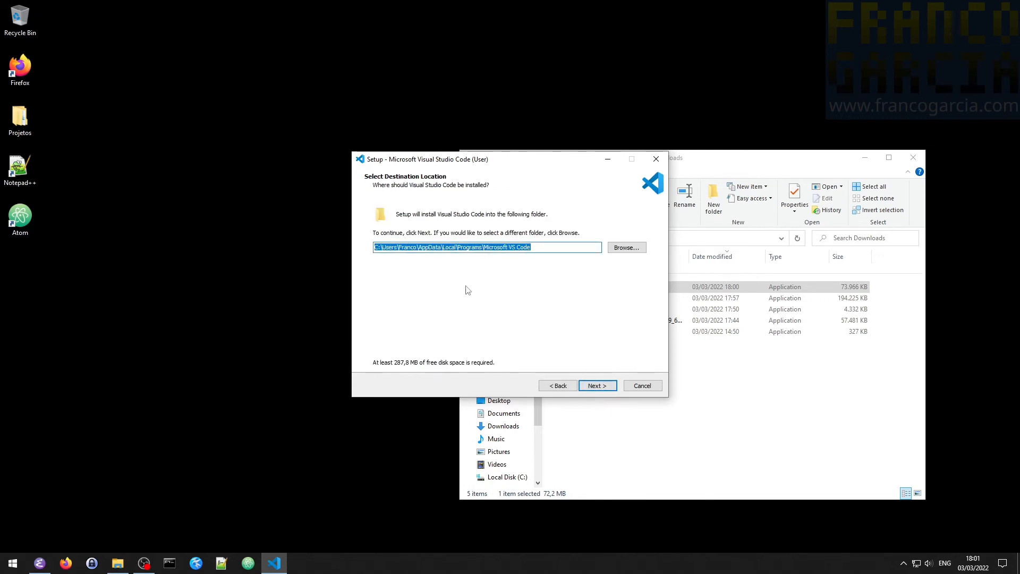
- Keep the default destination and Start Menu folders, and choose to create a desktop icon
{"action": "left_click", "coordinate": [596, 386]}
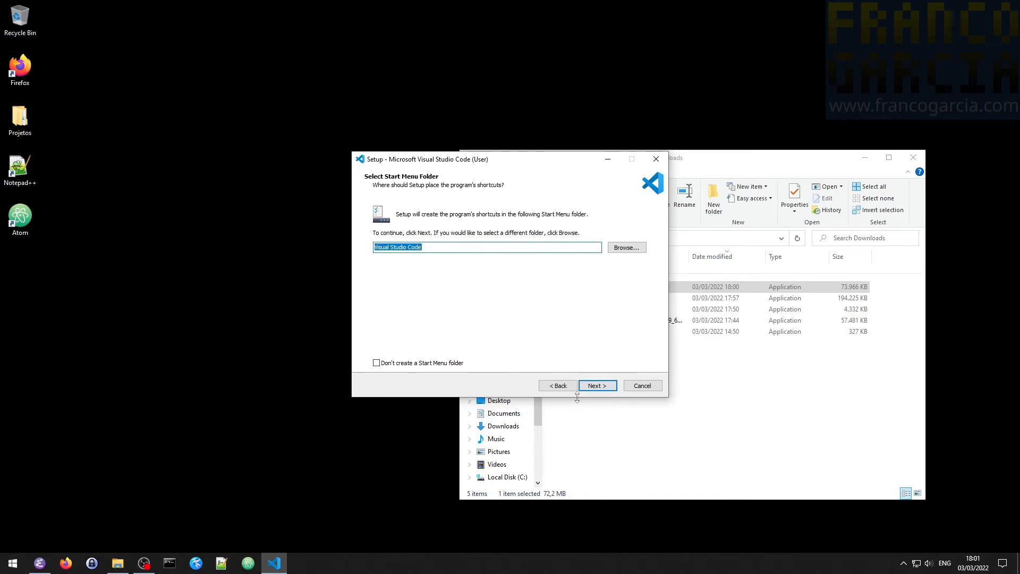
{"action": "left_click", "coordinate": [604, 390]}
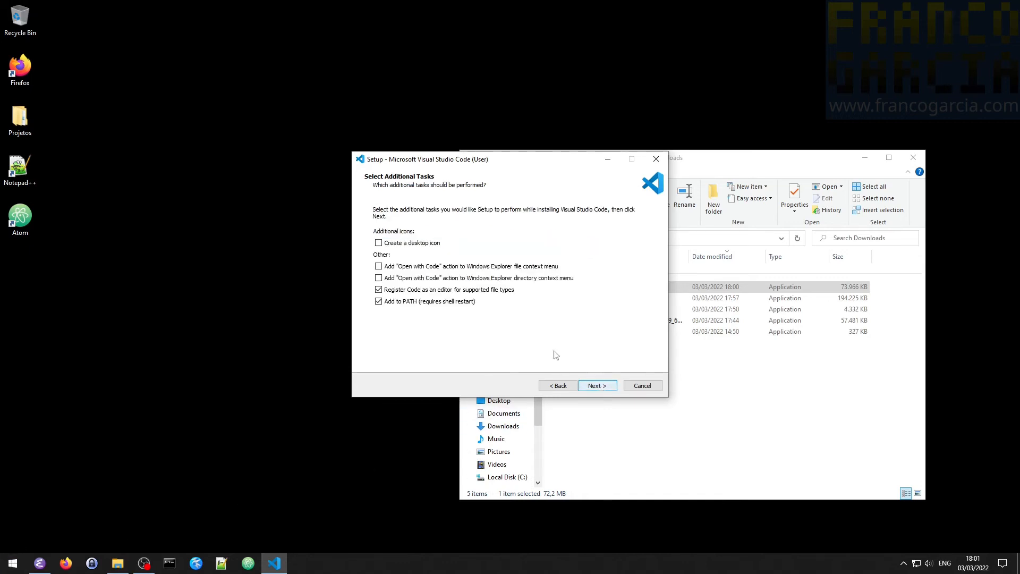
{"action": "left_click", "coordinate": [419, 246]}
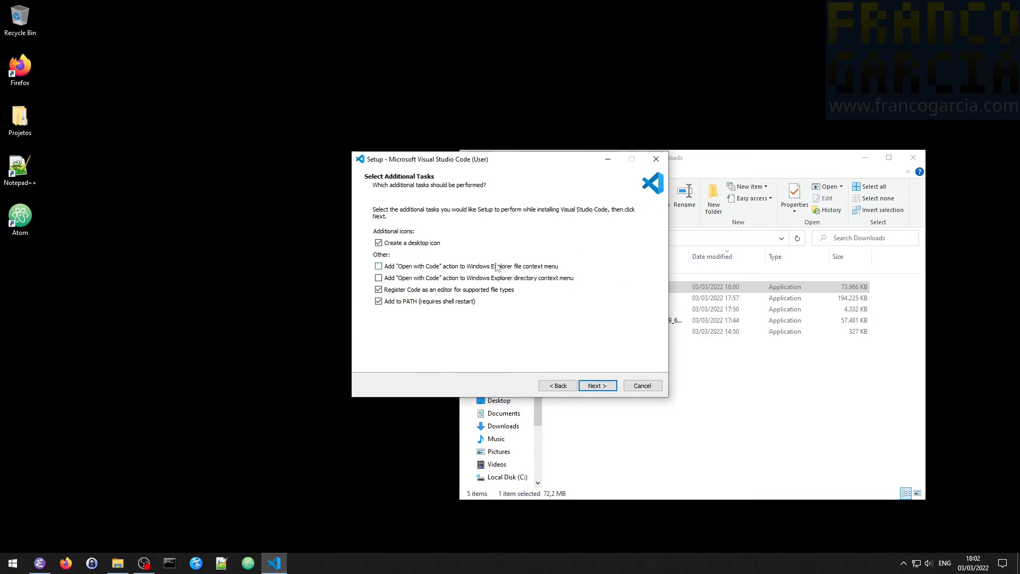
- Check the context menu of the VS Code installer file in Downloads and return to the setup wizard
{"action": "left_click", "coordinate": [745, 407]}
{"action": "right_click", "coordinate": [582, 287]}
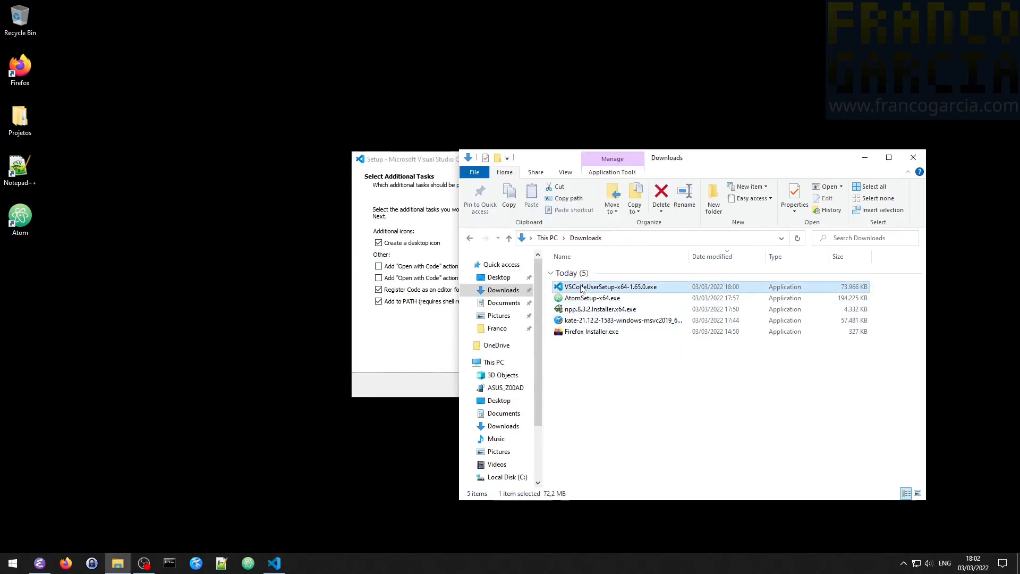
{"action": "left_click", "coordinate": [609, 417]}
{"action": "left_click", "coordinate": [415, 166]}
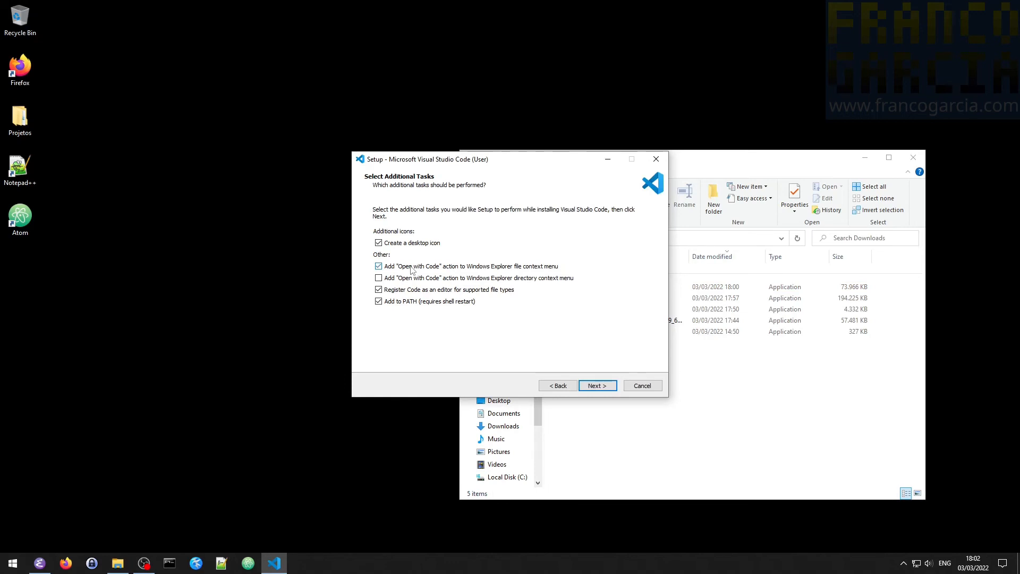
- Enable the "Open with Code" file context menu action, keep editor registration and Add to PATH selected, and briefly open and close a Command Prompt
{"action": "left_click", "coordinate": [412, 267]}
{"action": "left_click", "coordinate": [378, 289]}
{"action": "left_click", "coordinate": [378, 290]}
{"action": "left_click", "coordinate": [379, 301]}
{"action": "left_click", "coordinate": [378, 301]}
{"action": "left_click", "coordinate": [174, 564]}
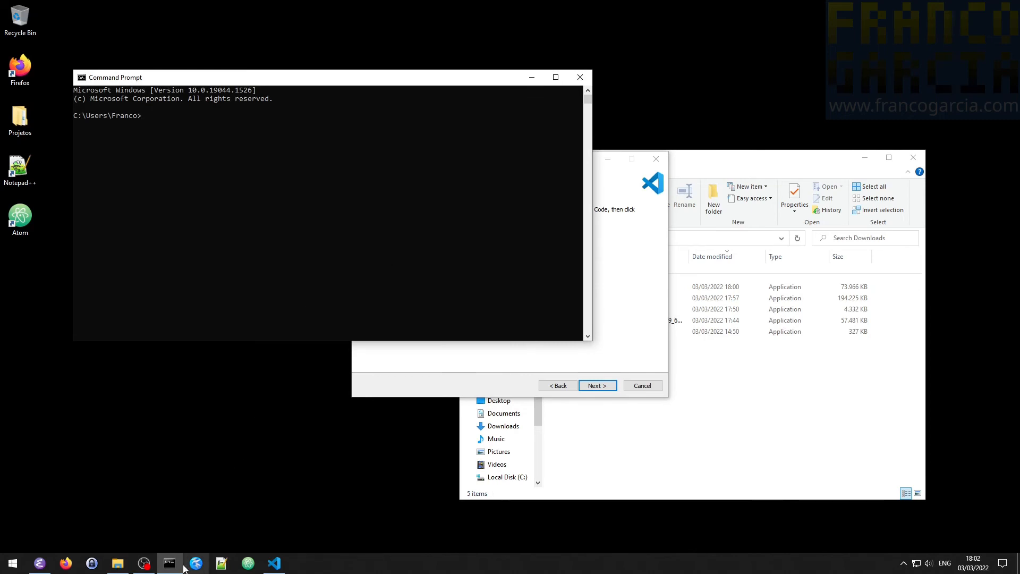
{"action": "left_click", "coordinate": [580, 77]}
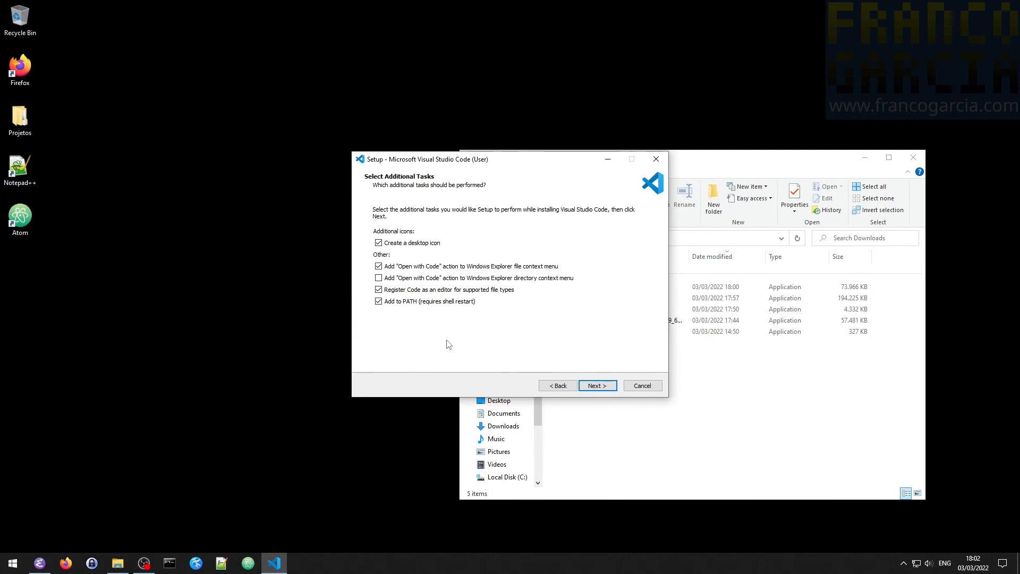
- Install Visual Studio Code with the selected tasks and finish the setup without launching the program
{"action": "left_click", "coordinate": [598, 388]}
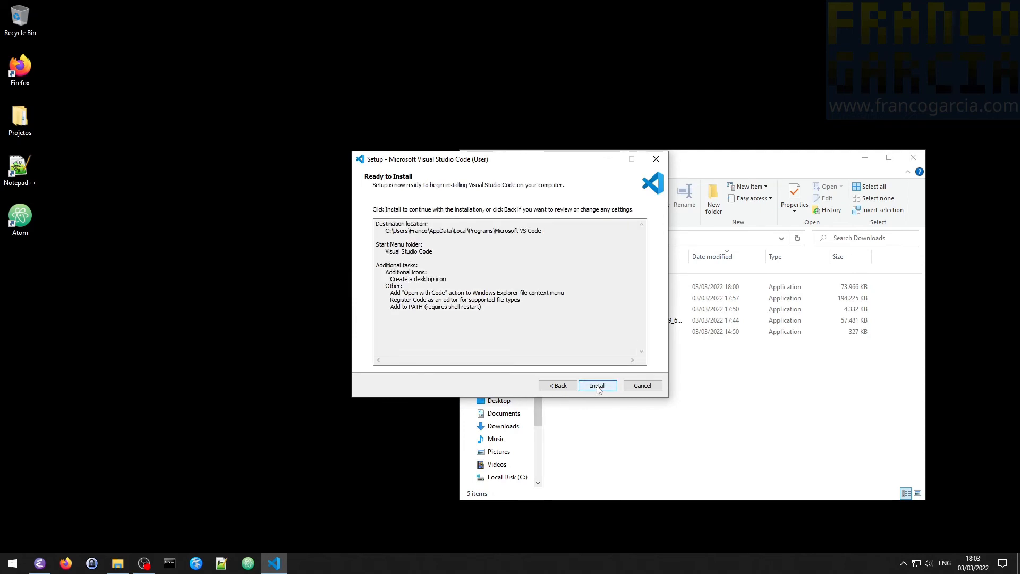
{"action": "left_click", "coordinate": [597, 386]}
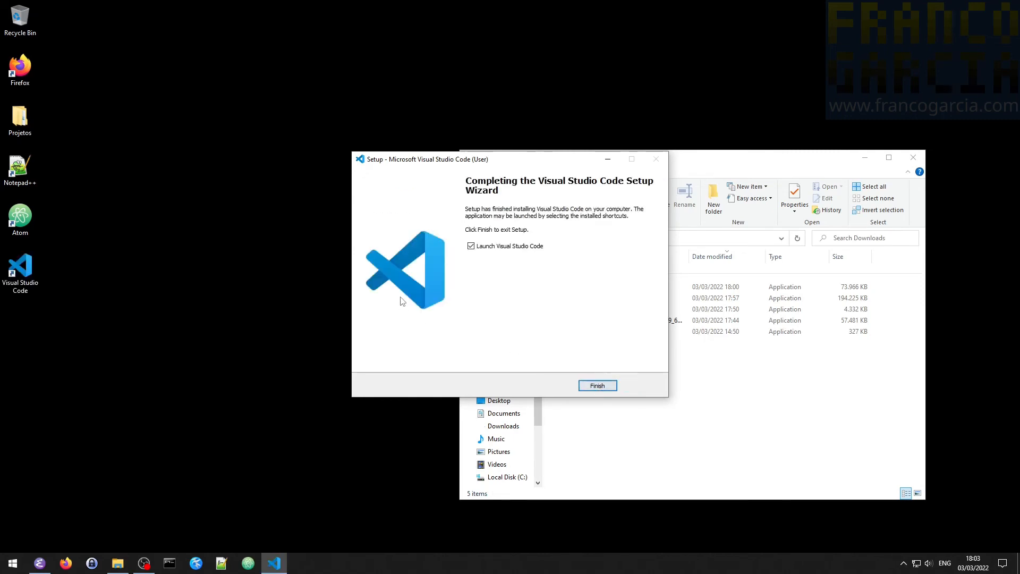
{"action": "left_click", "coordinate": [481, 245]}
{"action": "left_click", "coordinate": [598, 385]}
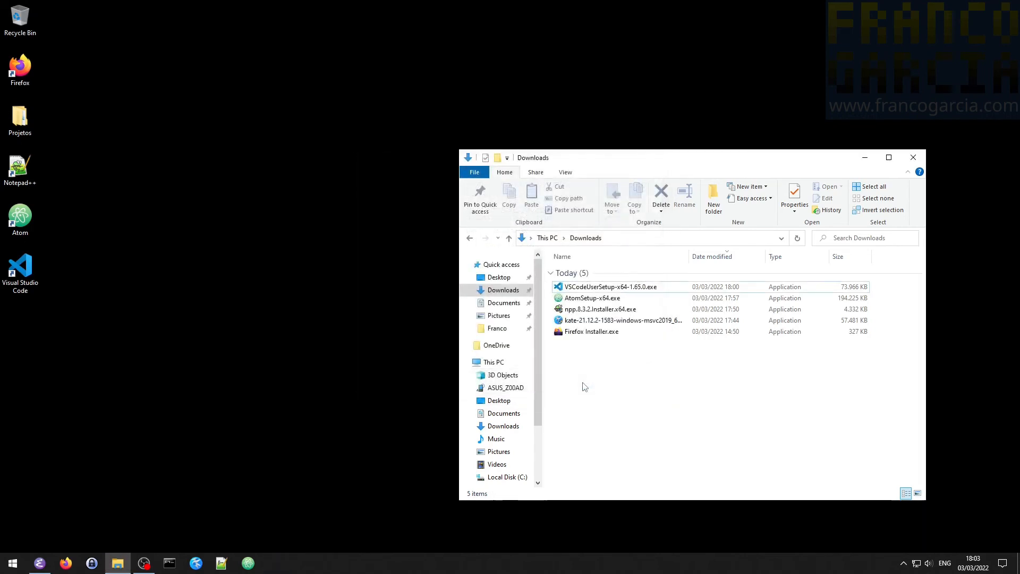
- Launch Visual Studio Code from the desktop and write "Olá, meu nome é" plus the author's first name and an exclamation mark in a new file
{"action": "double_click", "coordinate": [28, 287]}
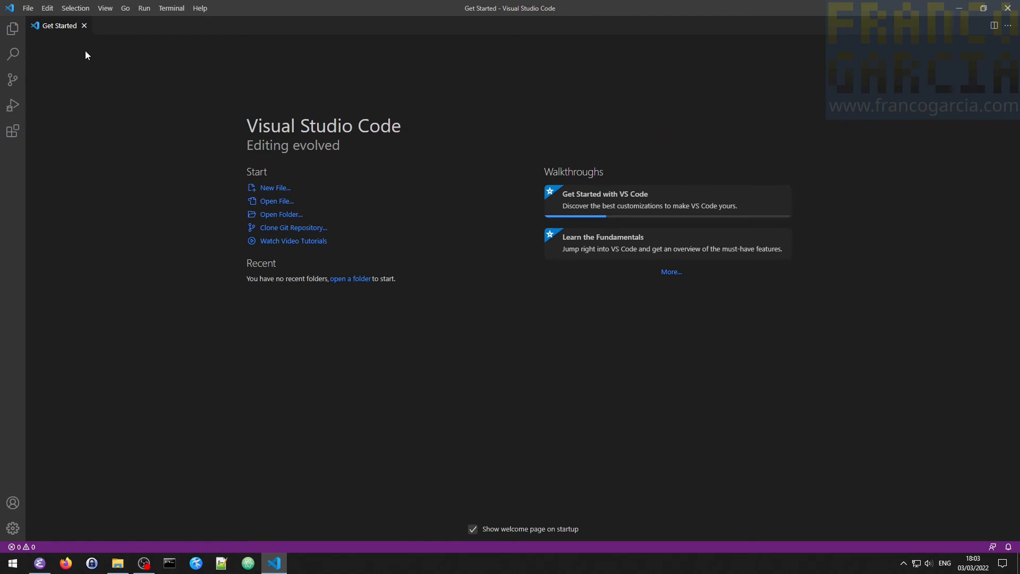
{"action": "left_click", "coordinate": [28, 9]}
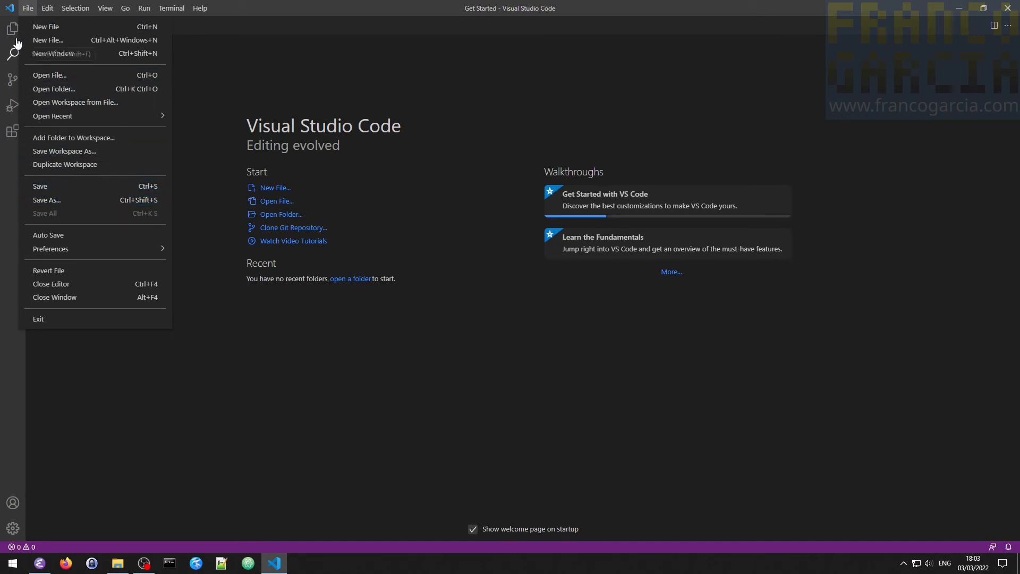
{"action": "left_click", "coordinate": [44, 28]}
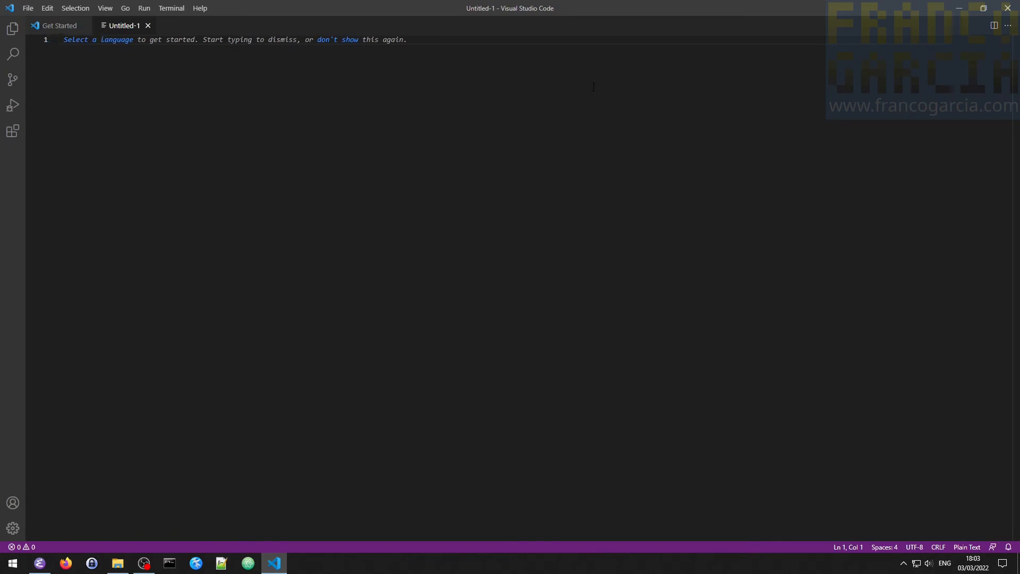
{"action": "type", "text": "Olá"}
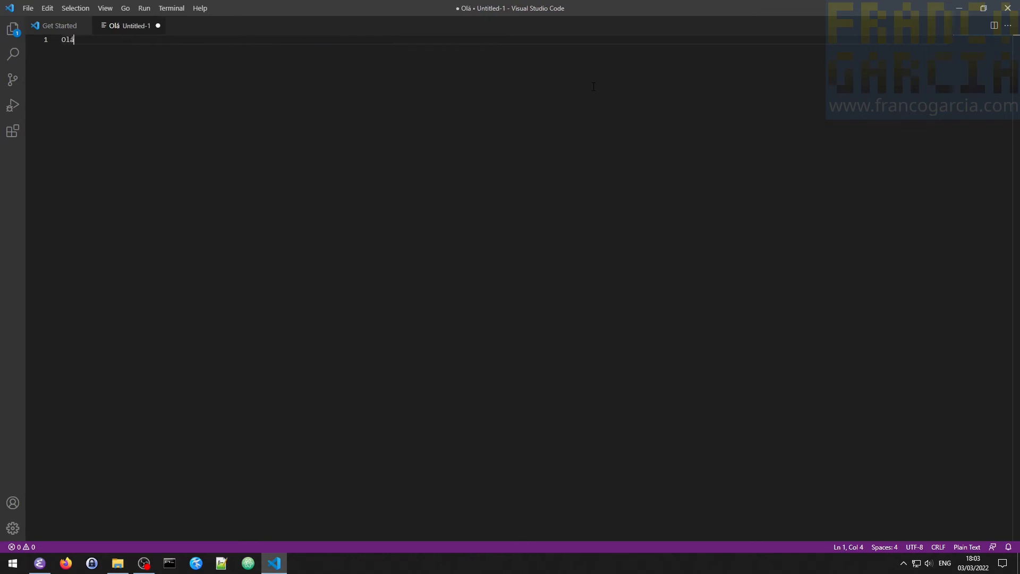
{"action": "type", "text": ", meu nome é Franco!"}
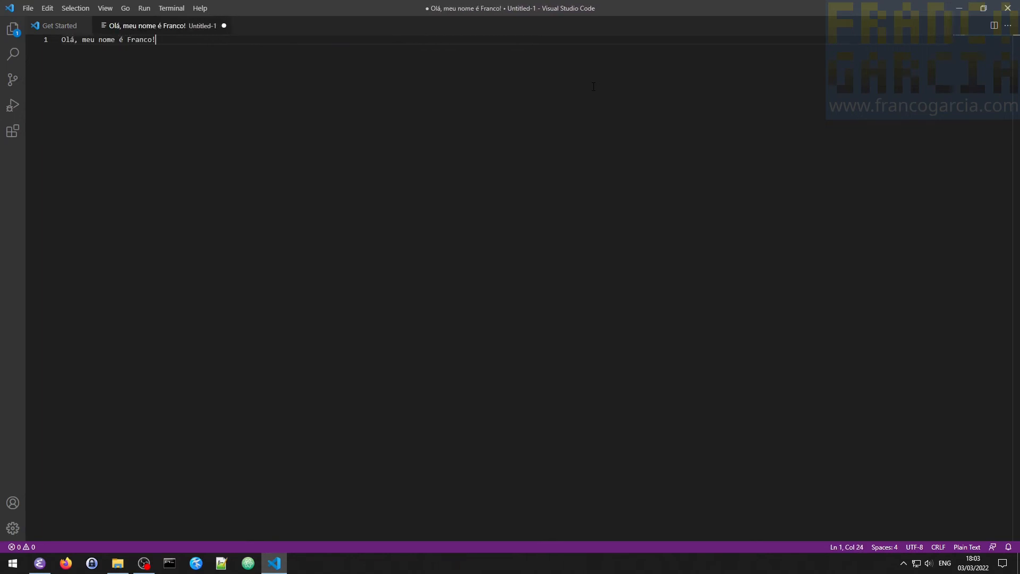
- Add a second line reading "Este arquivo foi criado usando Visual Studio Code." to the new file
{"action": "key", "text": "Return"}
{"action": "type", "text": "Este arq"}
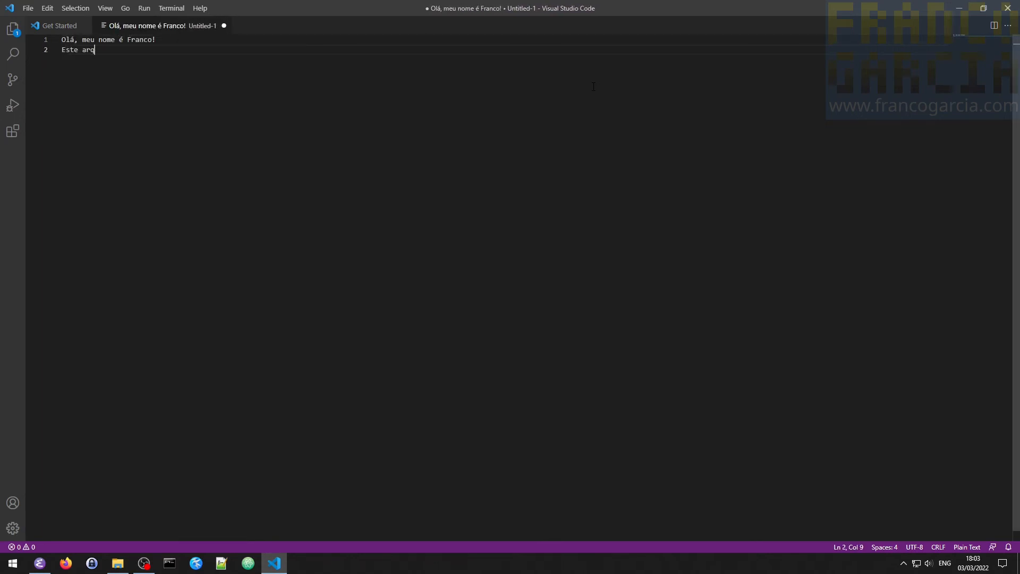
{"action": "type", "text": "uivo foi criado usando Visual Studio Code."}
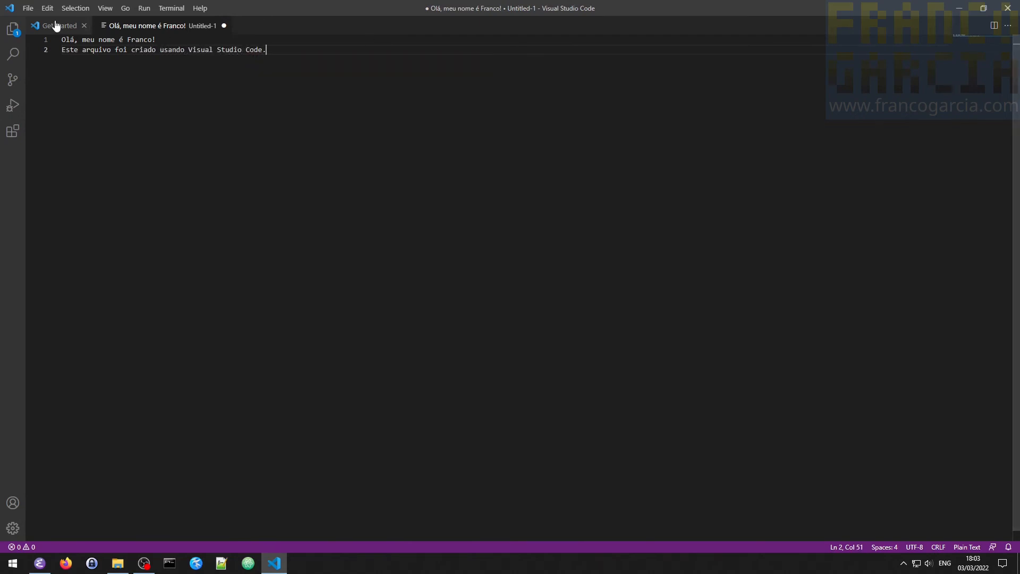
- Start saving the file in the desktop's Projetos folder and create a subfolder there named VSCode
{"action": "left_click", "coordinate": [27, 8]}
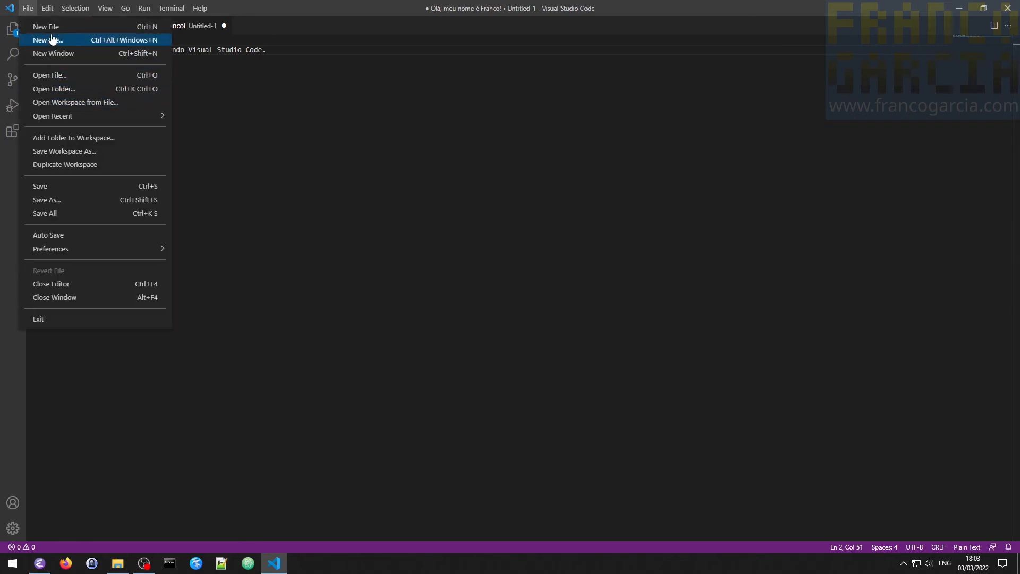
{"action": "left_click", "coordinate": [38, 192]}
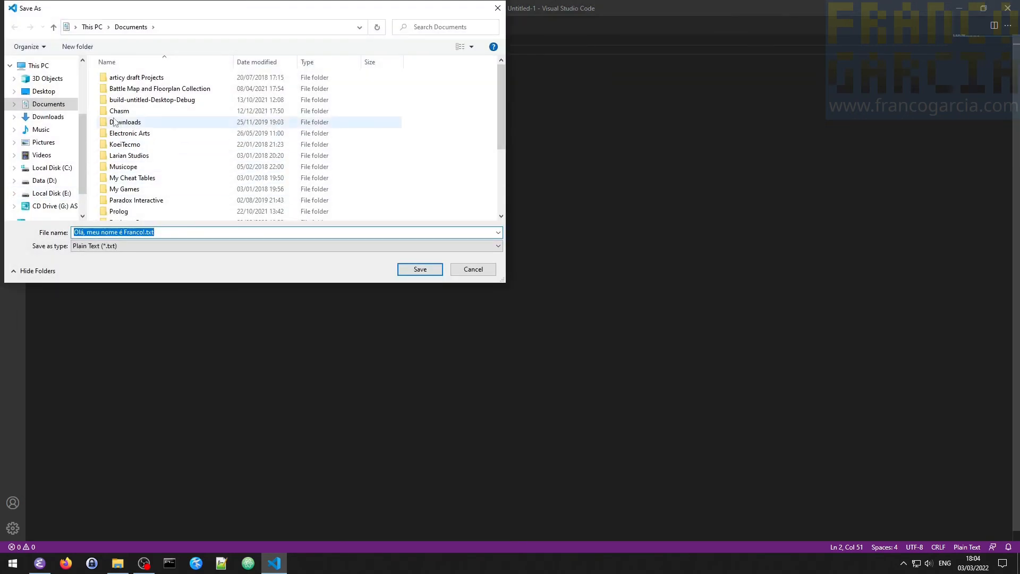
{"action": "left_click", "coordinate": [33, 68]}
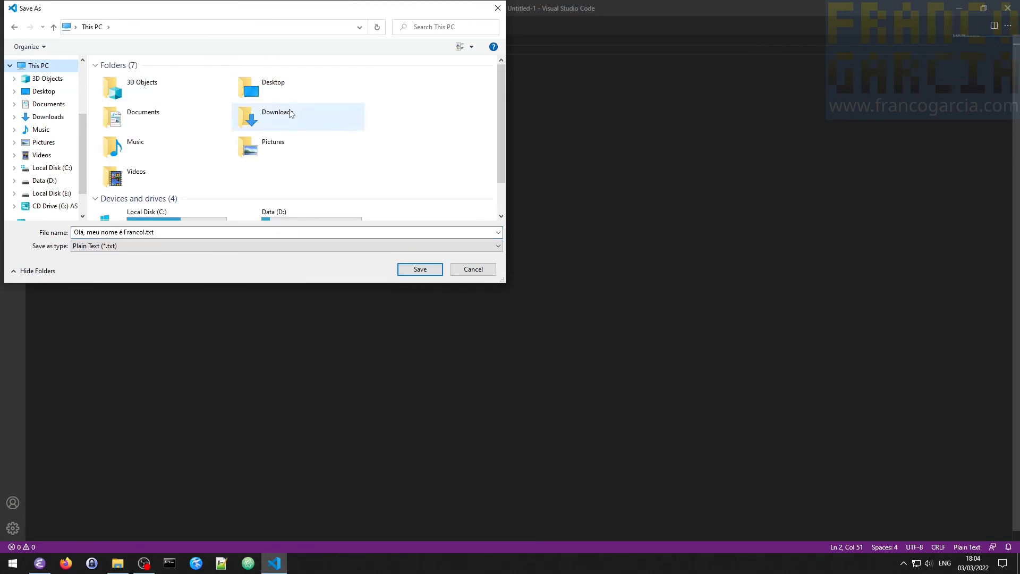
{"action": "scroll", "coordinate": [46, 88], "scroll_direction": "up", "scroll_amount": 1}
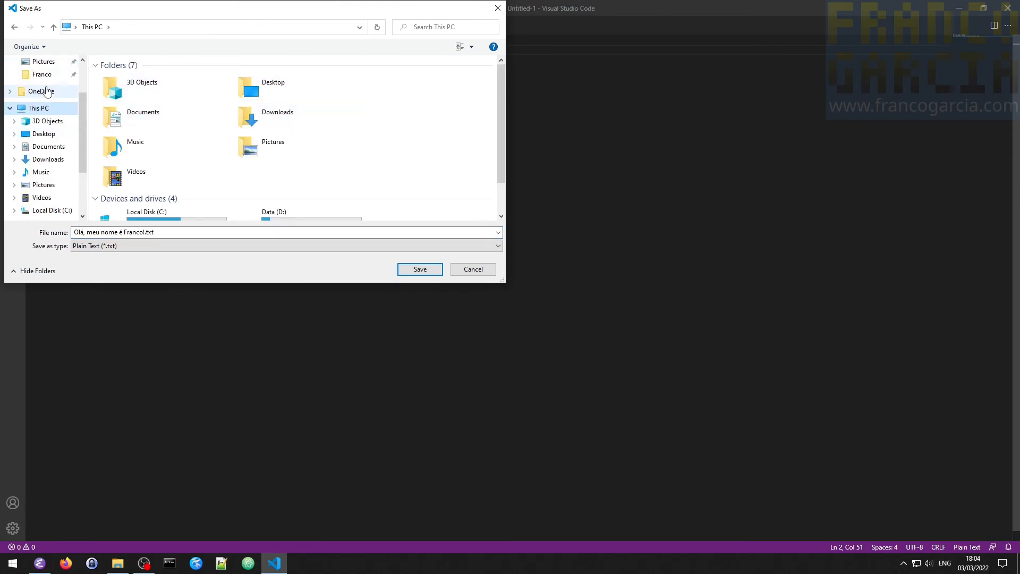
{"action": "left_click", "coordinate": [44, 133]}
{"action": "double_click", "coordinate": [136, 79]}
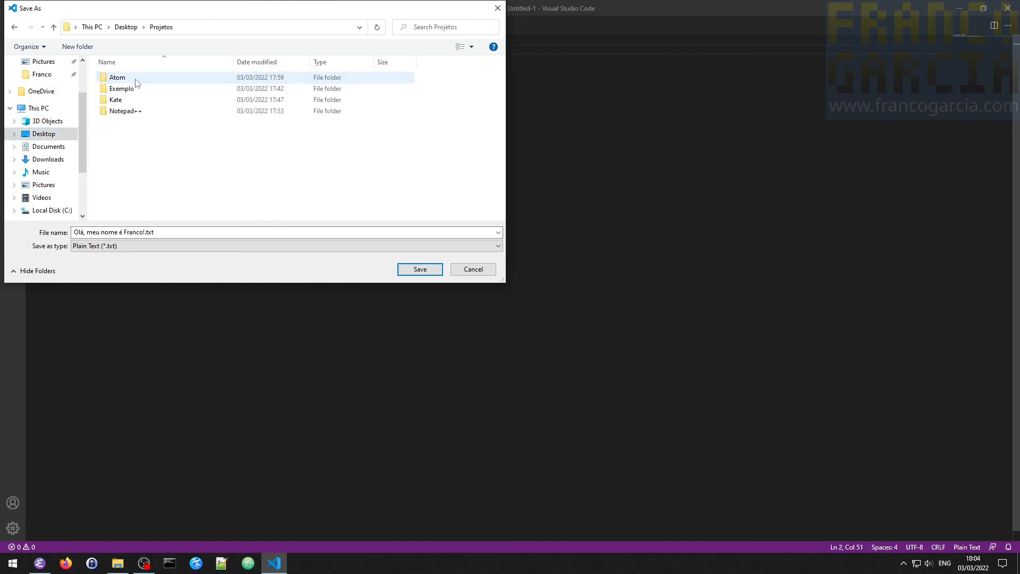
{"action": "left_click", "coordinate": [77, 46]}
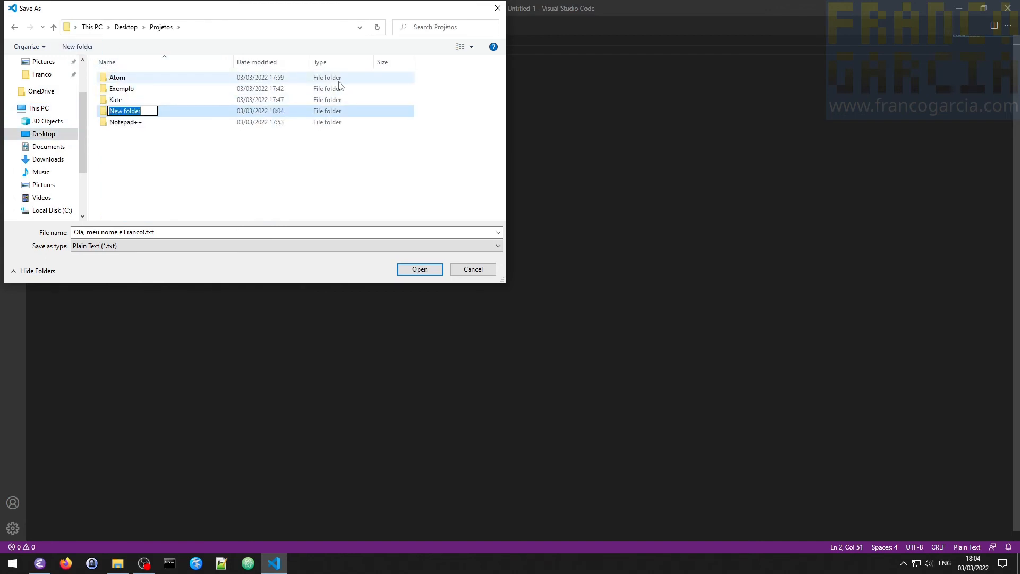
{"action": "type", "text": "VC"}
{"action": "key", "text": "BackSpace"}
{"action": "type", "text": "SCode"}
{"action": "key", "text": "Return"}
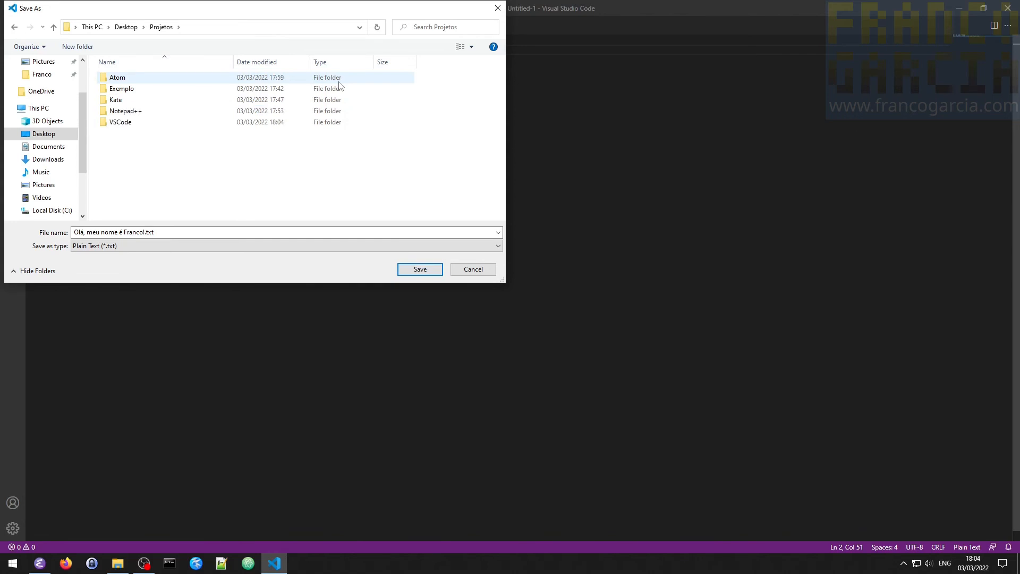
- Save the file as nome.txt in the VSCode folder, keeping the Plain Text type after checking the available file types
{"action": "double_click", "coordinate": [121, 123]}
{"action": "left_click", "coordinate": [114, 246]}
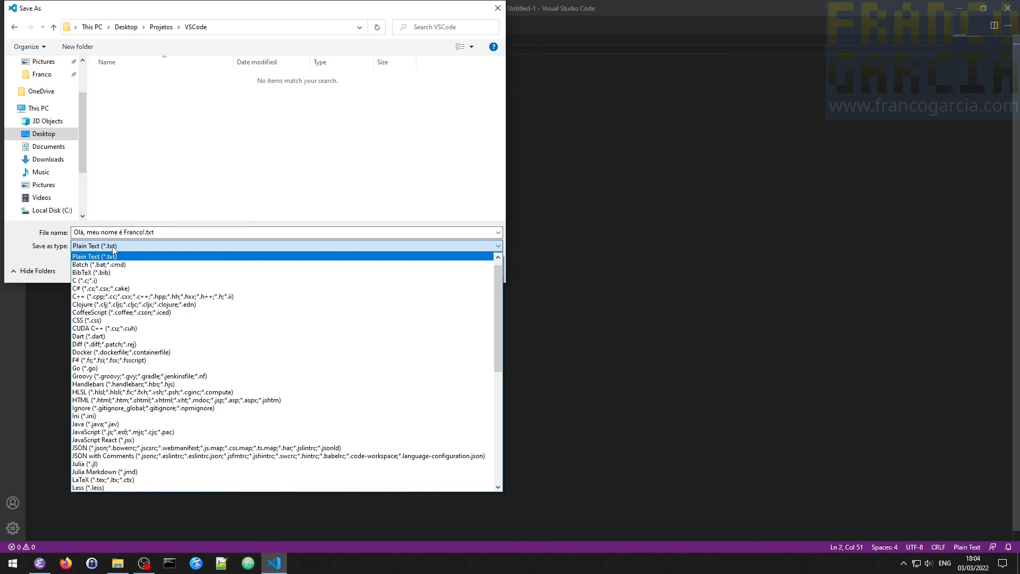
{"action": "left_click", "coordinate": [114, 250]}
{"action": "left_click", "coordinate": [113, 248]}
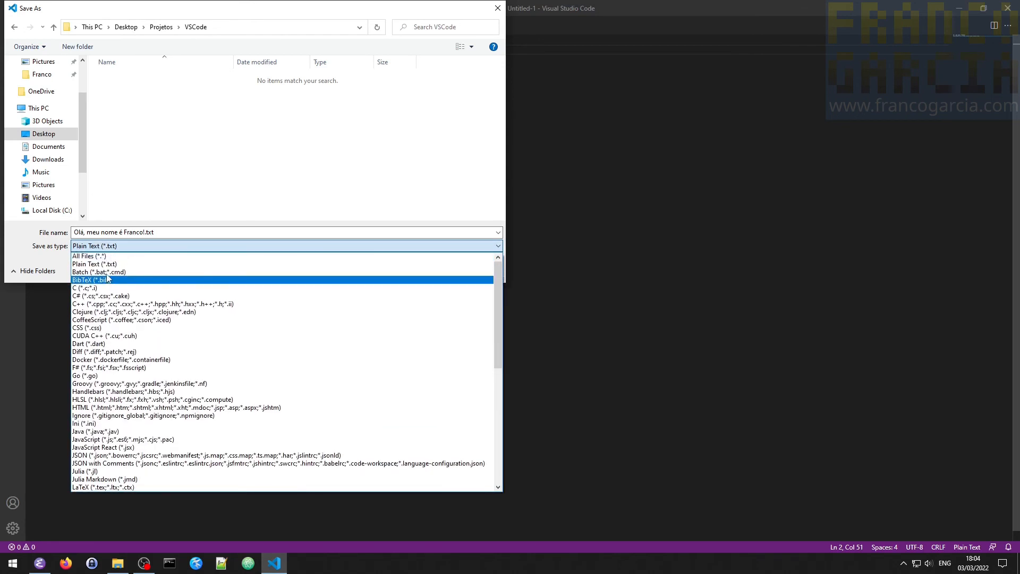
{"action": "left_click", "coordinate": [170, 233]}
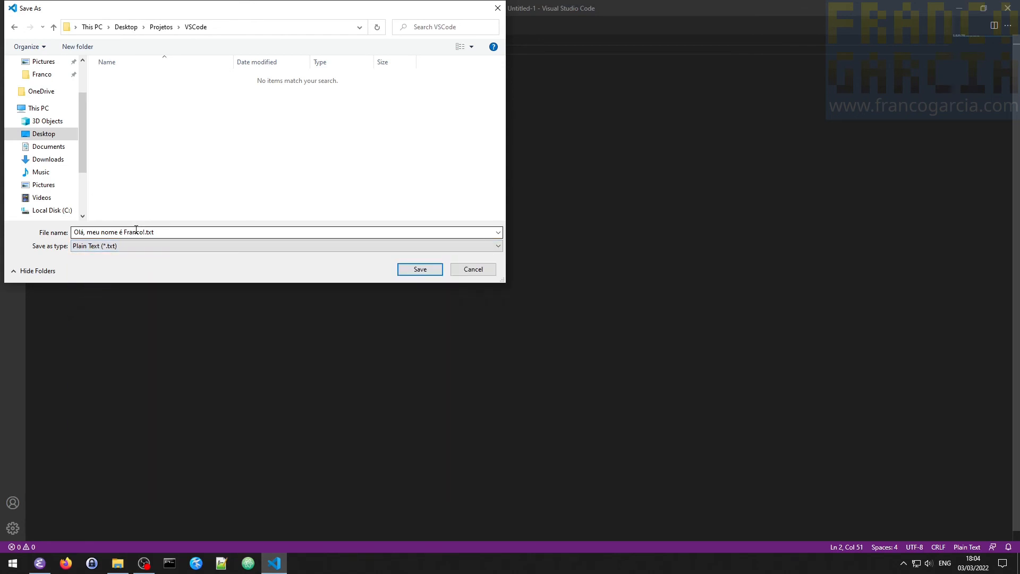
{"action": "left_click", "coordinate": [147, 233]}
{"action": "left_click", "coordinate": [146, 233]}
{"action": "key", "text": "shift+Home"}
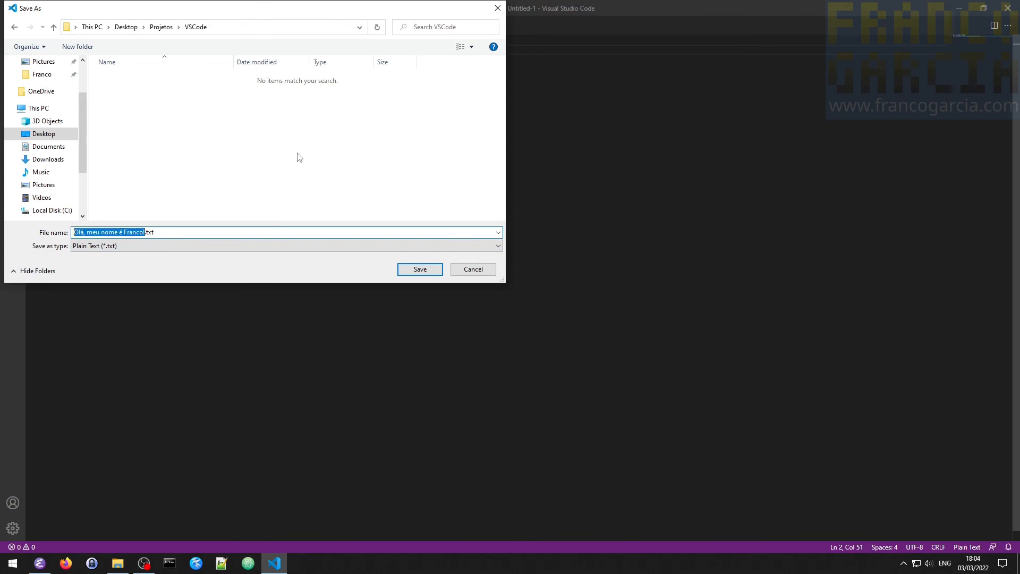
{"action": "type", "text": "nome"}
{"action": "key", "text": "Return"}
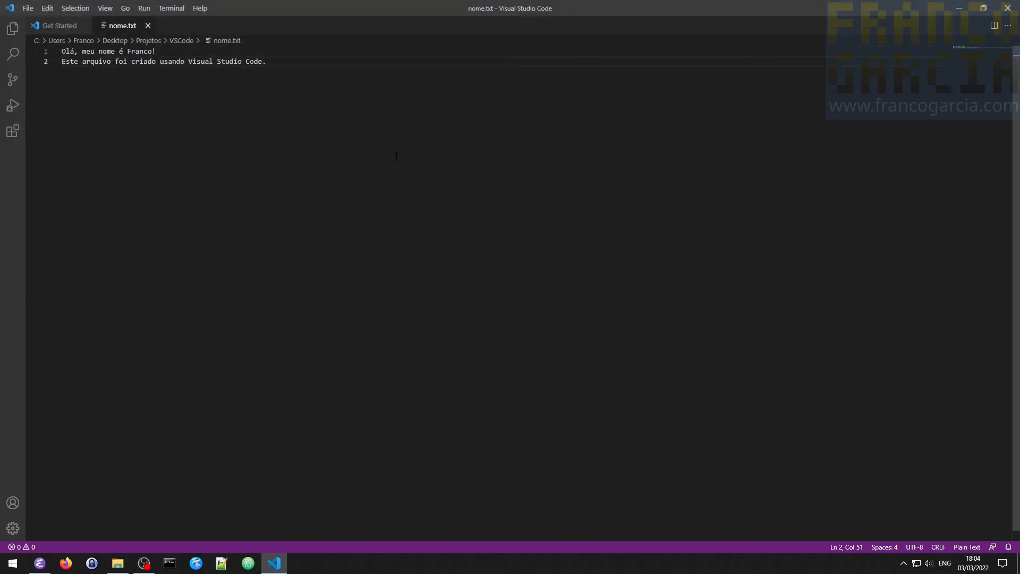
- Close Visual Studio Code and the Downloads window, and briefly check the contents of the desktop's Projetos folder
{"action": "left_click", "coordinate": [1006, 10]}
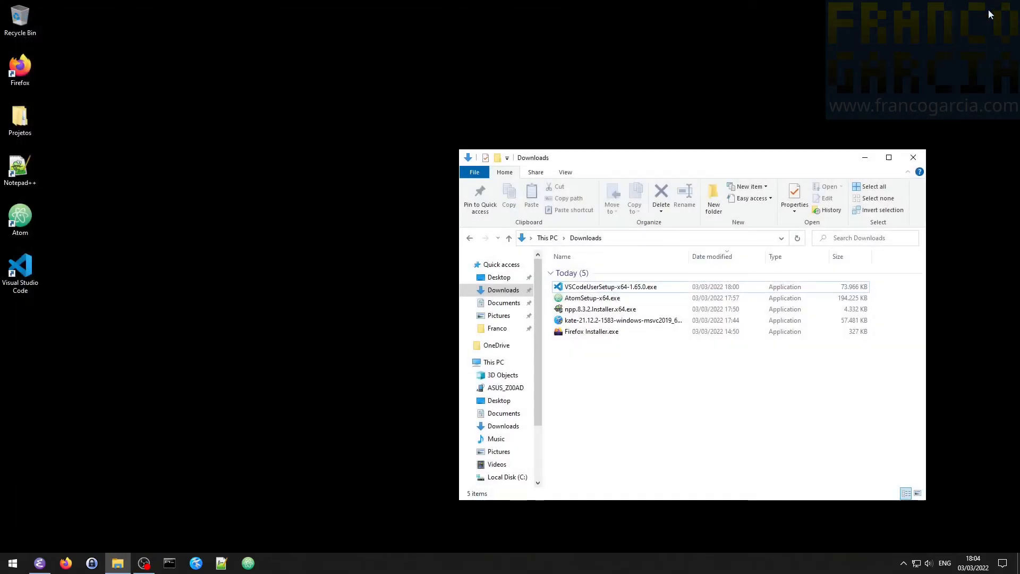
{"action": "left_click", "coordinate": [913, 158]}
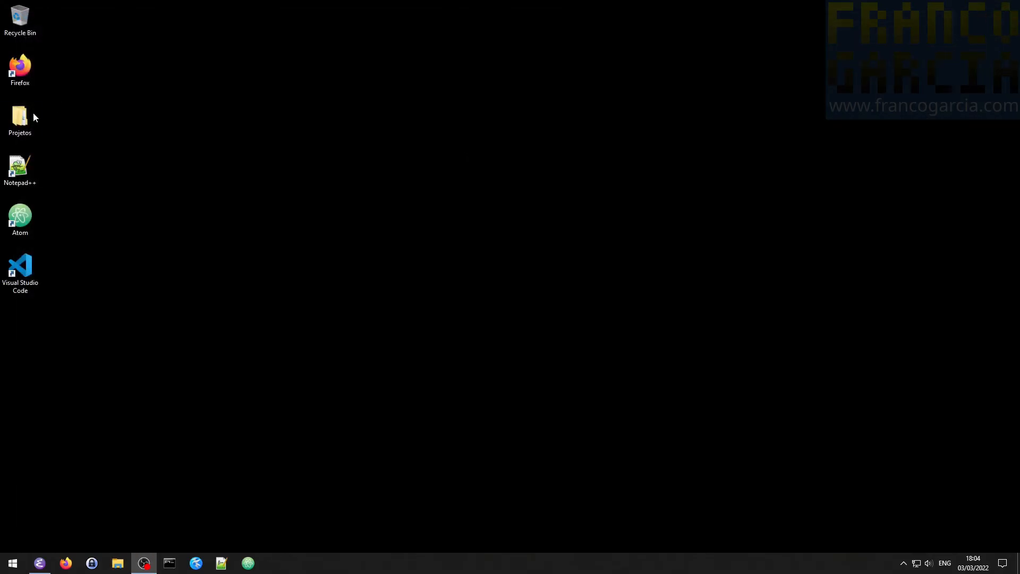
{"action": "double_click", "coordinate": [20, 120]}
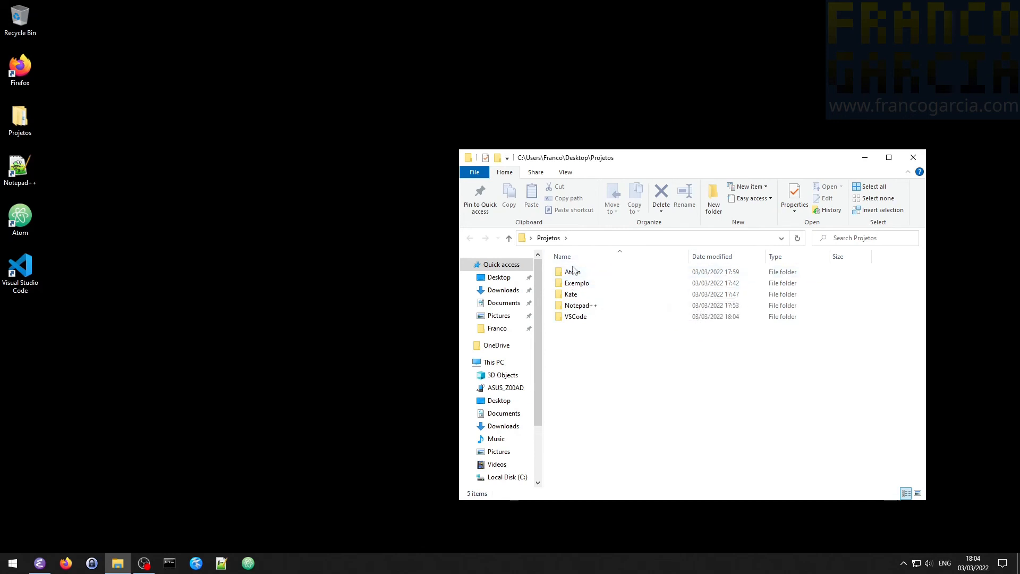
{"action": "left_click", "coordinate": [914, 157]}
- Relaunch Visual Studio Code in the right half of the screen and place the Kate window in the left half
{"action": "double_click", "coordinate": [27, 274]}
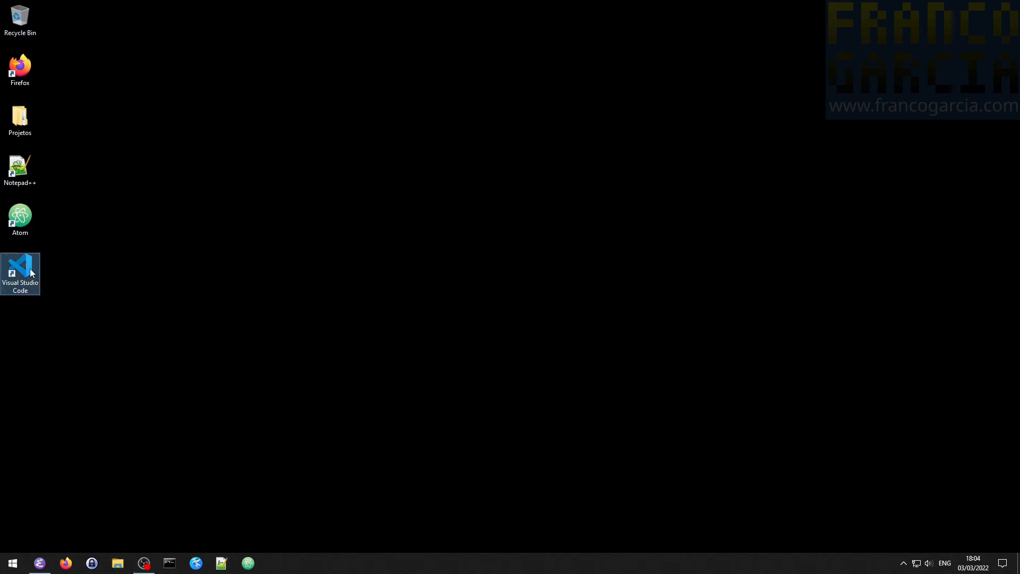
{"action": "key", "text": "super+Right"}
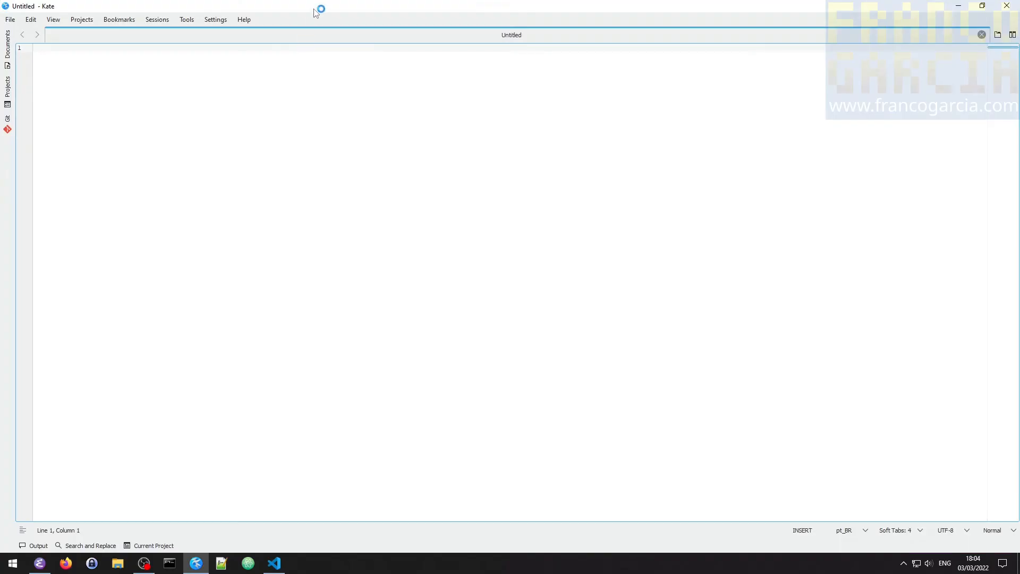
{"action": "left_click_drag", "start_coordinate": [315, 9], "coordinate": [1, 223]}
- Reopen the recent file ola.txt from Projetos\Kate in Kate and narrow its window to about a quarter of the screen
{"action": "left_click", "coordinate": [11, 23]}
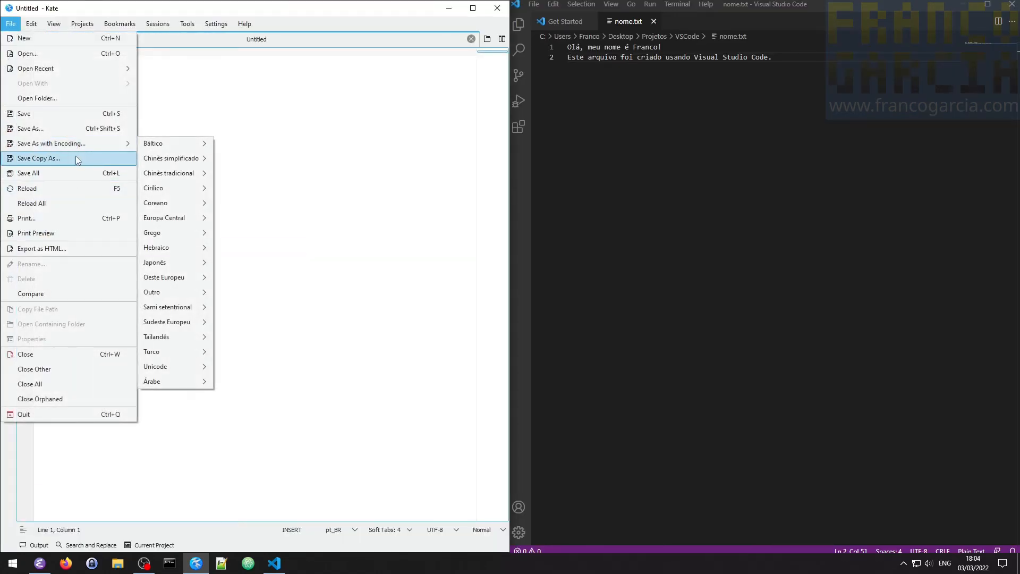
{"action": "mouse_move", "coordinate": [59, 70]}
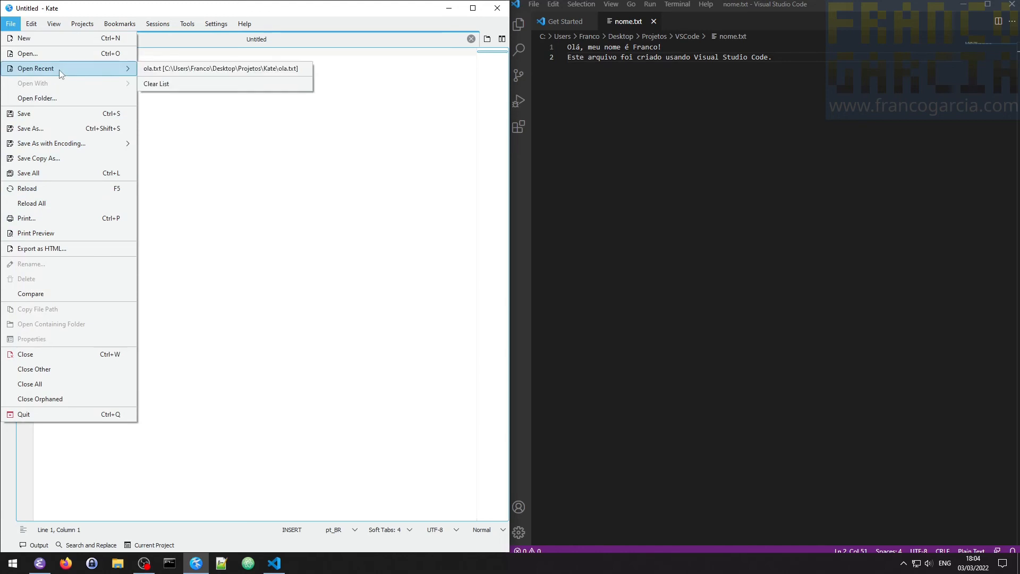
{"action": "left_click", "coordinate": [176, 68]}
{"action": "left_click_drag", "start_coordinate": [508, 115], "coordinate": [245, 132]}
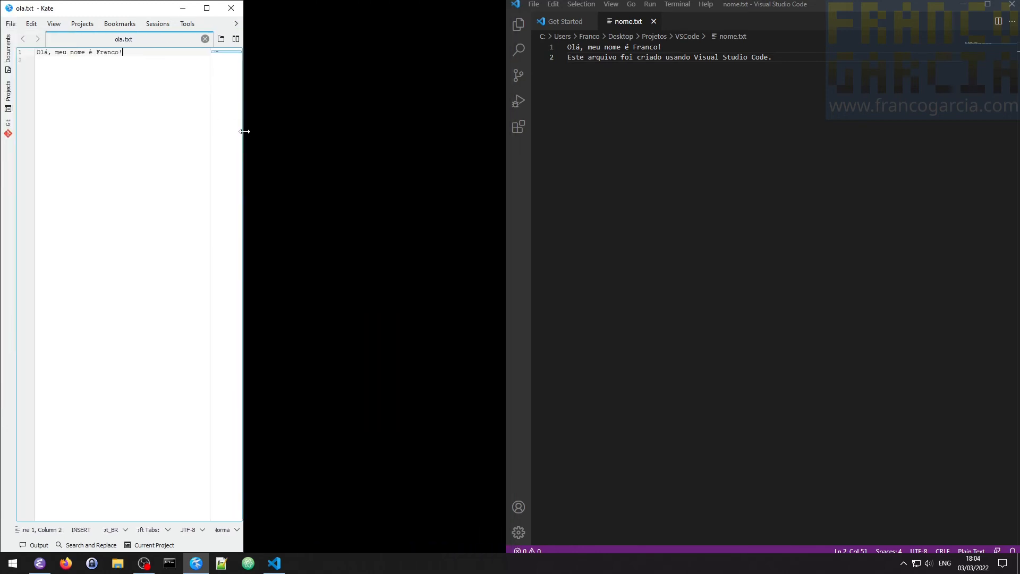
- Open Notepad++ beside Kate, fit it to the neighbouring quarter of the screen, and narrow Visual Studio Code to the rightmost quarter
{"action": "left_click", "coordinate": [222, 563]}
{"action": "left_click_drag", "start_coordinate": [353, 5], "coordinate": [612, 16]}
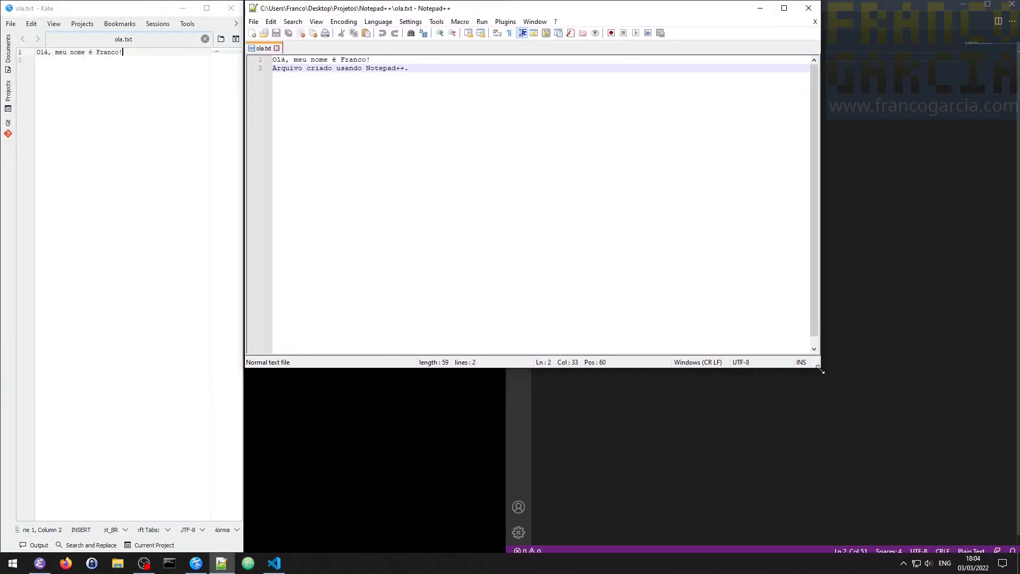
{"action": "left_click_drag", "start_coordinate": [820, 363], "coordinate": [503, 549]}
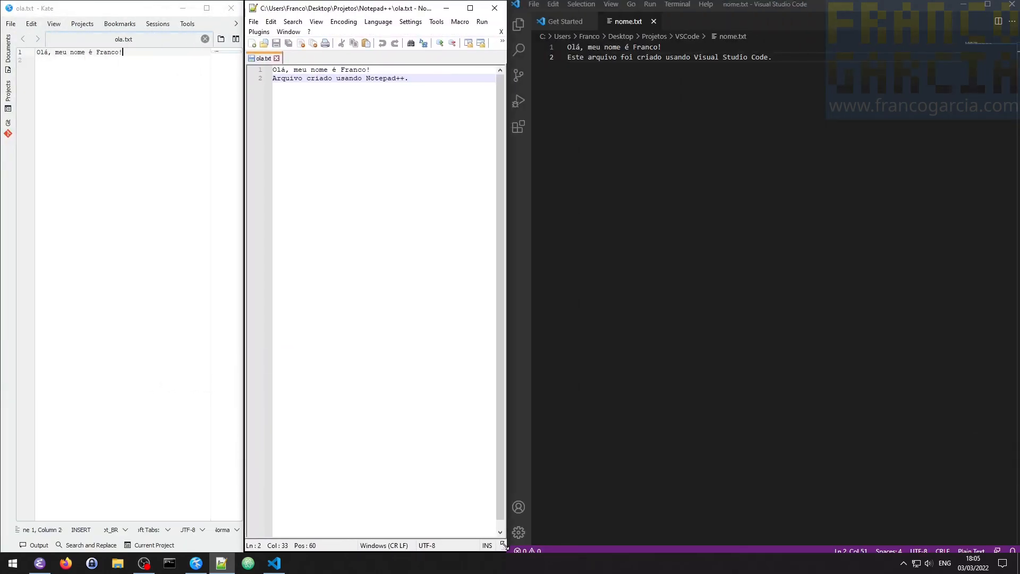
{"action": "left_click", "coordinate": [583, 168]}
{"action": "left_click_drag", "start_coordinate": [509, 154], "coordinate": [744, 212]}
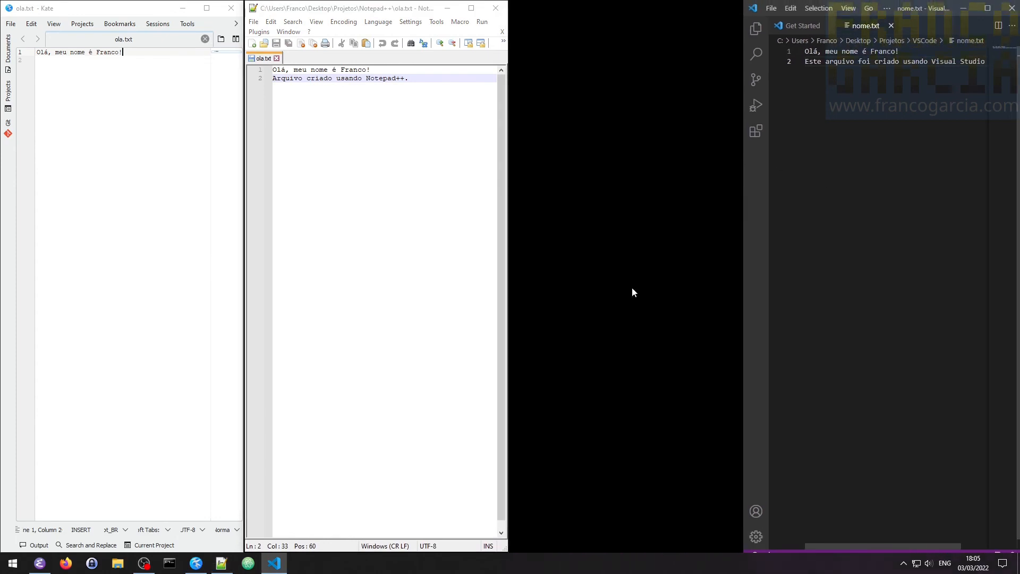
- Launch Atom, look over its File menu, and close the Atom windows
{"action": "left_click", "coordinate": [250, 566]}
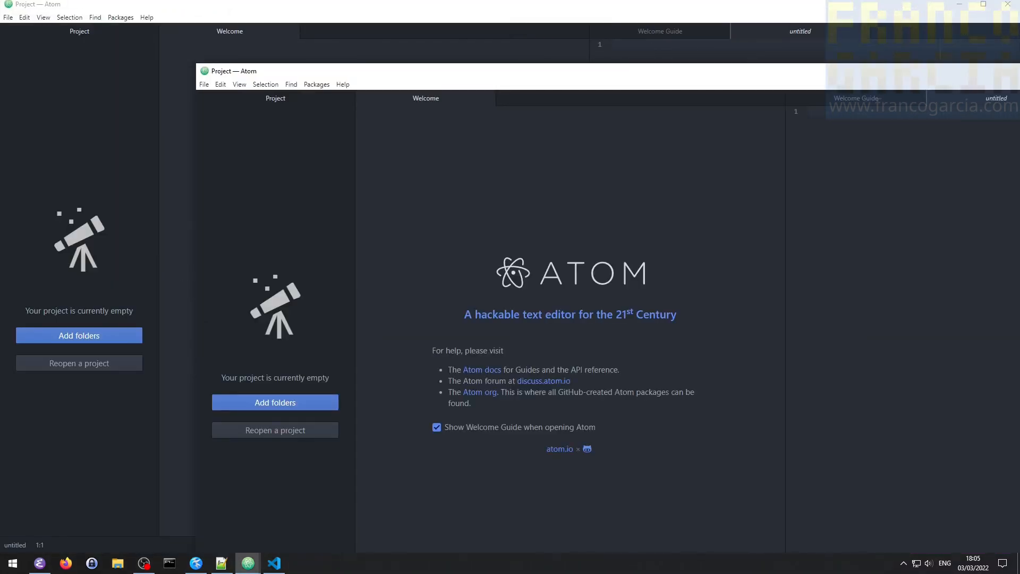
{"action": "mouse_move", "coordinate": [562, 2]}
{"action": "left_mouse_down"}
{"action": "mouse_move", "coordinate": [569, 40]}
{"action": "mouse_move", "coordinate": [565, 2]}
{"action": "left_mouse_up"}
{"action": "left_click", "coordinate": [15, 20]}
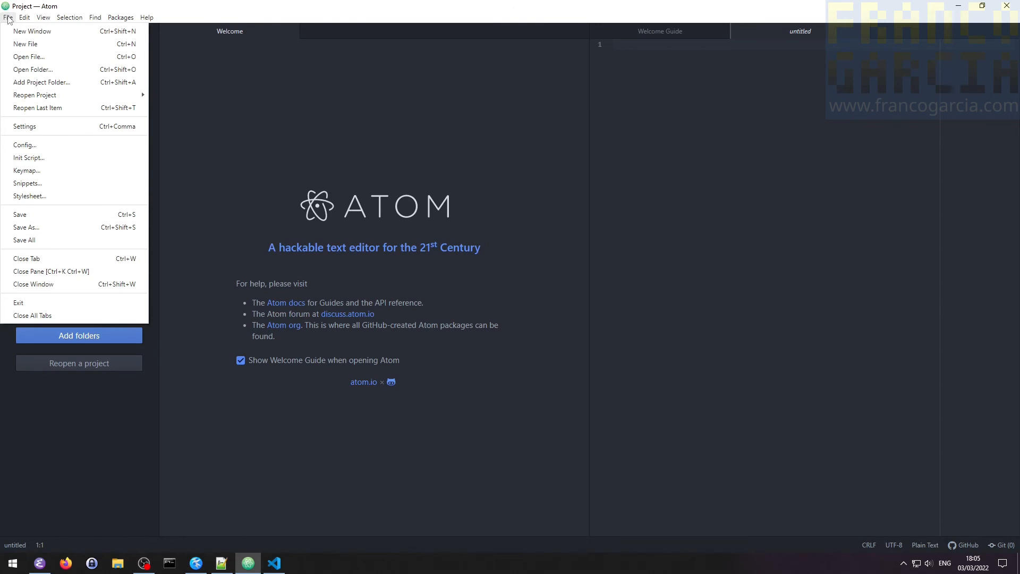
{"action": "left_click", "coordinate": [742, 124]}
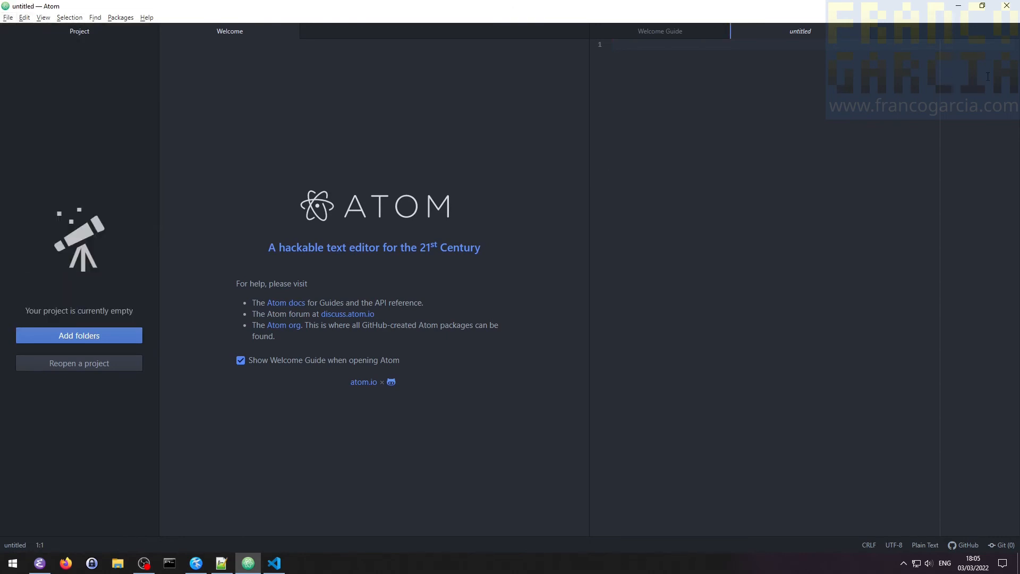
{"action": "left_click", "coordinate": [999, 8]}
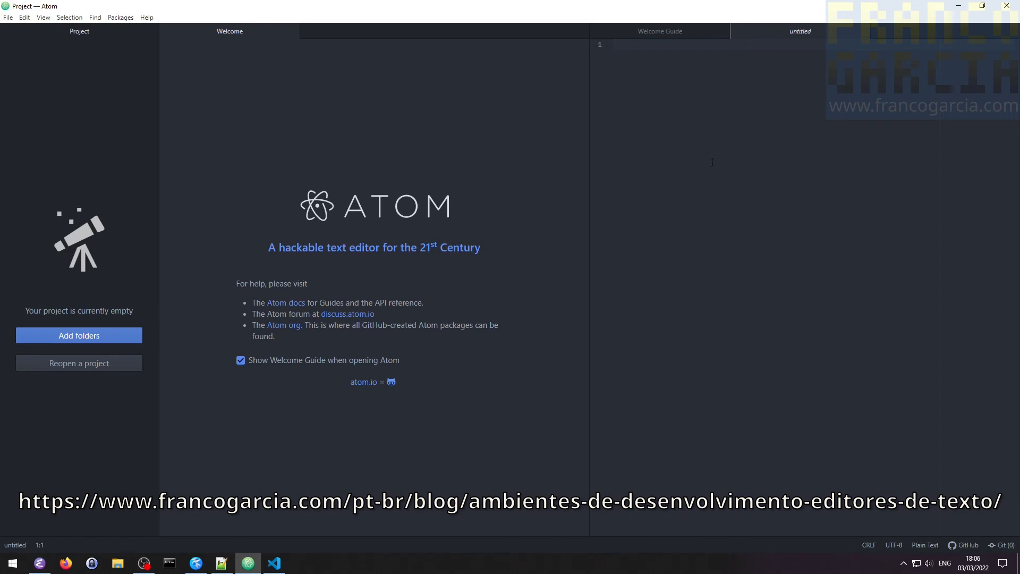
{"action": "left_click", "coordinate": [1006, 6]}
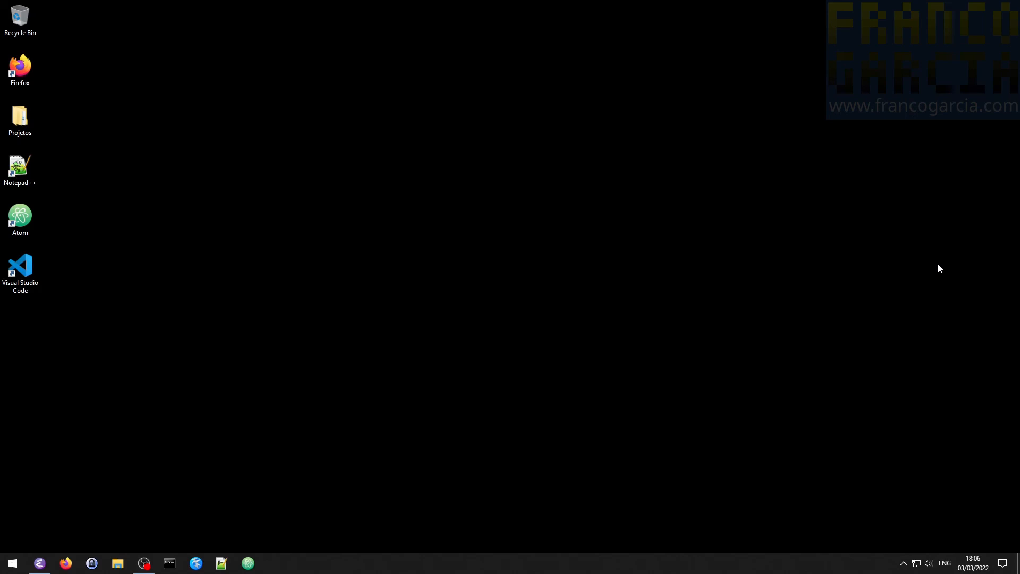
- Open the author's website in Firefox, switch to its Português (pt-BR) version and examine the programming section
{"action": "left_click", "coordinate": [67, 563]}
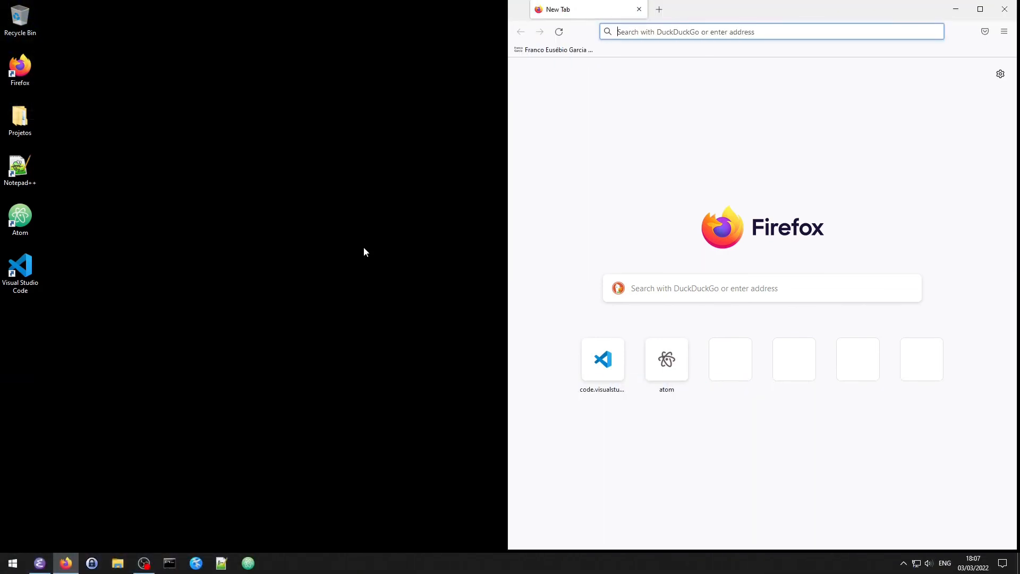
{"action": "type", "text": "www.franco"}
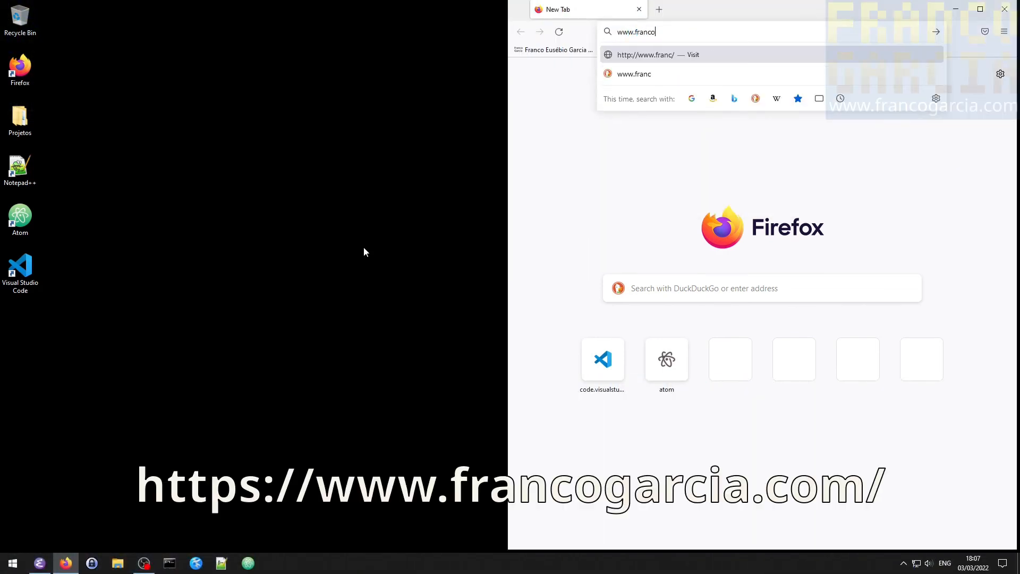
{"action": "type", "text": "garcia.com"}
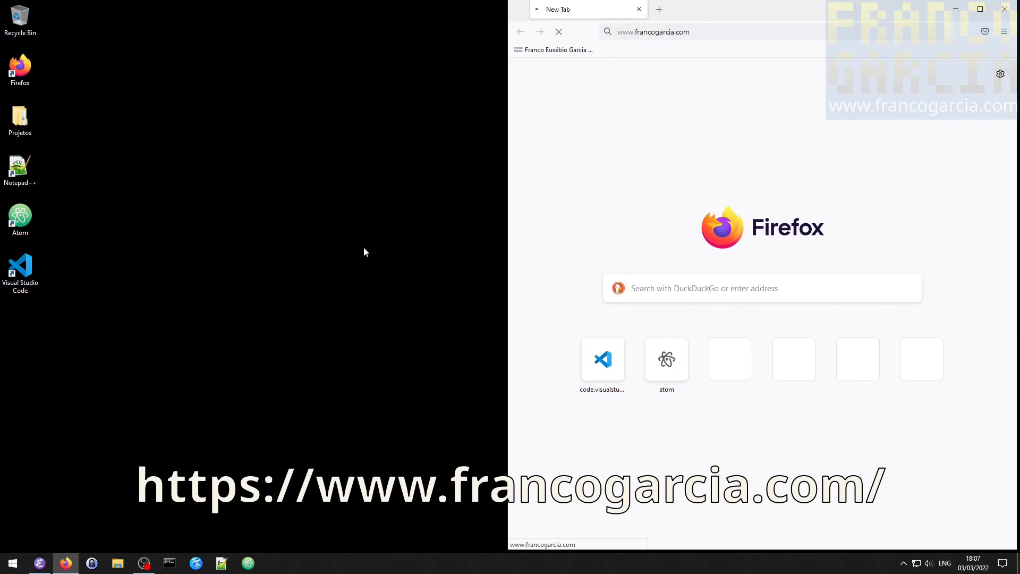
{"action": "scroll", "coordinate": [759, 180], "scroll_direction": "down", "scroll_amount": 2}
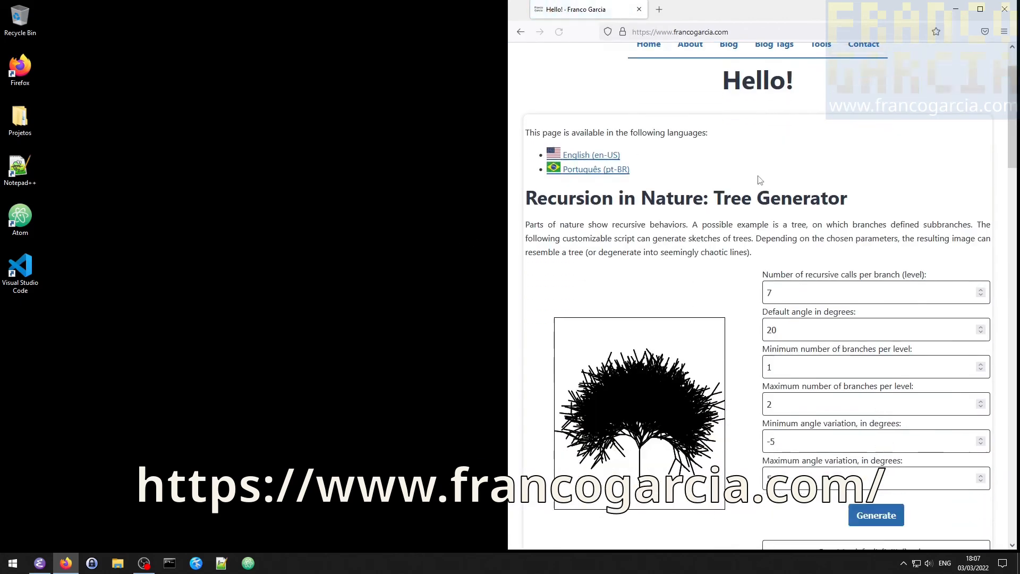
{"action": "scroll", "coordinate": [760, 181], "scroll_direction": "down", "scroll_amount": 1}
{"action": "left_click", "coordinate": [589, 121]}
{"action": "scroll", "coordinate": [685, 255], "scroll_direction": "down", "scroll_amount": 10}
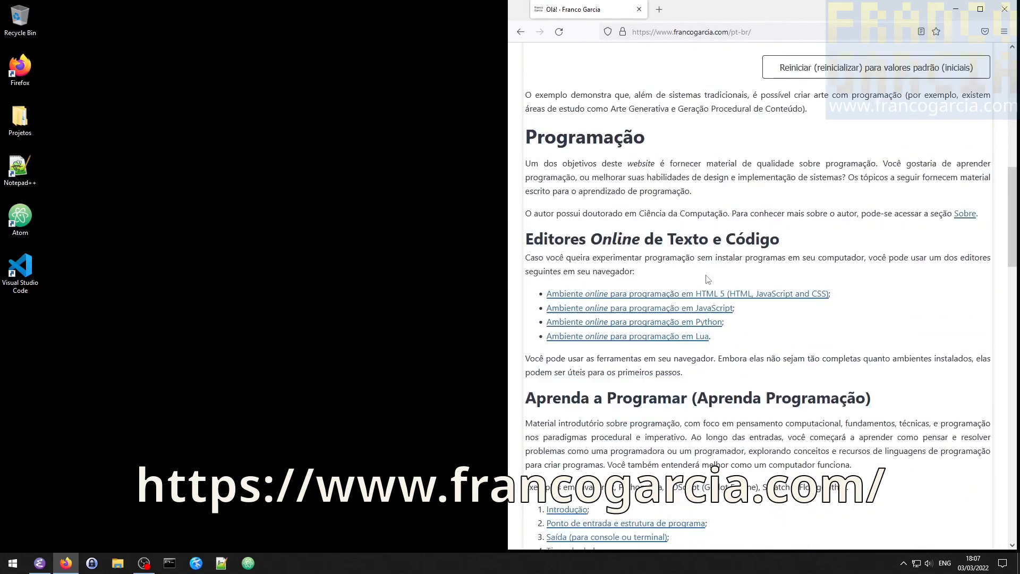
- Open the article on "Saída (para console ou terminal)" and go to its section "Primeiro Programa em Fluxograma Usando Flowgorithm"
{"action": "scroll", "coordinate": [708, 279], "scroll_direction": "down", "scroll_amount": 6}
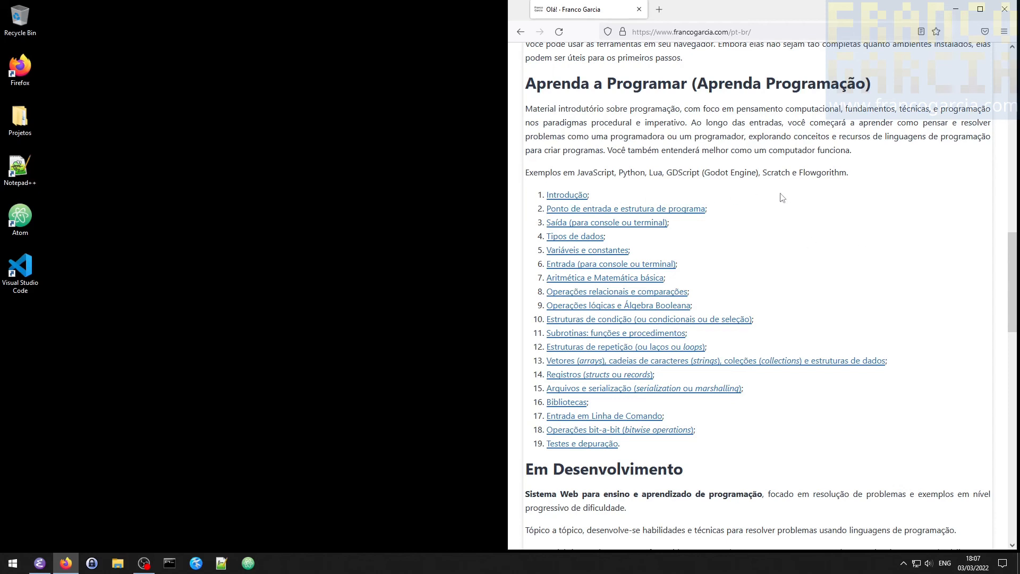
{"action": "left_click", "coordinate": [614, 223]}
{"action": "scroll", "coordinate": [769, 233], "scroll_direction": "down", "scroll_amount": 2}
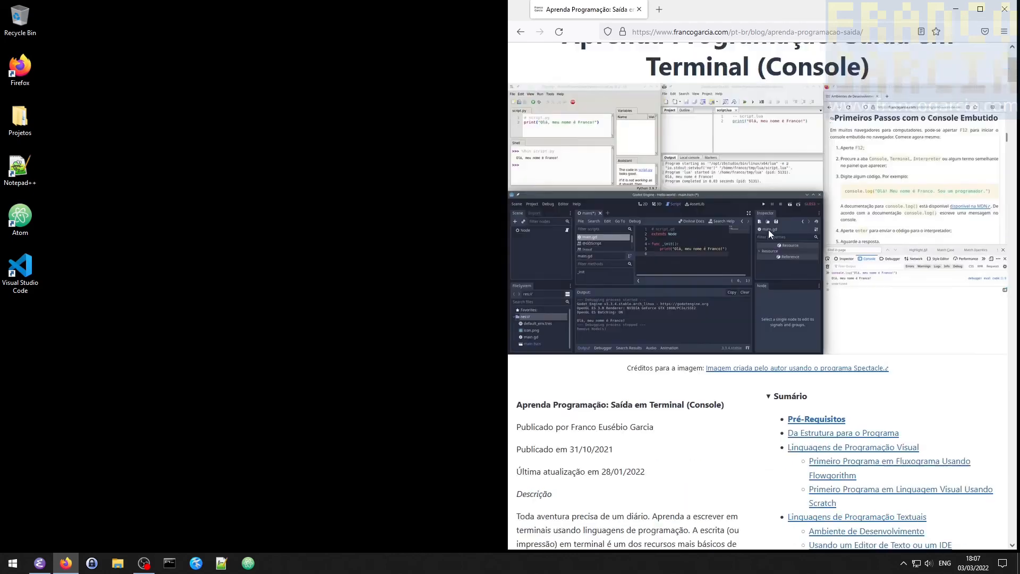
{"action": "scroll", "coordinate": [769, 230], "scroll_direction": "down", "scroll_amount": 4}
{"action": "left_click", "coordinate": [838, 267]}
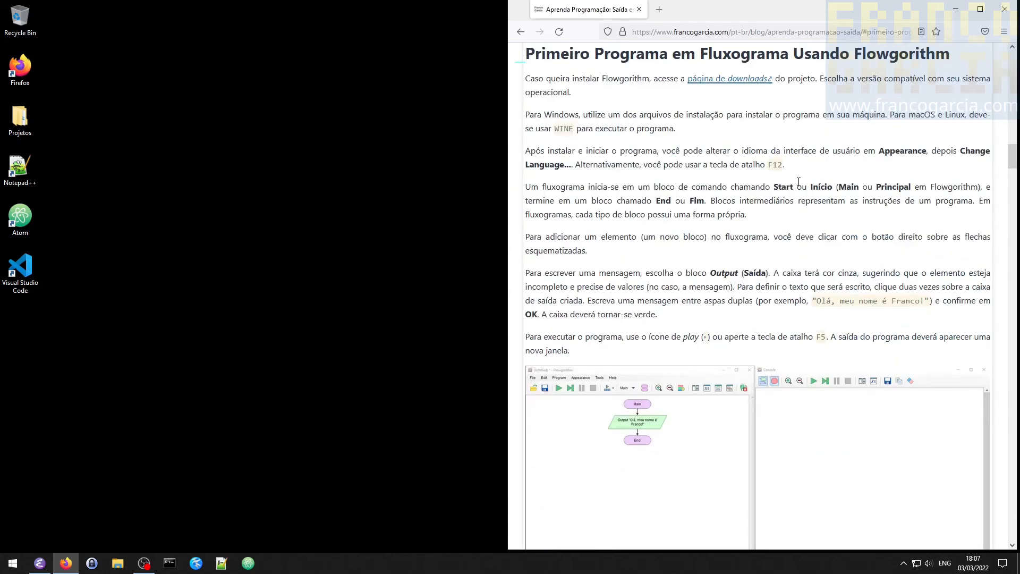
{"action": "left_click", "coordinate": [658, 8]}
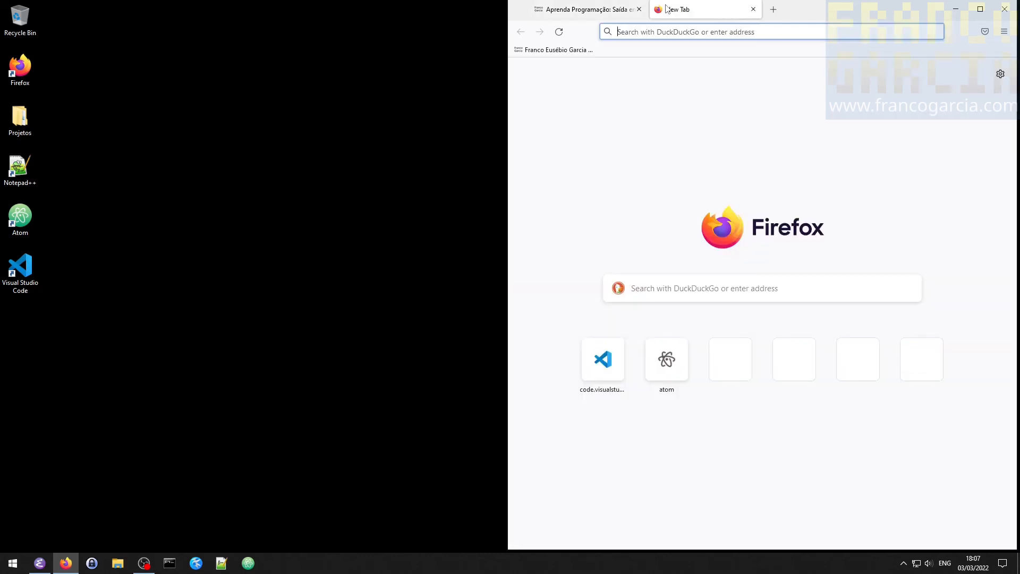
{"action": "type", "text": "www.flo"}
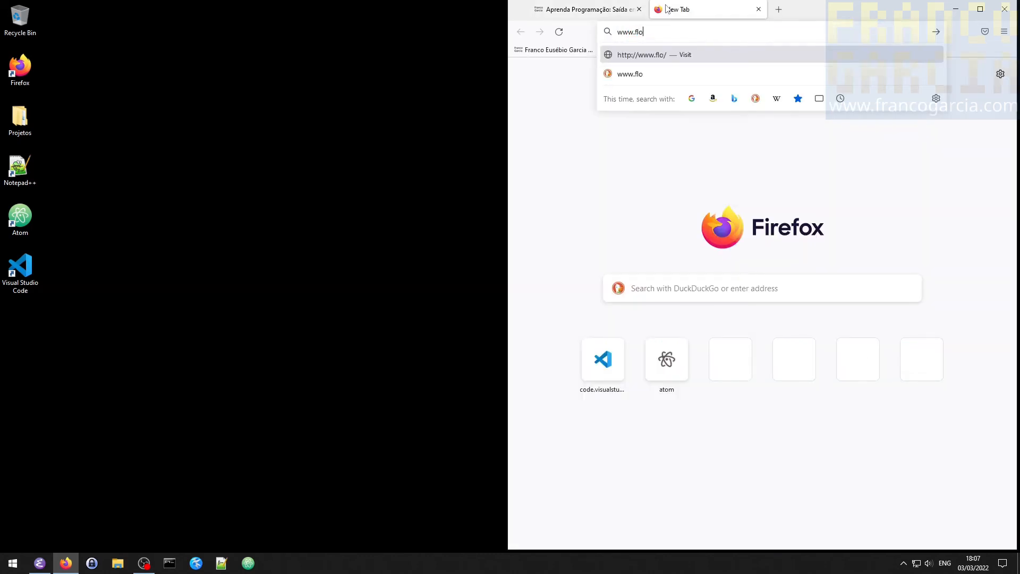
{"action": "type", "text": "wgorithm.org"}
{"action": "key", "text": "Return"}
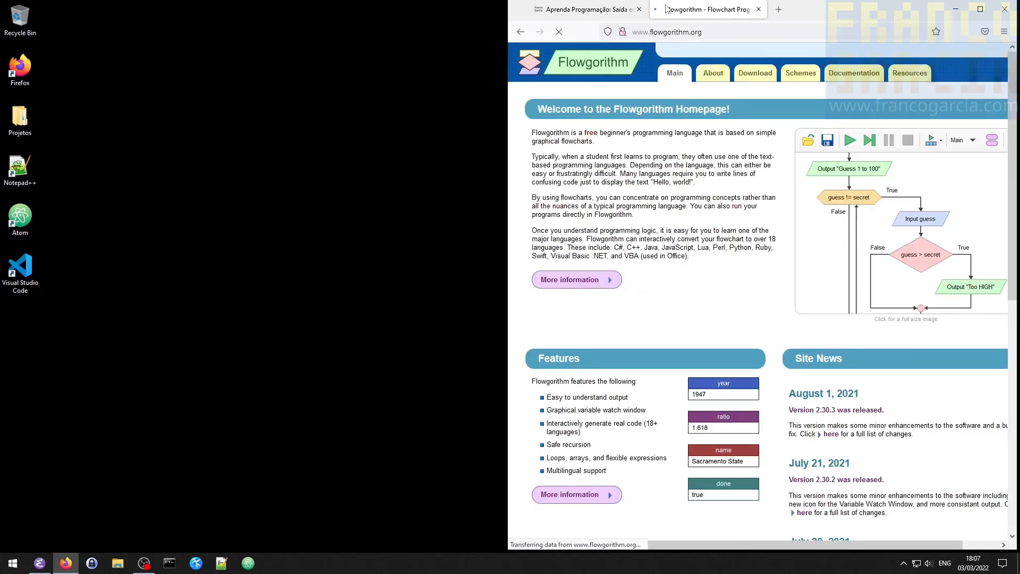
- Download and save the Windows 64-Bit Flowgorithm 2.30.3 setup archive from the site's download page, and close Firefox
{"action": "left_click", "coordinate": [754, 77]}
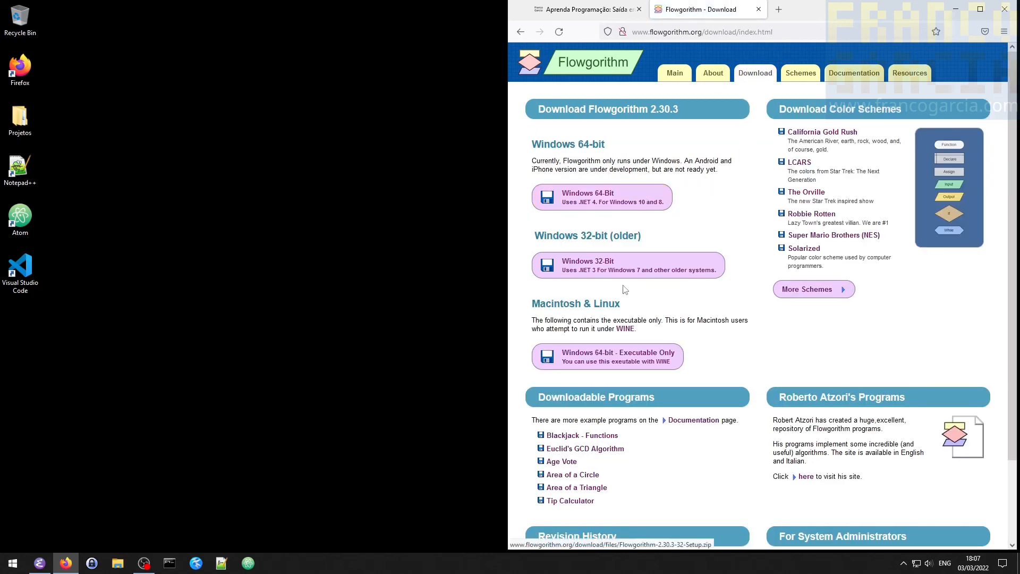
{"action": "left_click", "coordinate": [624, 198]}
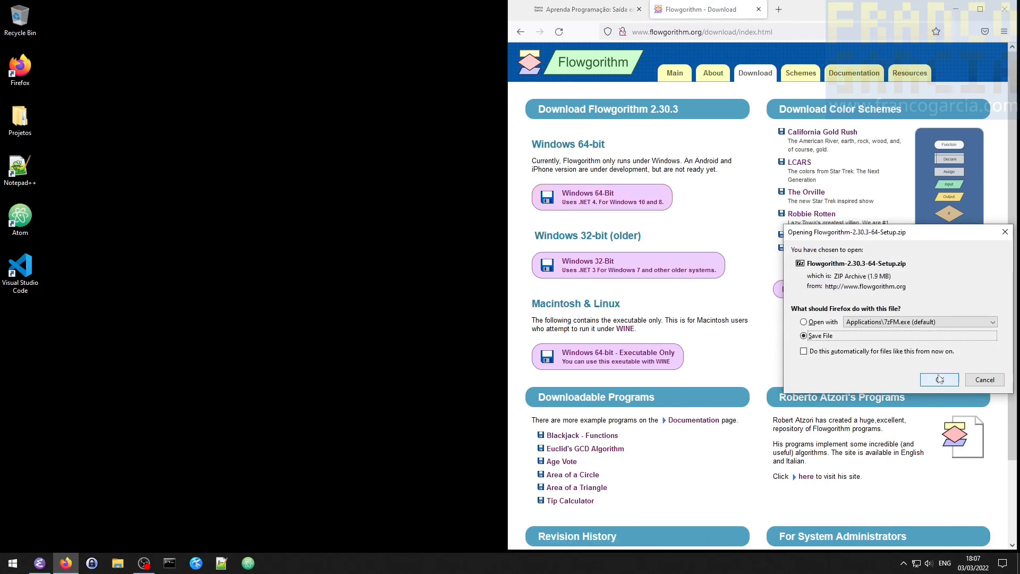
{"action": "left_click", "coordinate": [940, 378]}
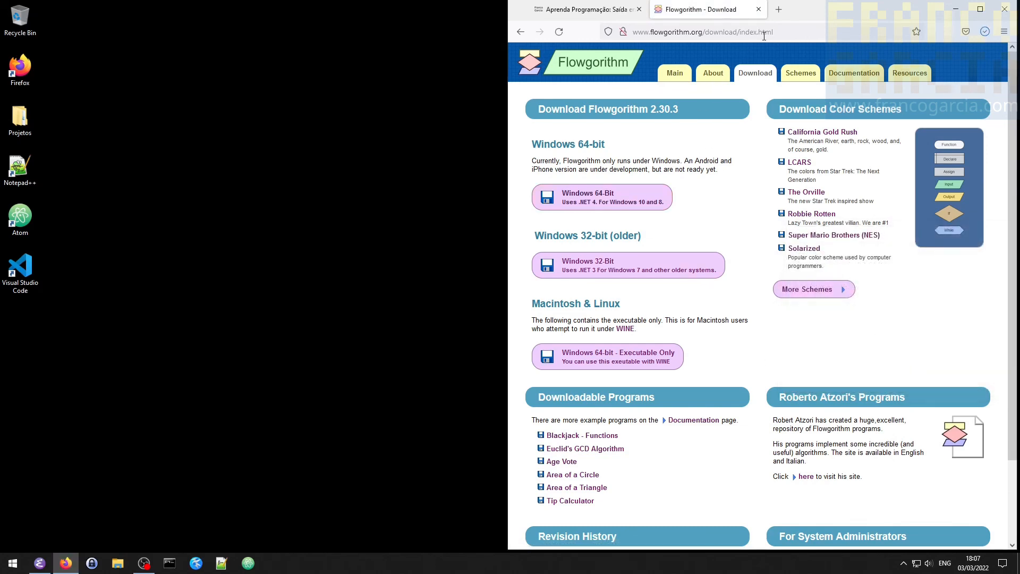
{"action": "left_click", "coordinate": [1003, 9]}
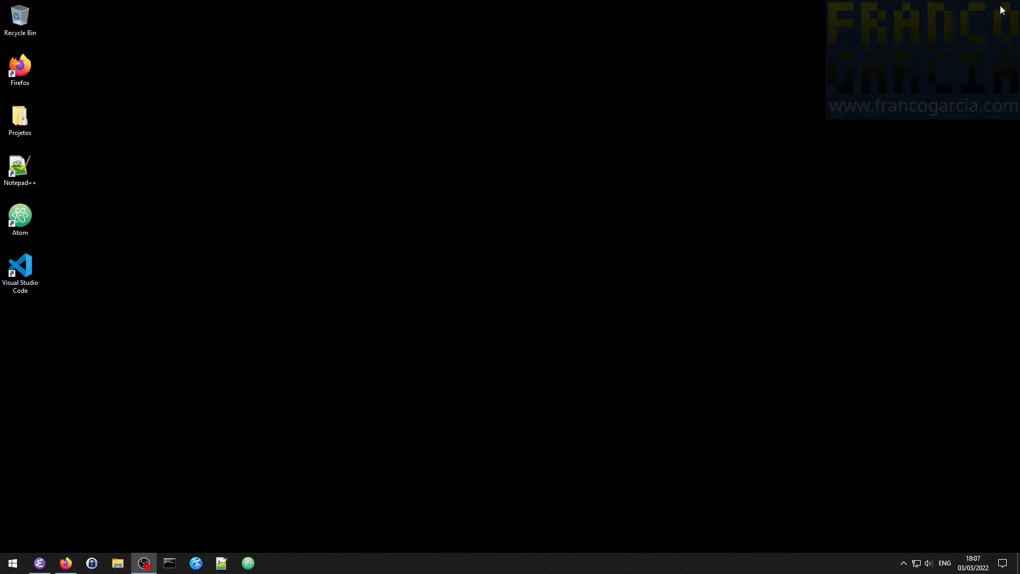
- Open Flowgorithm-2.30.3-64-Setup.zip from the Downloads folder with Windows Explorer
{"action": "key", "text": "super+e"}
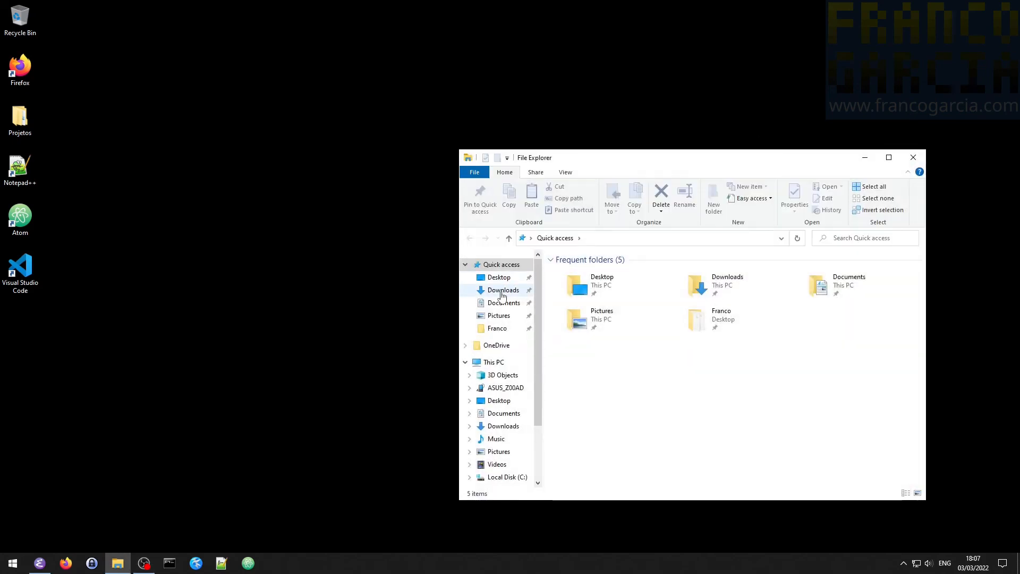
{"action": "left_click", "coordinate": [502, 294]}
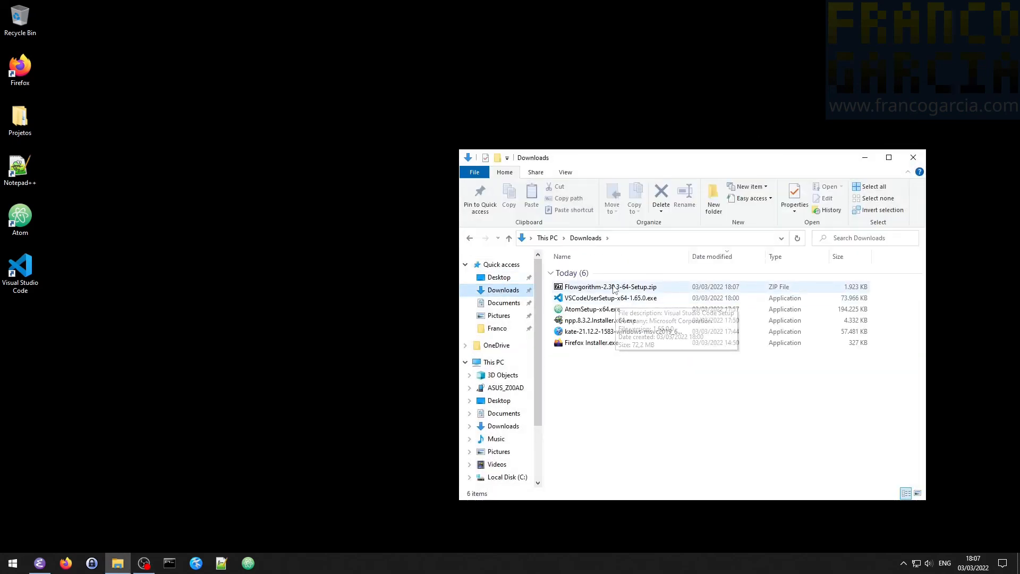
{"action": "double_click", "coordinate": [615, 288]}
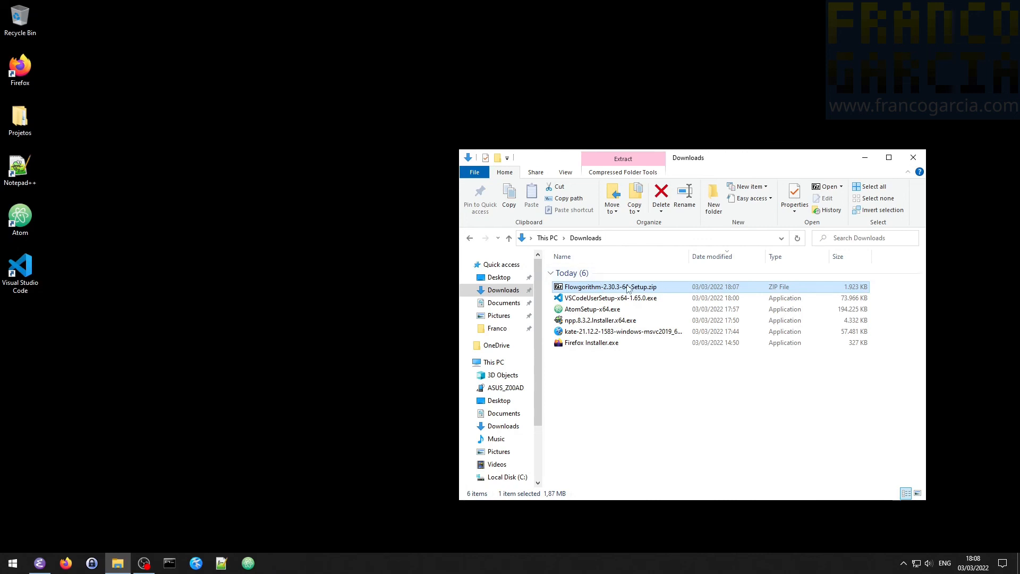
{"action": "right_click", "coordinate": [629, 288]}
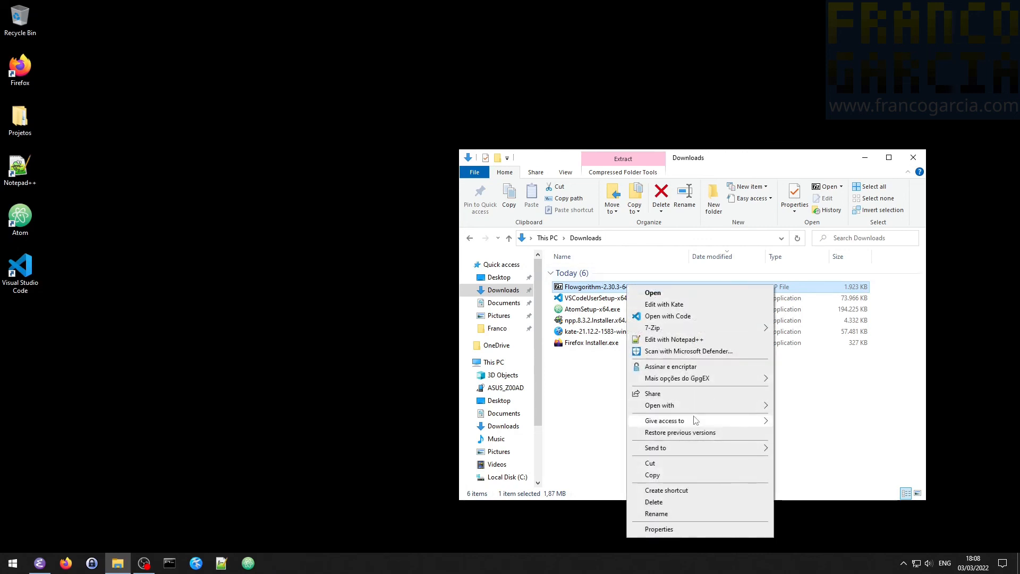
{"action": "mouse_move", "coordinate": [706, 327]}
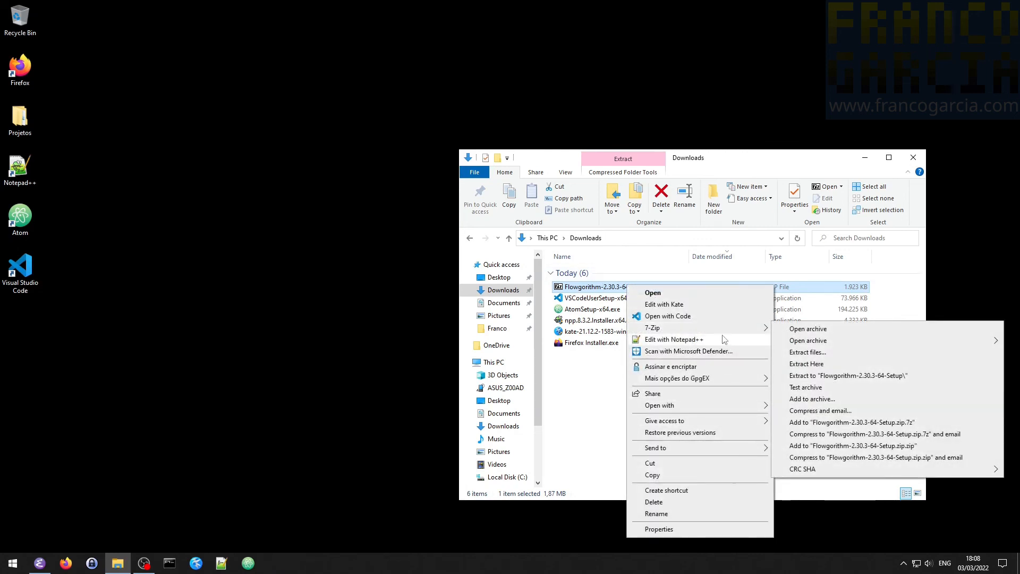
{"action": "mouse_move", "coordinate": [715, 407]}
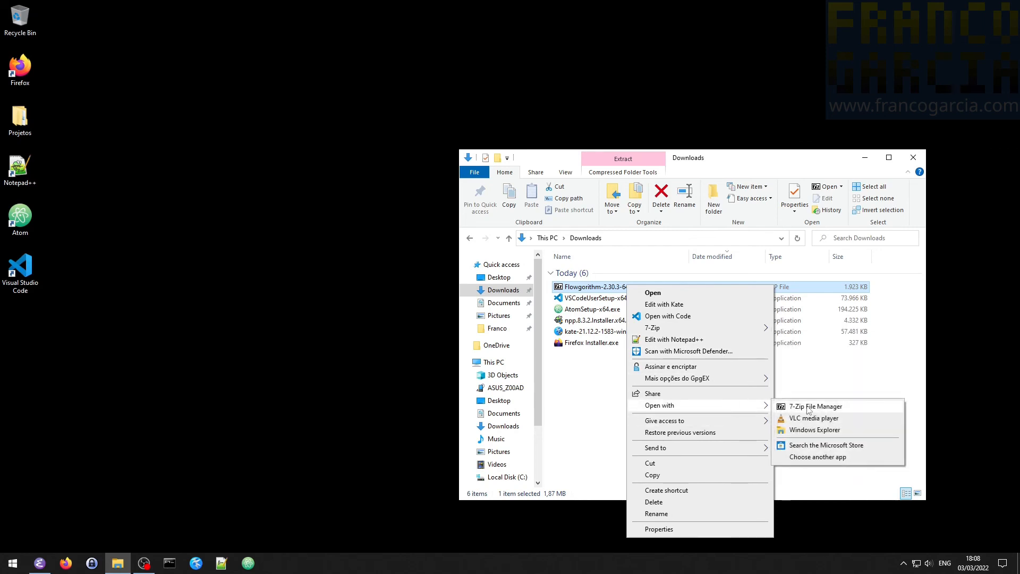
{"action": "left_click", "coordinate": [812, 430]}
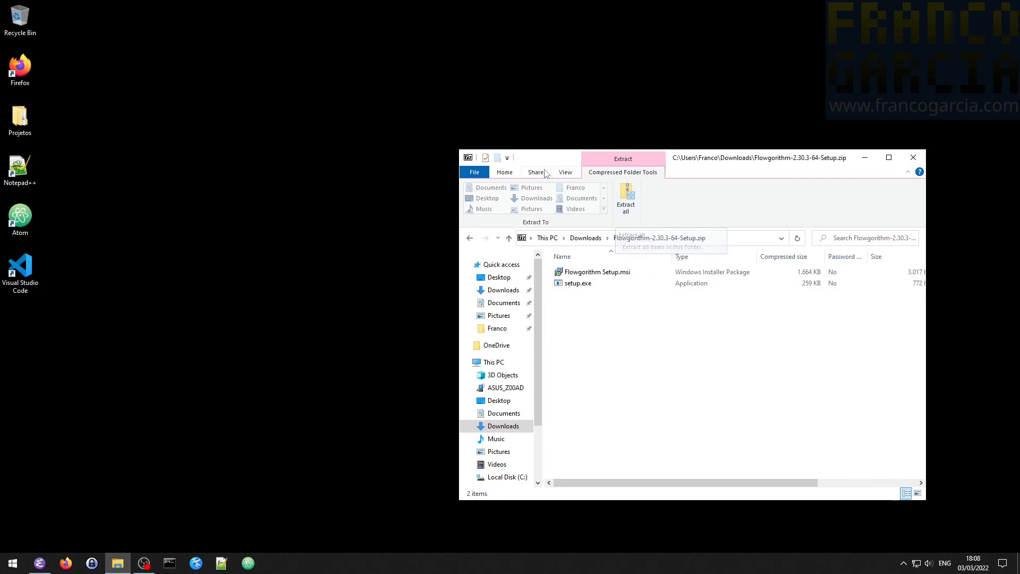
- Extract all files of the archive to the folder Flowgorithm-2.30.3-64-Setup in Downloads, showing the extracted files when complete
{"action": "left_click", "coordinate": [505, 171]}
{"action": "left_click", "coordinate": [625, 174]}
{"action": "left_click", "coordinate": [625, 195]}
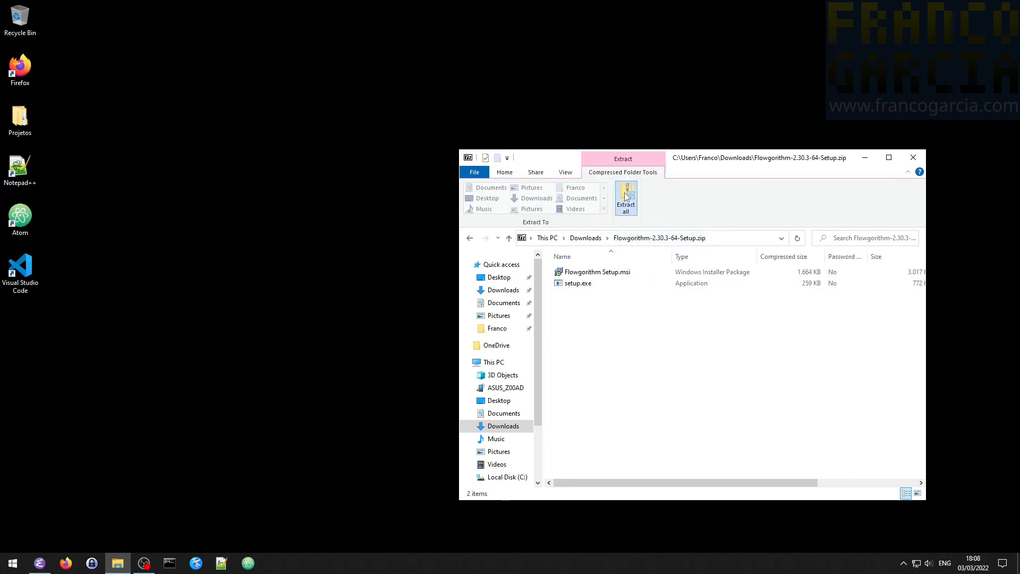
{"action": "left_click", "coordinate": [549, 238]}
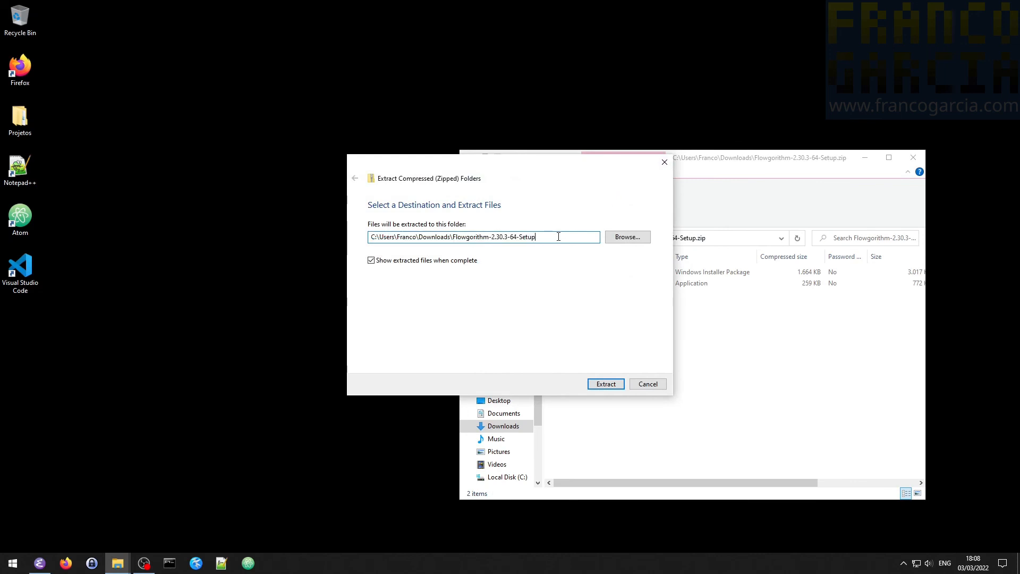
{"action": "left_click", "coordinate": [606, 388]}
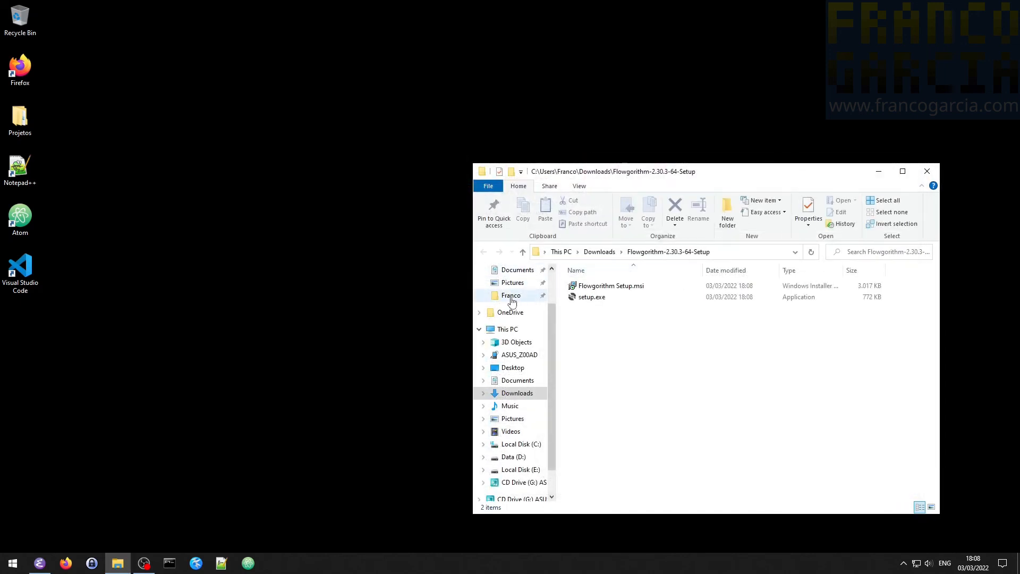
{"action": "left_click", "coordinate": [618, 288]}
{"action": "double_click", "coordinate": [618, 288]}
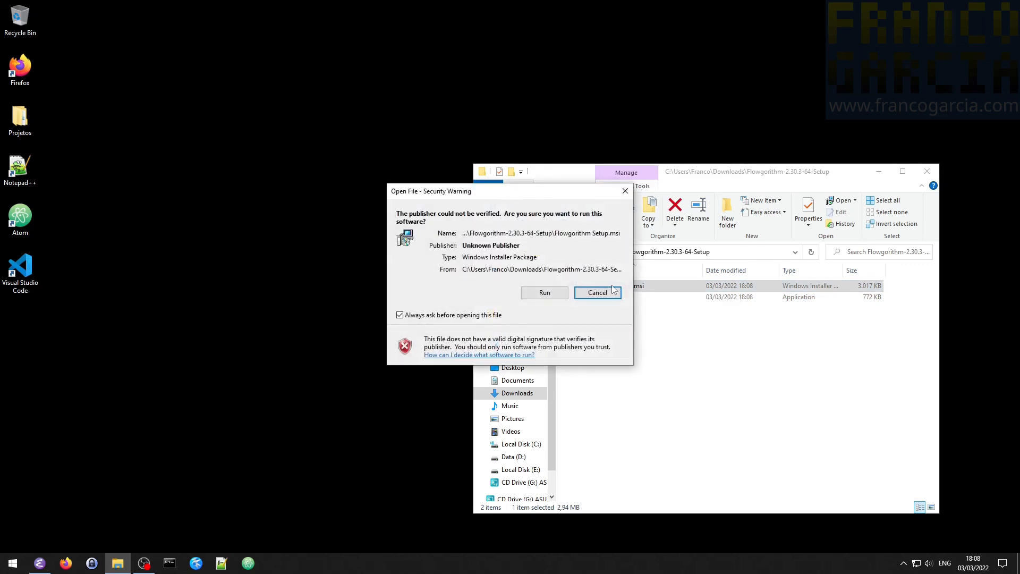
{"action": "left_click", "coordinate": [614, 294]}
{"action": "right_click", "coordinate": [611, 287]}
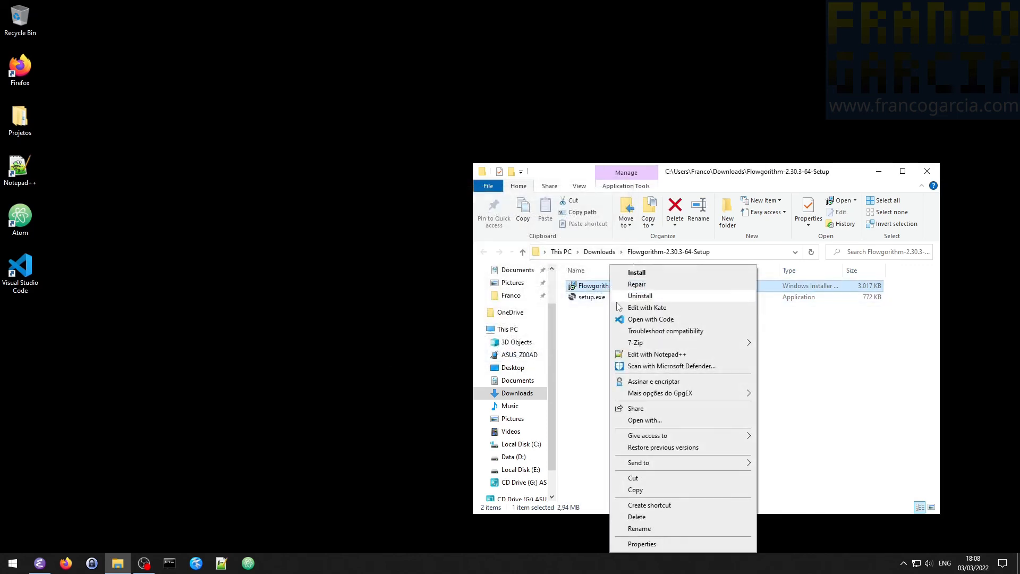
{"action": "key", "text": "Escape"}
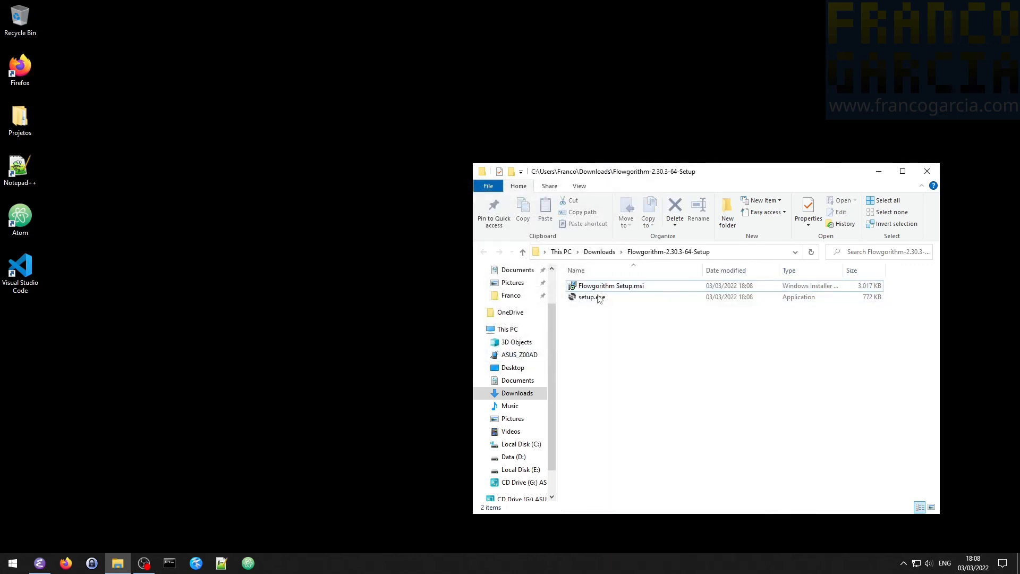
- Scan Flowgorithm-2.30.3-64-Setup.zip in Downloads with Microsoft Defender and close Windows Security
{"action": "left_click", "coordinate": [600, 251]}
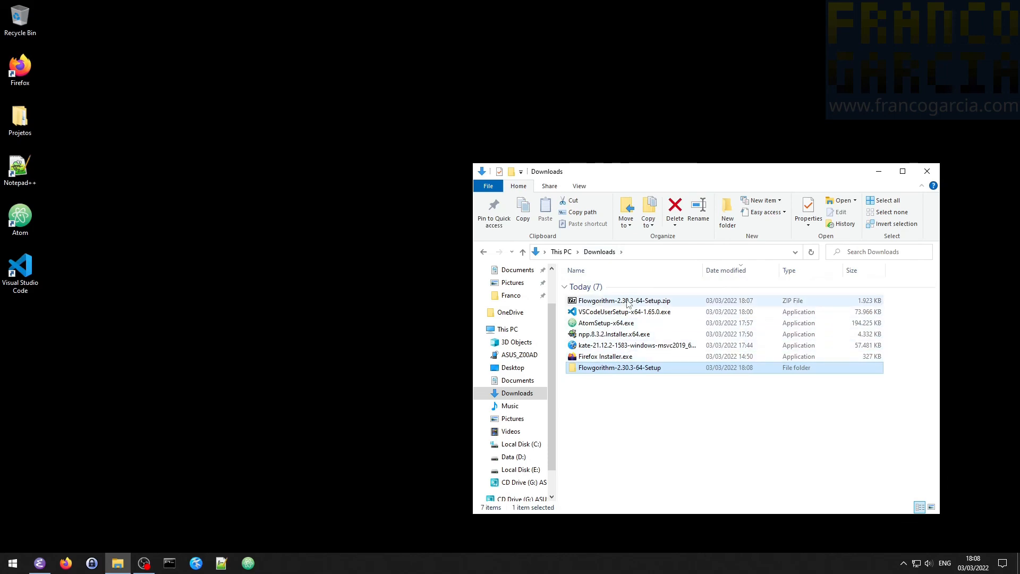
{"action": "right_click", "coordinate": [629, 301]}
{"action": "left_click", "coordinate": [659, 361]}
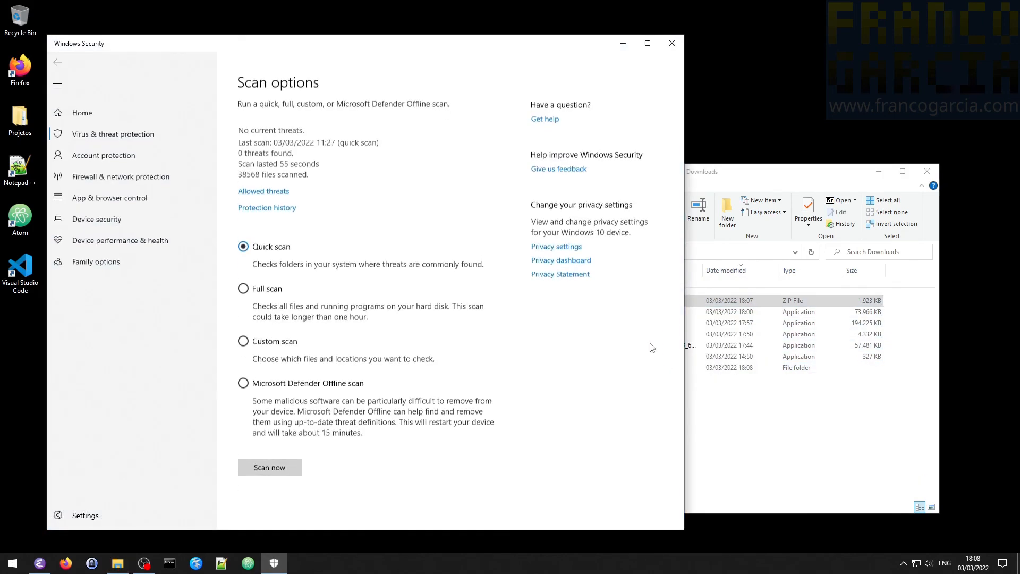
{"action": "left_click", "coordinate": [672, 44]}
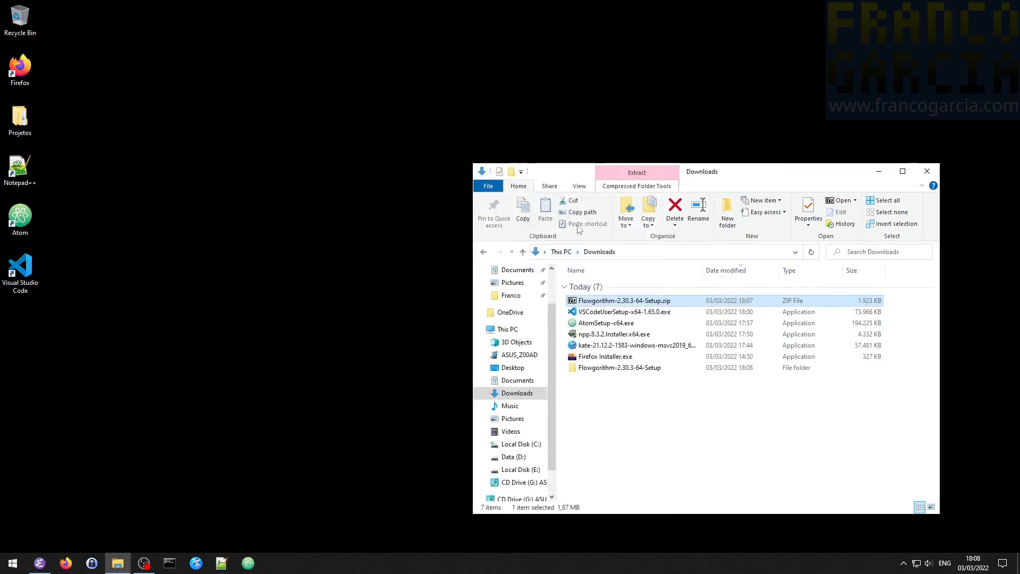
- Run Flowgorithm Setup.msi from the extracted Flowgorithm-2.30.3-64-Setup folder and agree to the licence agreement
{"action": "left_click", "coordinate": [484, 252]}
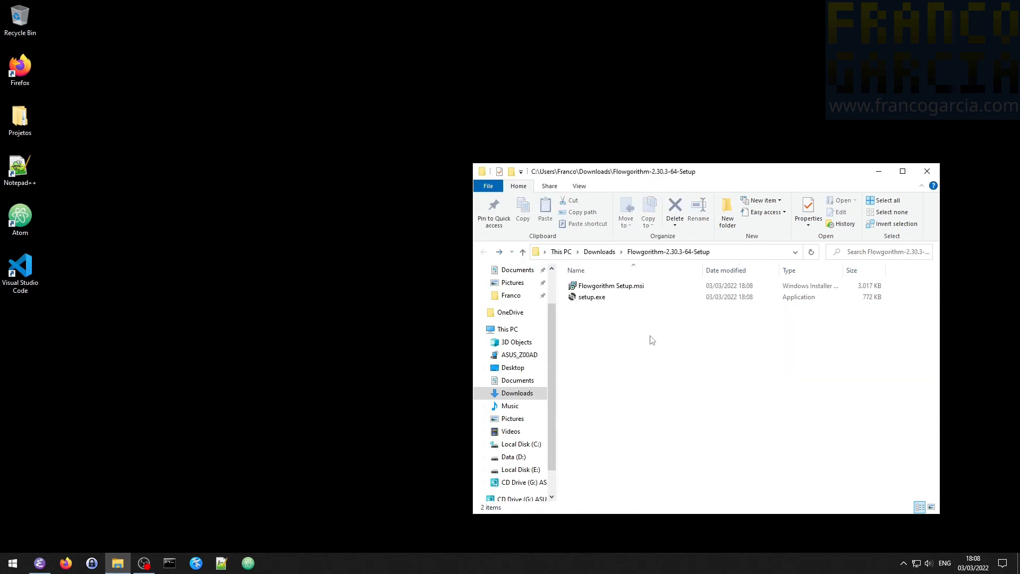
{"action": "double_click", "coordinate": [604, 285]}
{"action": "left_click", "coordinate": [547, 295]}
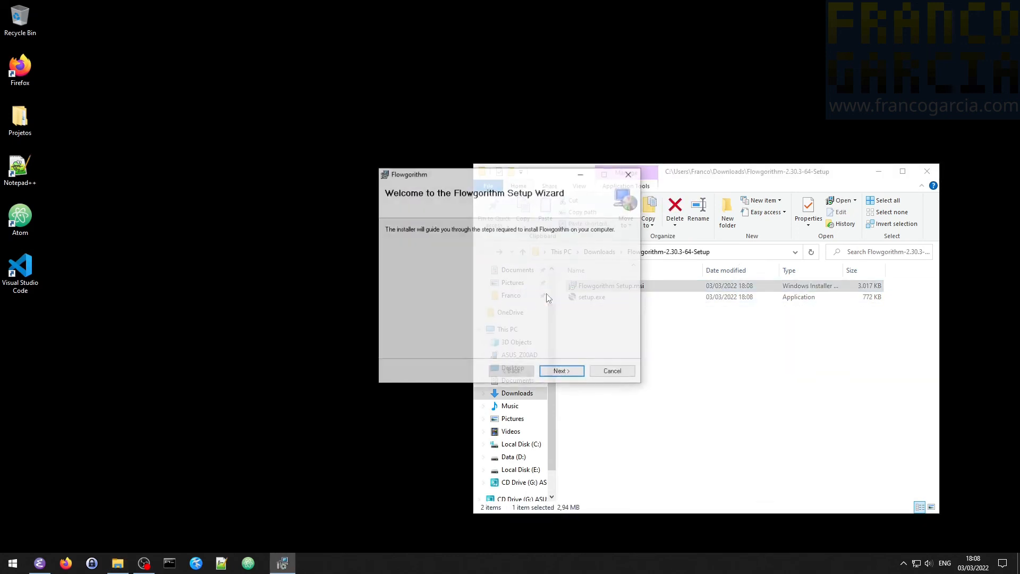
{"action": "left_click", "coordinate": [562, 372]}
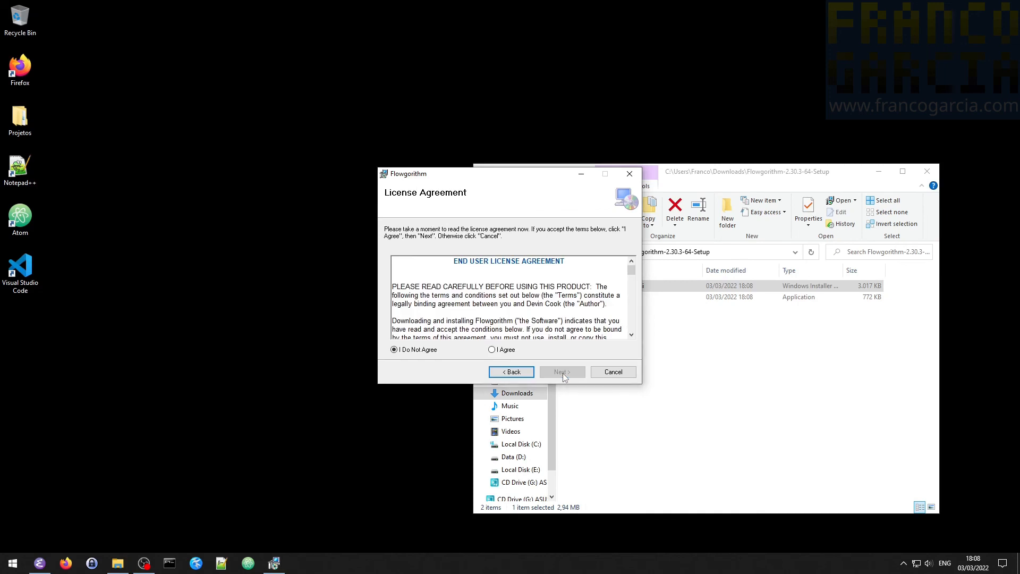
{"action": "left_click", "coordinate": [506, 352]}
{"action": "left_click", "coordinate": [558, 372]}
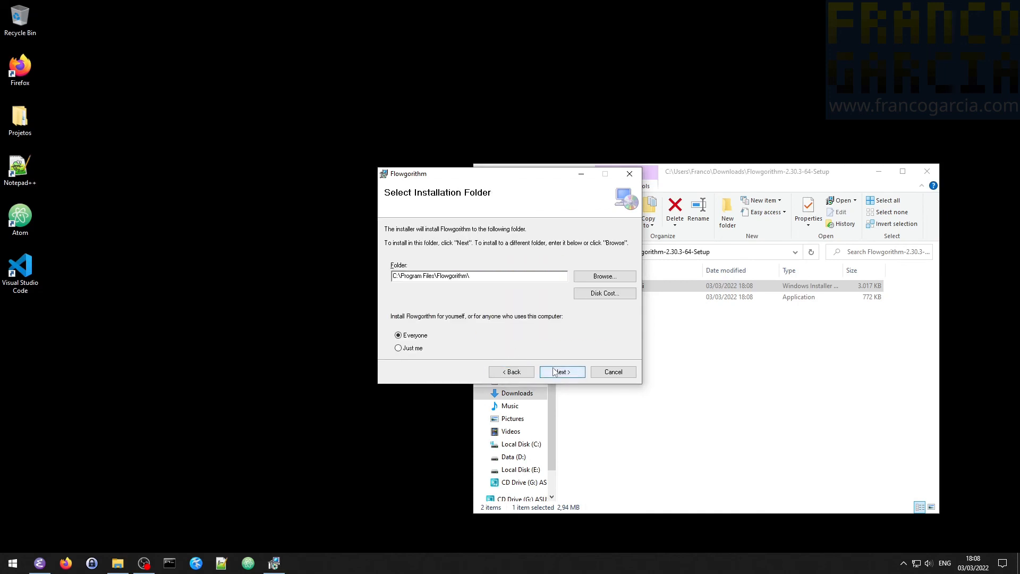
- Install Flowgorithm for everyone in C:\Program Files\Flowgorithm\, allow it to make changes to the device, and close the setup wizard
{"action": "left_click", "coordinate": [563, 373]}
{"action": "left_click", "coordinate": [564, 373]}
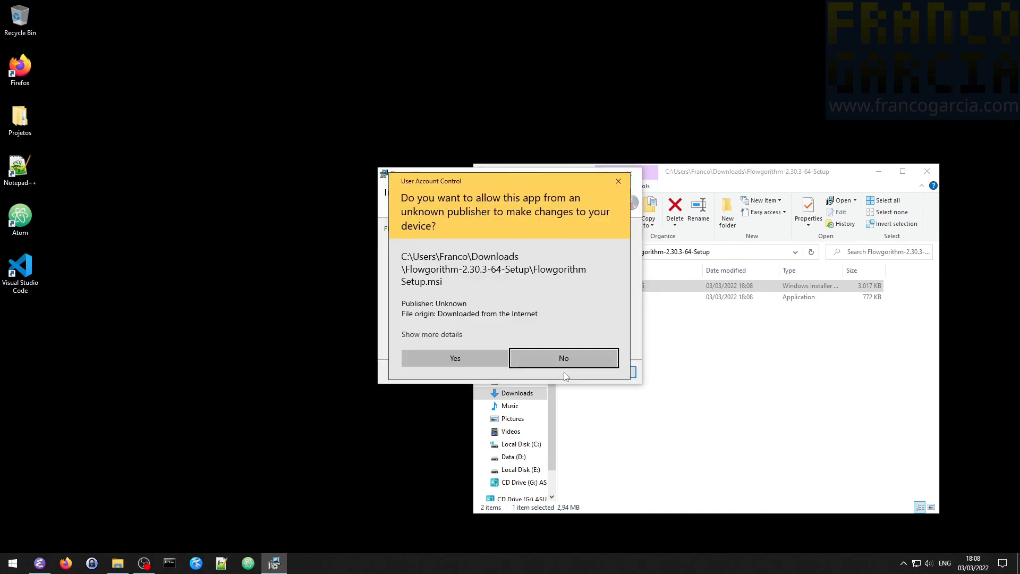
{"action": "left_click", "coordinate": [449, 358]}
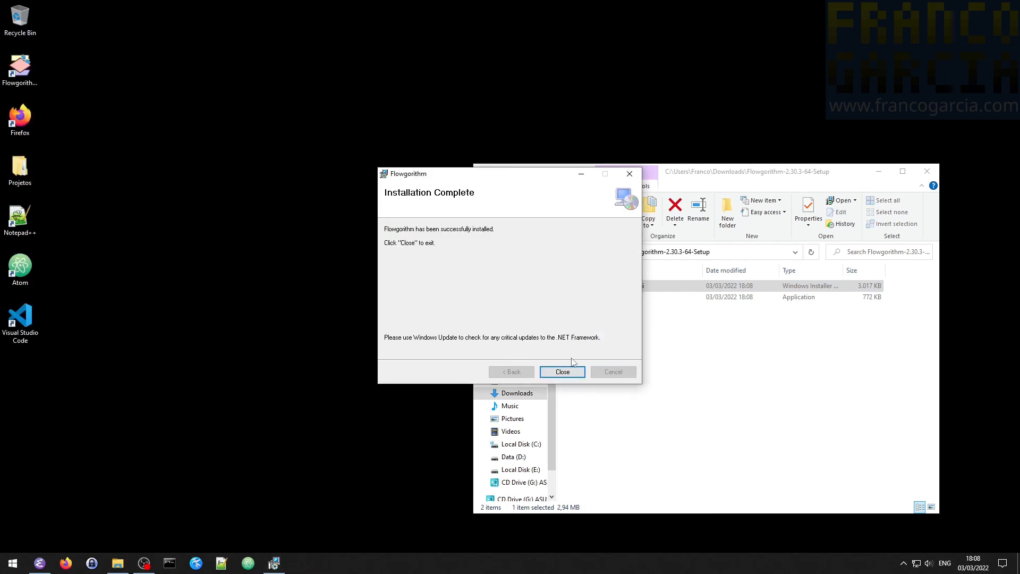
{"action": "left_click", "coordinate": [563, 371]}
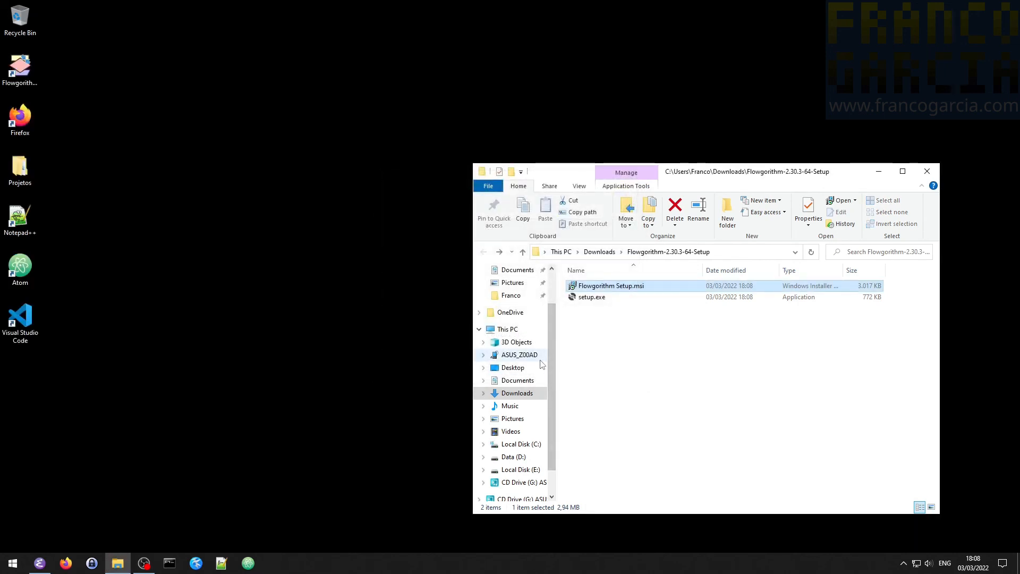
- Find the newly installed Flowgorithm app by searching for "flowg" and launch it
{"action": "key", "text": "super"}
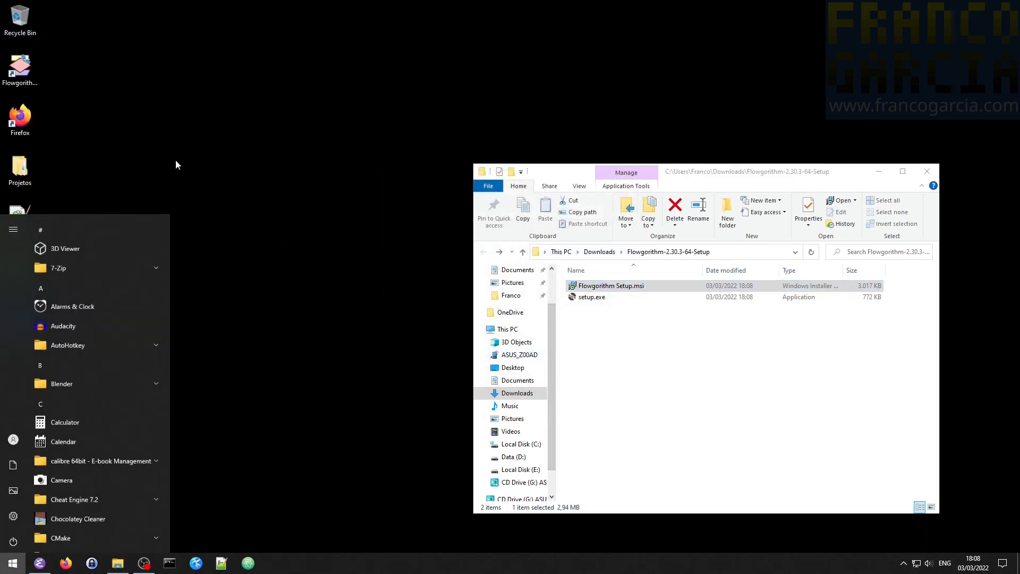
{"action": "type", "text": "flowg"}
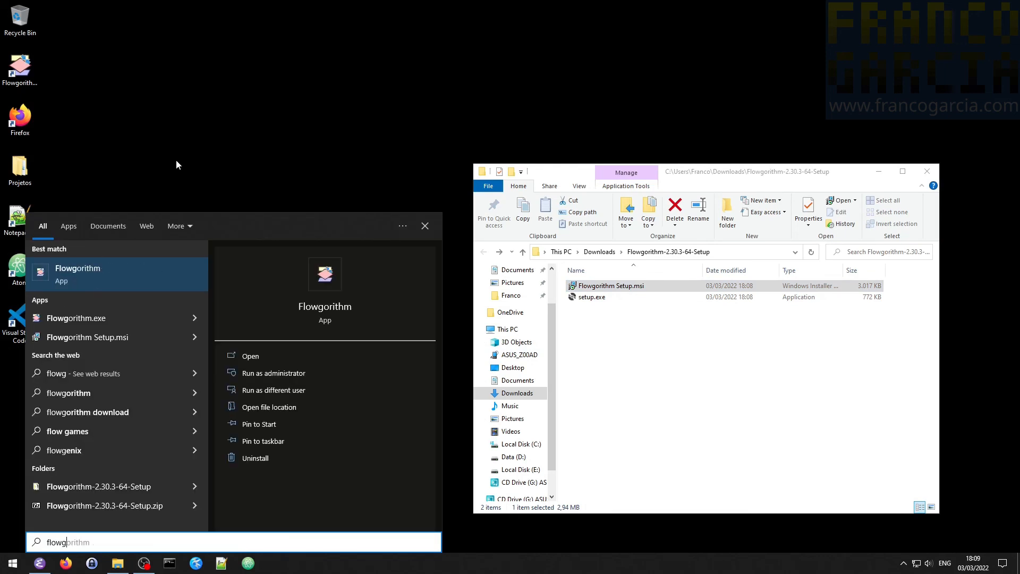
{"action": "left_click", "coordinate": [108, 260]}
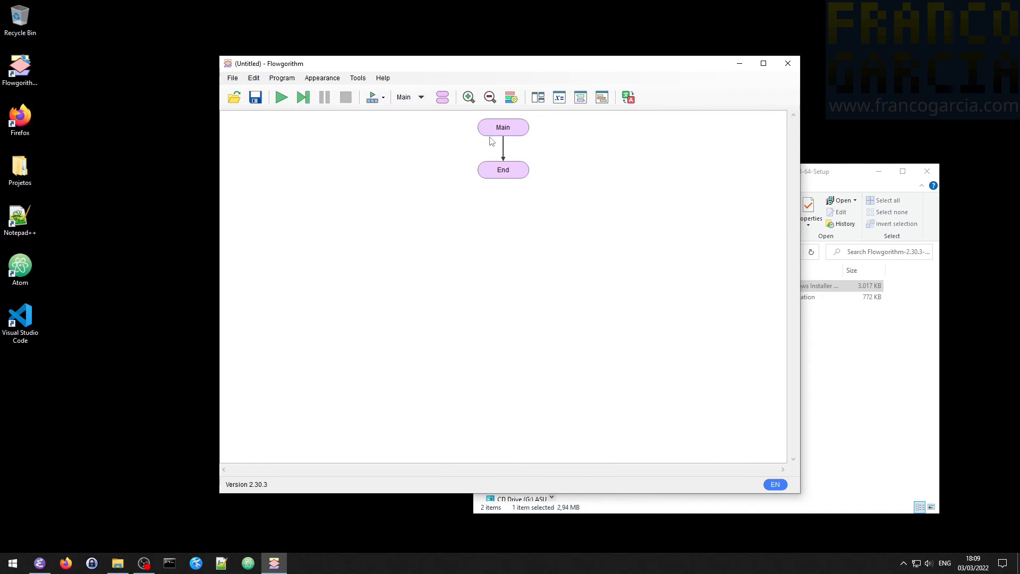
- Insert an Output statement between Main and End that displays the quoted text "Olá, meu nome é" followed by the person's first name and an exclamation mark
{"action": "left_click", "coordinate": [504, 146]}
{"action": "left_click", "coordinate": [534, 305]}
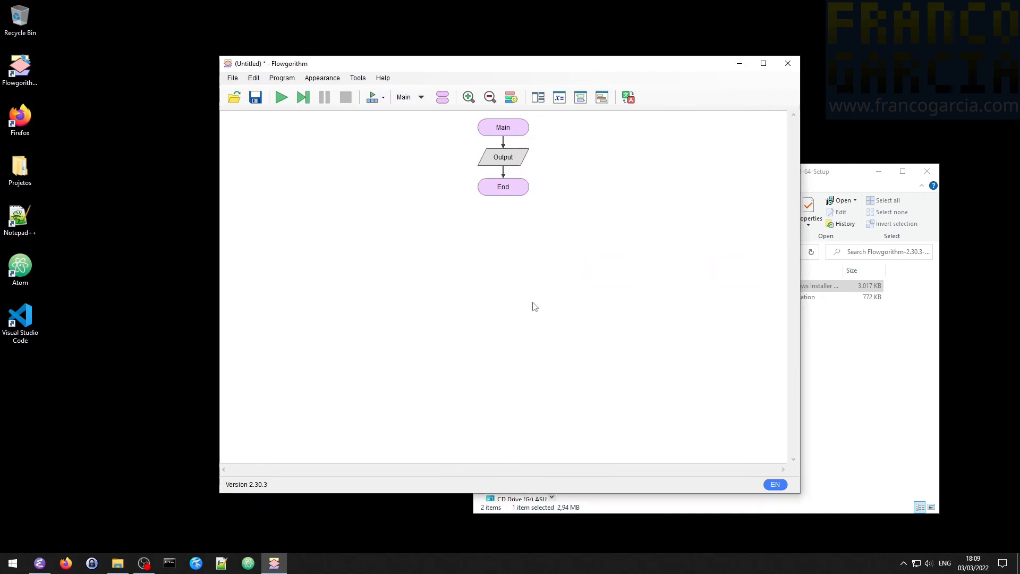
{"action": "double_click", "coordinate": [493, 162]}
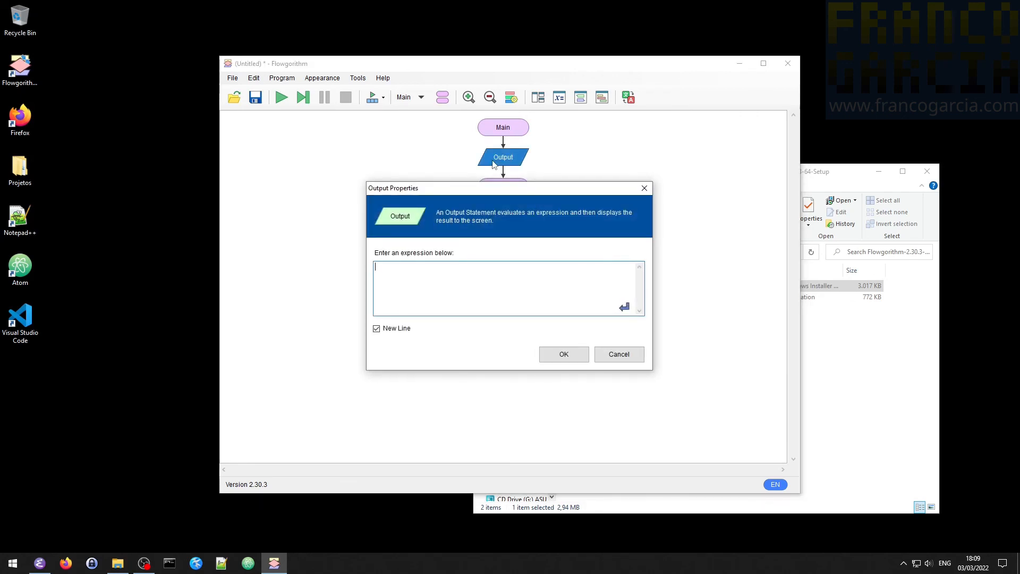
{"action": "type", "text": "\"Olá, meu nome é Franco!"}
{"action": "left_click", "coordinate": [562, 355]}
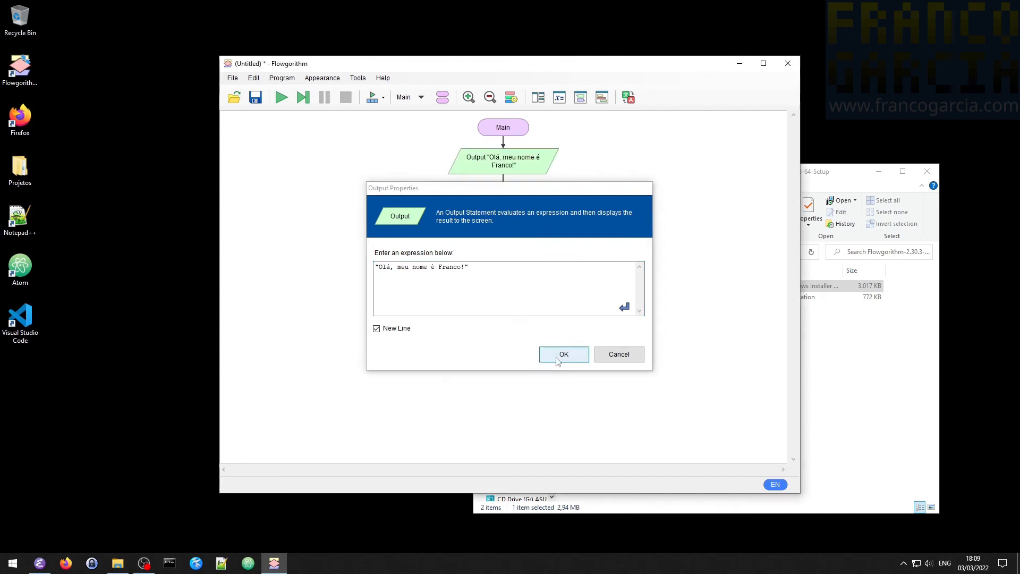
- Run the flowchart program in the console, and exit Flowgorithm discarding the changes
{"action": "left_click", "coordinate": [281, 97]}
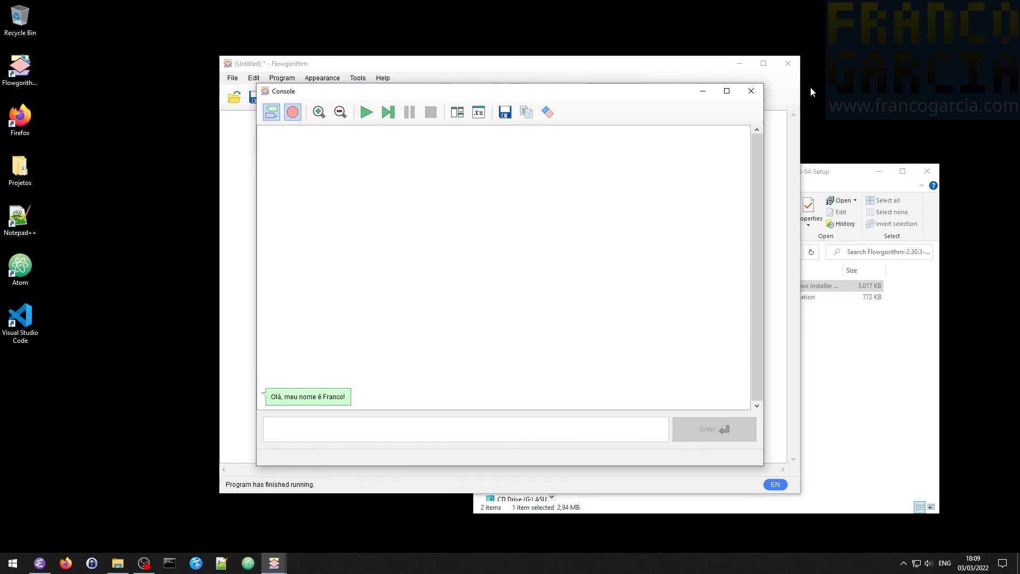
{"action": "left_click", "coordinate": [750, 92]}
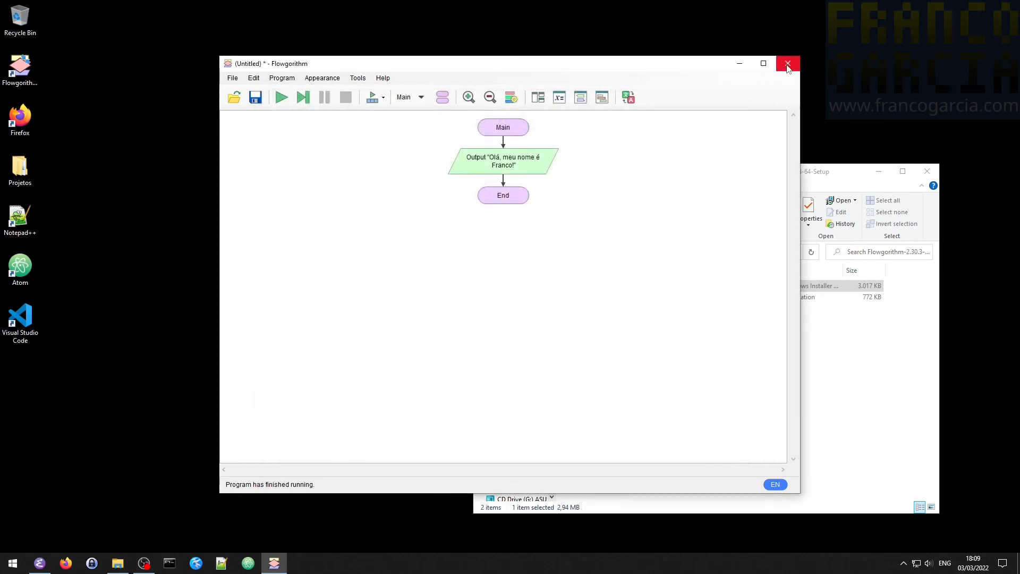
{"action": "left_click", "coordinate": [788, 63]}
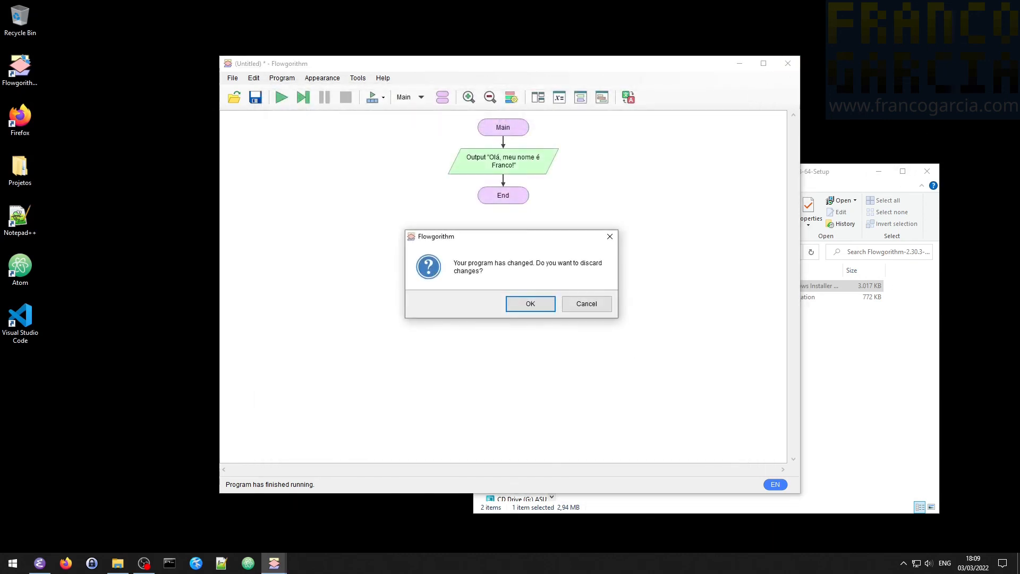
{"action": "left_click", "coordinate": [547, 304]}
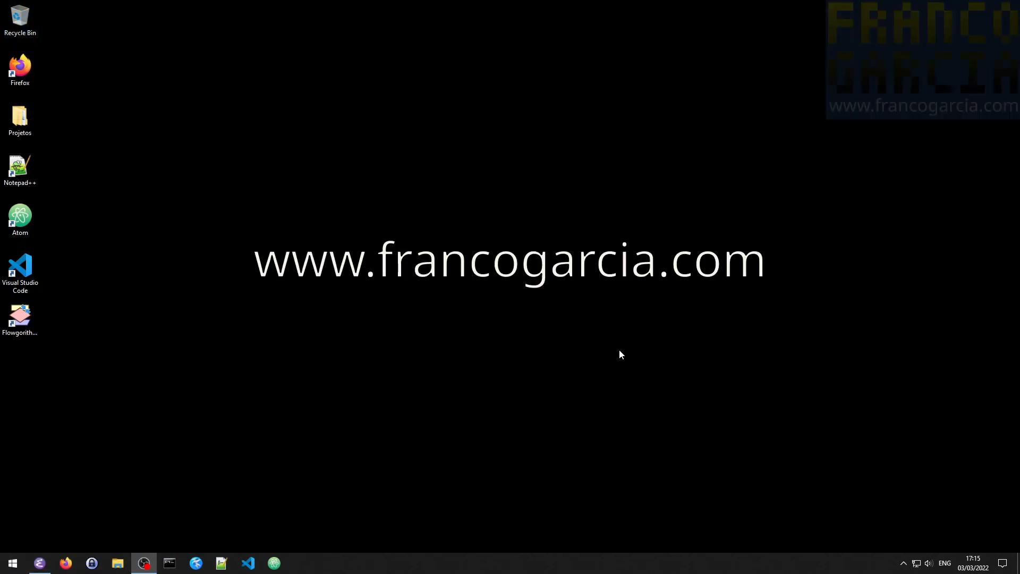
- Open the Firefox web browser
{"action": "left_click", "coordinate": [66, 563]}
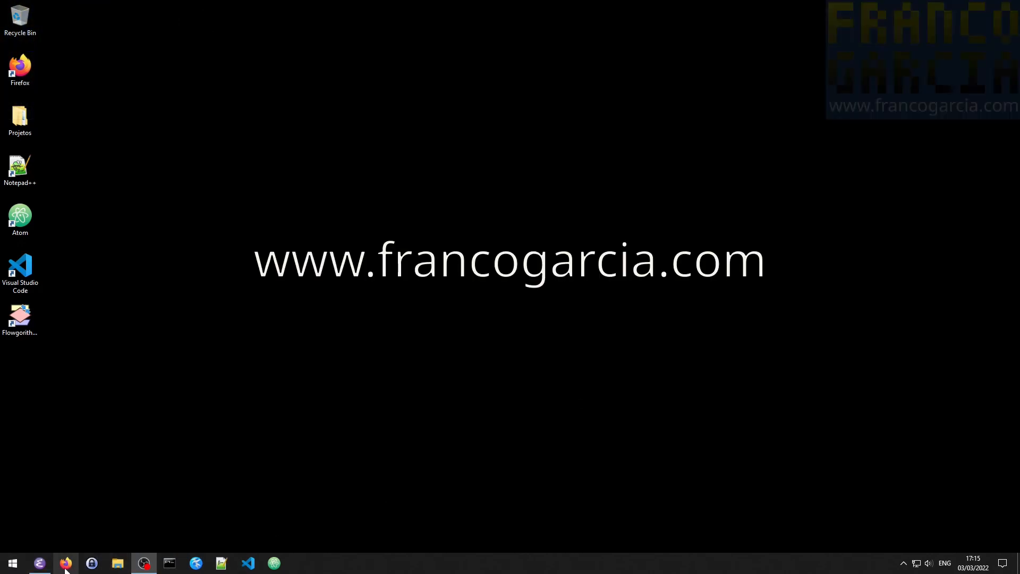